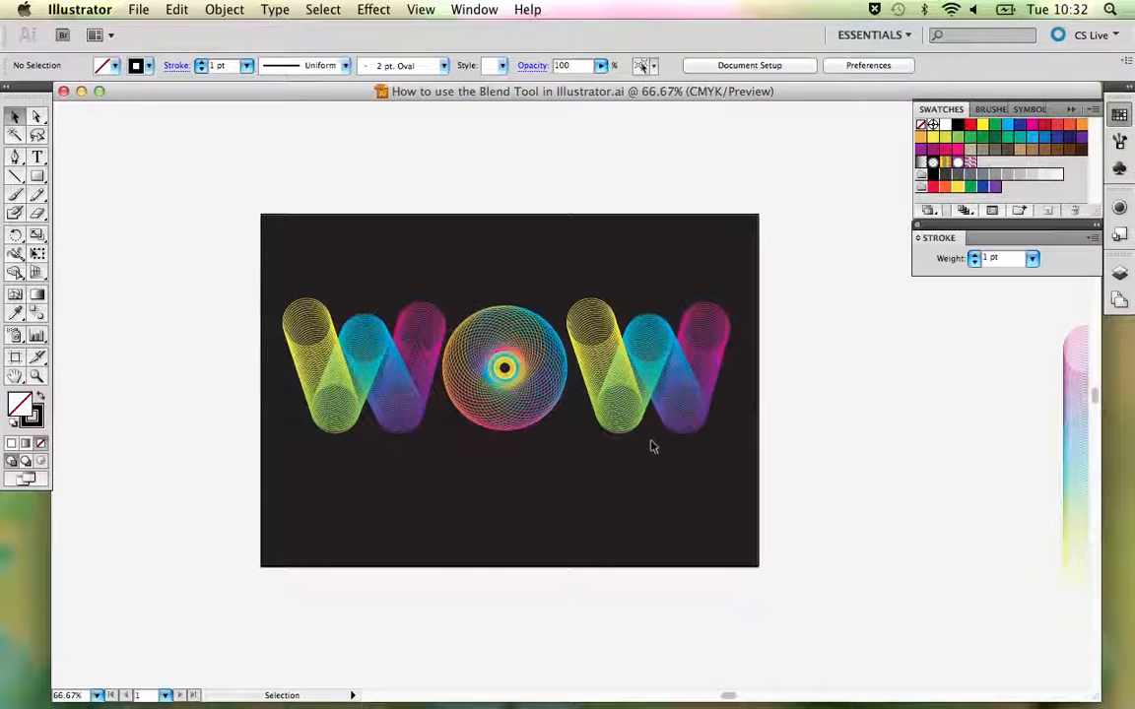
- Move the whole WOW lettering off the black artboard to the empty canvas just above it, and deselect it
key(space)
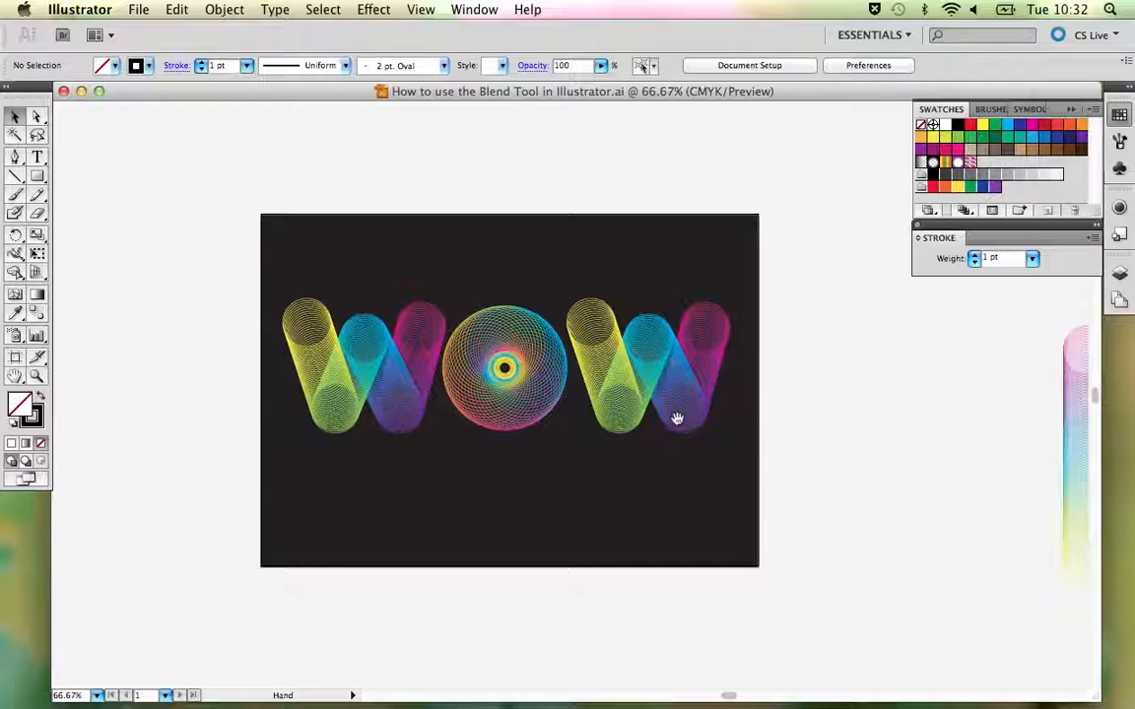
drag(677, 419, 549, 390)
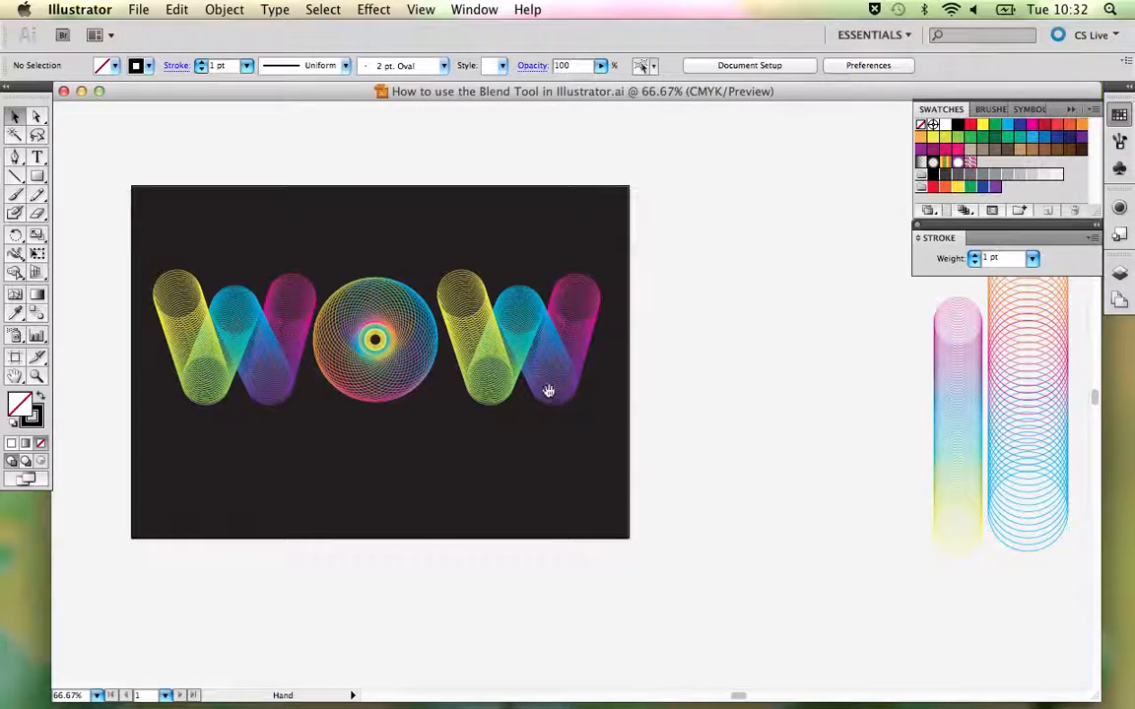
drag(170, 241, 587, 456)
key(space)
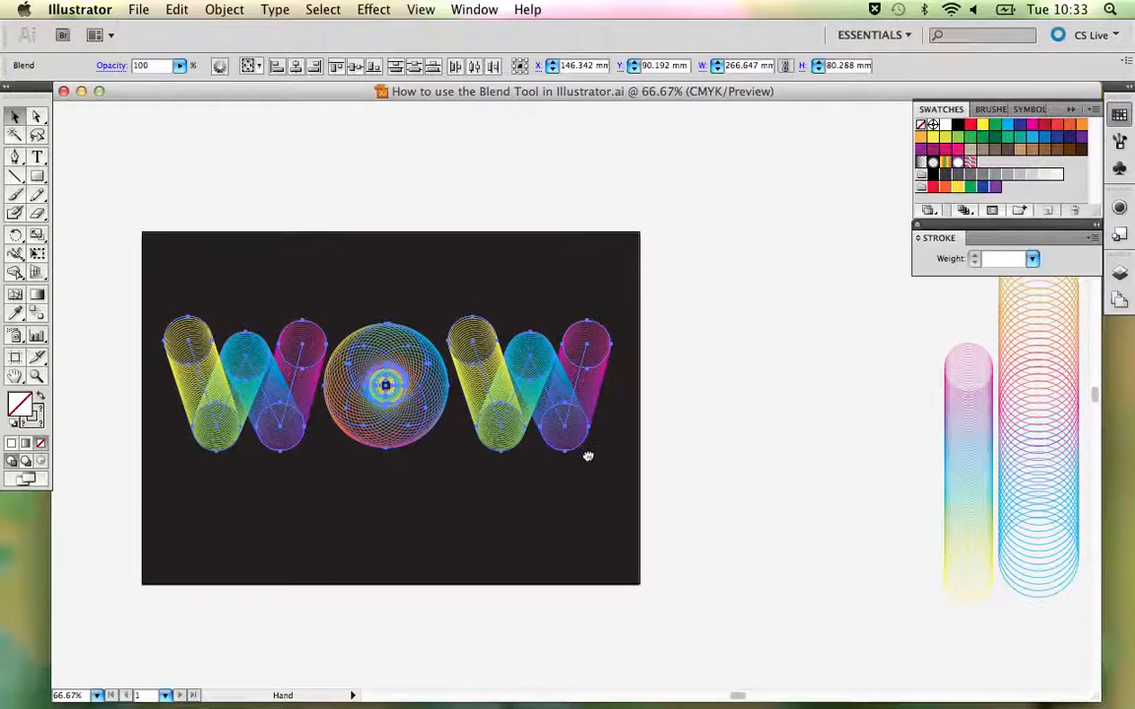
drag(525, 389, 517, 159)
key(space)
drag(526, 262, 536, 320)
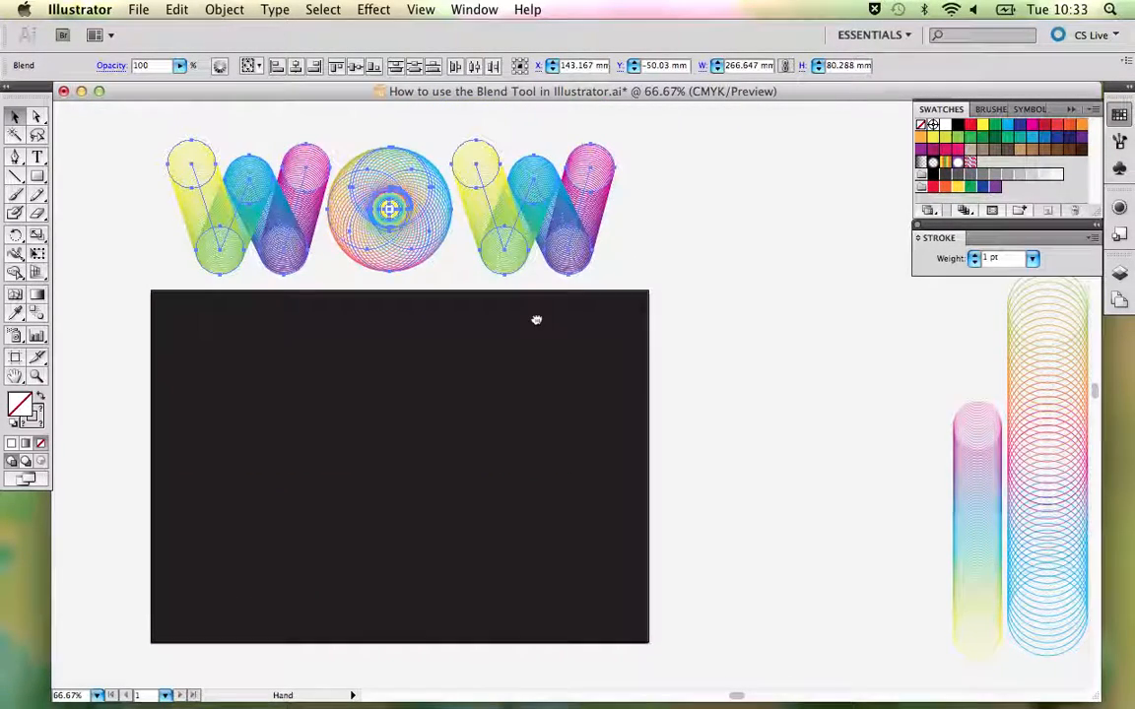
click(679, 288)
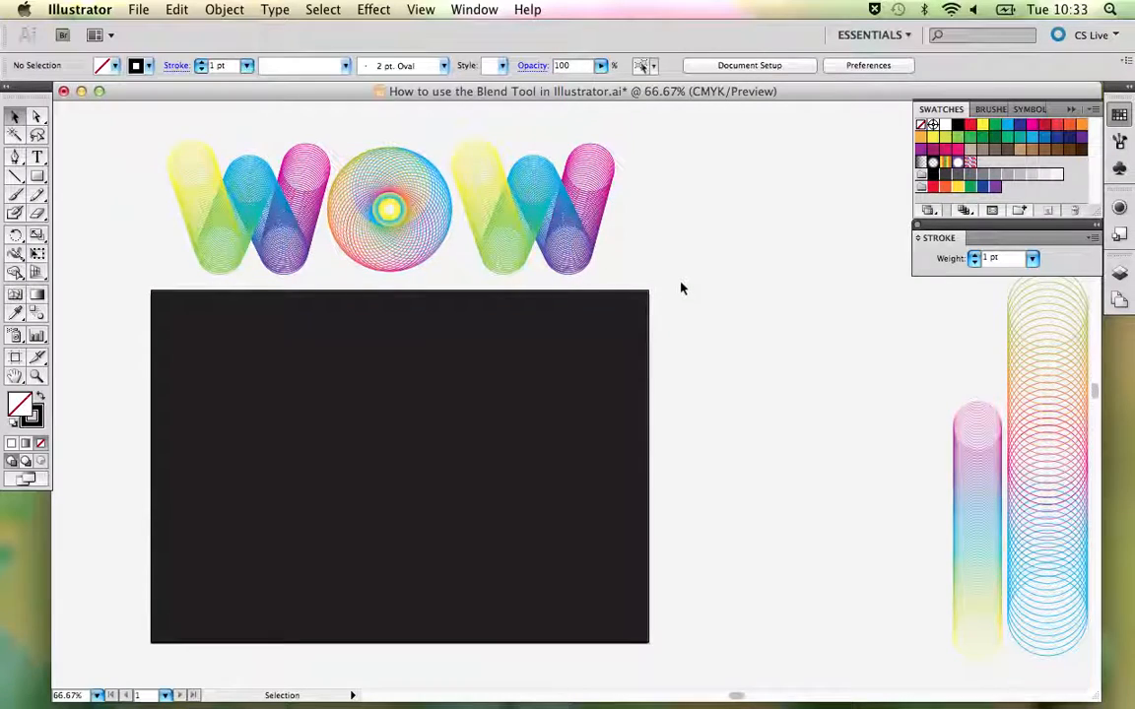
click(39, 181)
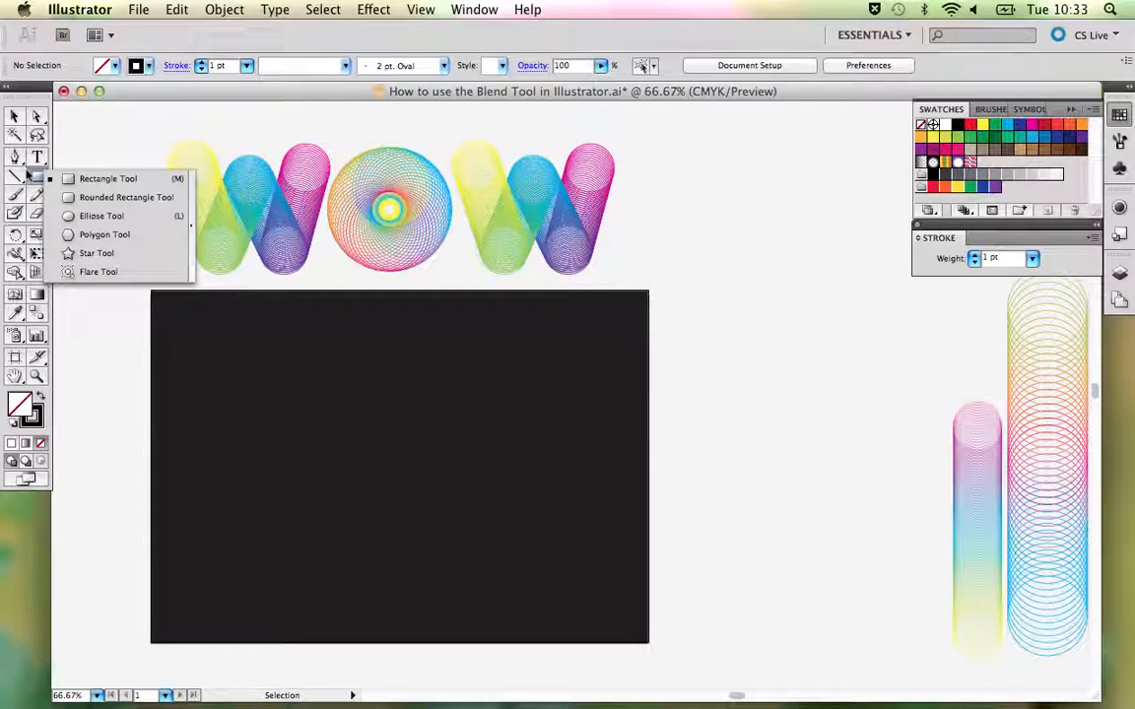
click(14, 116)
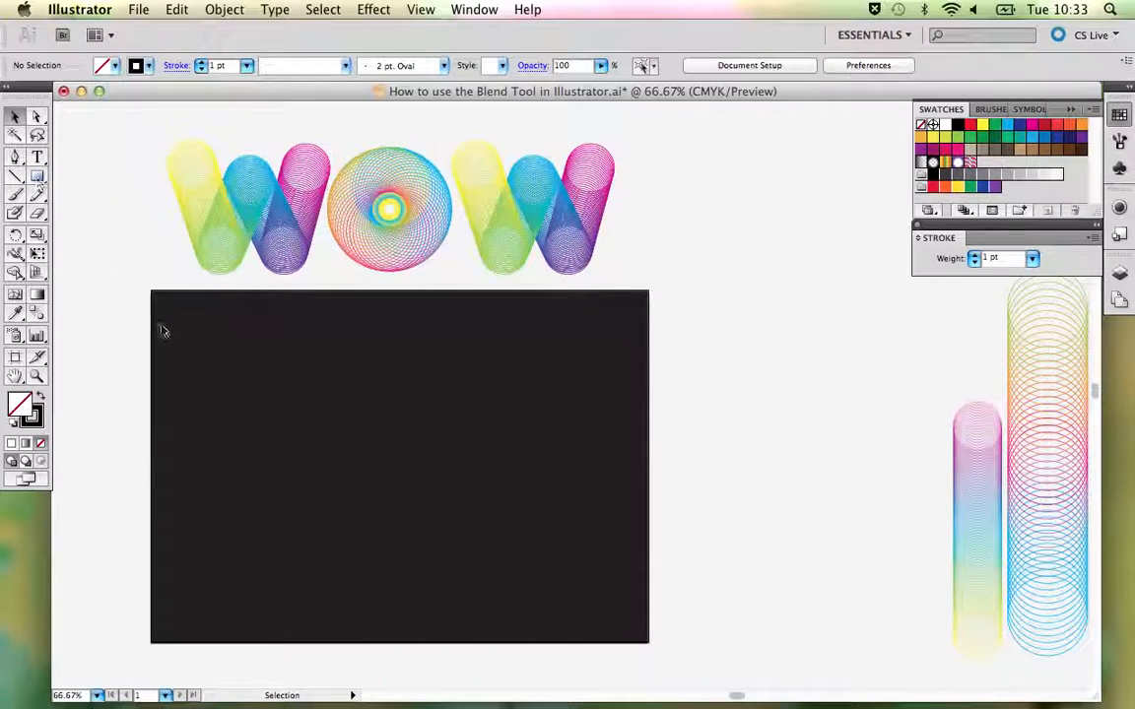
click(224, 10)
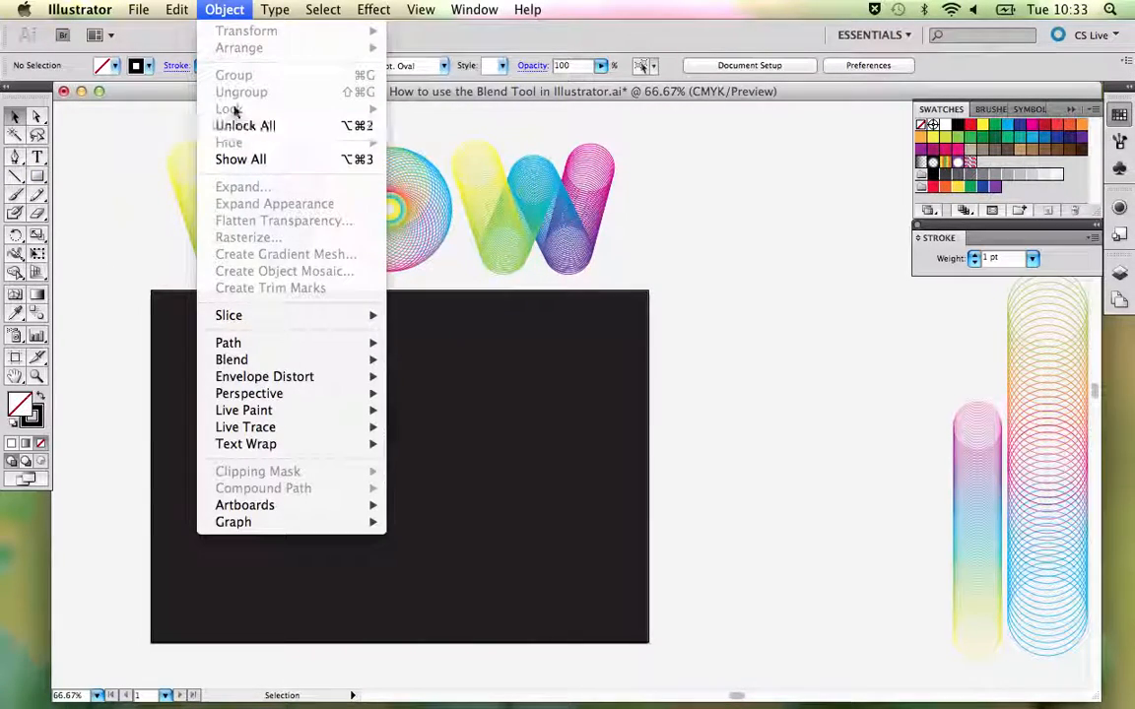
click(108, 175)
drag(147, 322, 296, 472)
drag(180, 453, 296, 475)
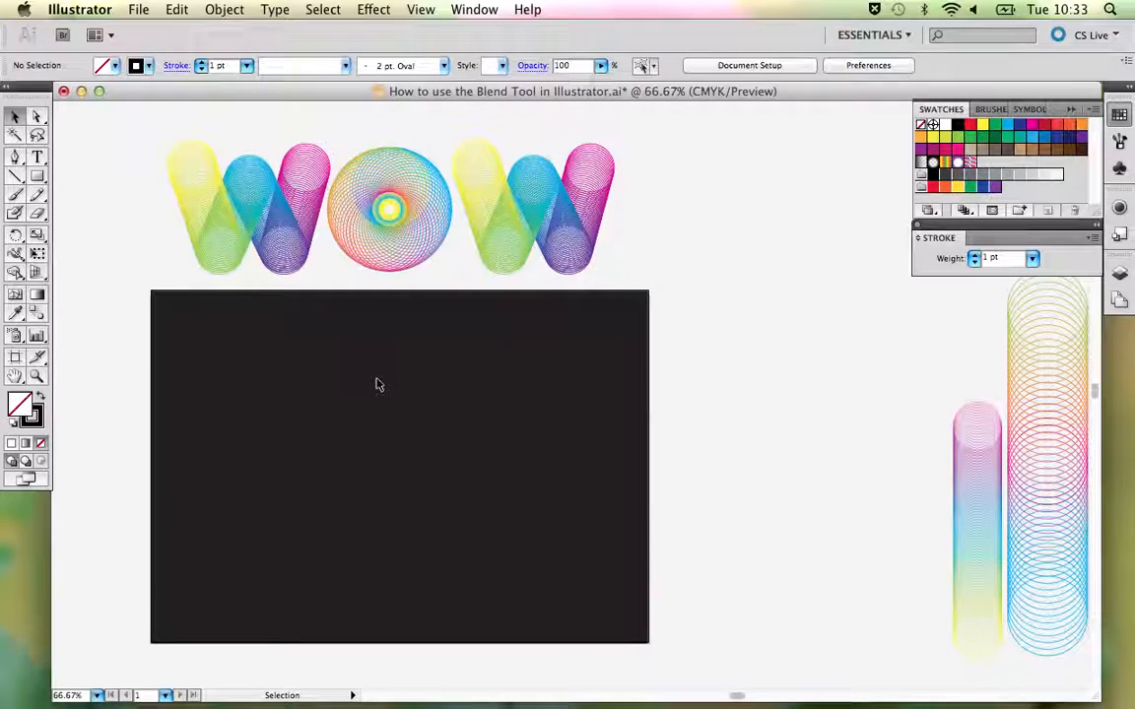
drag(421, 398, 474, 377)
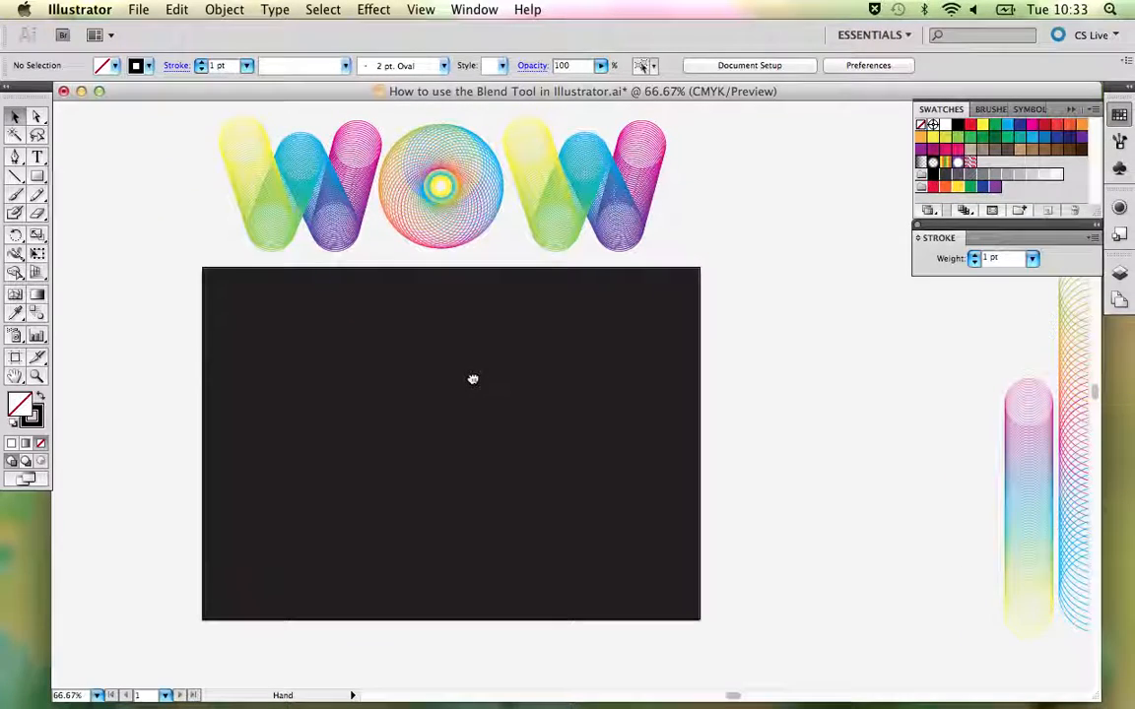
- Draw a circle about 24 mm across with the Ellipse tool in the upper middle of the black artboard
click(39, 177)
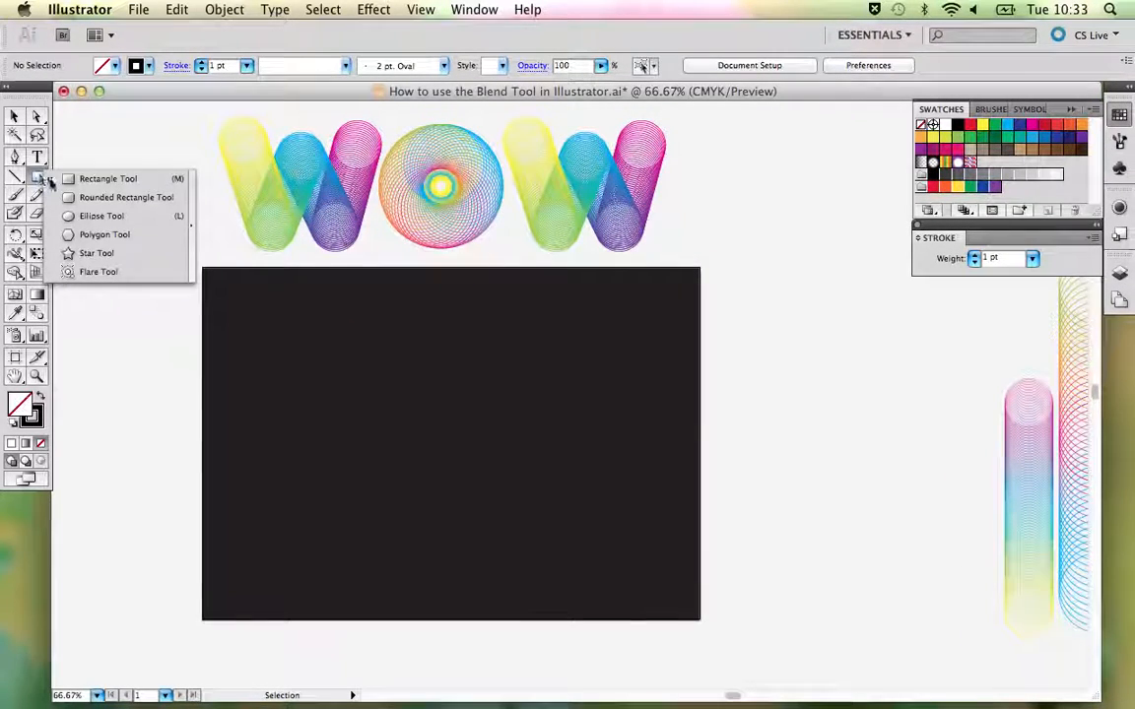
click(79, 222)
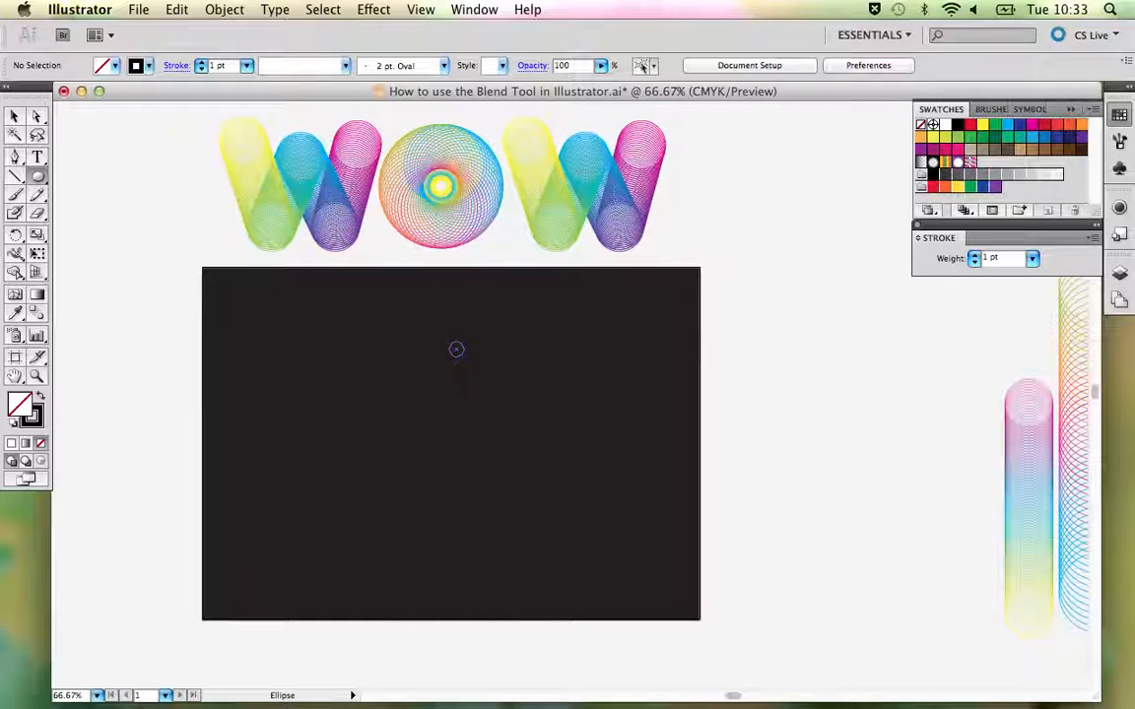
drag(456, 349, 477, 370)
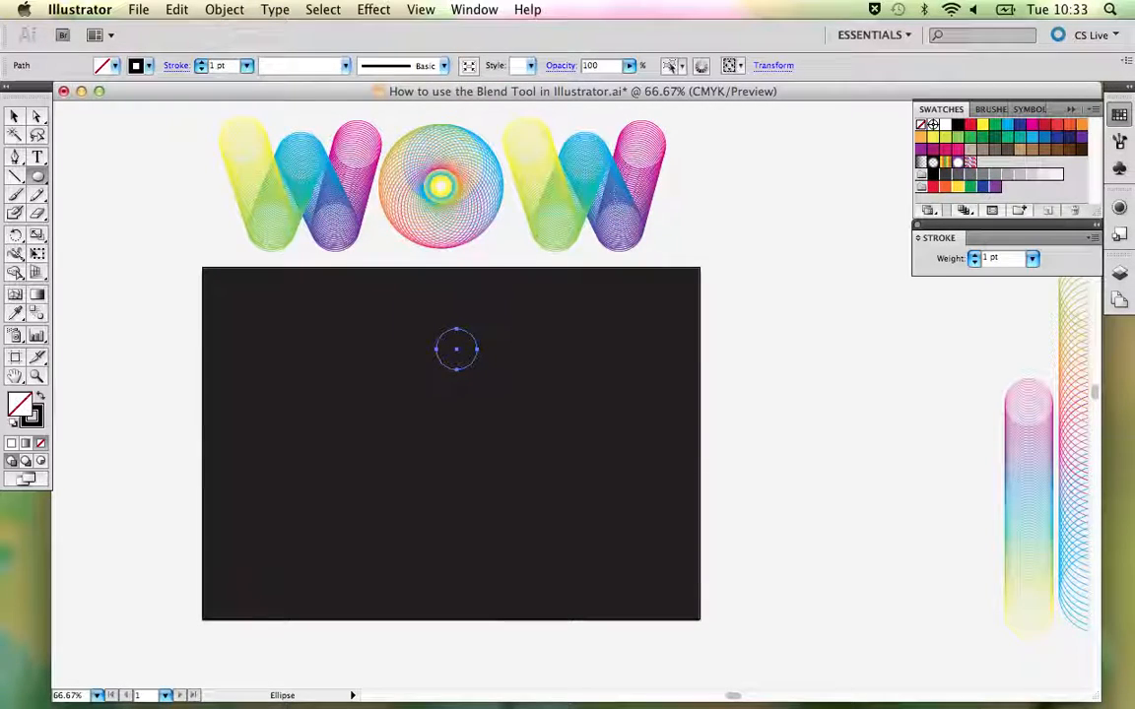
- Set the circle's stroke colour to CMYK Yellow and dock the colour controls beneath the swatches
click(17, 403)
click(37, 419)
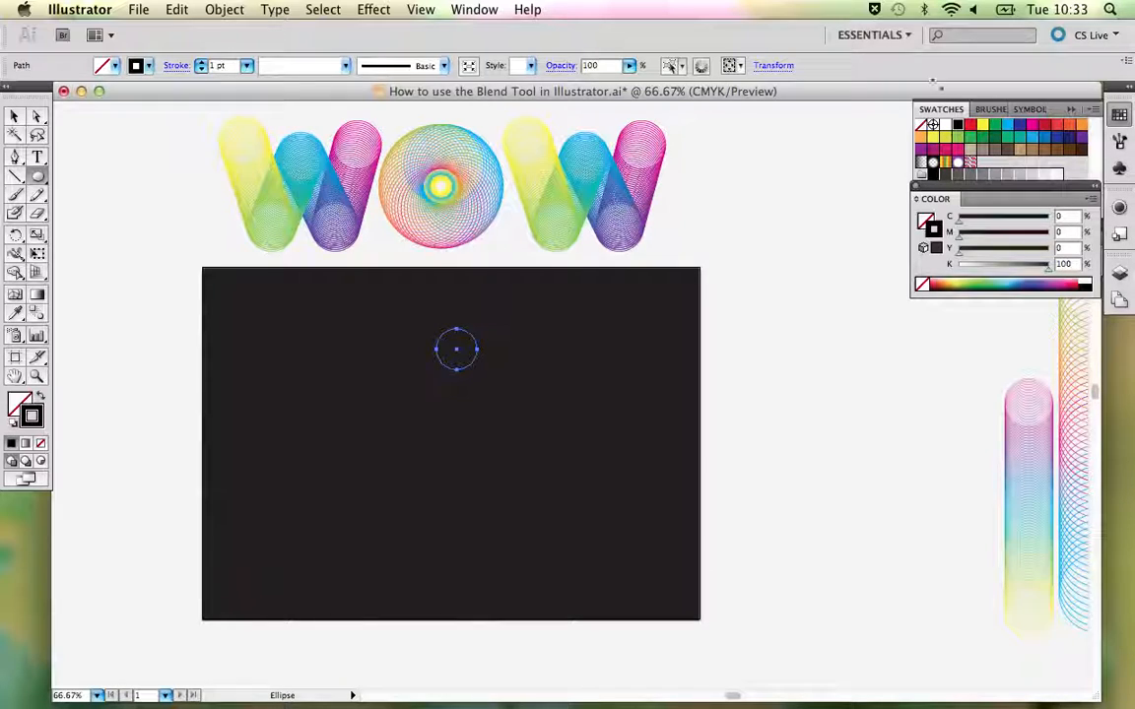
click(982, 125)
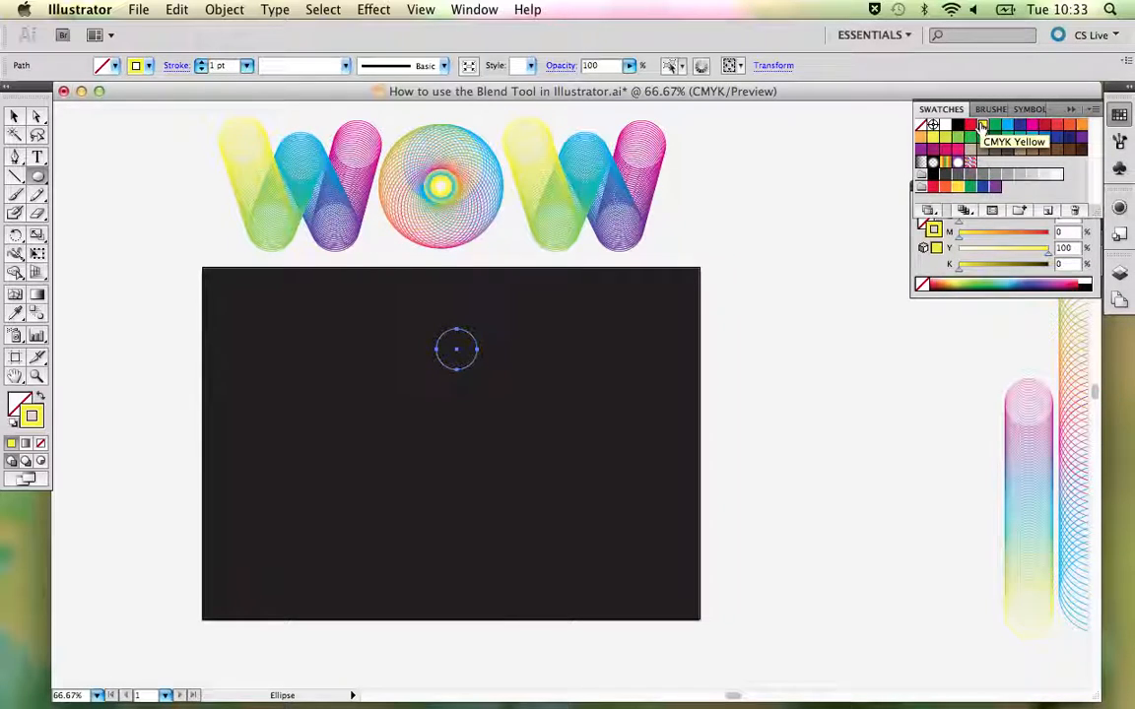
click(930, 267)
drag(940, 198, 940, 240)
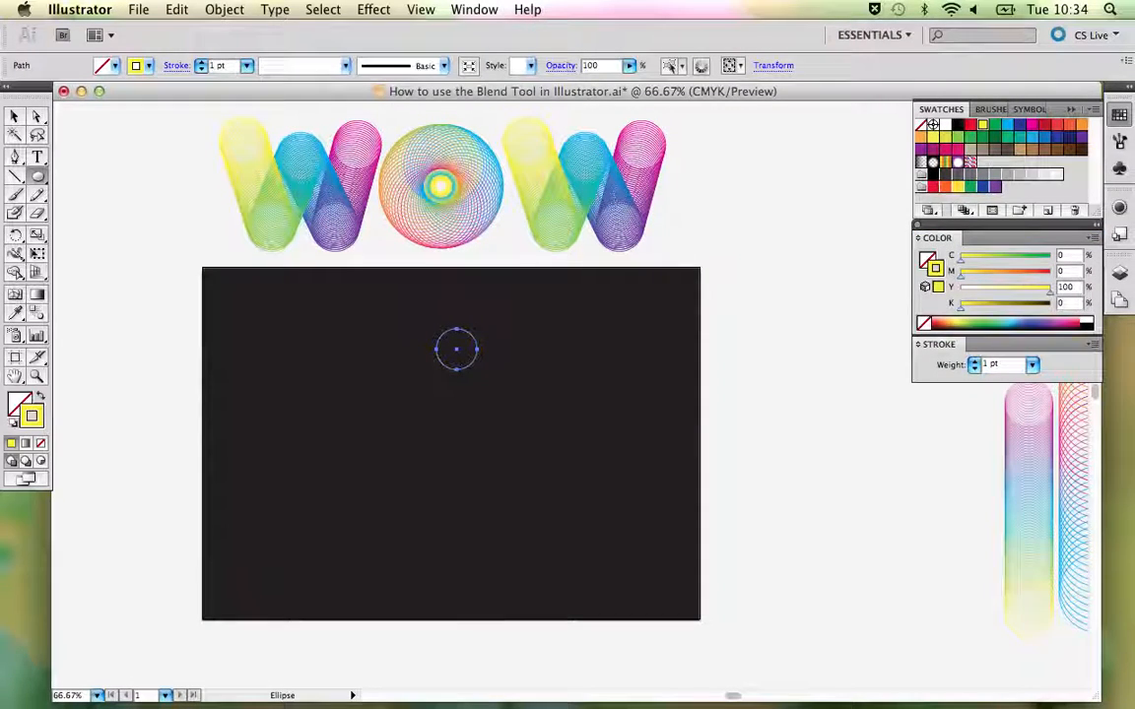
- Duplicate the yellow circle straight down towards the artboard's lower edge and give the copy a 100% magenta stroke
click(14, 117)
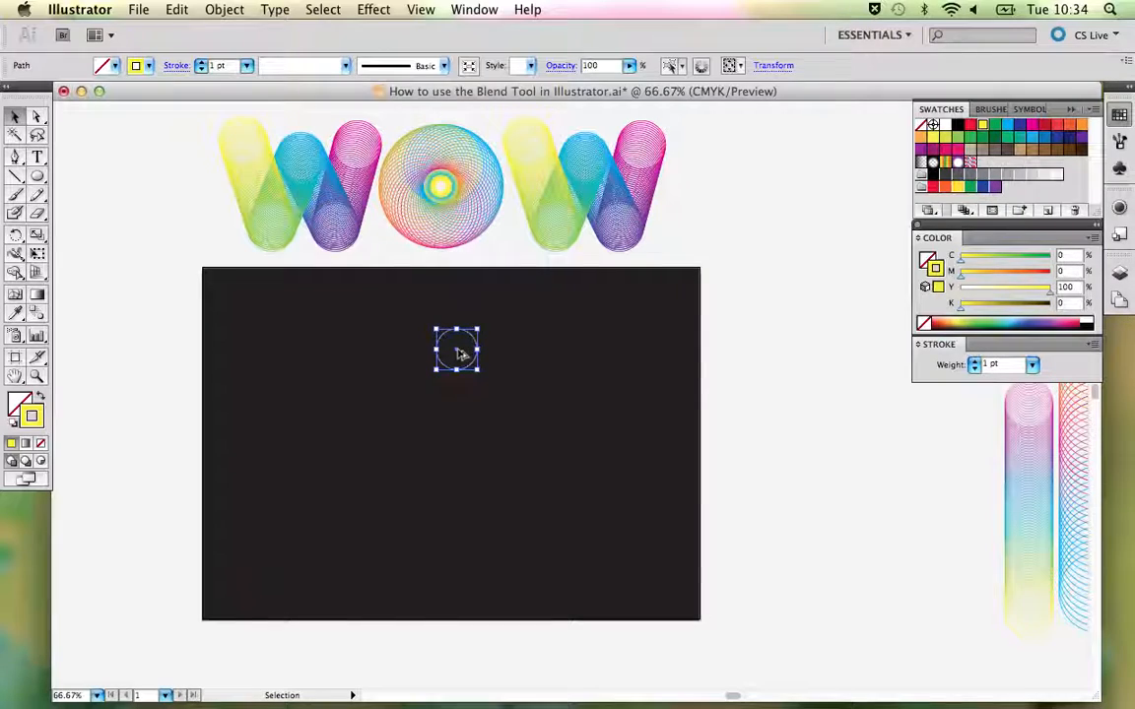
drag(459, 354, 464, 527)
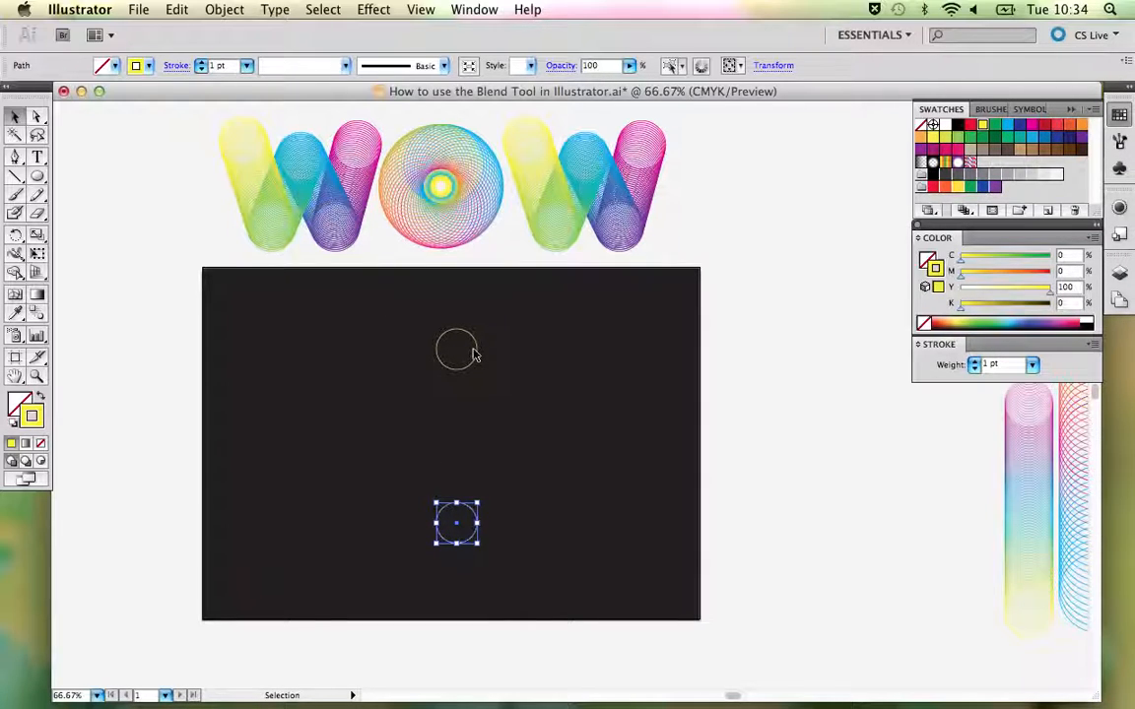
click(1031, 125)
click(606, 407)
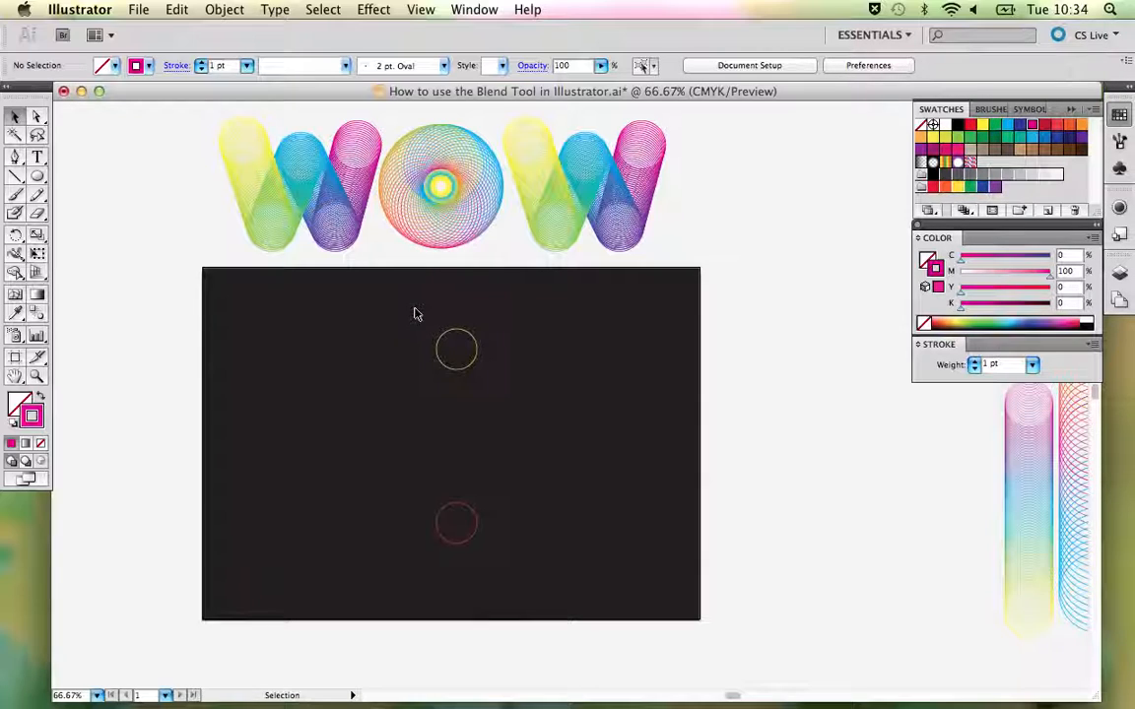
- Select the yellow and magenta circles and join them into one blend with the Blend tool
drag(414, 310, 496, 576)
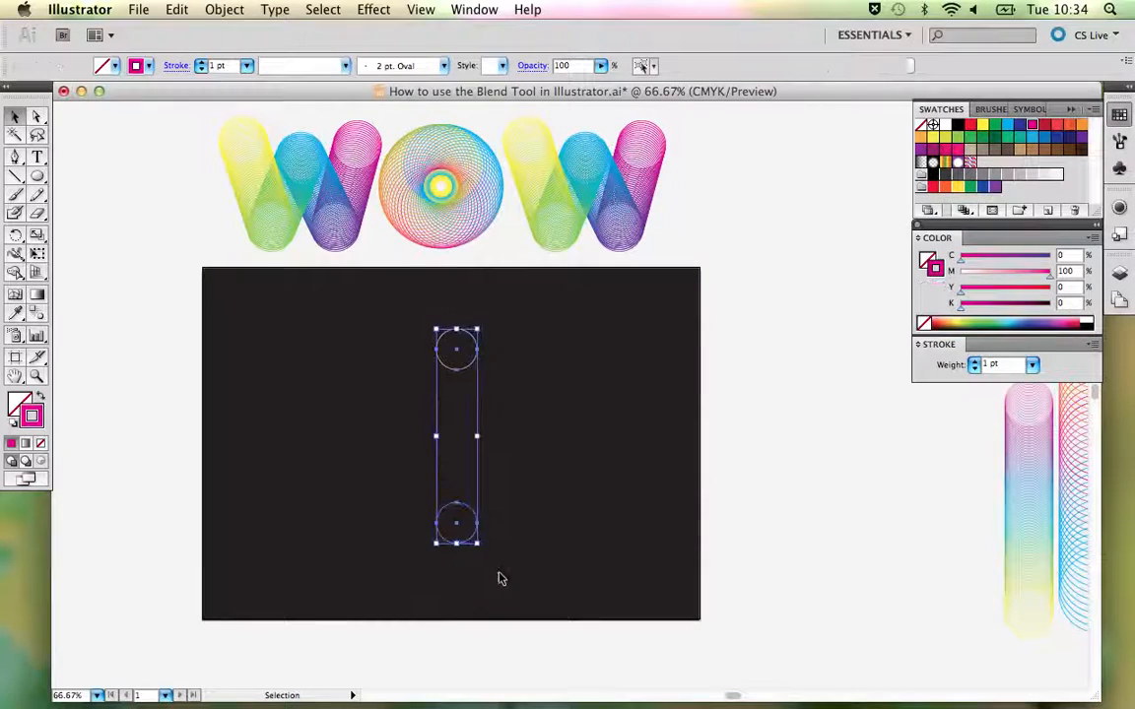
click(37, 313)
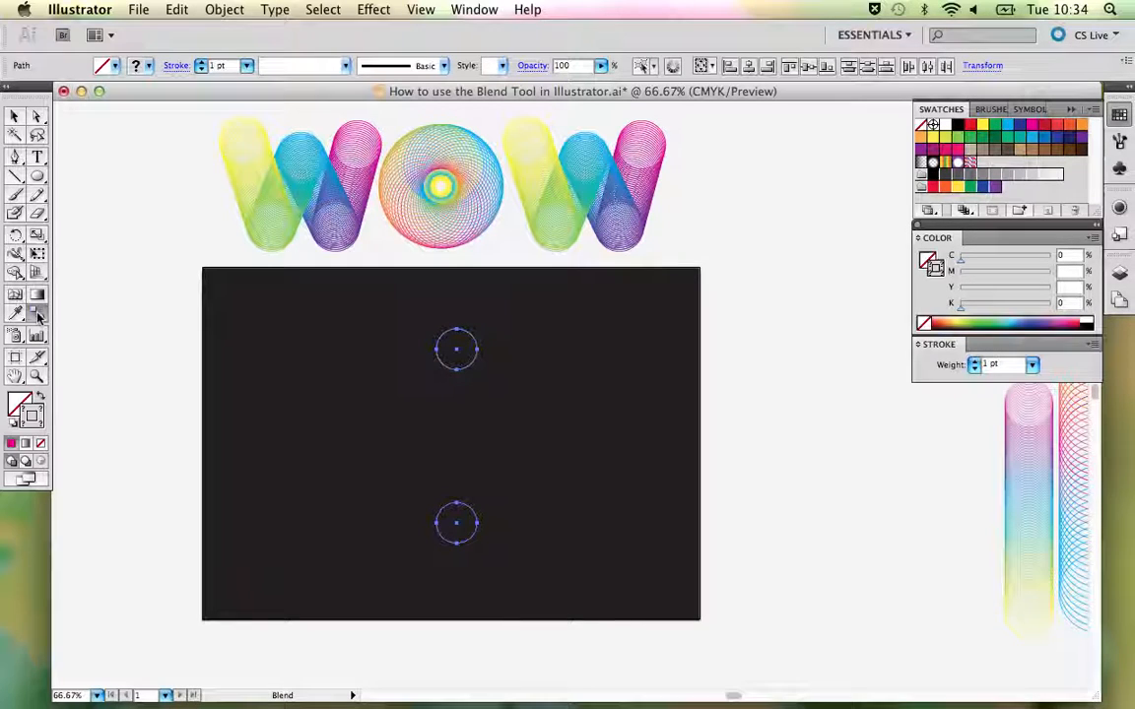
key(super+1)
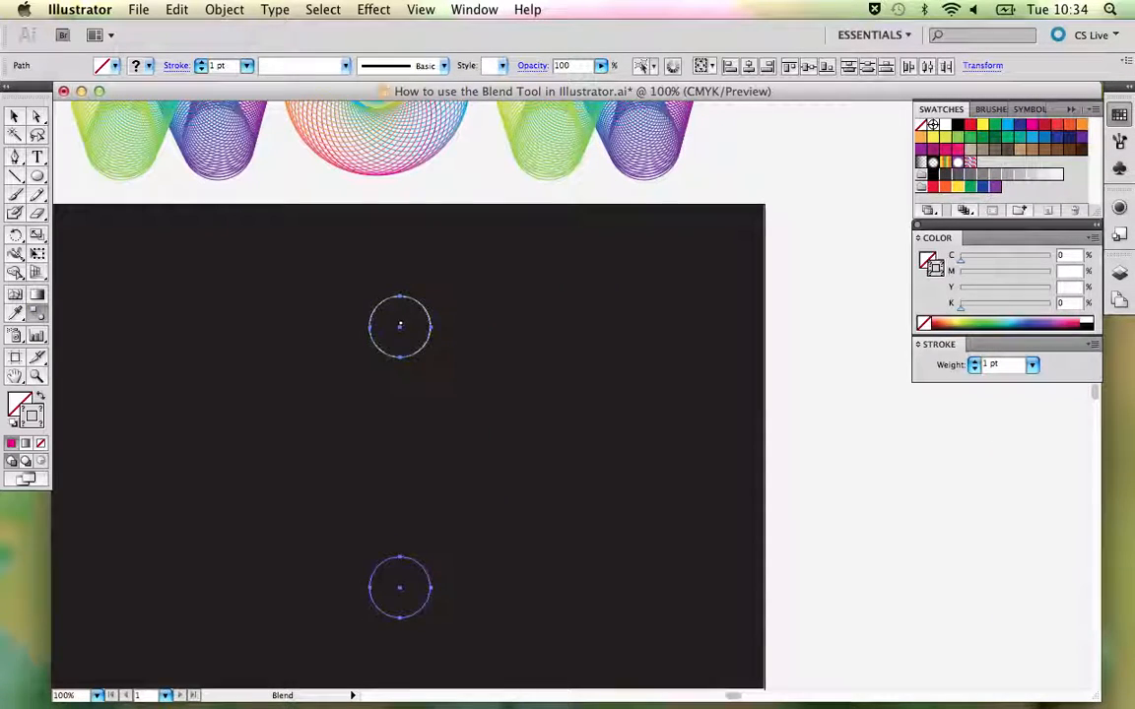
drag(458, 423, 494, 324)
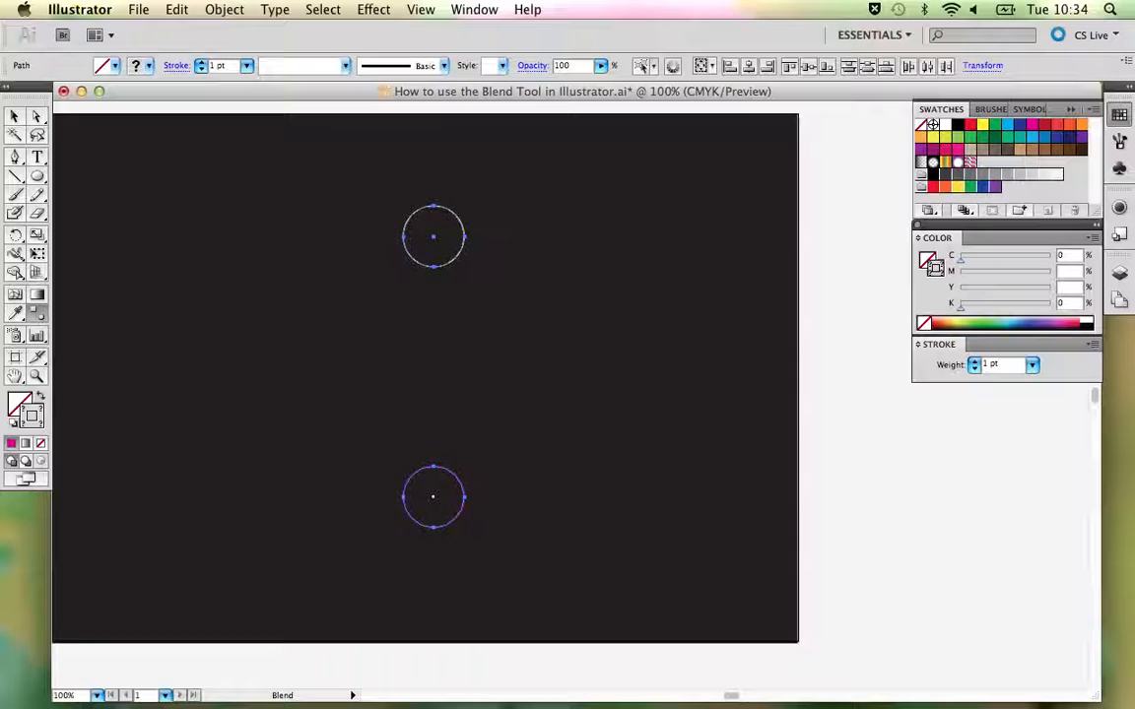
click(433, 497)
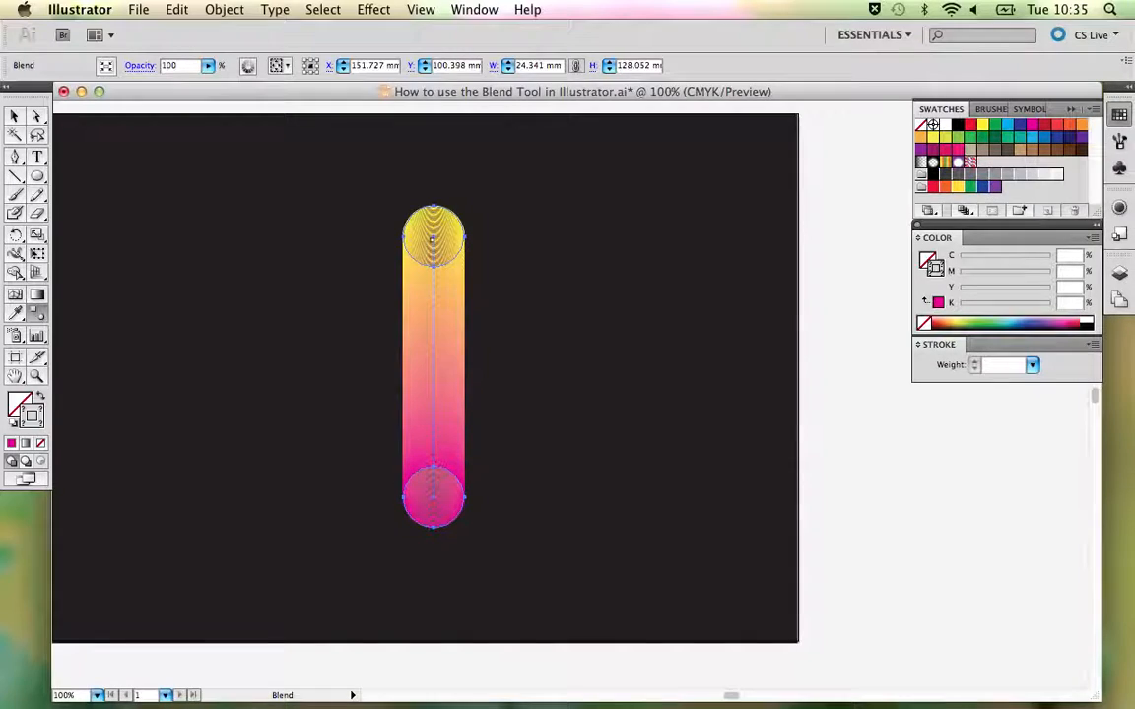
double_click(35, 316)
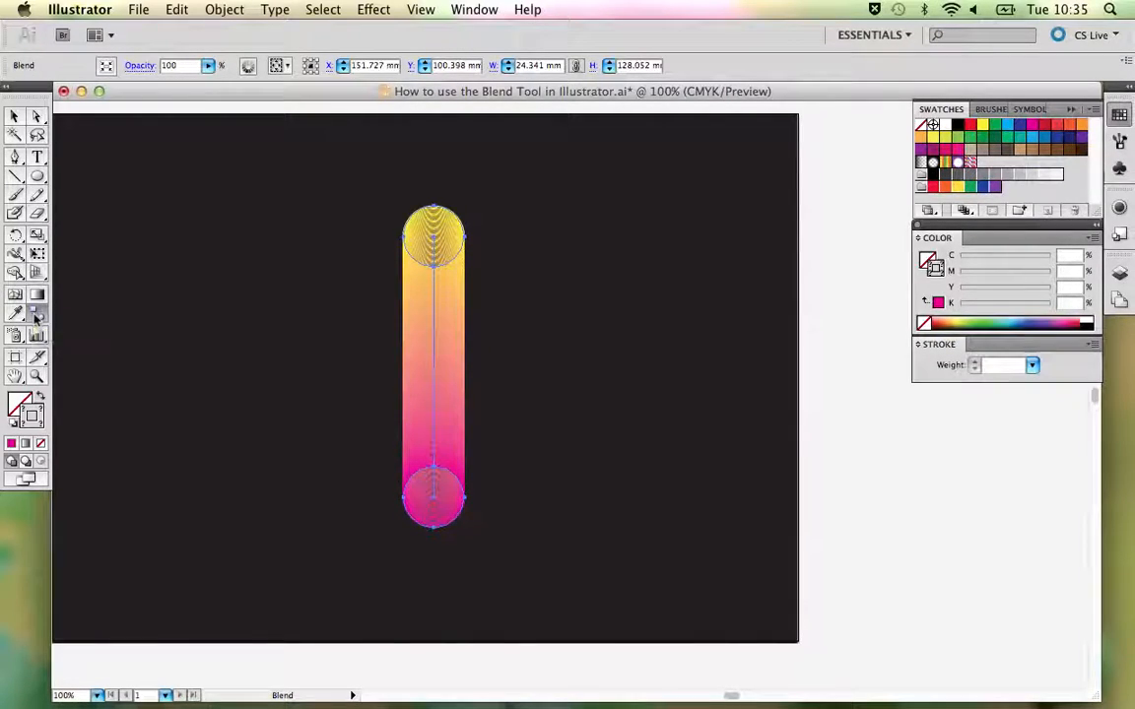
drag(468, 195, 635, 147)
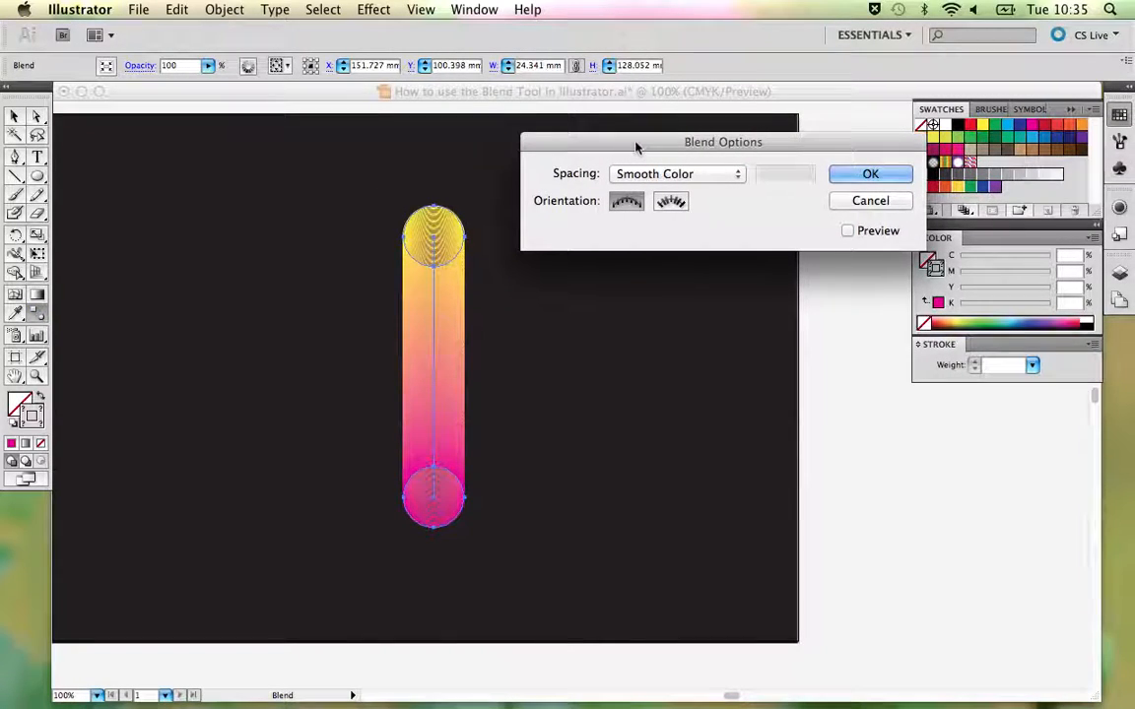
click(854, 204)
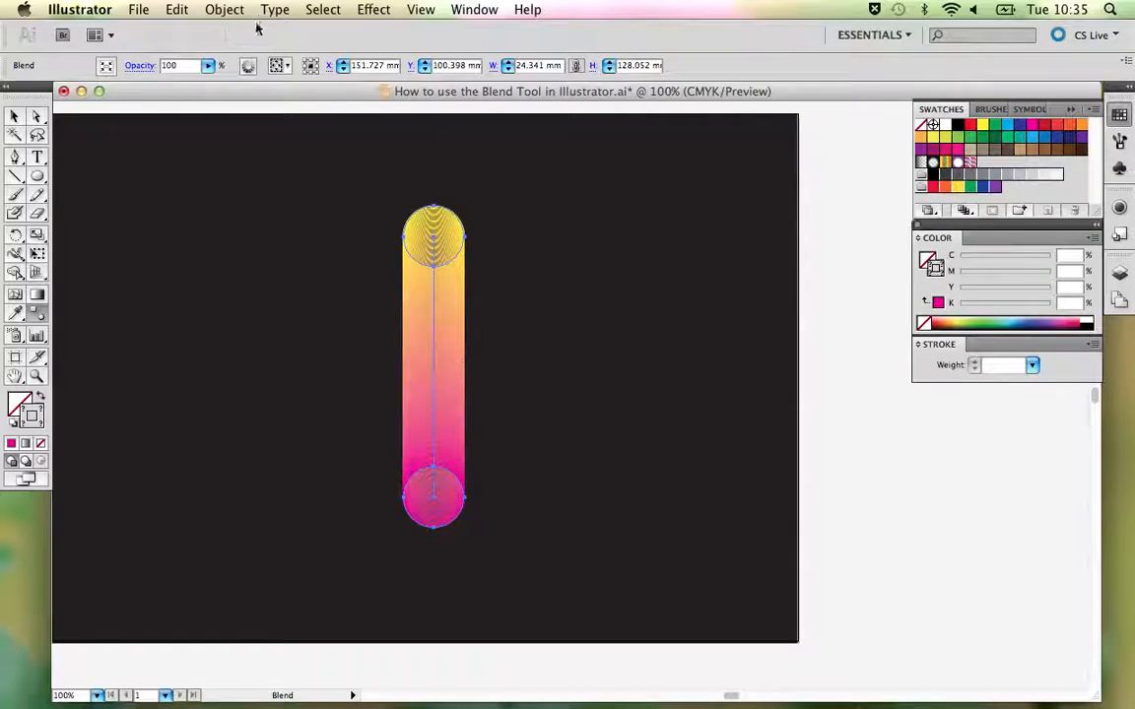
- Set the blend's spacing to Specified Steps with 50 steps, with the preview turned on
click(224, 9)
mouse_move(261, 361)
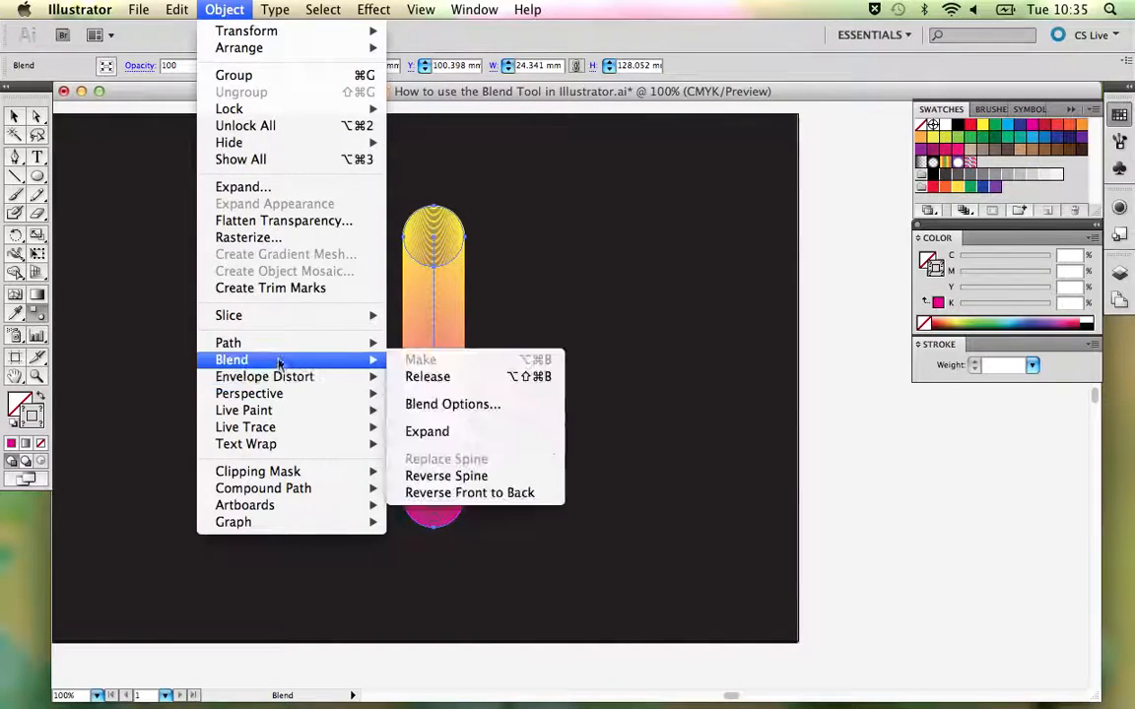
click(443, 406)
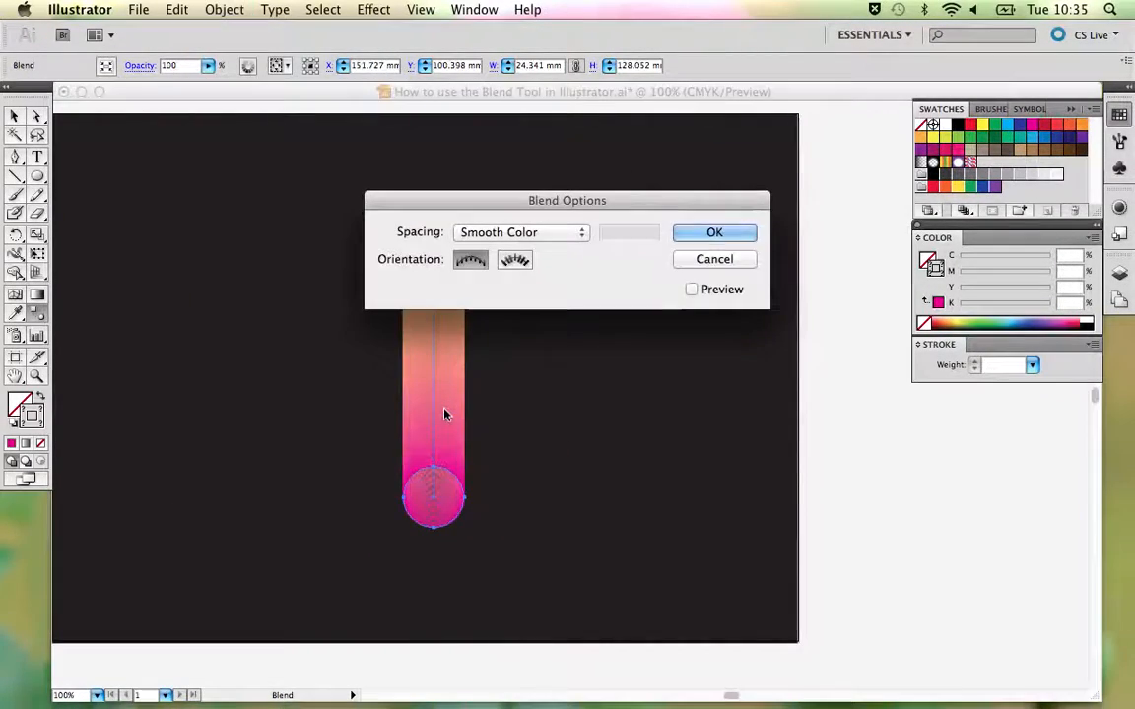
drag(494, 203, 605, 158)
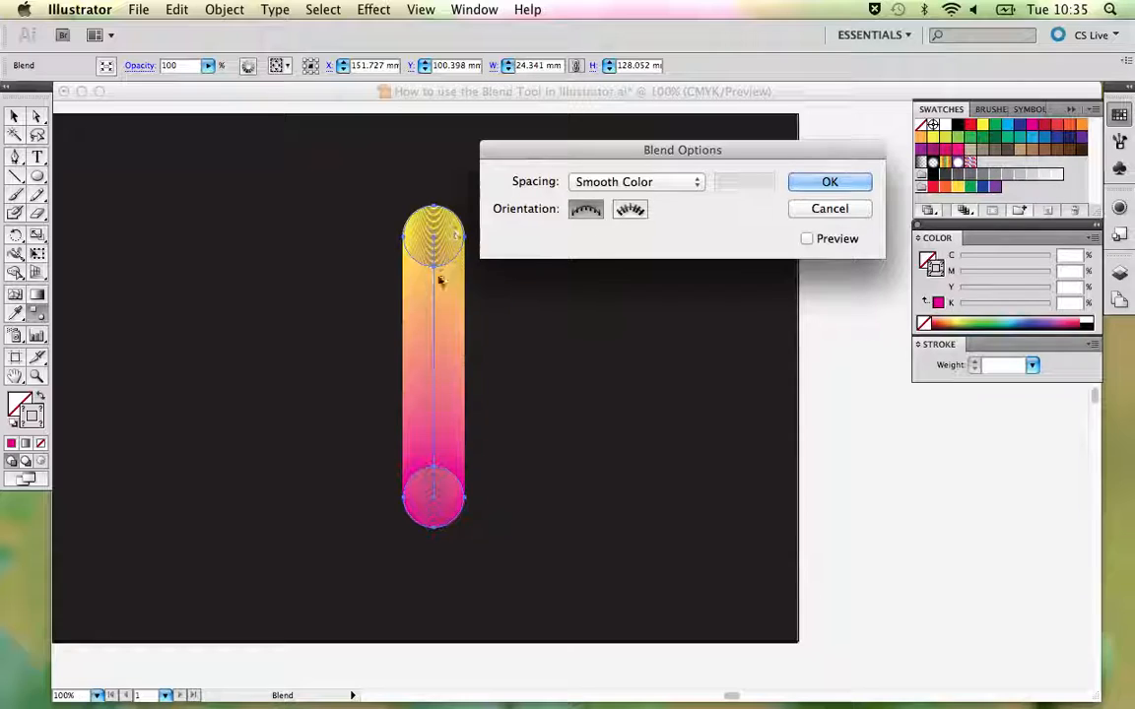
click(672, 182)
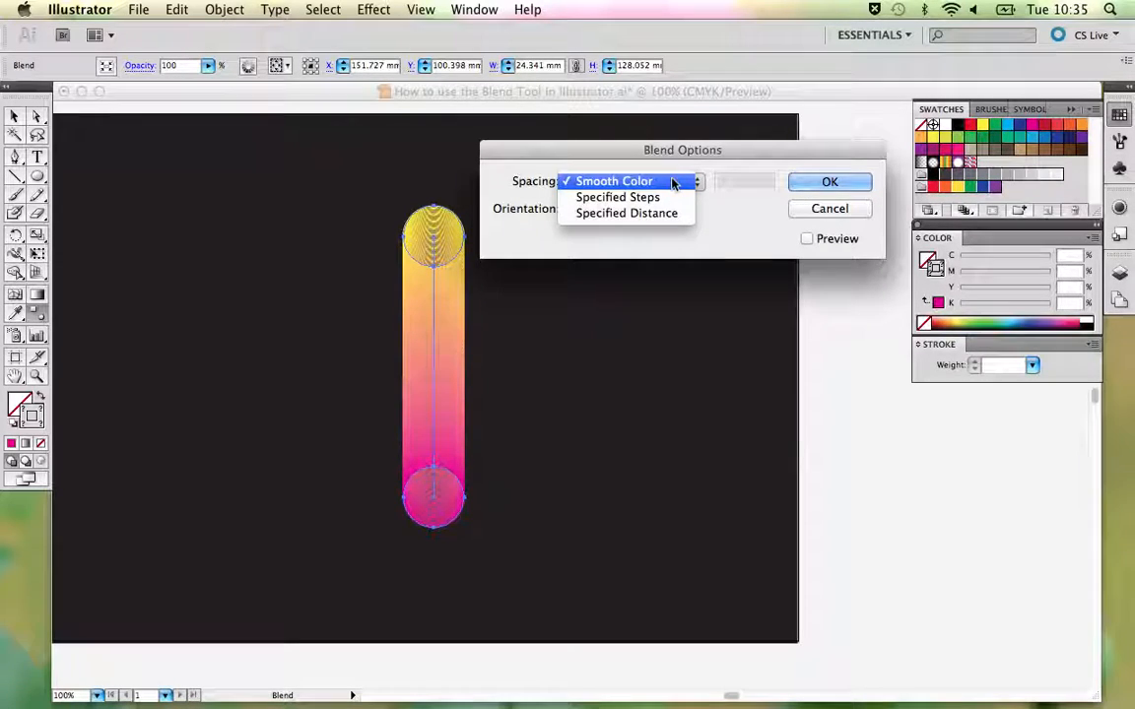
click(666, 197)
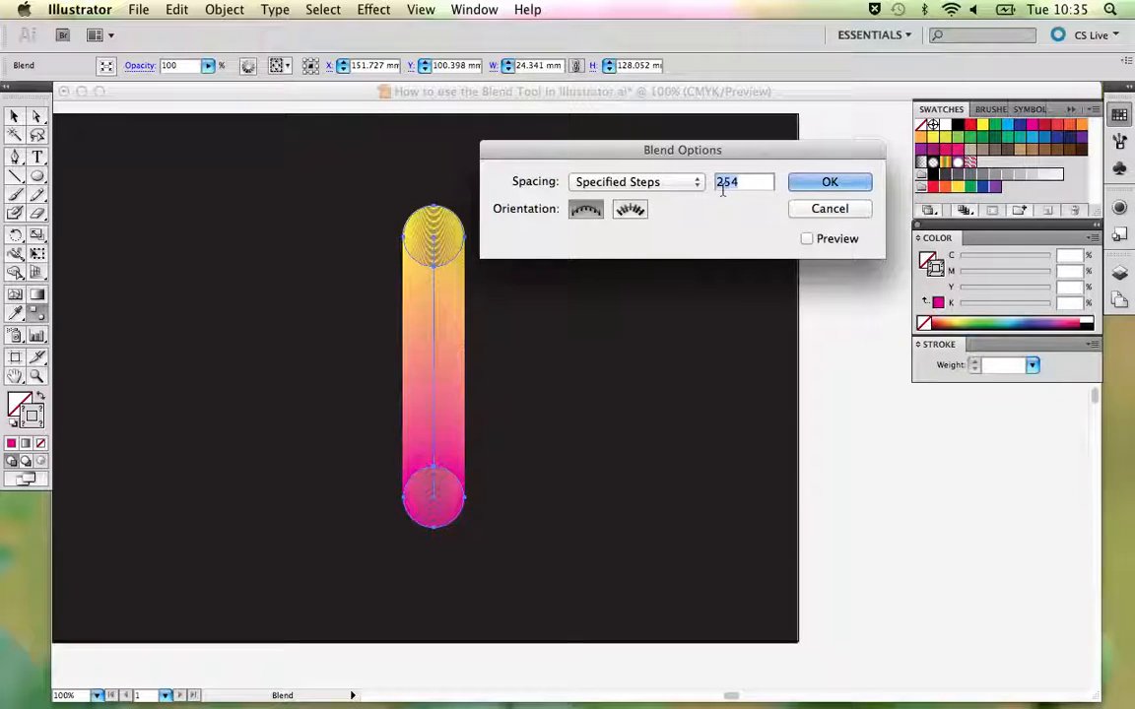
click(808, 239)
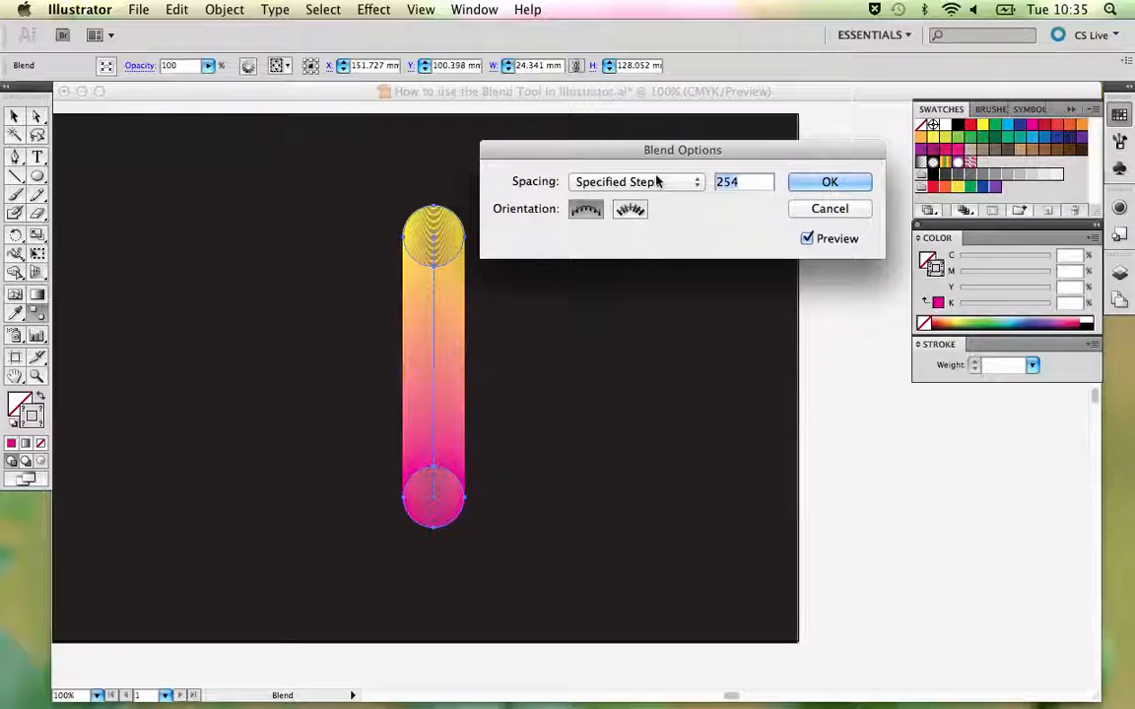
text(50)
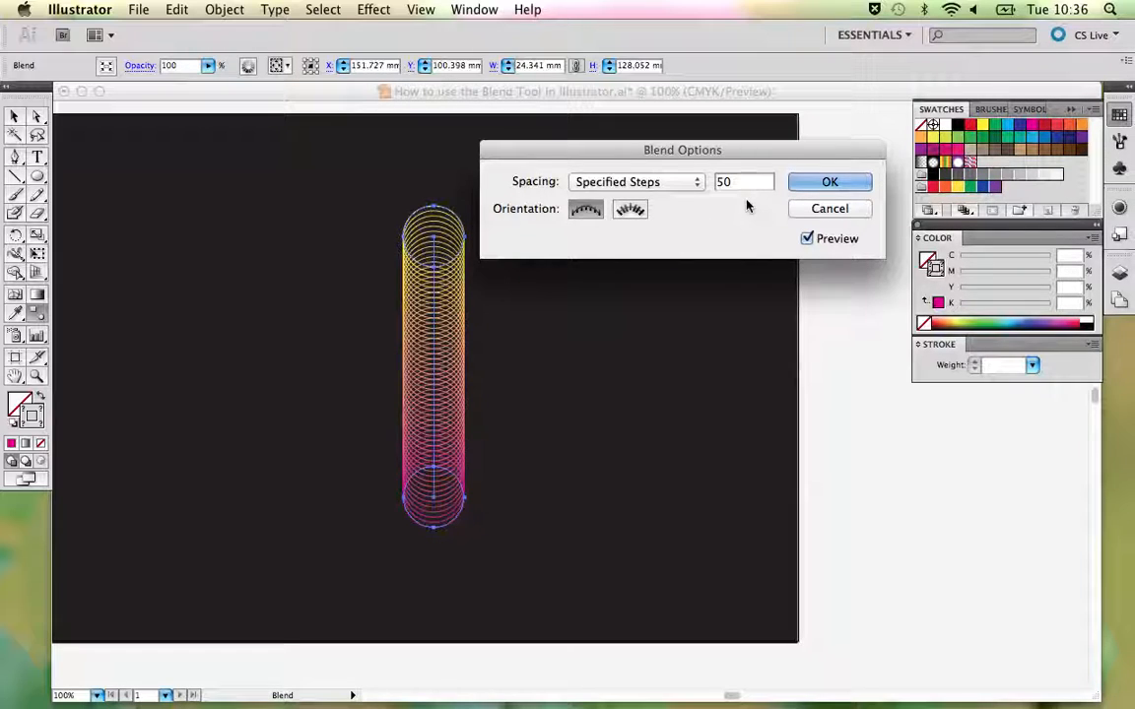
click(827, 181)
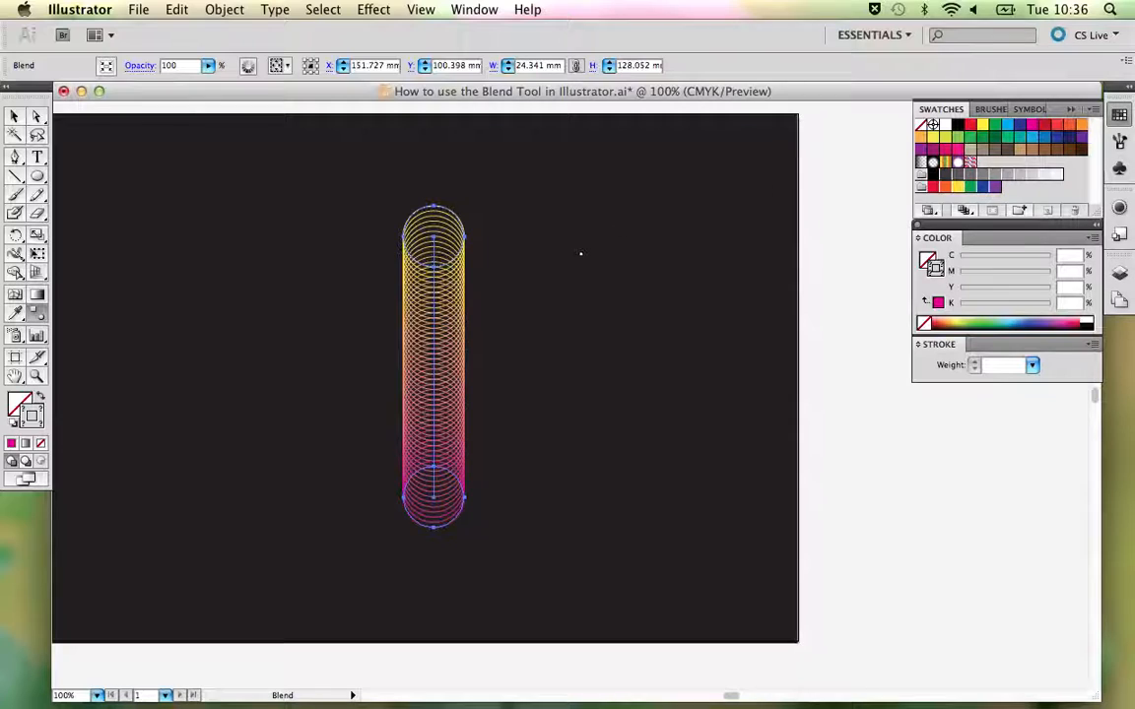
- Duplicate the yellow-to-magenta blend so that two copies stand side by side on the dark artboard
key(v)
click(580, 254)
key(super+minus)
key(super+minus)
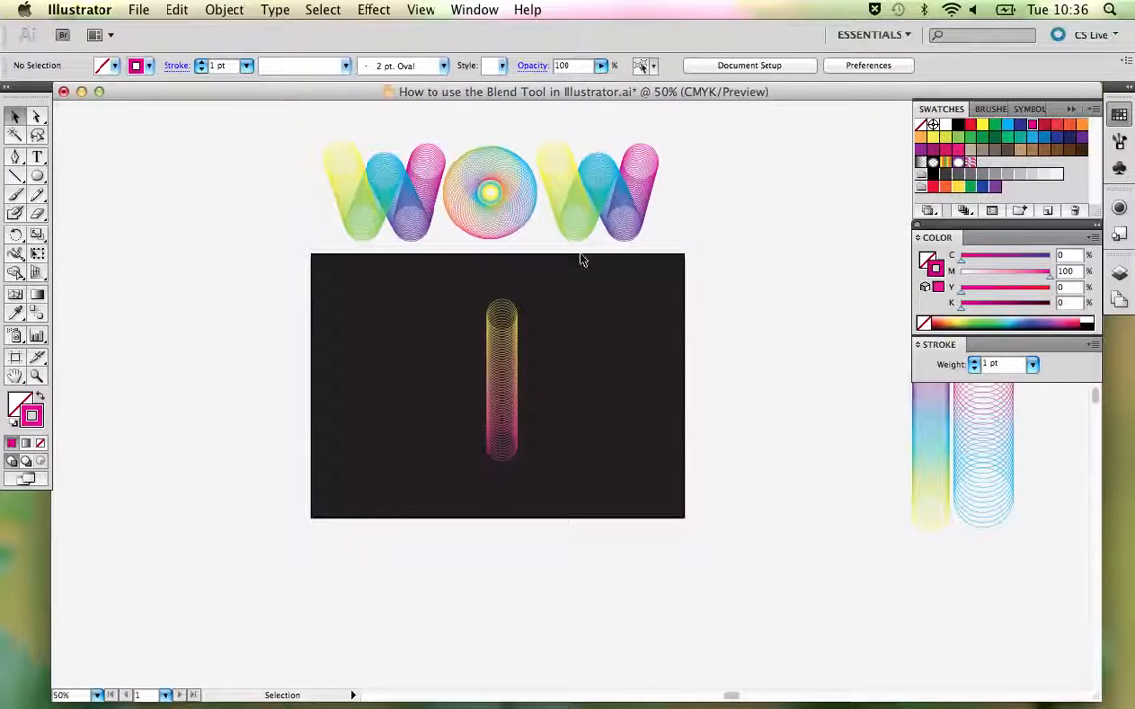
click(500, 360)
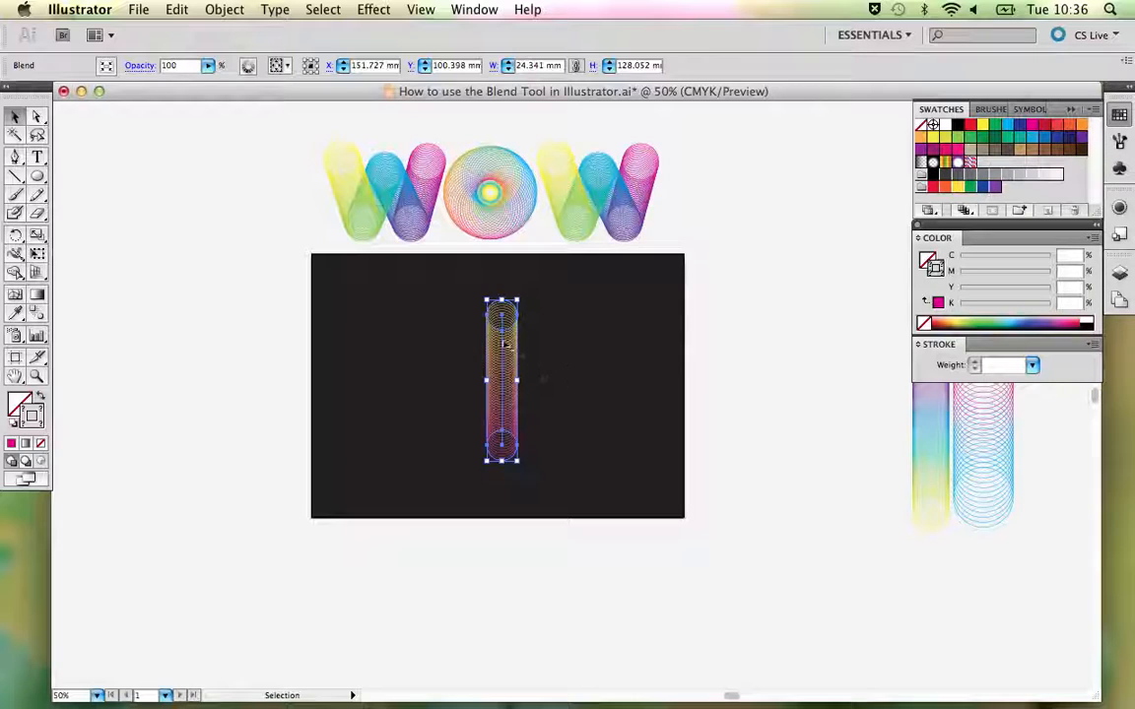
drag(499, 371, 451, 359)
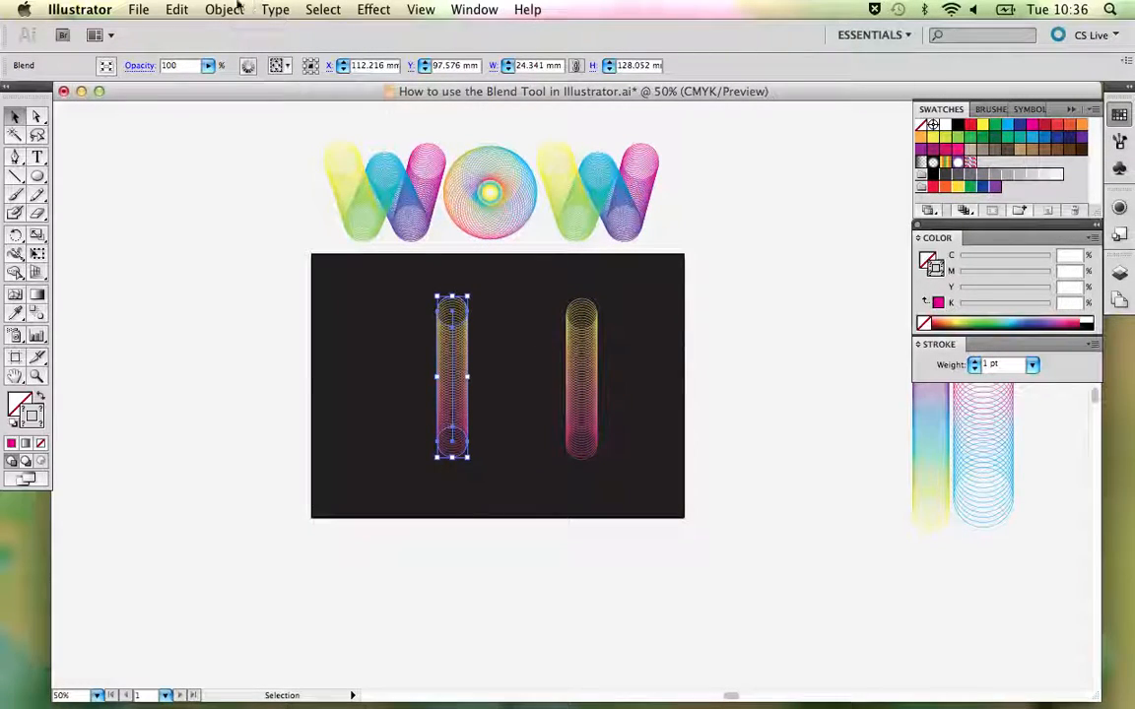
- Release the left-hand blend back into its two circles and delete the leftover spine path
click(236, 5)
mouse_move(263, 363)
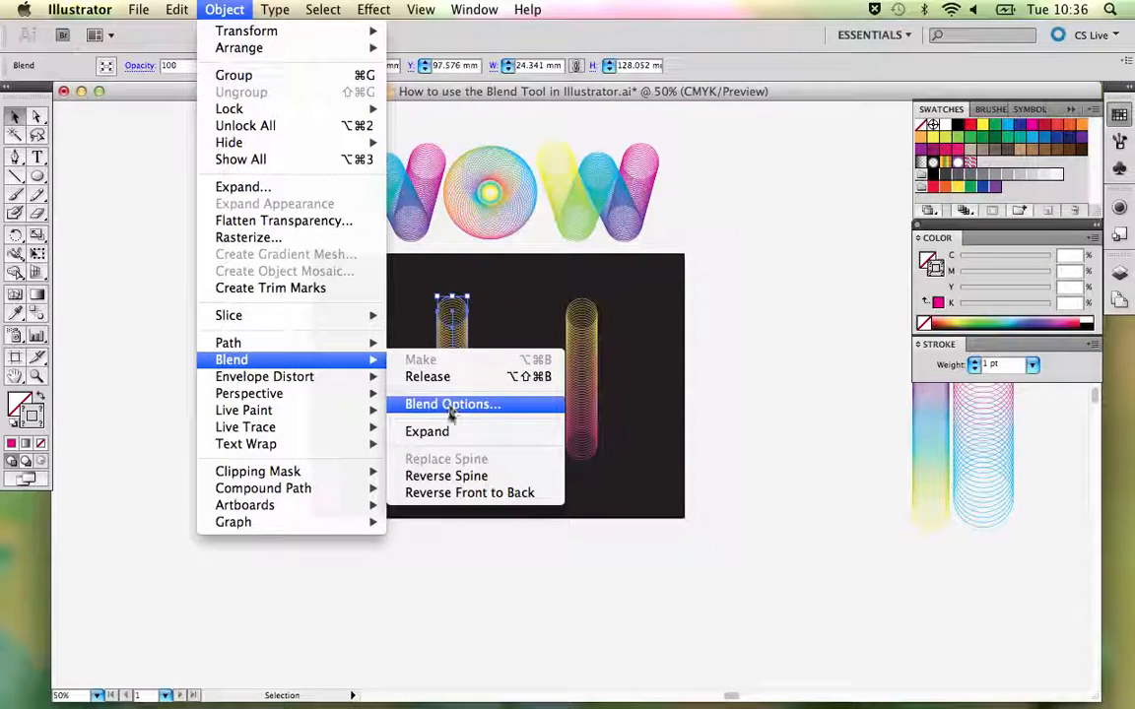
click(431, 378)
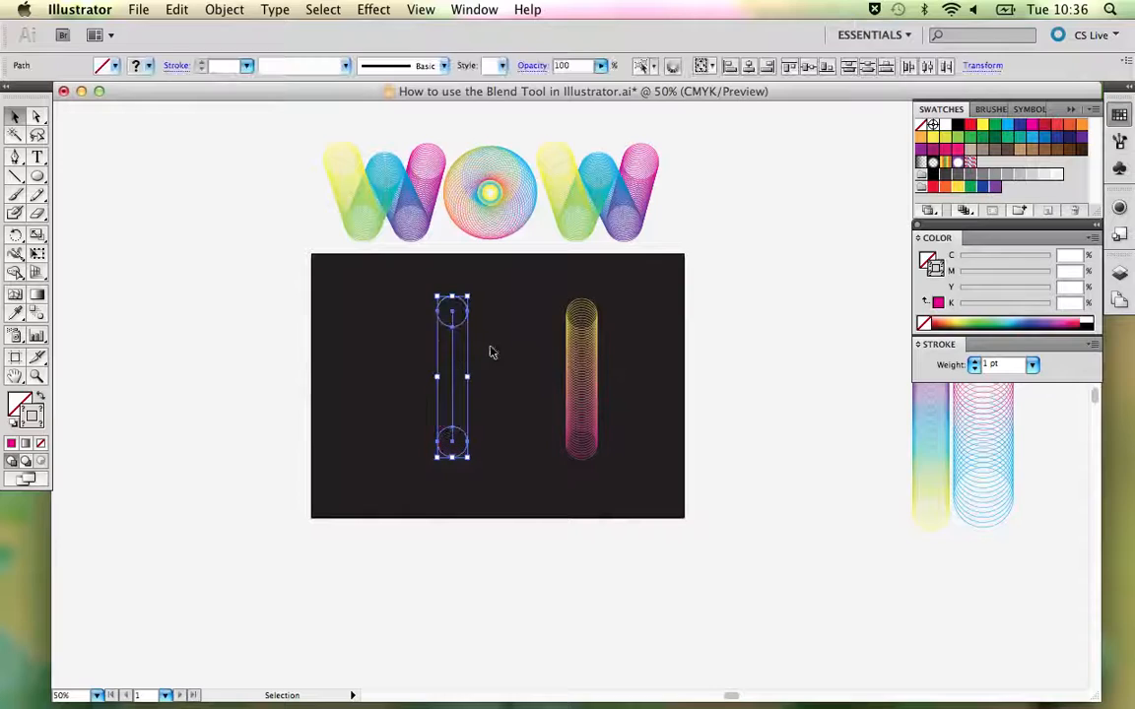
click(491, 351)
drag(431, 357, 493, 389)
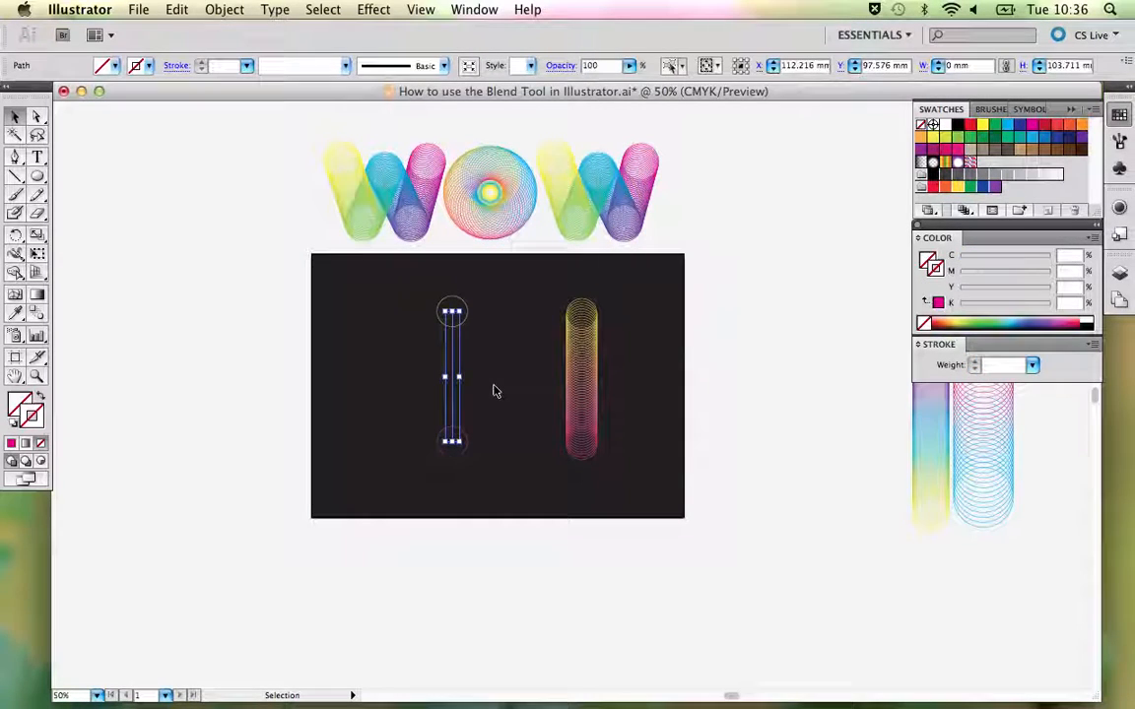
key(Delete)
- Join the two released circles with the Blend tool through mismatched anchor points to form a twisted hourglass blend
drag(382, 307, 537, 569)
key(space)
drag(611, 227, 489, 310)
key(v)
drag(361, 174, 524, 558)
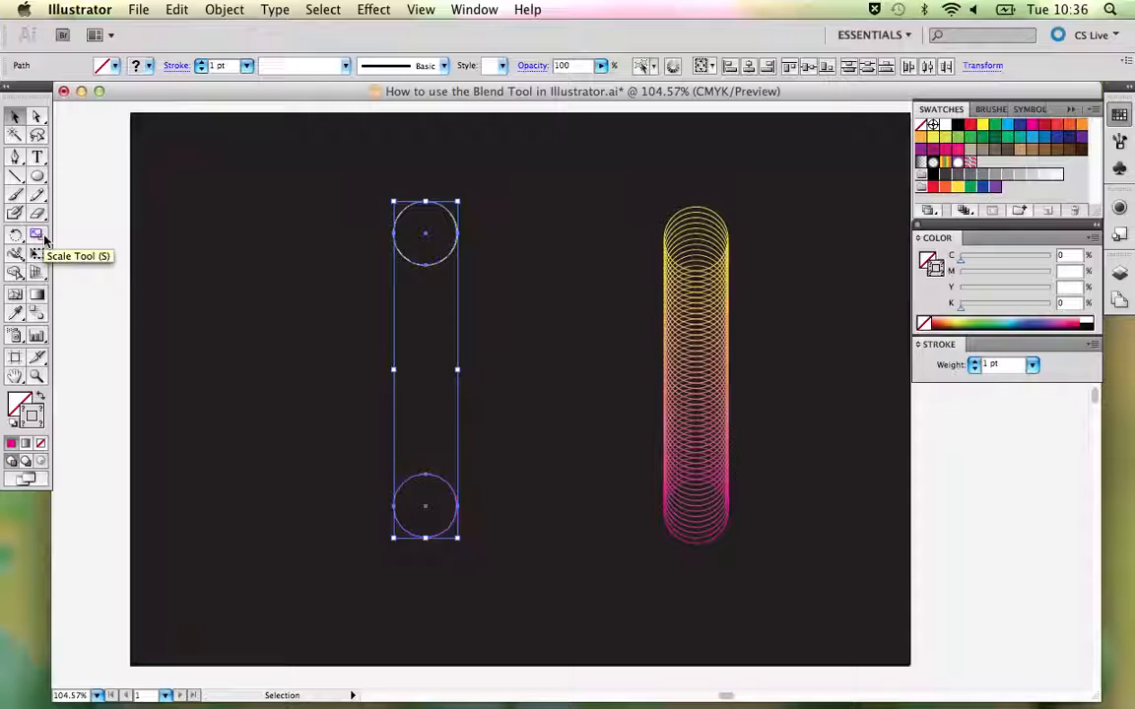
click(37, 312)
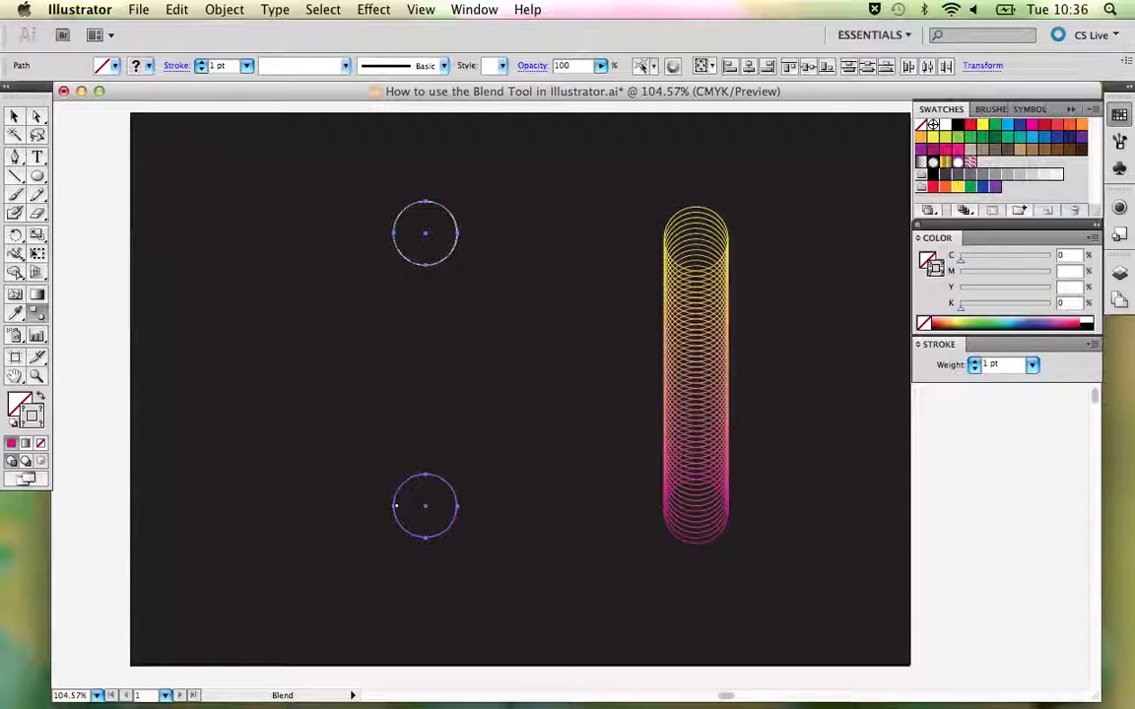
click(394, 505)
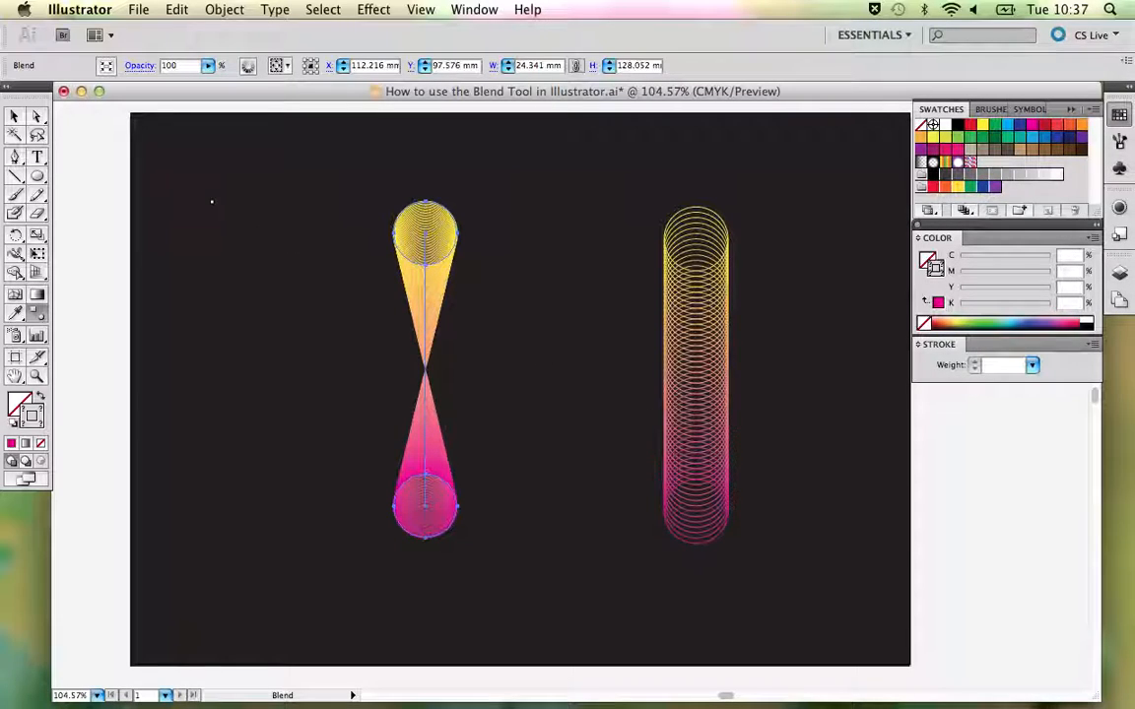
- Set the hourglass blend's spacing to Specified Steps with 50 steps and deselect it
double_click(36, 314)
click(577, 235)
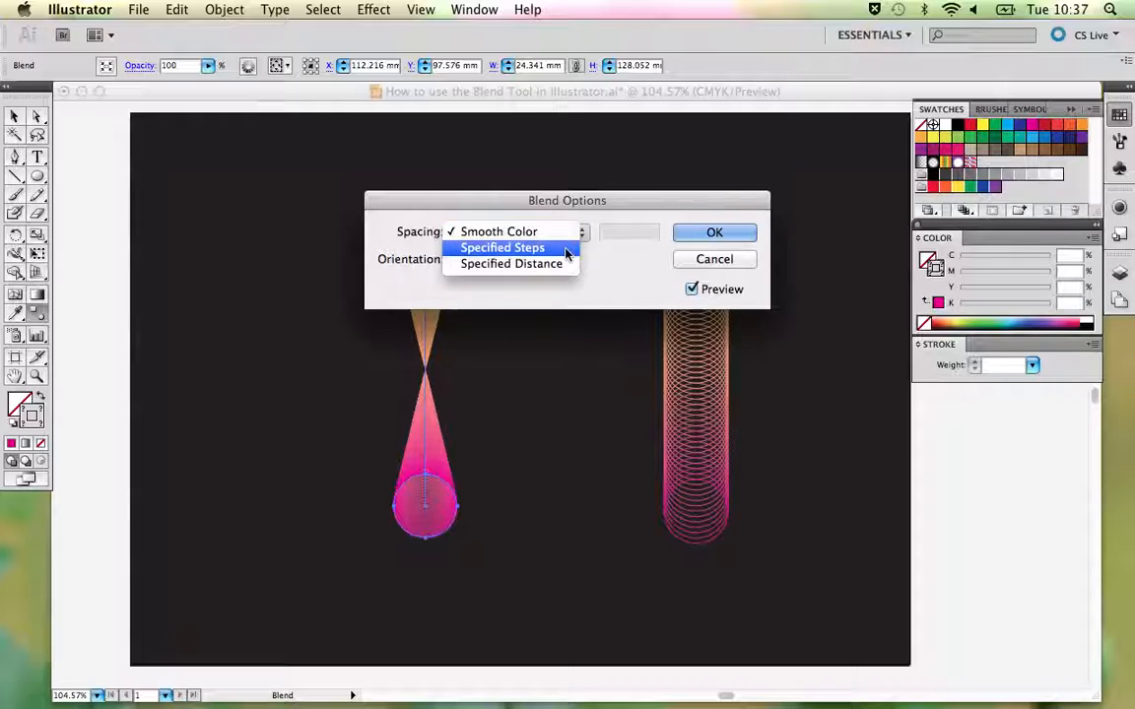
click(615, 196)
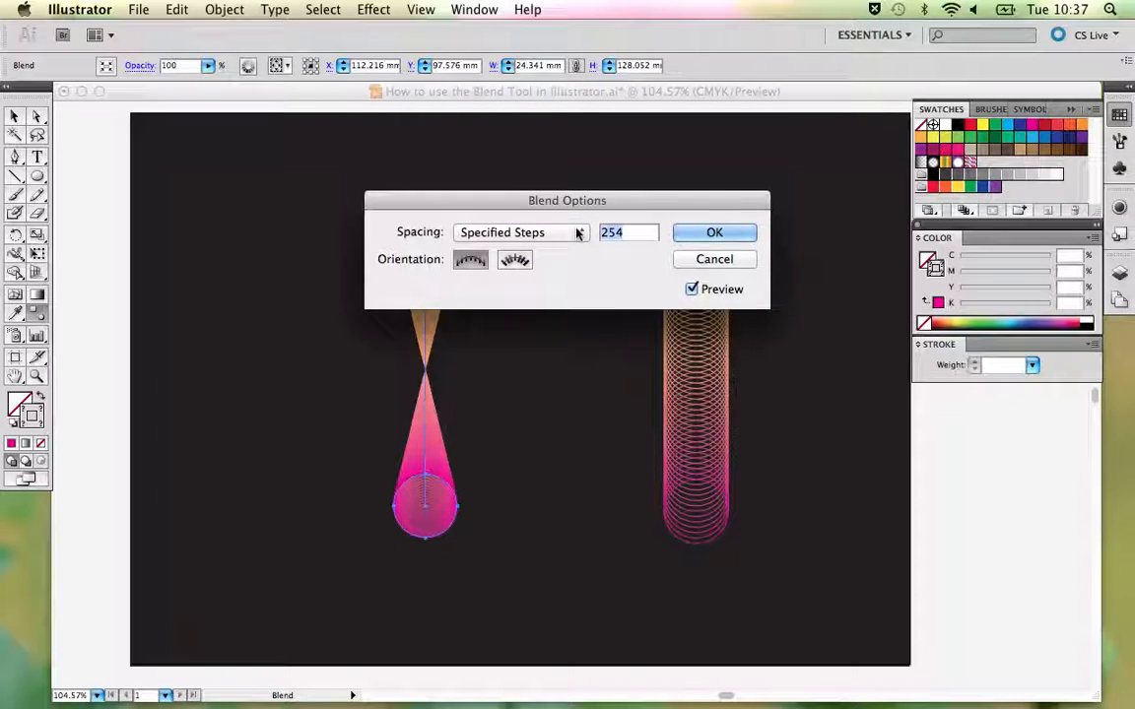
text(50)
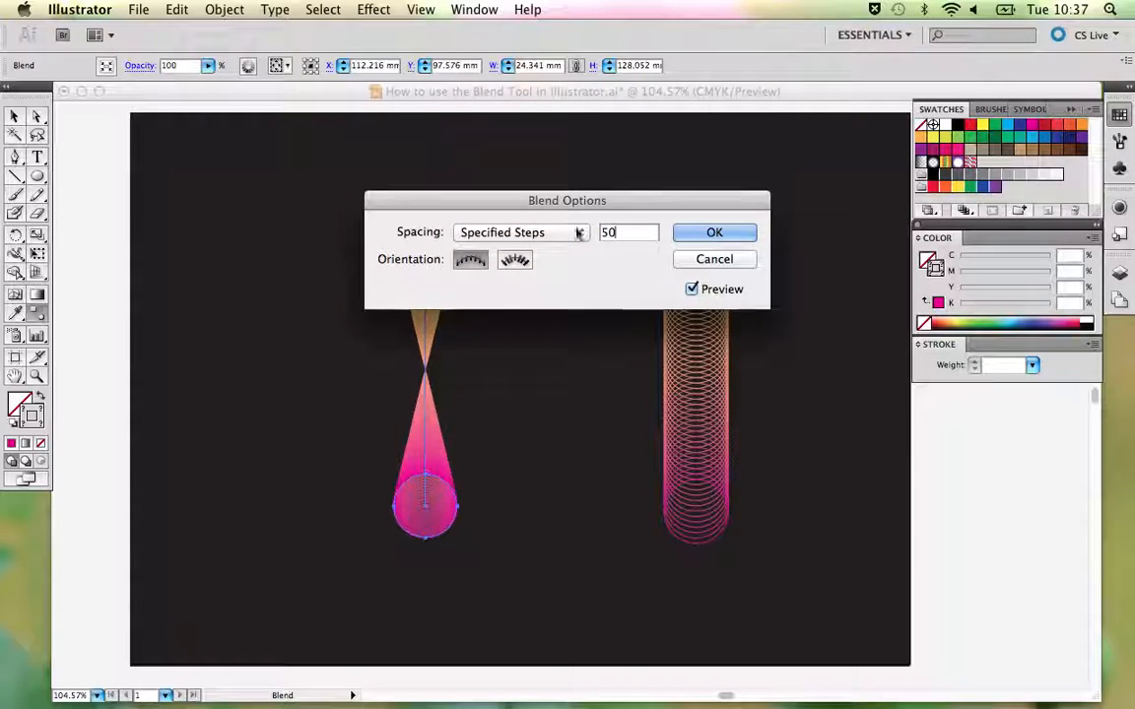
click(712, 230)
key(v)
click(567, 221)
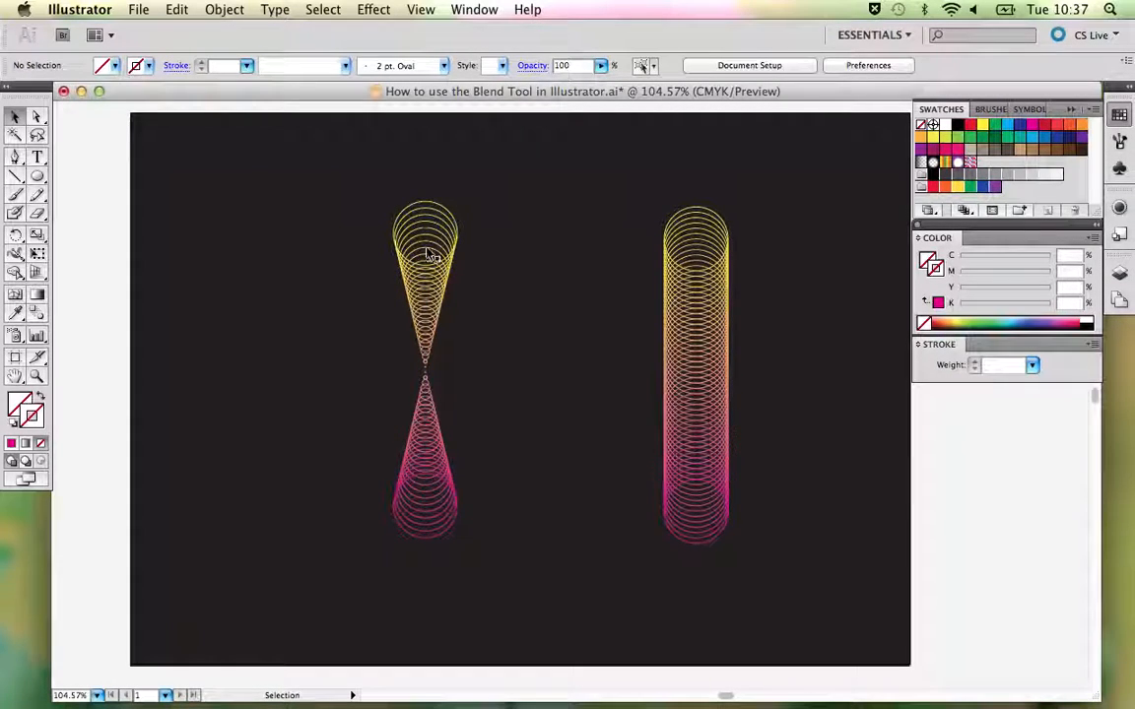
- Delete the twisted hourglass blend from the artboard
drag(495, 433, 382, 303)
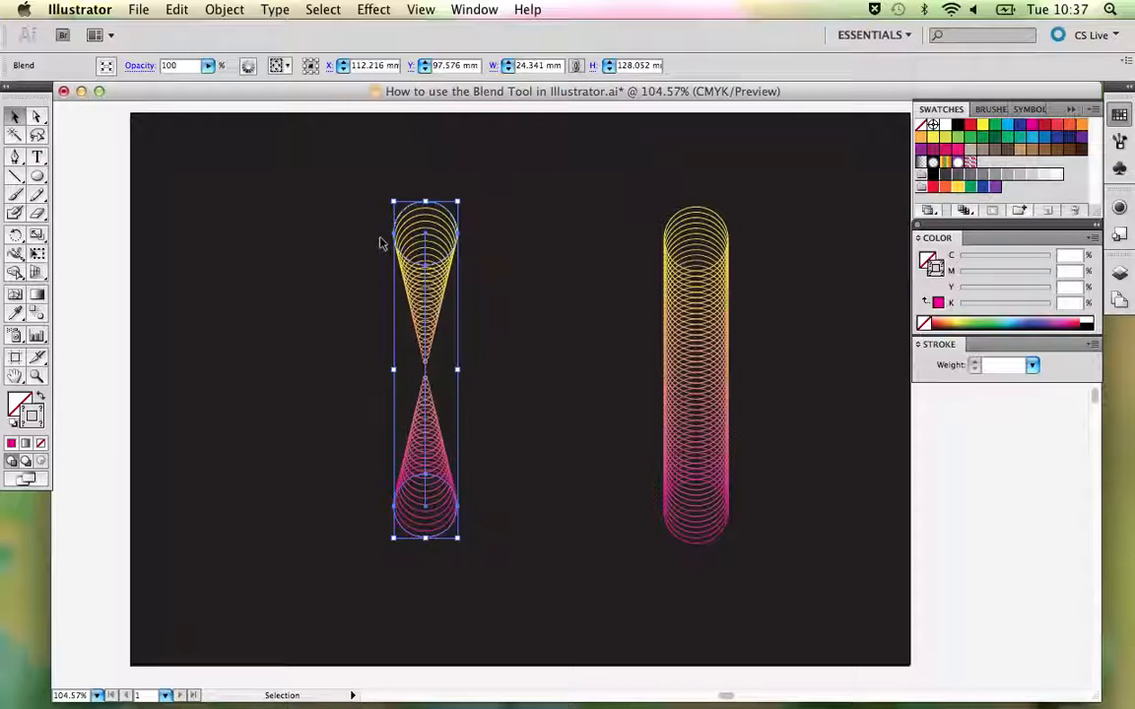
drag(38, 176, 315, 254)
key(v)
click(540, 324)
click(425, 279)
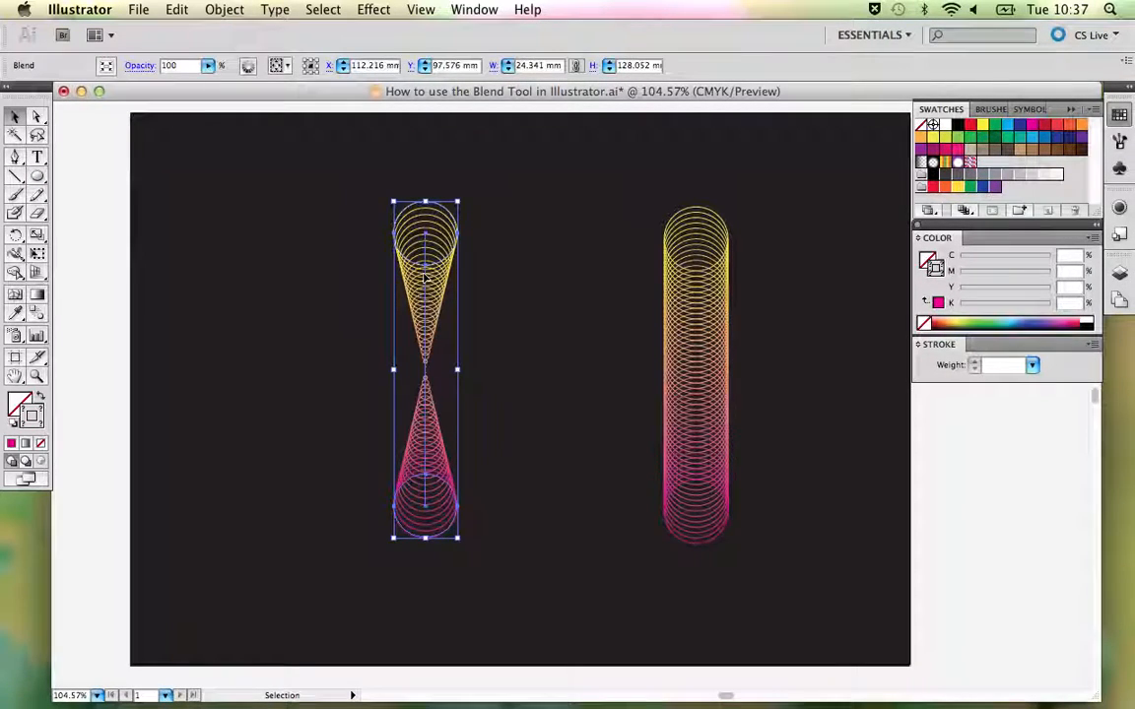
key(Delete)
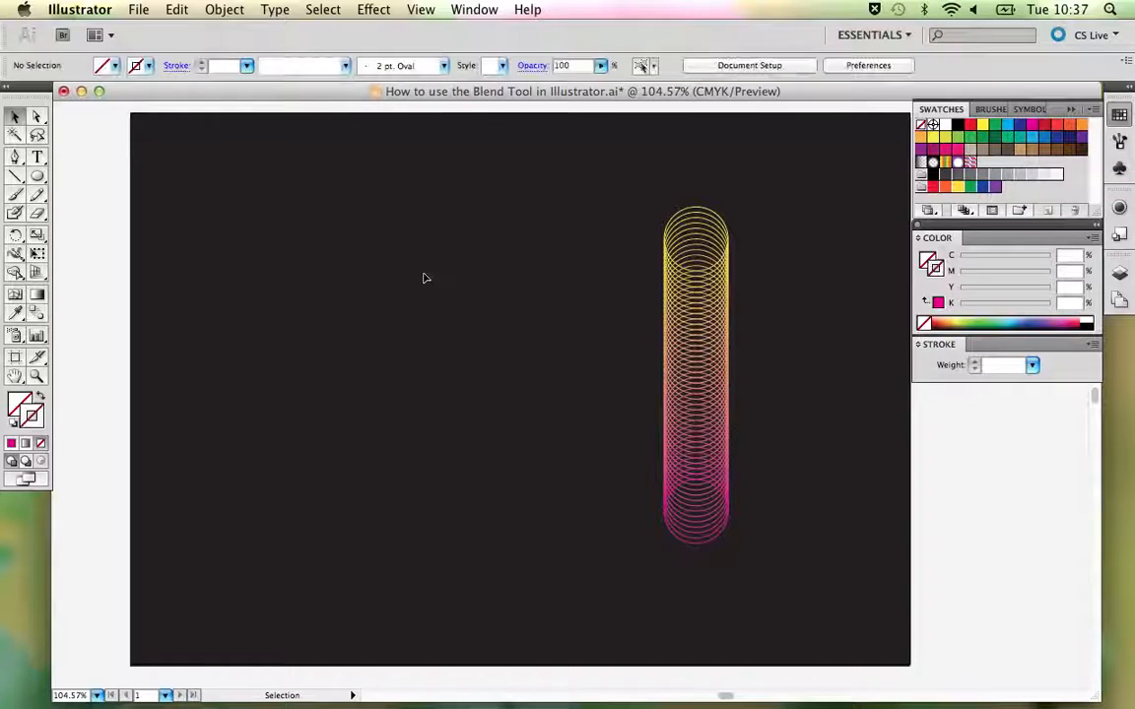
- Move the yellow-to-magenta blend off the artboard and place the existing magenta-blue-yellow blend beside it
key(super+minus)
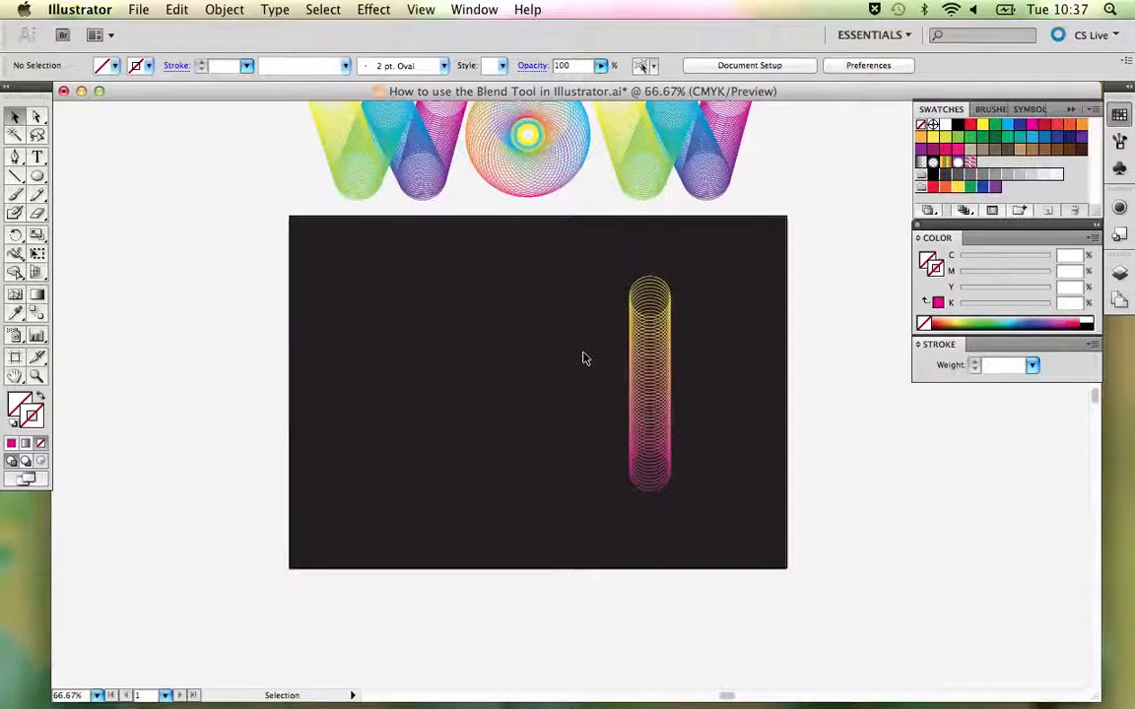
drag(710, 432, 489, 451)
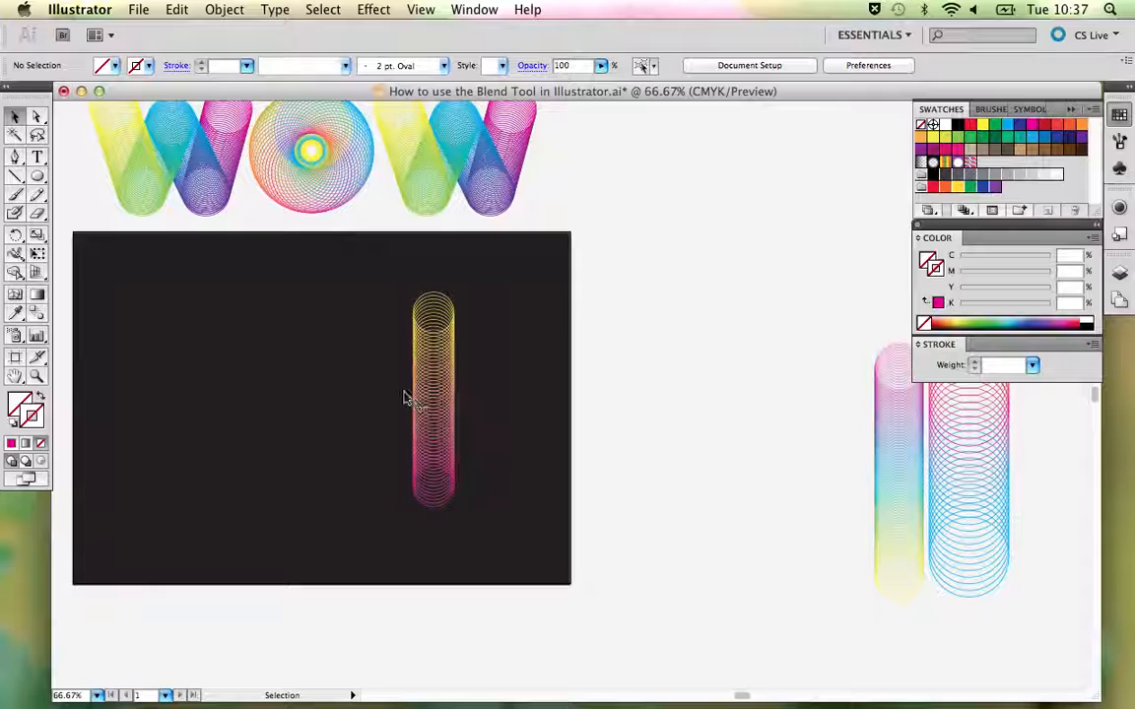
drag(410, 396, 694, 378)
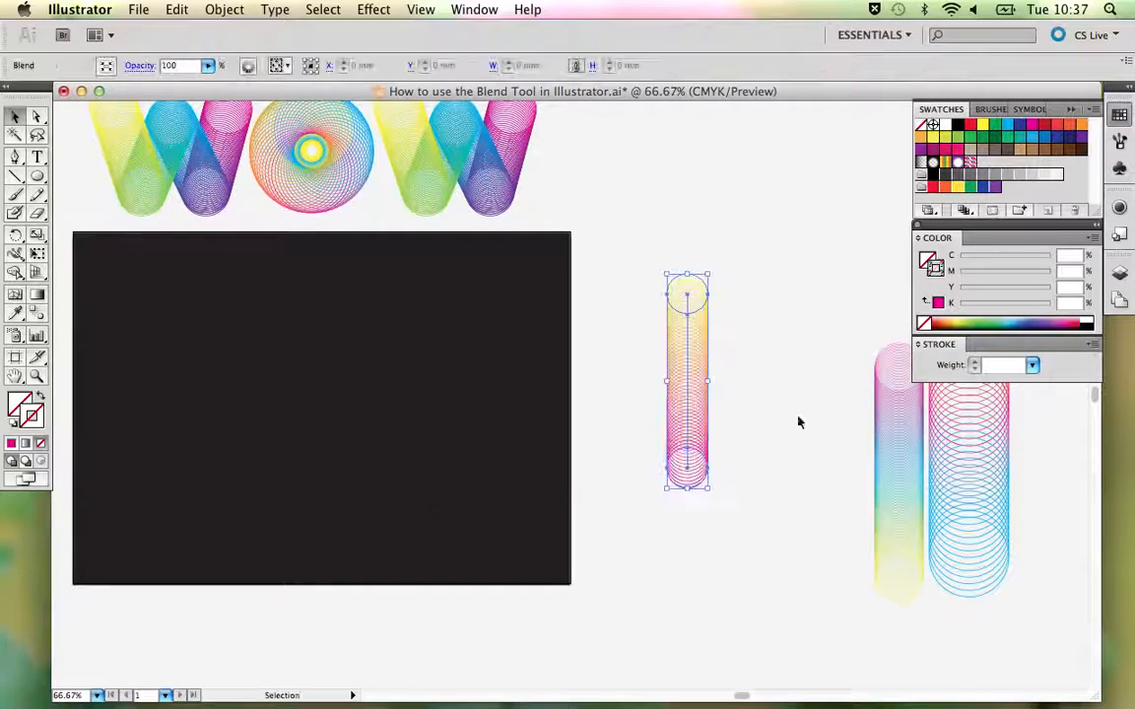
drag(897, 471, 782, 387)
click(824, 380)
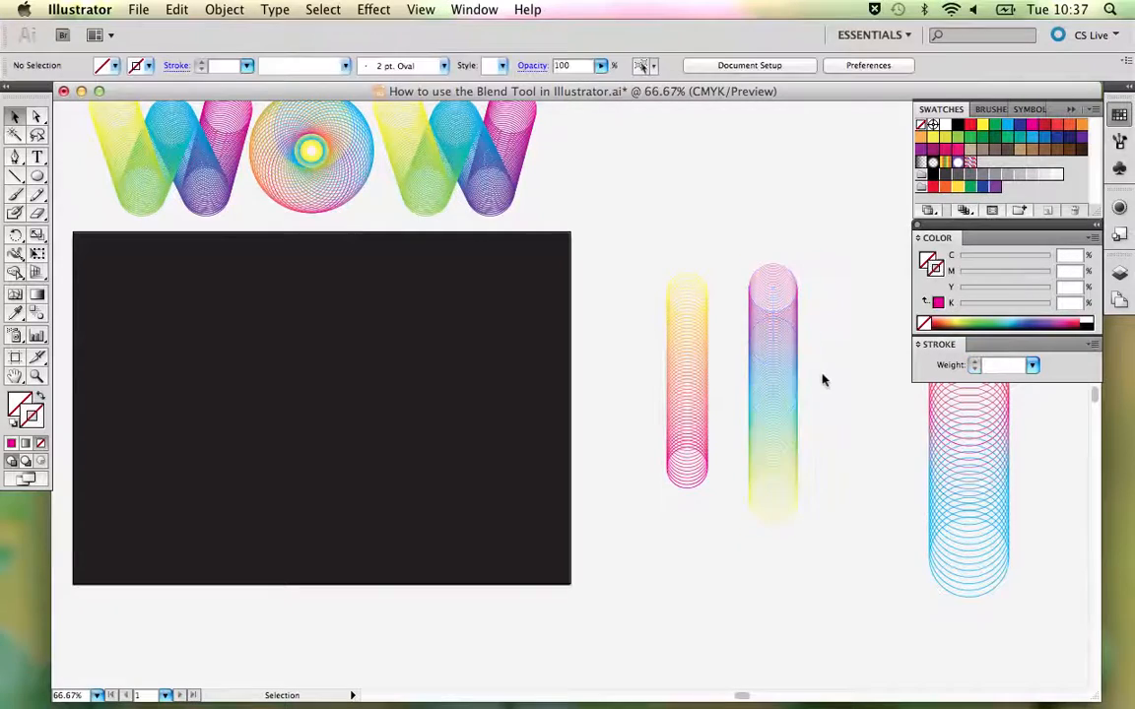
- Copy the magenta-blue-yellow blend onto the artboard and duplicate that copy to its left
click(776, 340)
drag(776, 341, 486, 346)
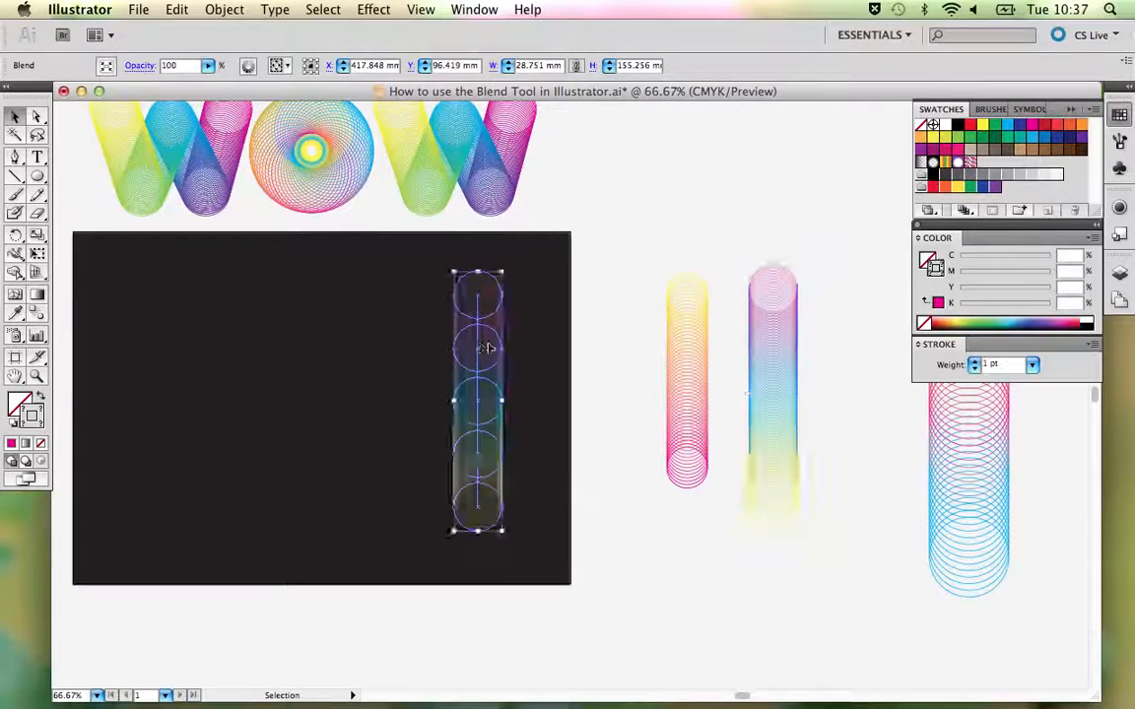
click(695, 390)
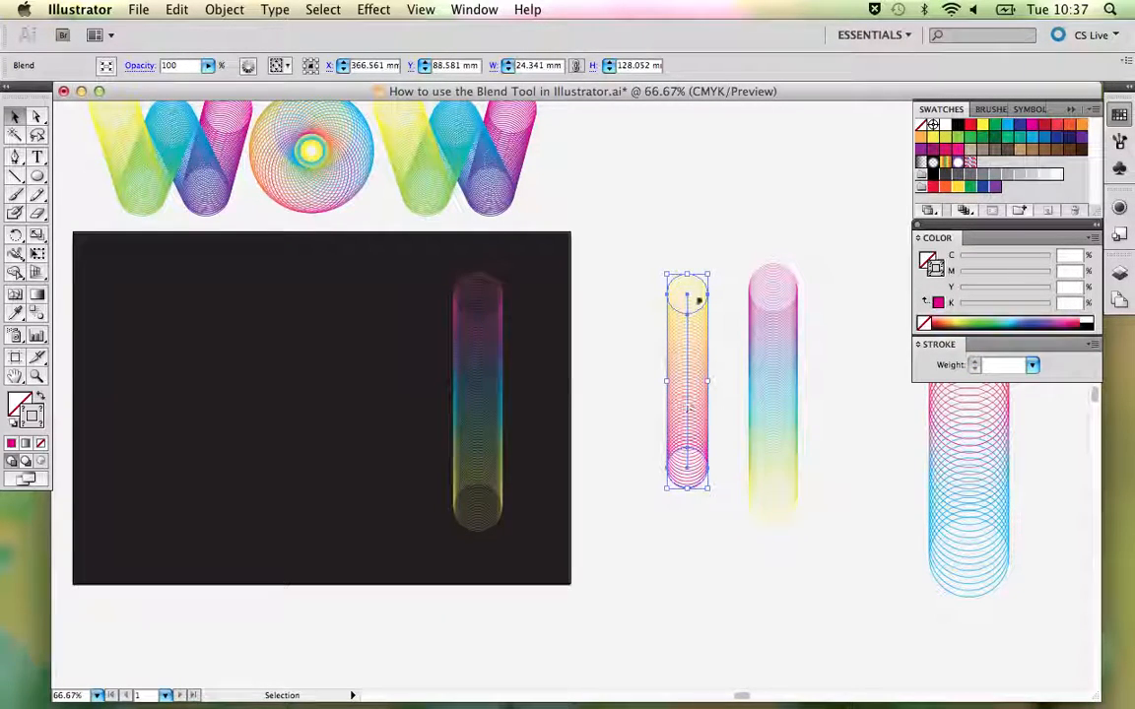
click(471, 430)
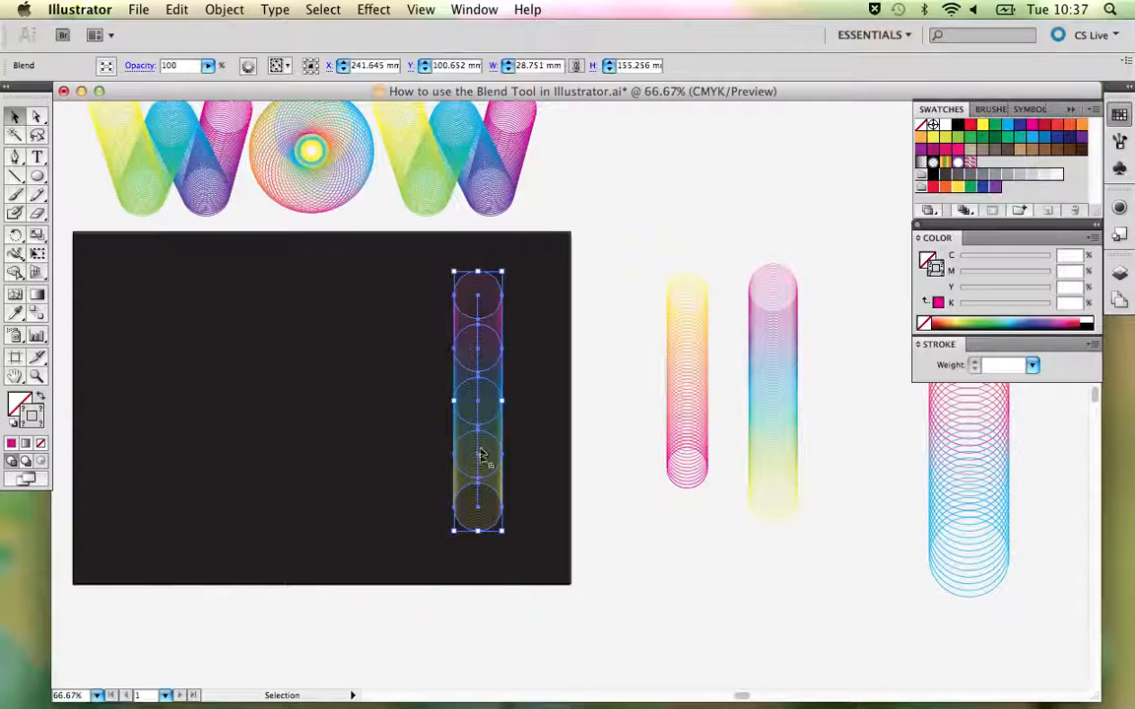
drag(479, 363, 264, 361)
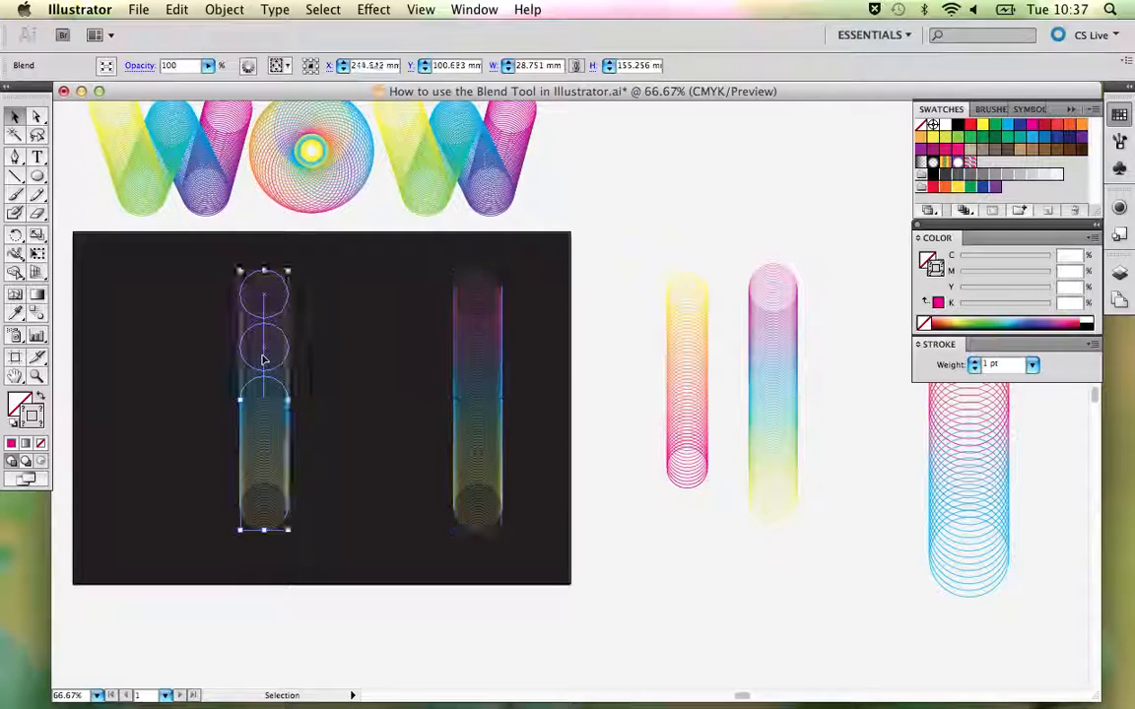
- Release the left-hand multicolour blend on the artboard into its separate circles and spine
click(223, 9)
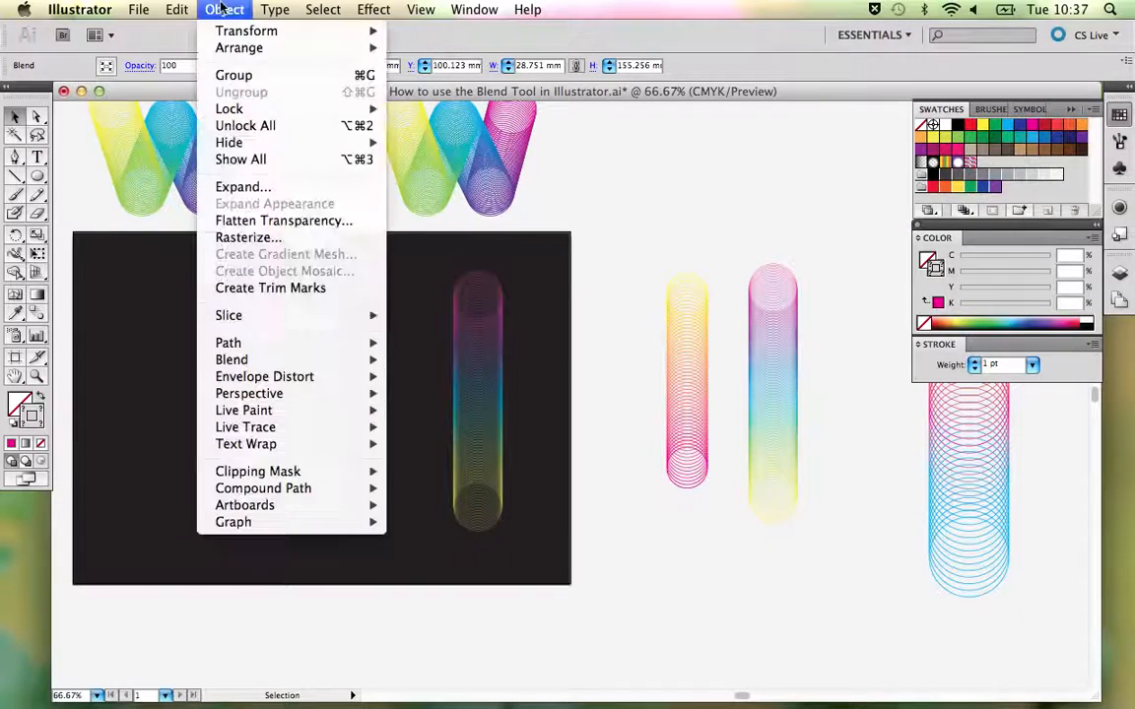
mouse_move(266, 341)
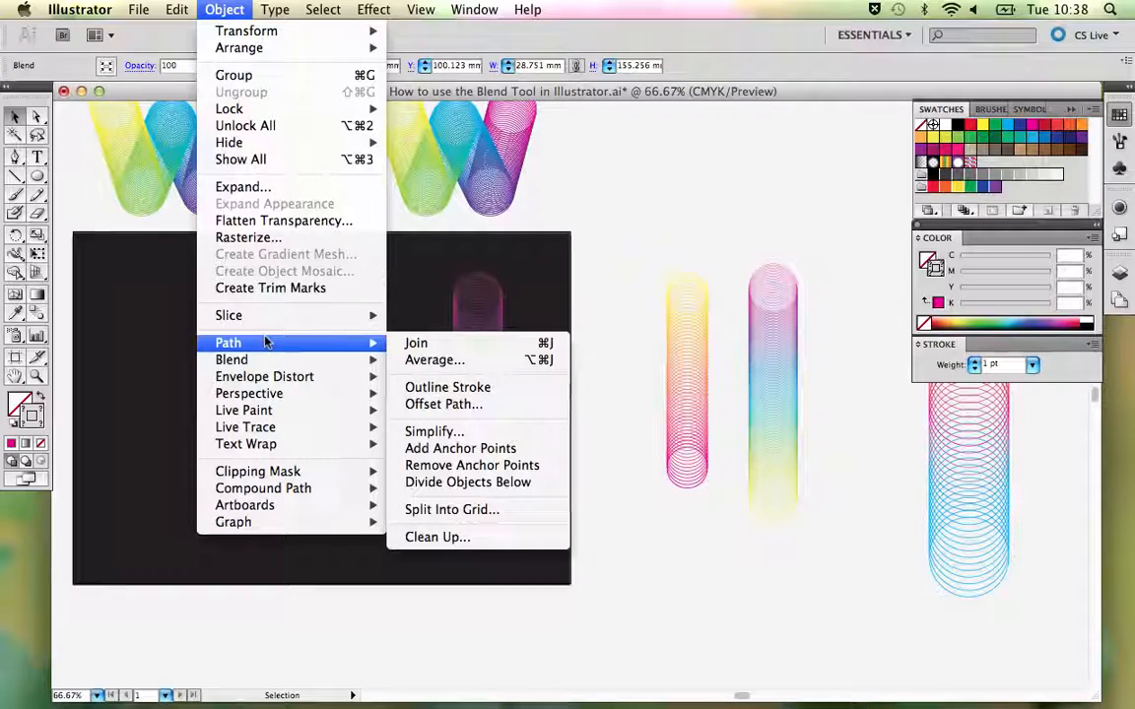
click(415, 375)
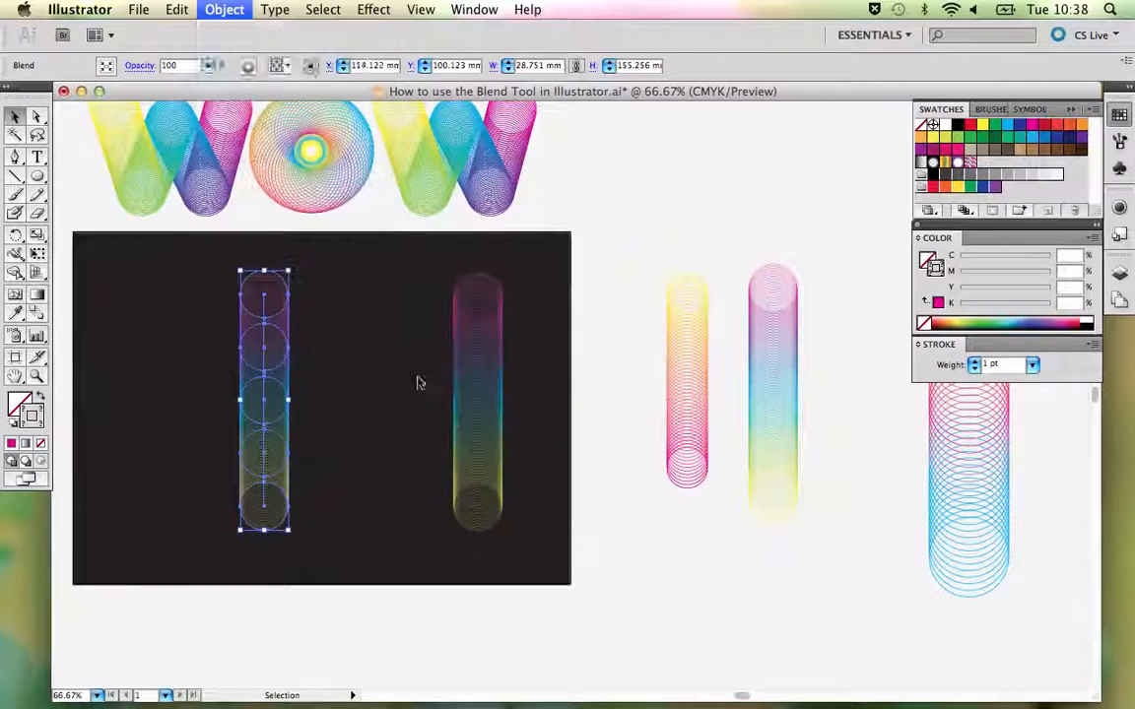
click(385, 352)
drag(225, 258, 322, 554)
click(286, 443)
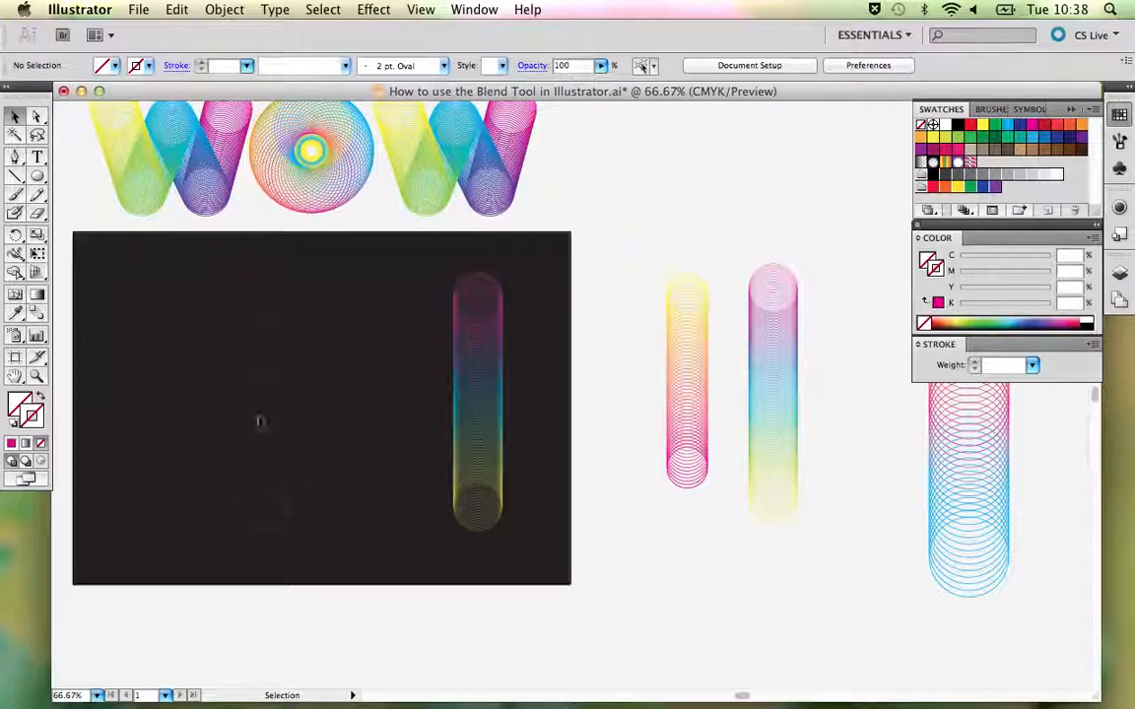
- Set the stroke weight of the released column of five circles to 1 pt
drag(243, 262, 294, 550)
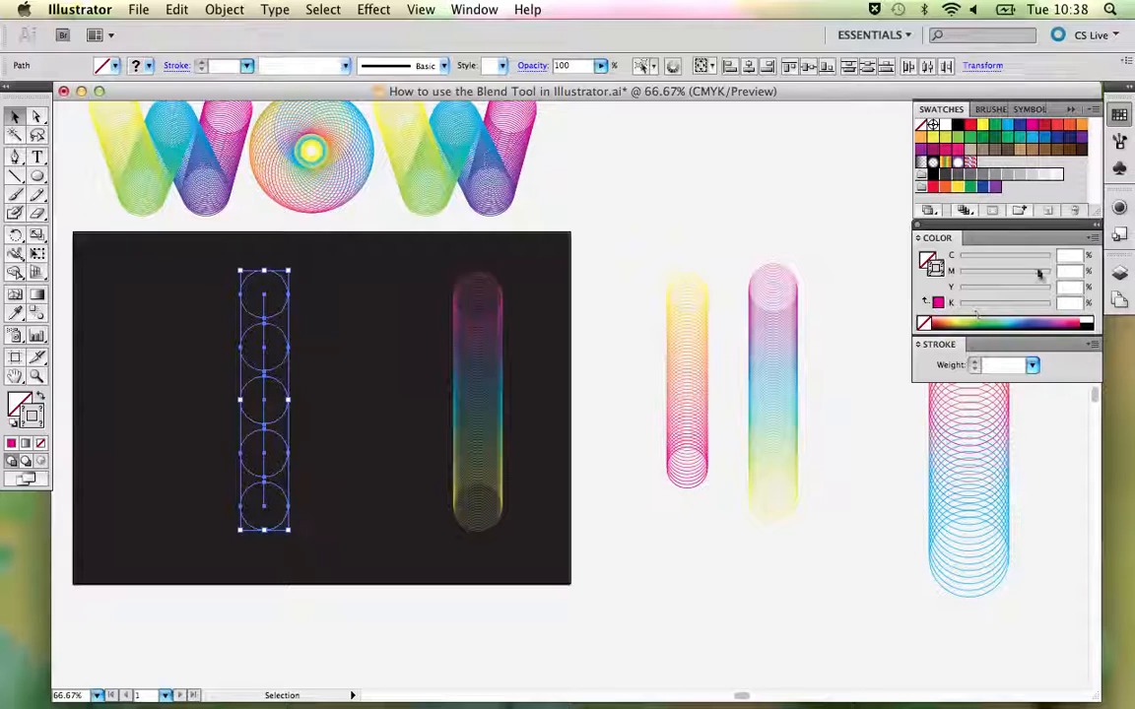
click(1032, 365)
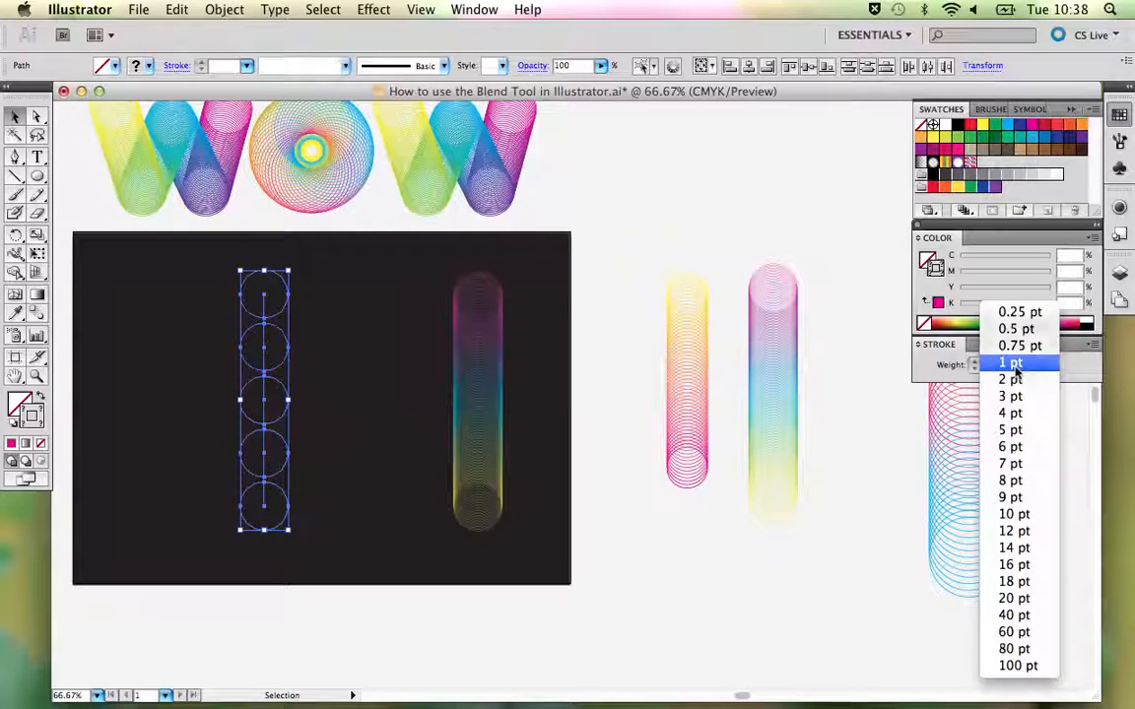
click(1015, 367)
click(311, 329)
- Show the released circles enlarged in outline mode and select the spine path running through their centres
key(z)
drag(169, 230, 374, 525)
key(super+y)
key(v)
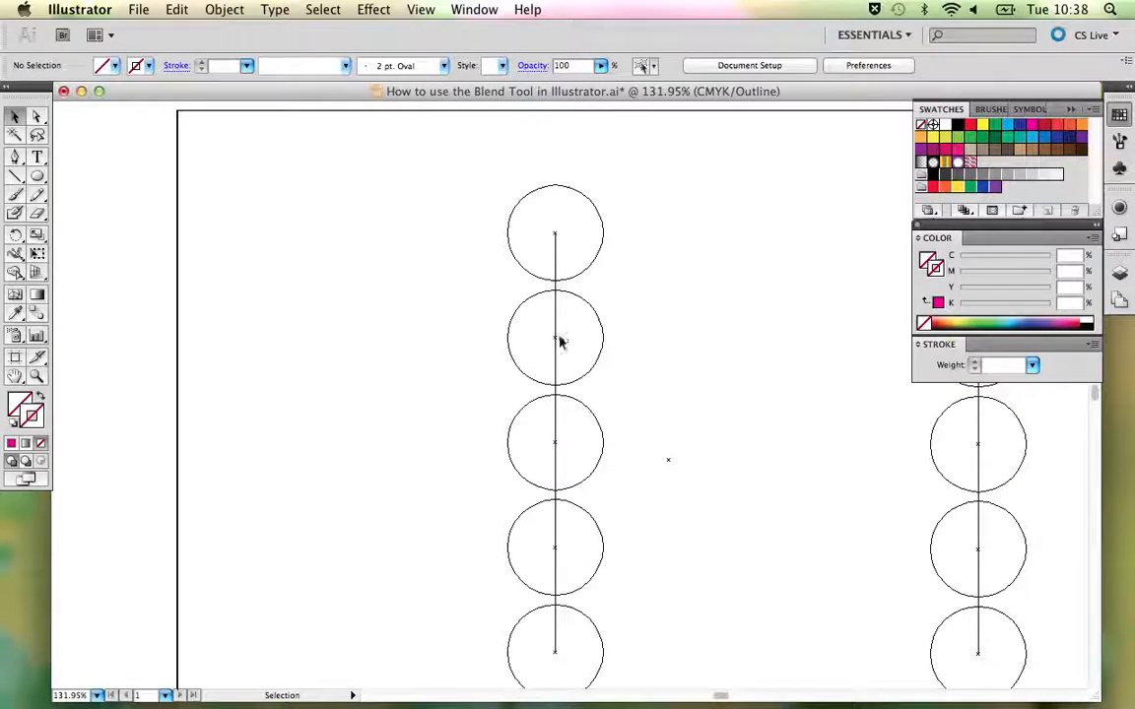
click(555, 338)
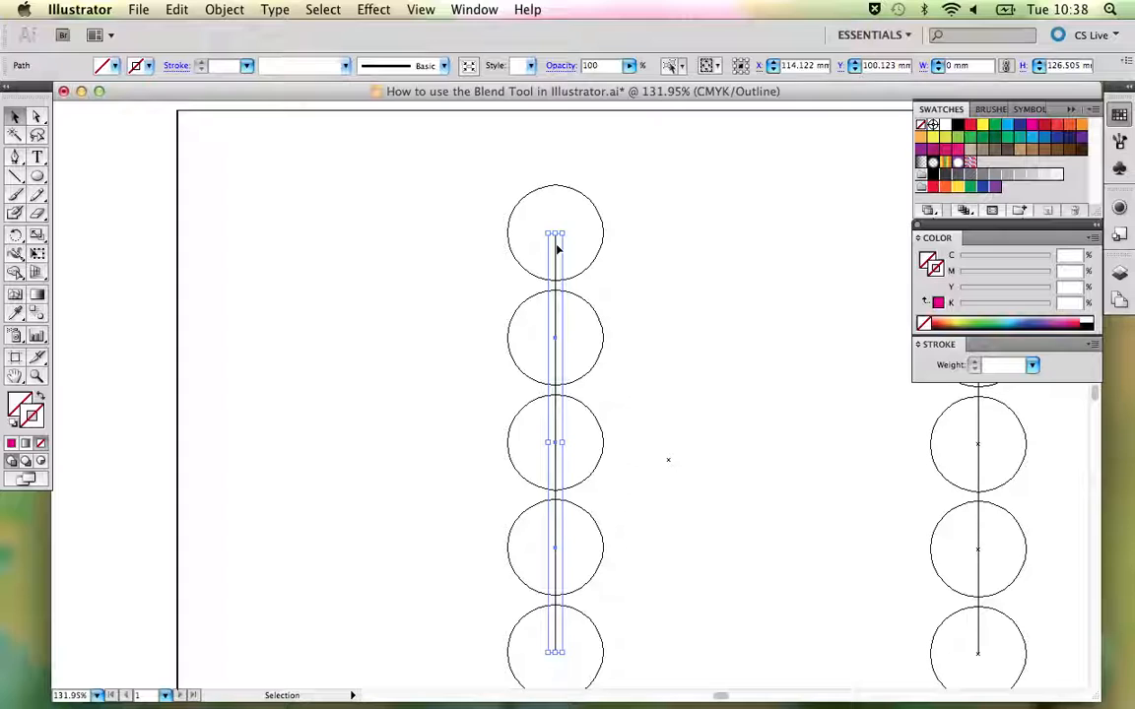
- Compare the released circles and their spine path in outline and preview views
key(super+y)
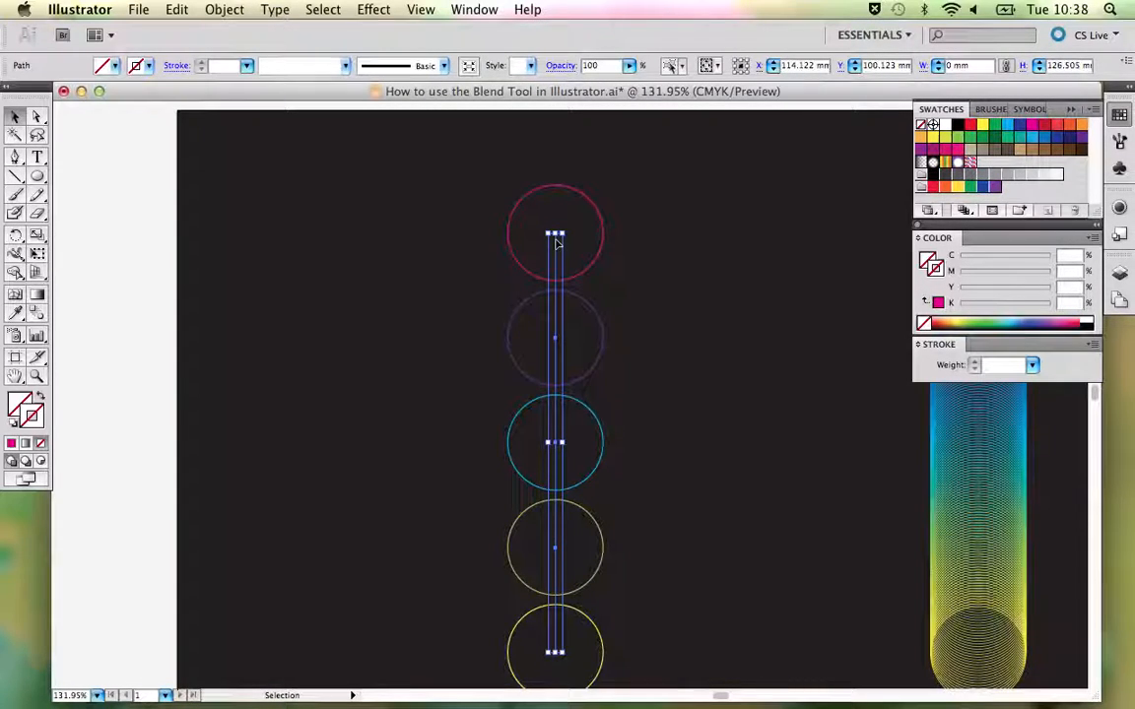
key(super+y)
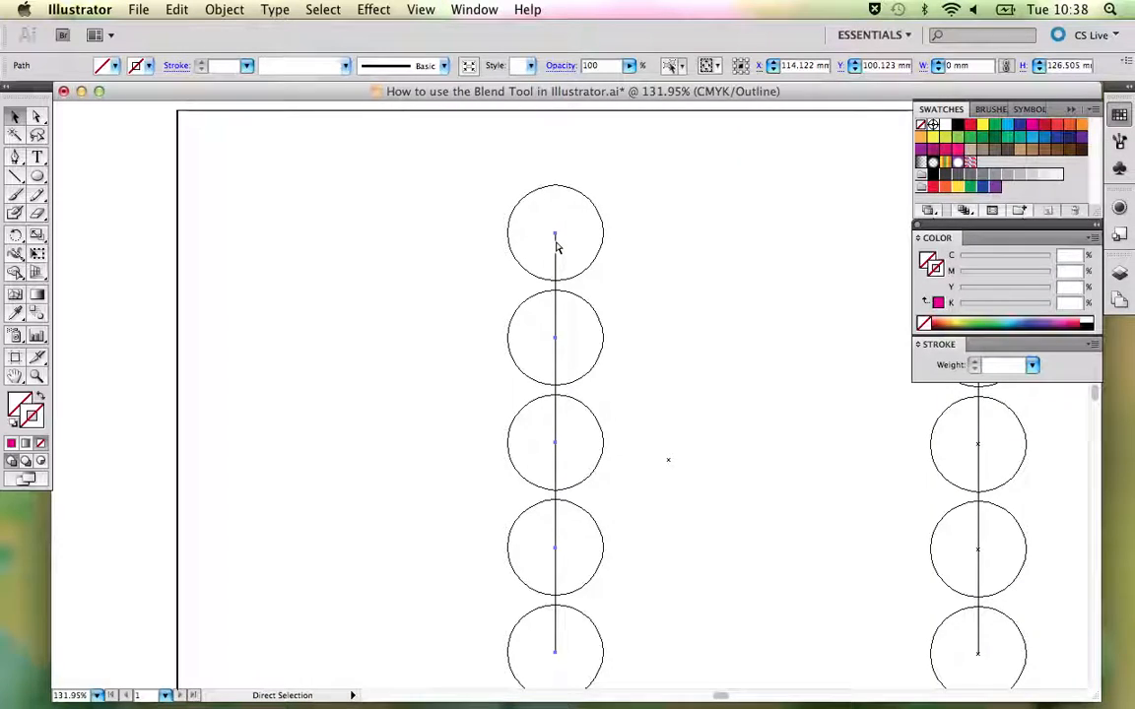
key(super+y)
key(super+y)
key(super+y)
key(v)
click(421, 9)
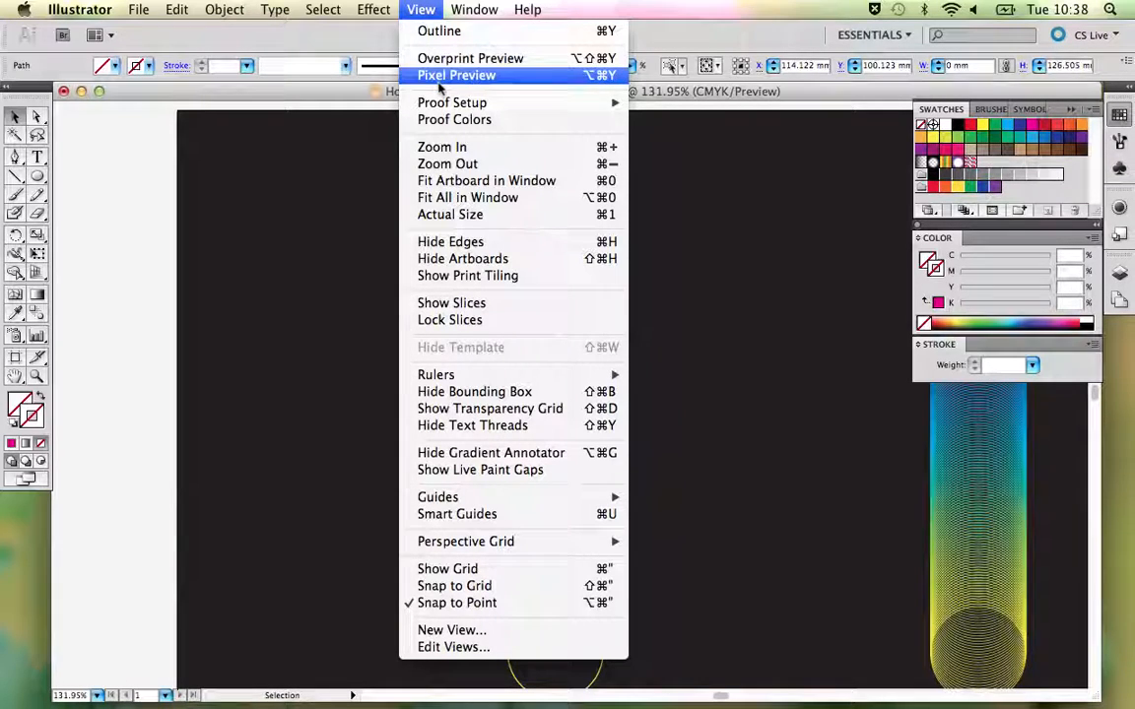
click(319, 185)
key(super+y)
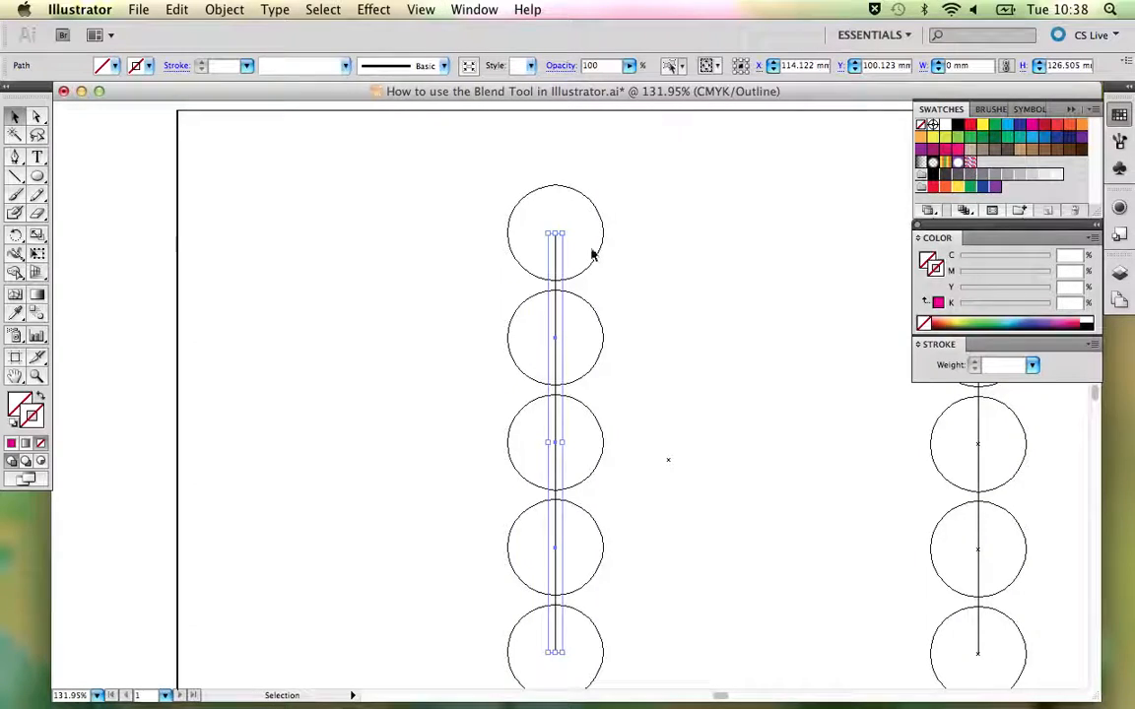
click(594, 253)
key(super+y)
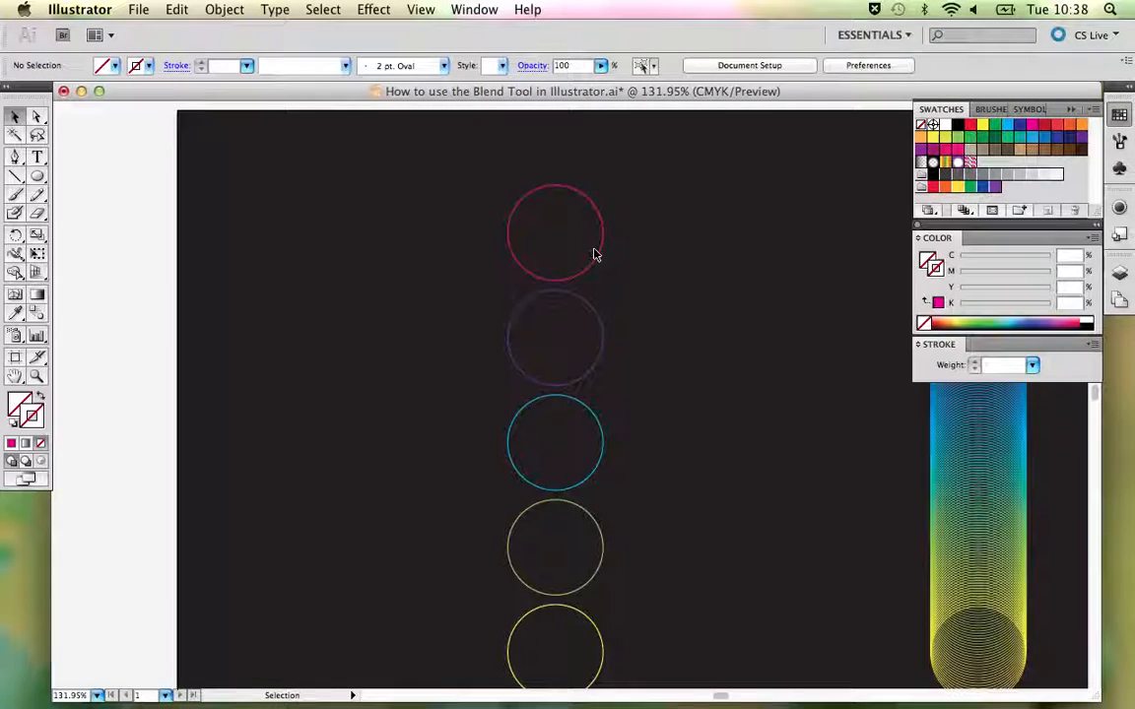
- Examine the stroke colour of each of the five released circles, from the magenta one down to the yellow one
click(598, 261)
scroll(650, 347, right, 4)
scroll(650, 347, down, 3)
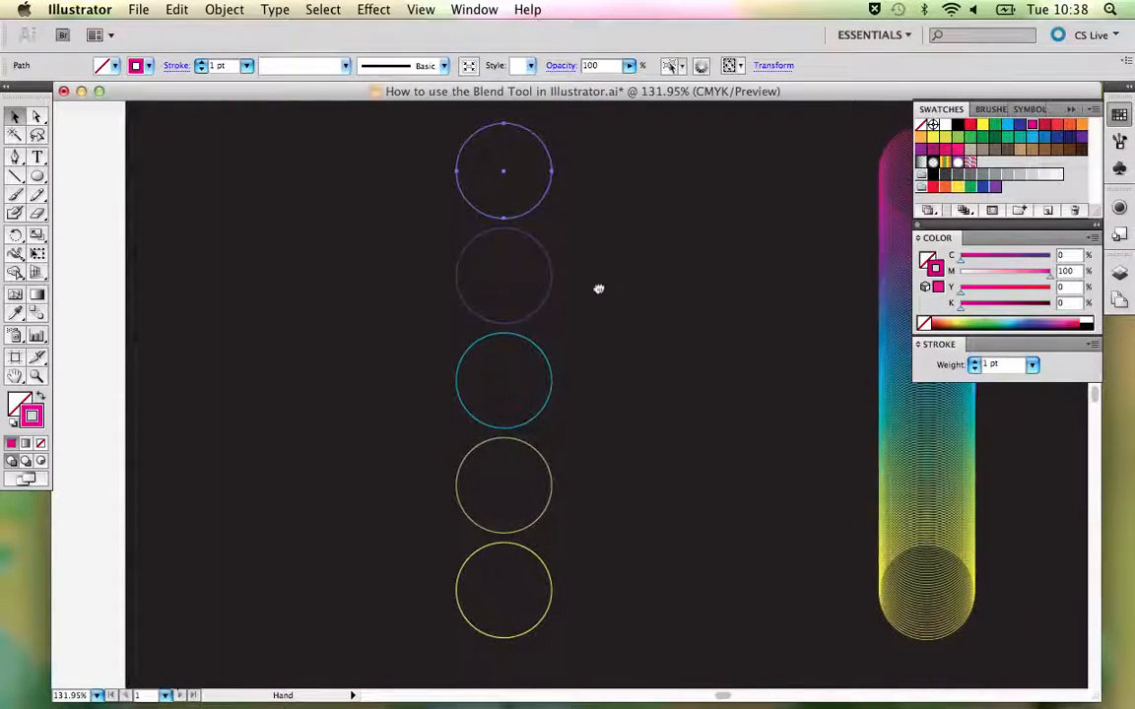
drag(396, 153, 539, 588)
click(623, 495)
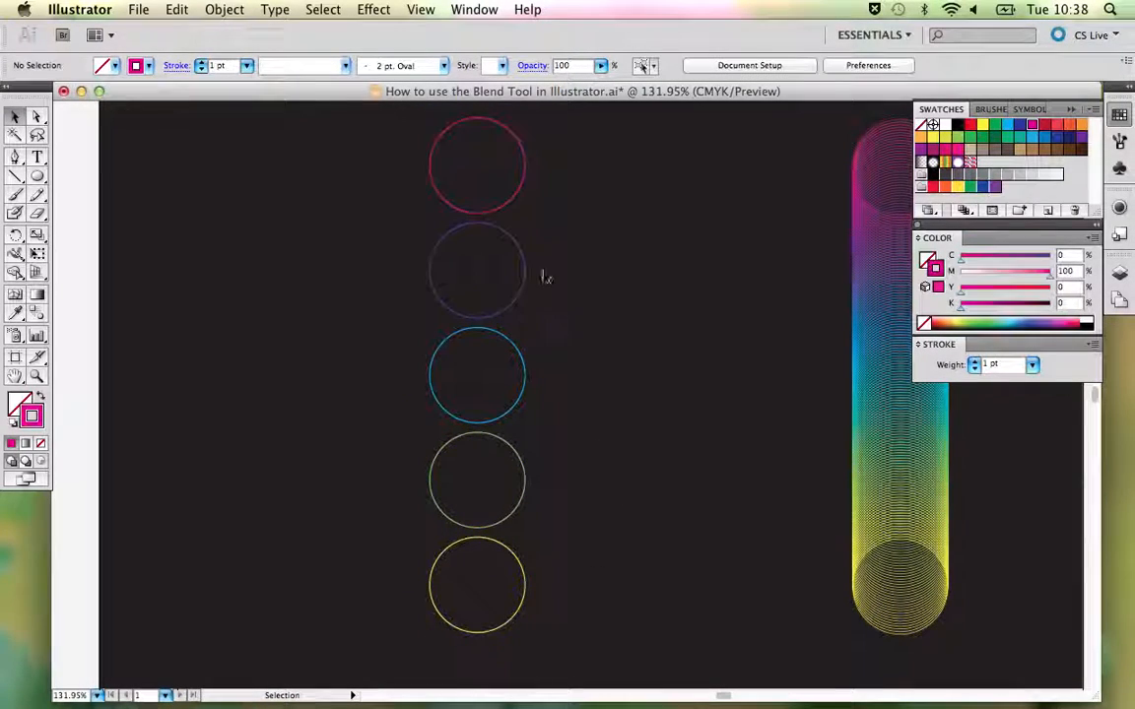
click(508, 207)
click(502, 290)
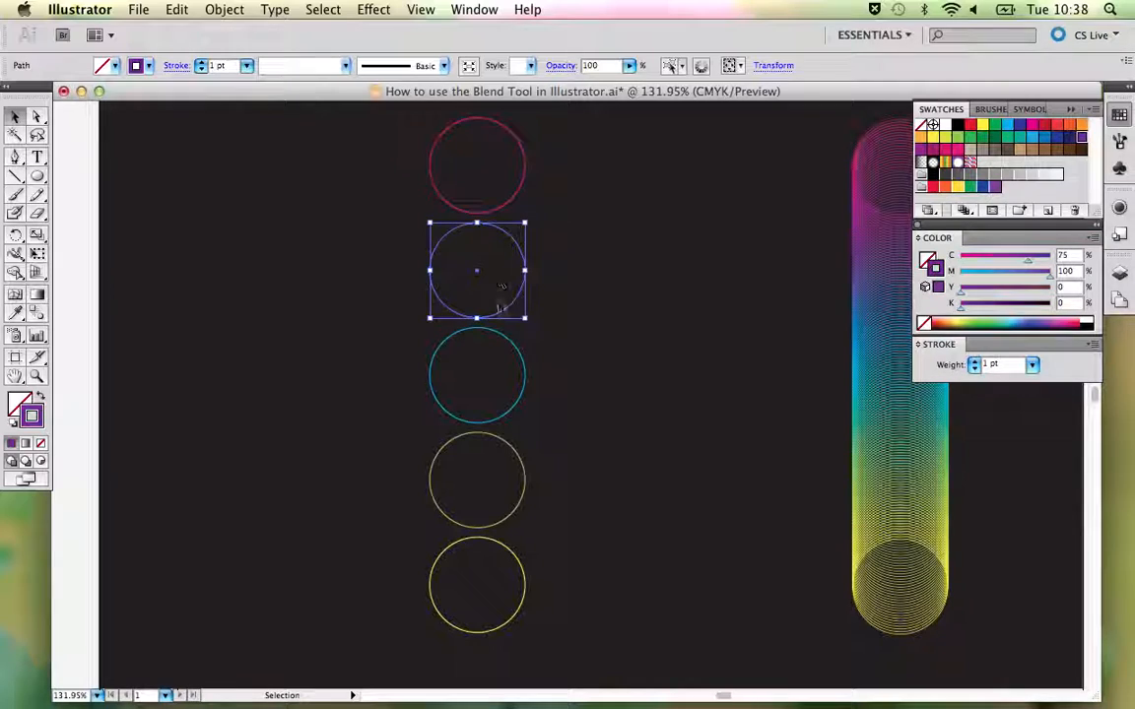
click(505, 337)
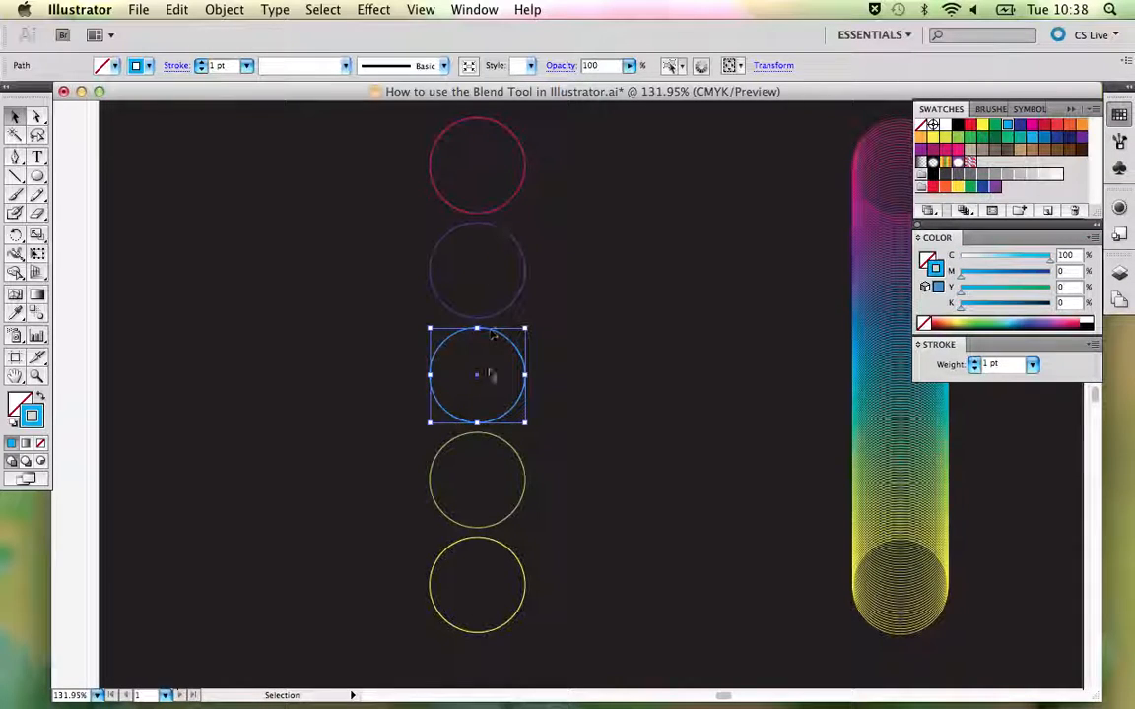
click(484, 212)
click(486, 226)
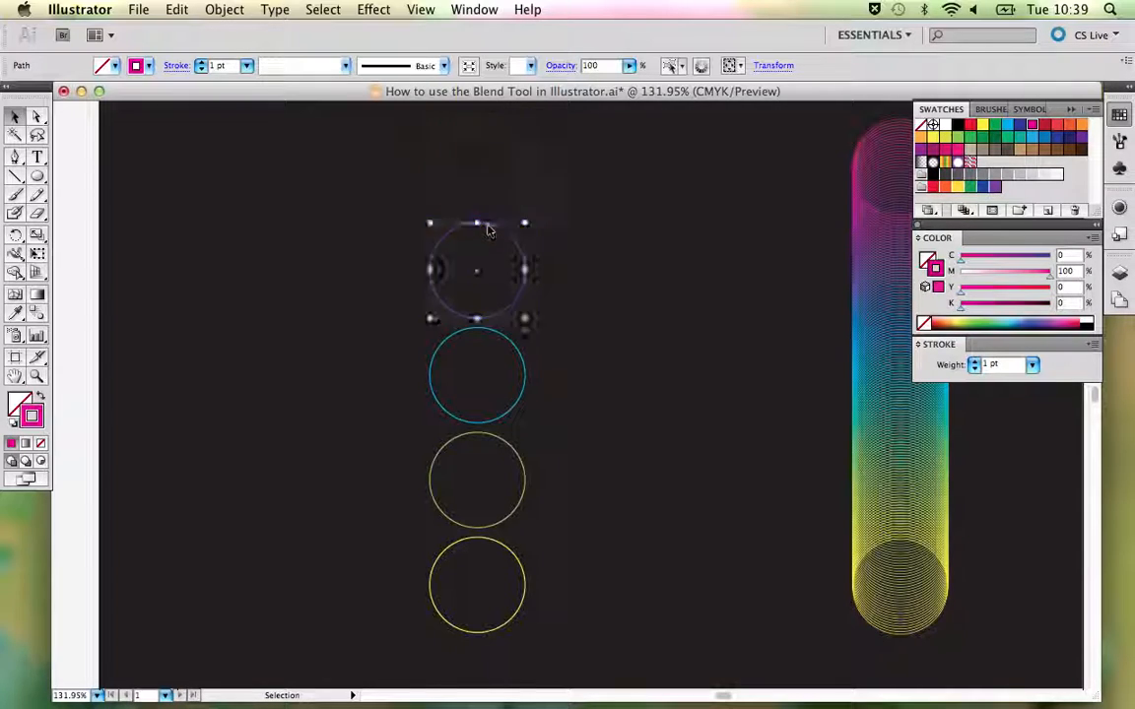
click(512, 208)
click(516, 205)
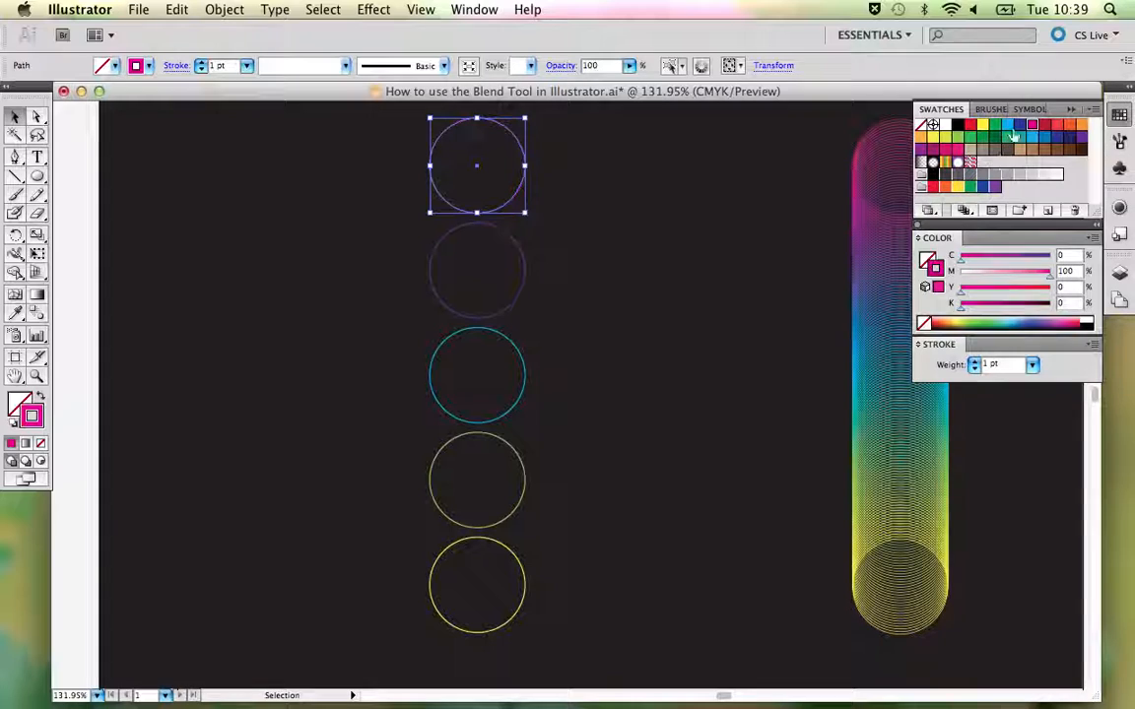
click(521, 257)
click(514, 342)
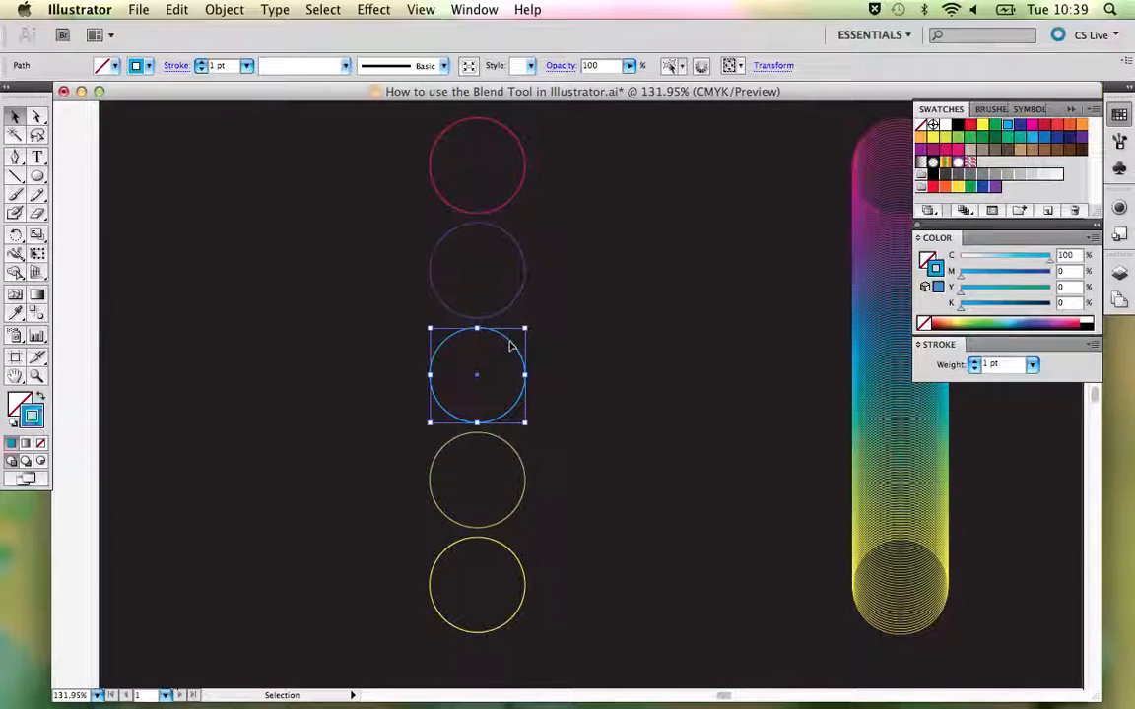
click(510, 450)
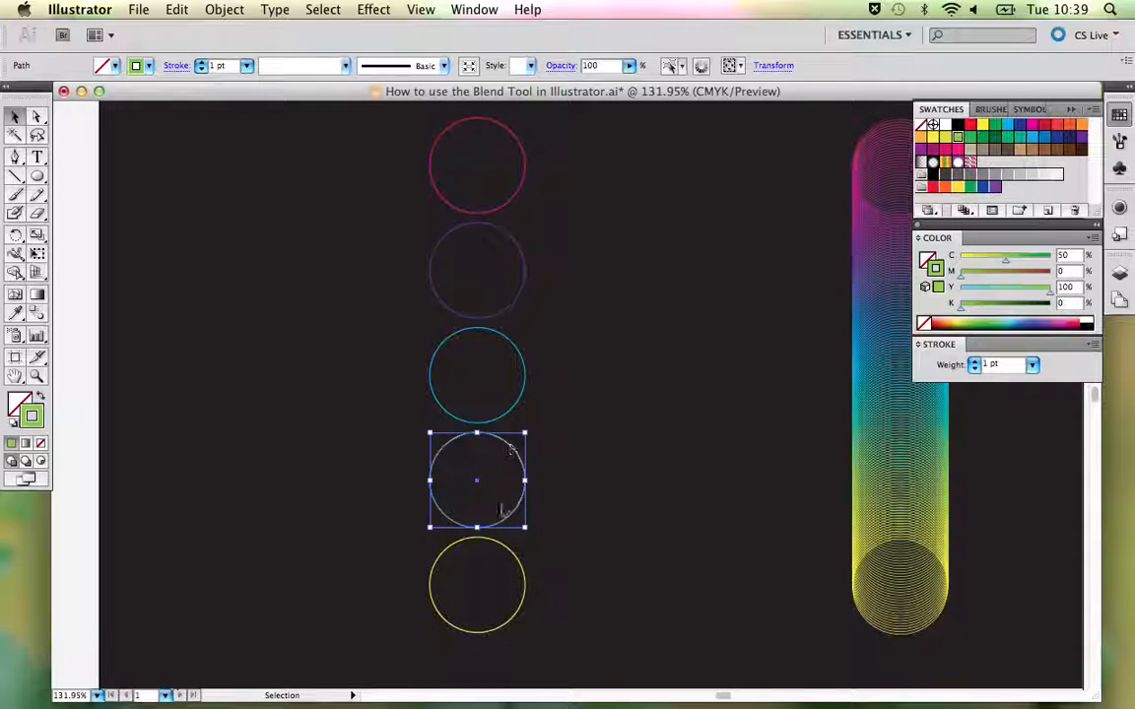
click(502, 543)
click(387, 195)
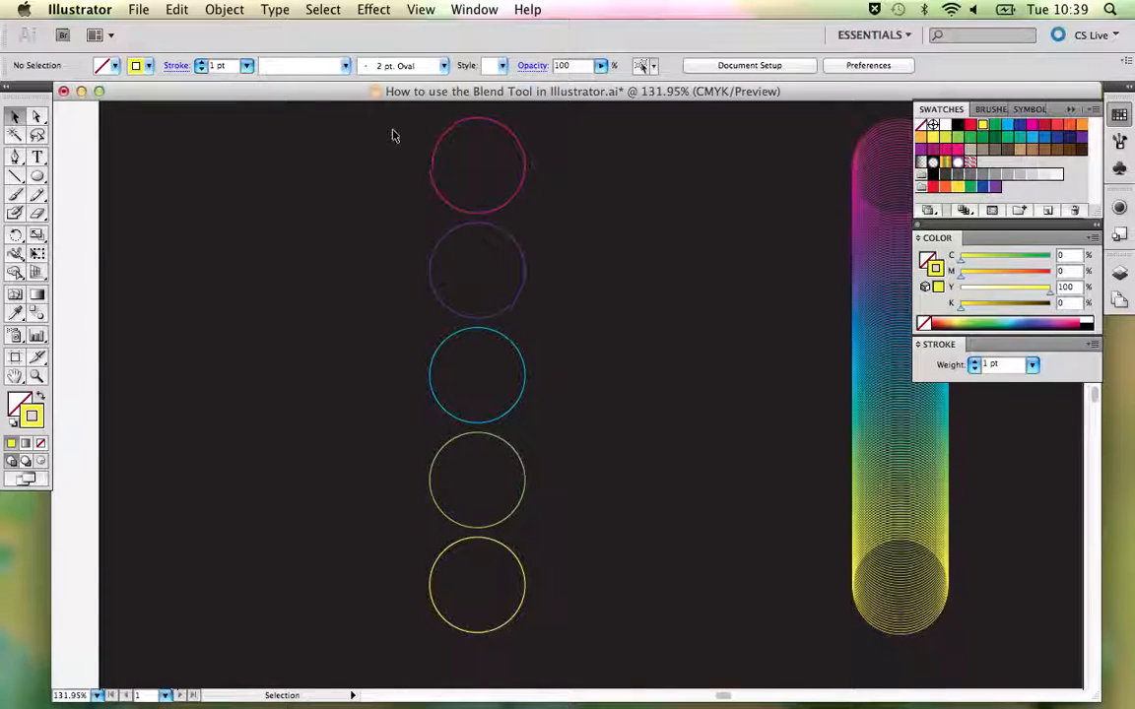
- Blend the five circles in order from magenta at the top to yellow at the bottom with the Blend tool
drag(392, 129, 578, 580)
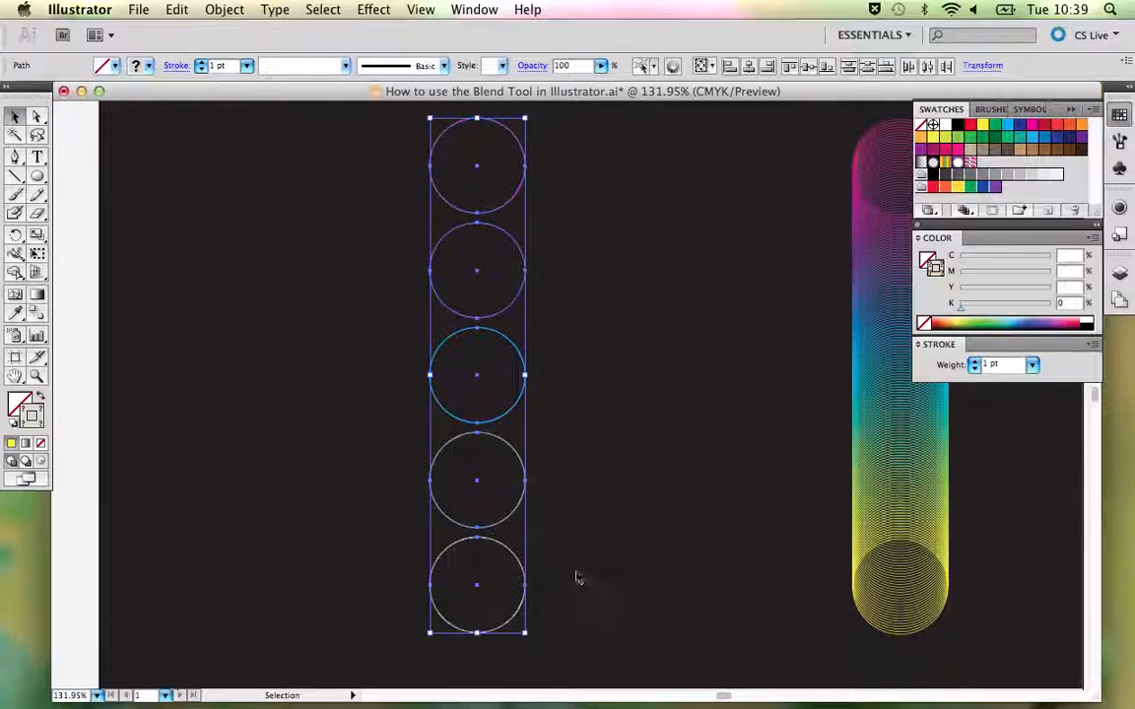
click(34, 313)
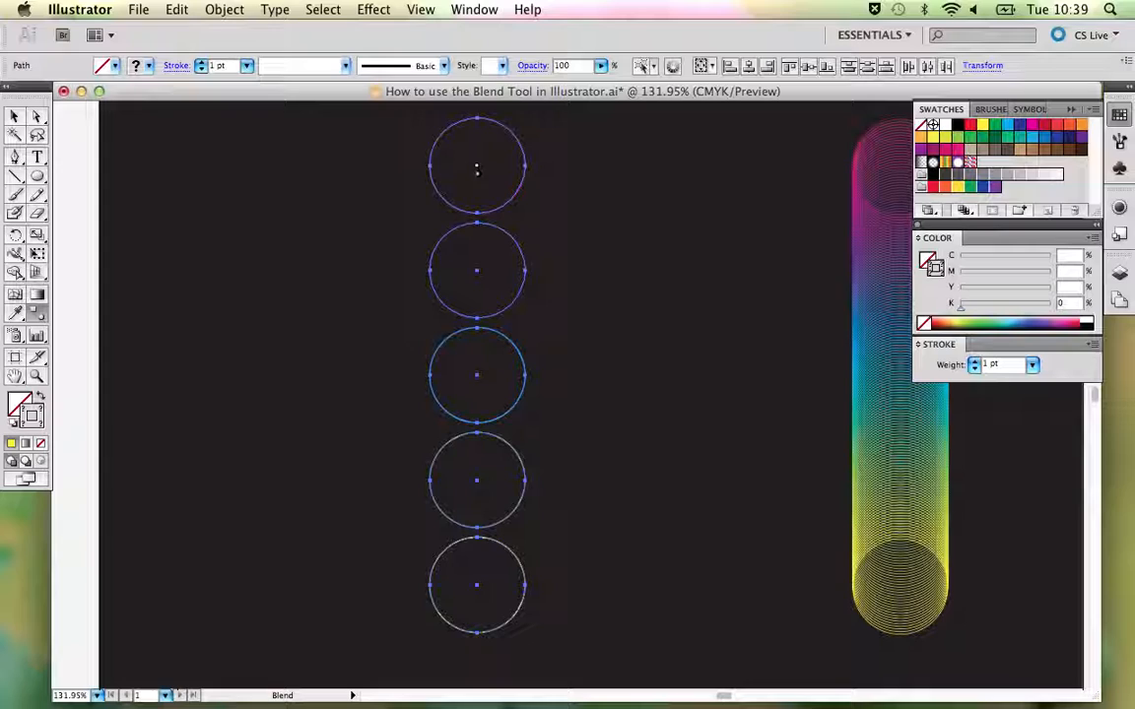
click(476, 269)
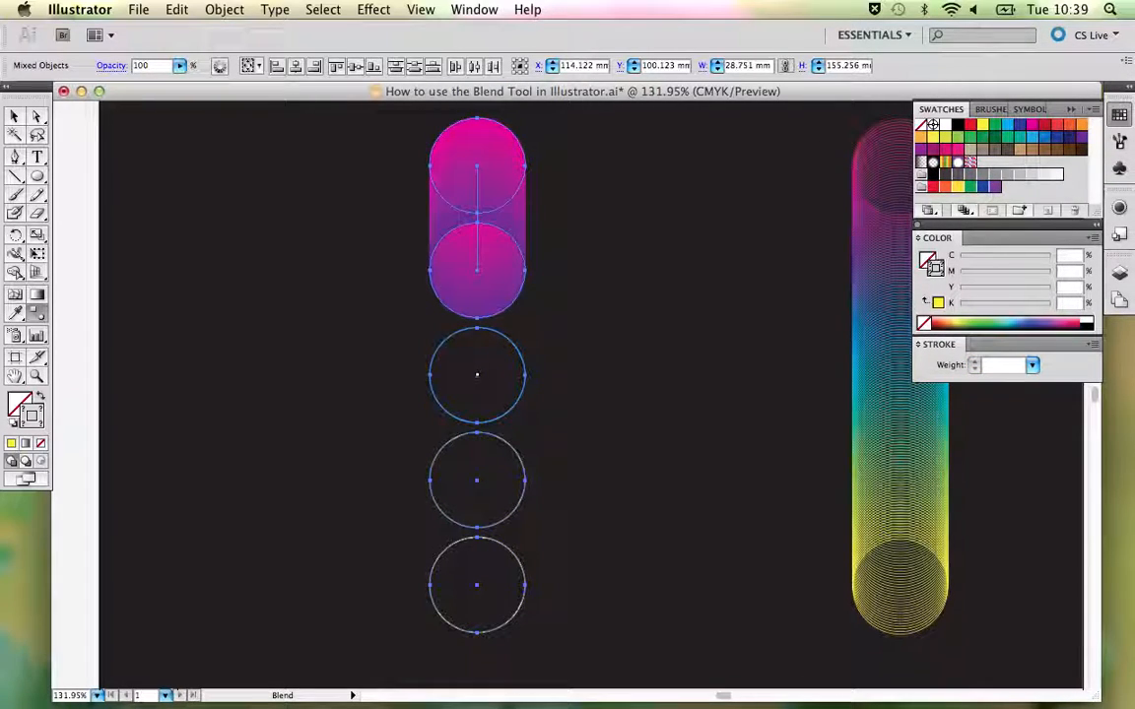
click(476, 375)
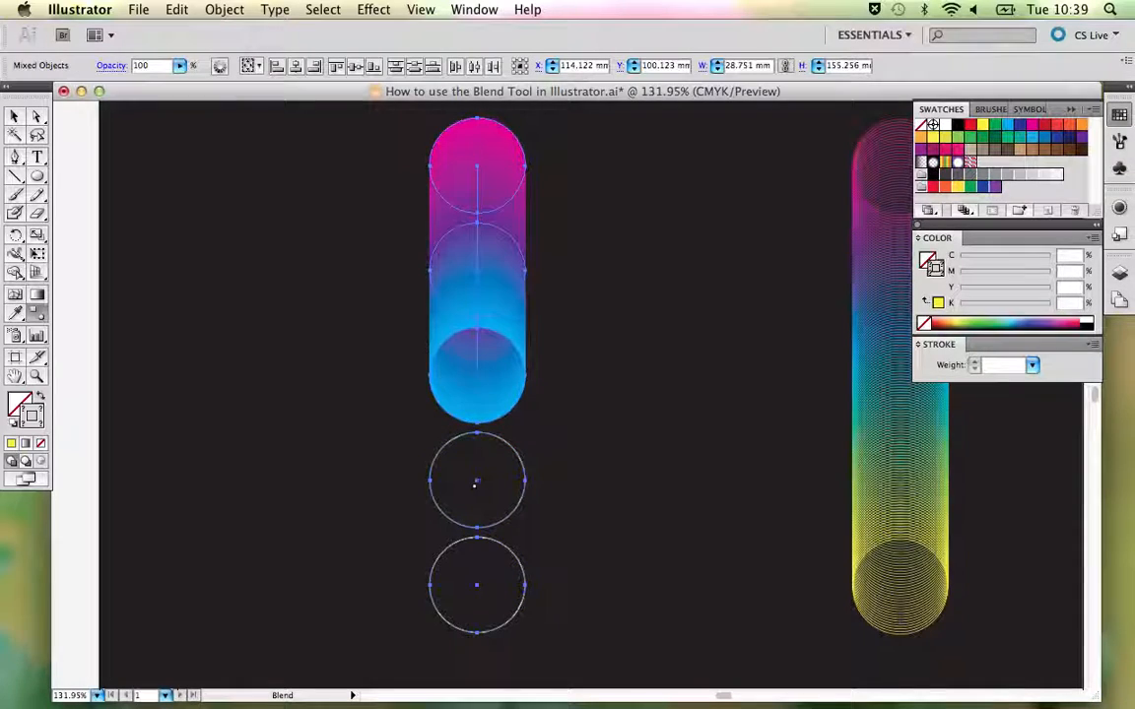
click(476, 479)
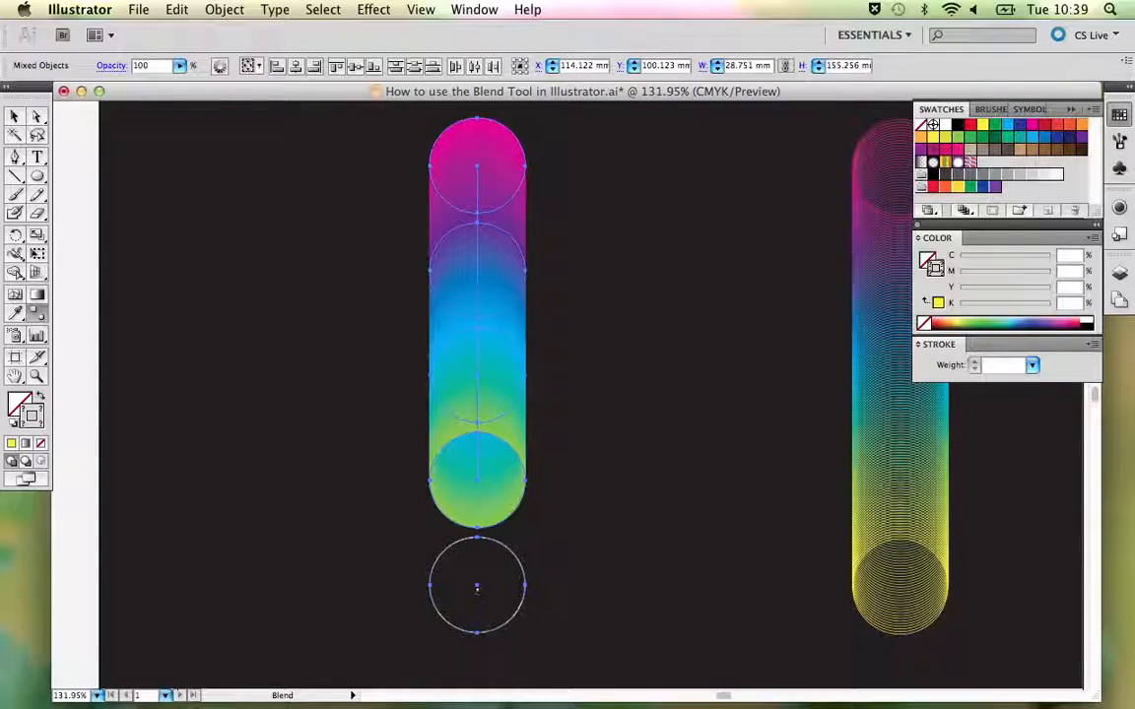
click(477, 584)
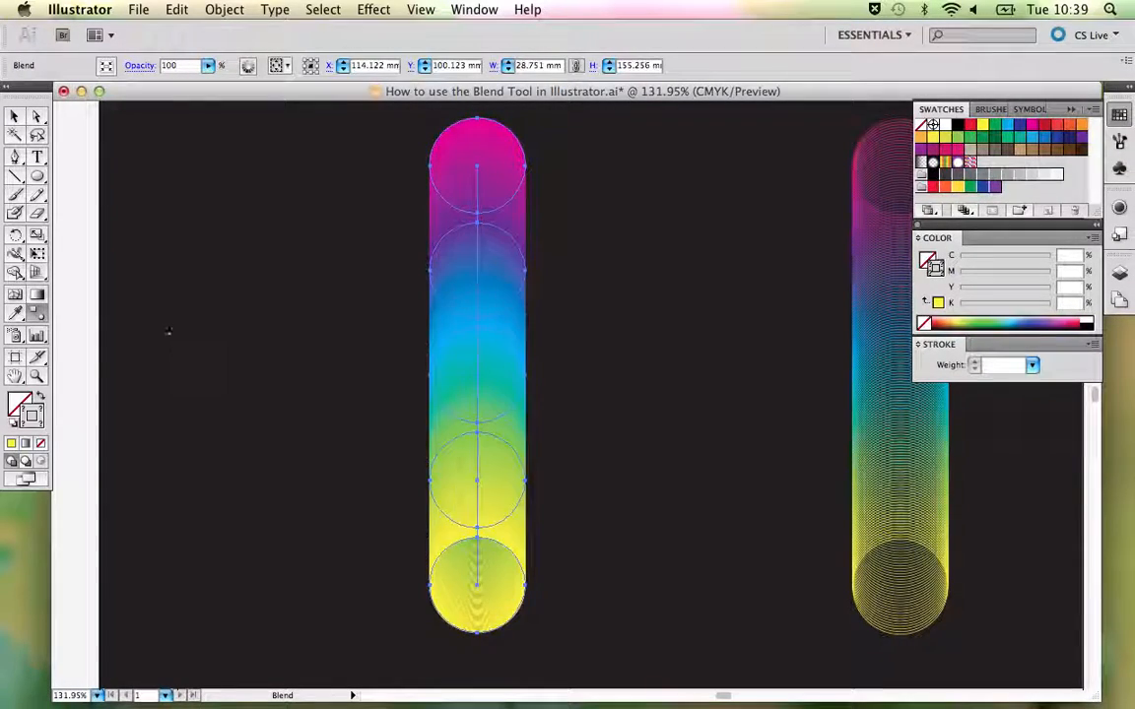
- Set the new blend's spacing to Specified Steps with 50 steps, keeping the preview in view
double_click(37, 316)
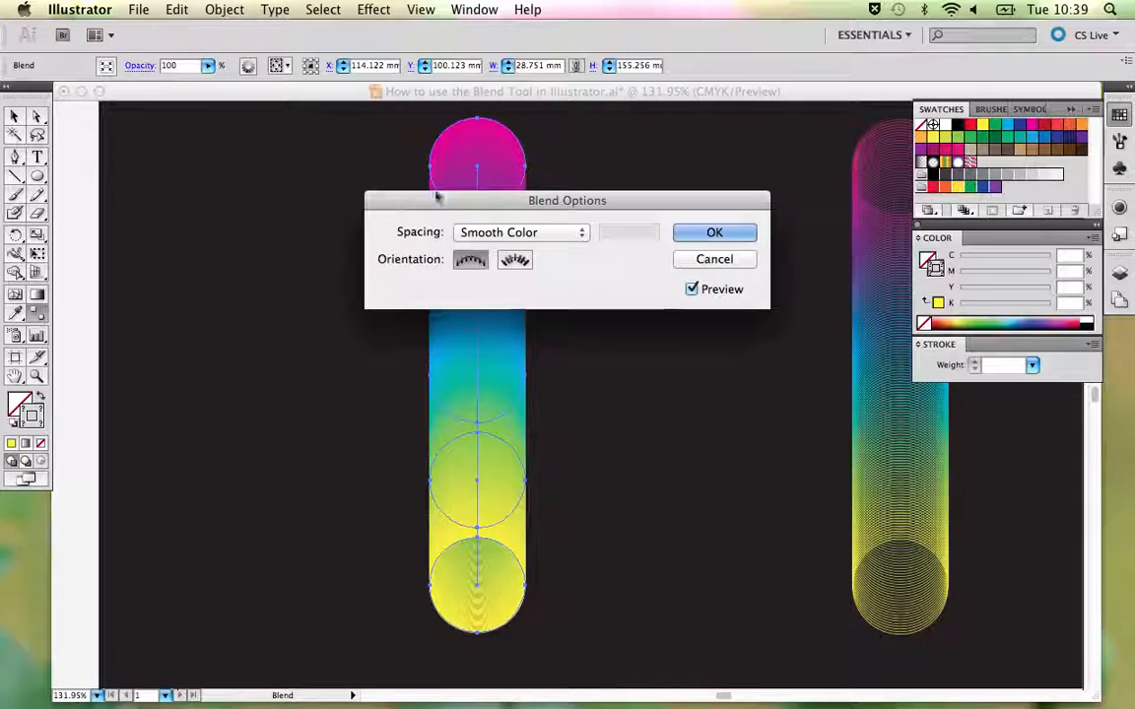
drag(482, 200, 676, 95)
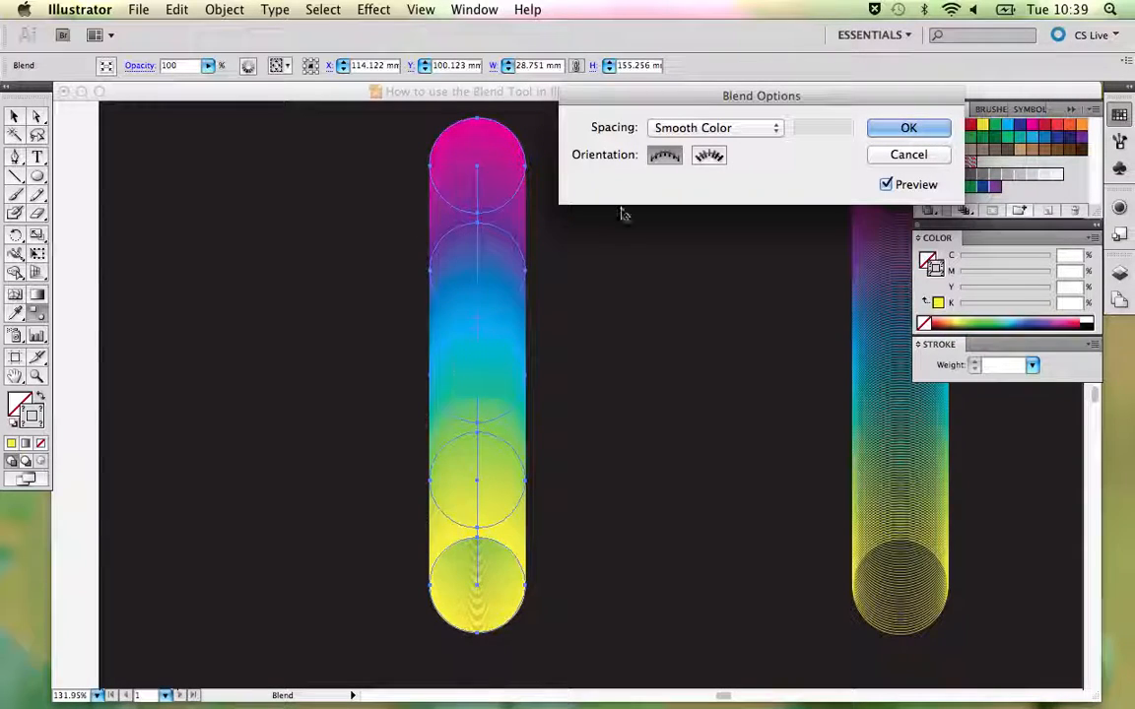
click(746, 130)
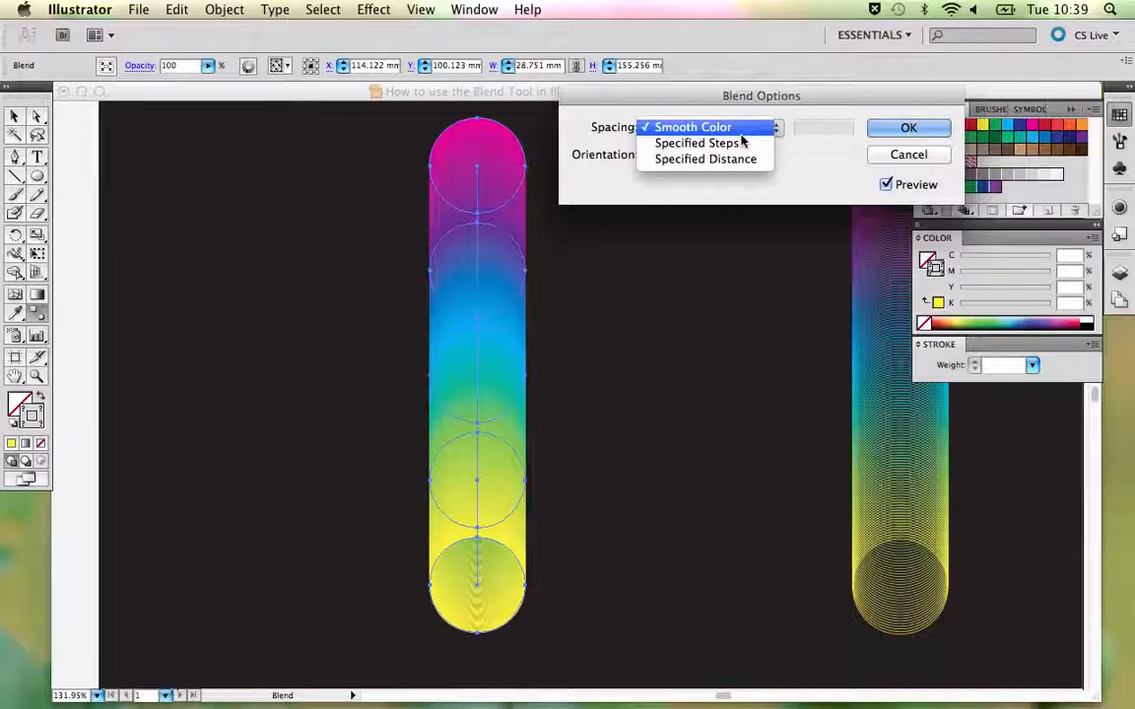
click(743, 145)
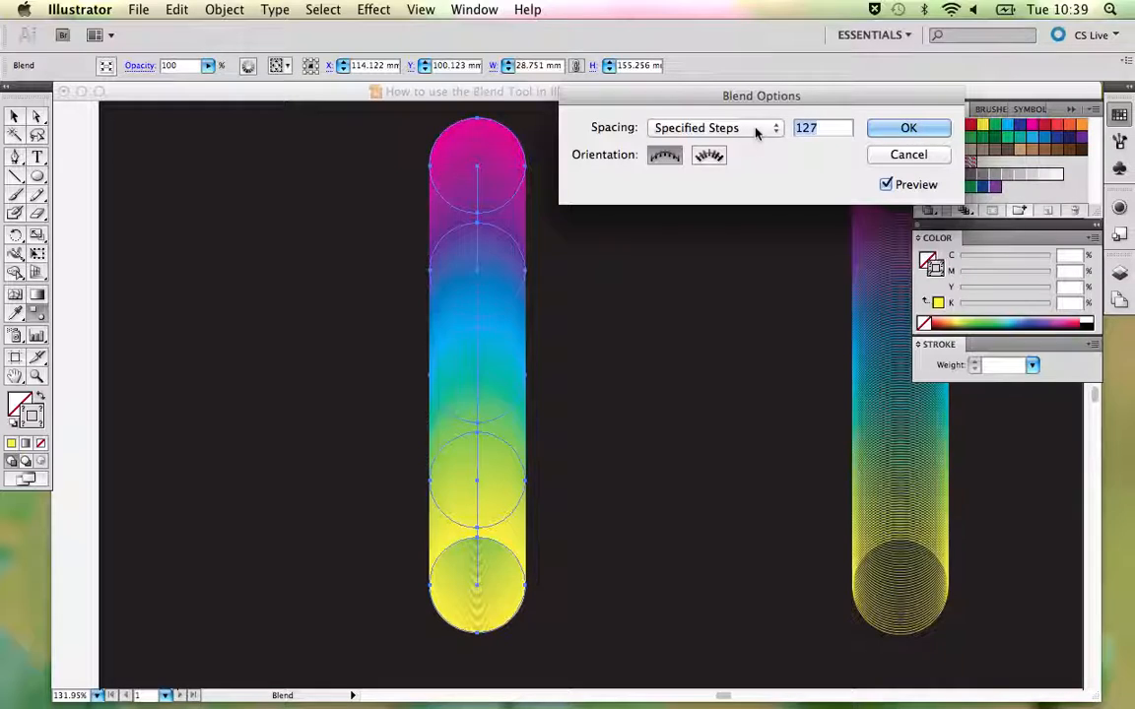
text(50)
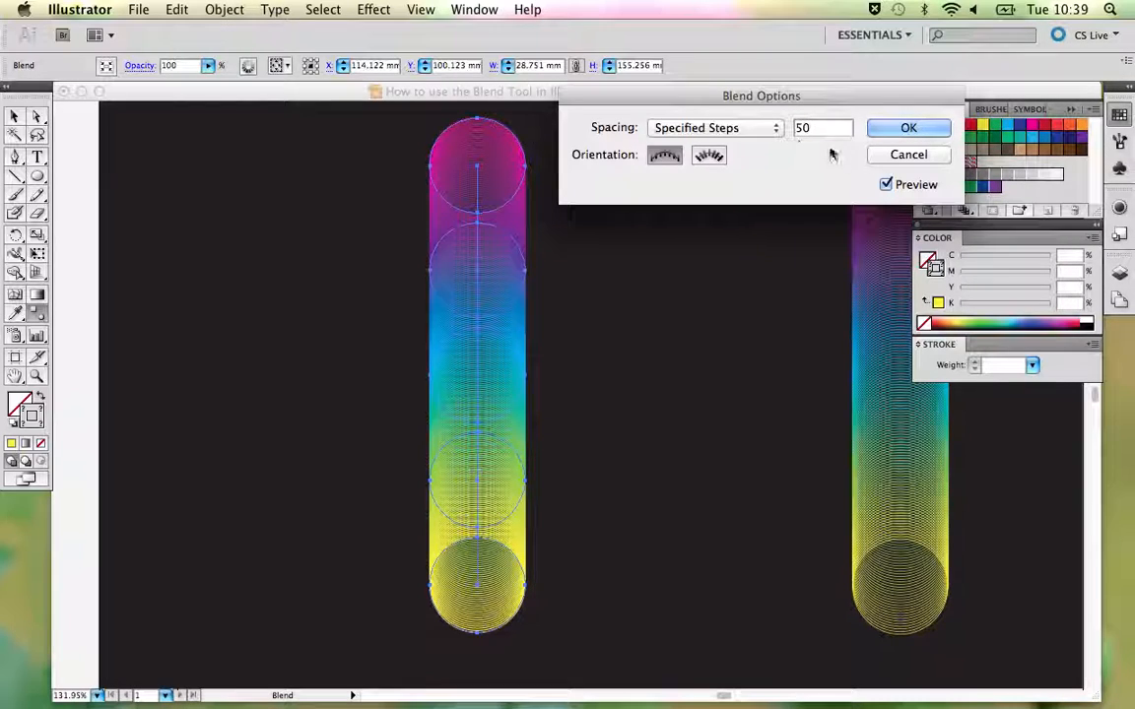
click(907, 129)
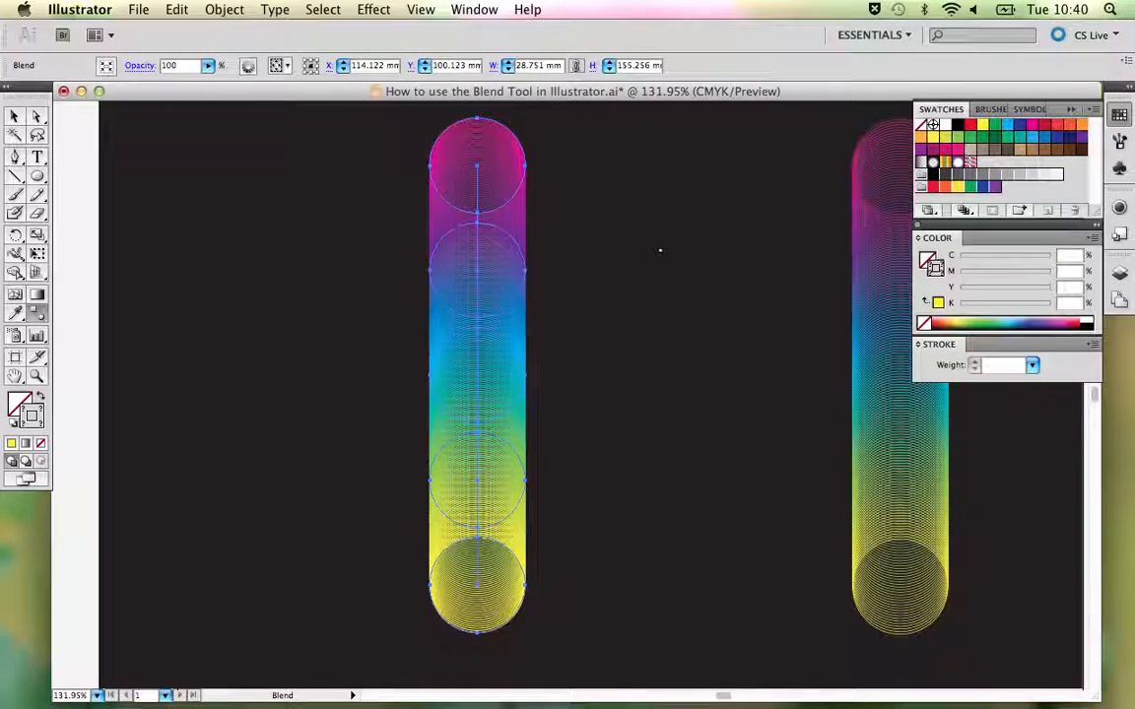
- Move the older blend off the artboard and the new blend to the artboard's right edge, clearing the rest of the artboard
key(v)
click(659, 248)
key(super+1)
key(super+minus)
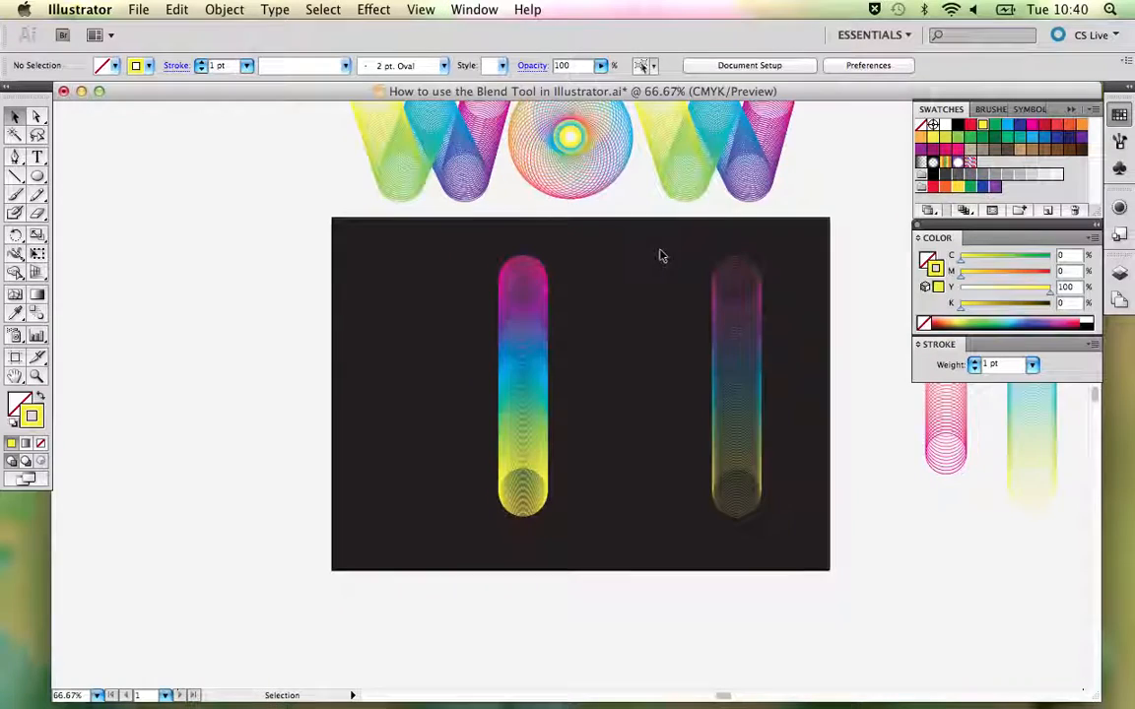
drag(684, 329, 773, 416)
drag(542, 431, 678, 430)
click(524, 398)
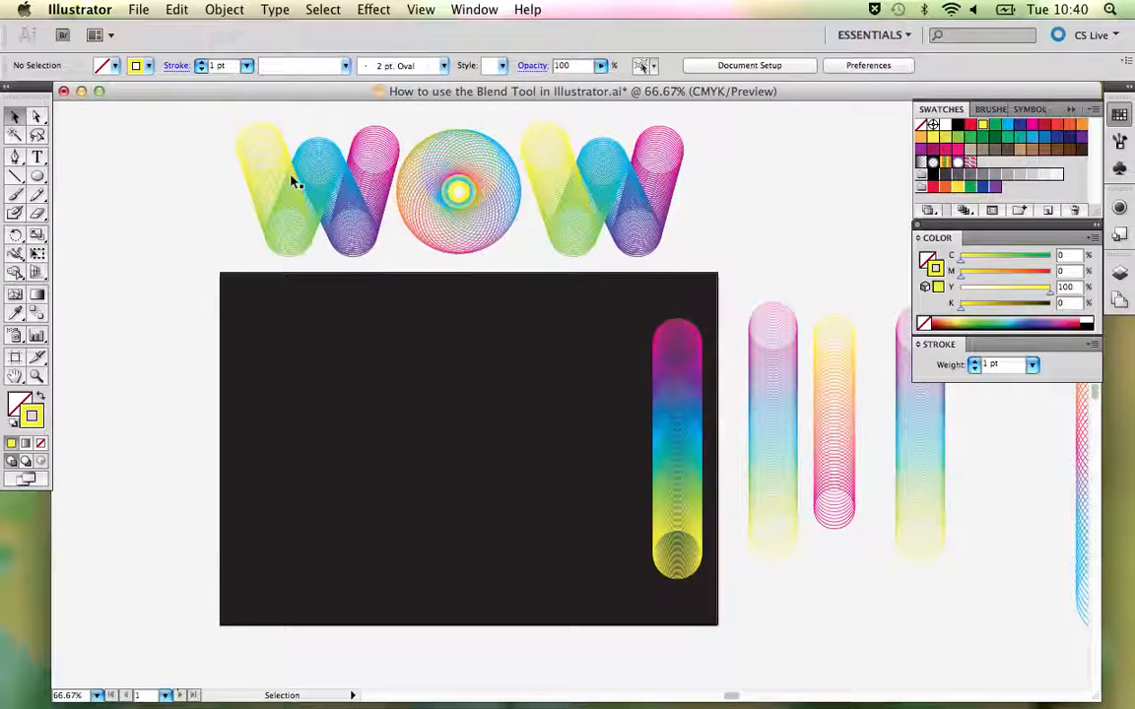
- Draw an open W-shaped zigzag path with the Pen tool in the empty left half of the dark artboard
drag(15, 160, 60, 167)
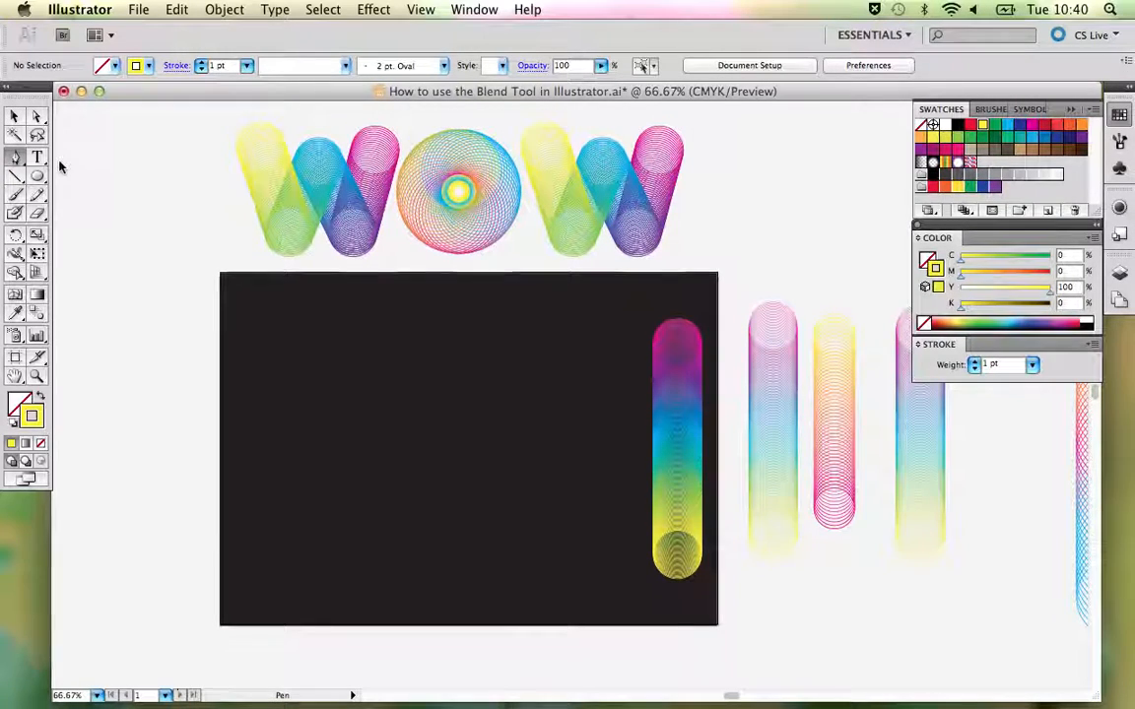
click(267, 381)
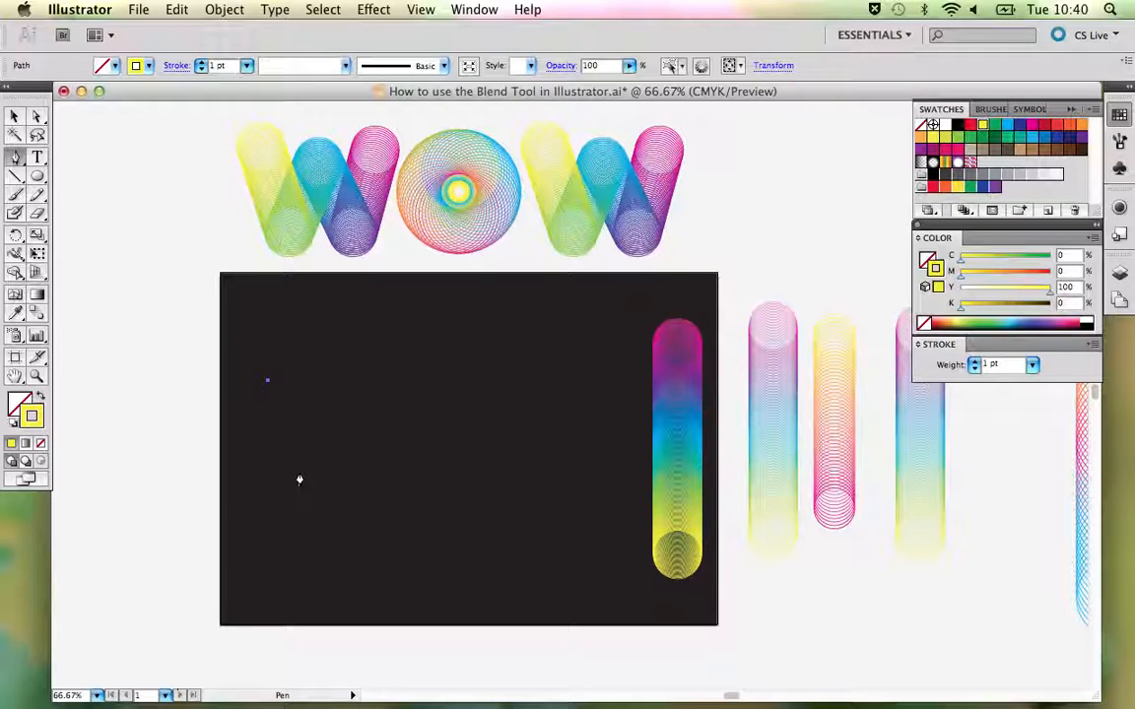
click(298, 473)
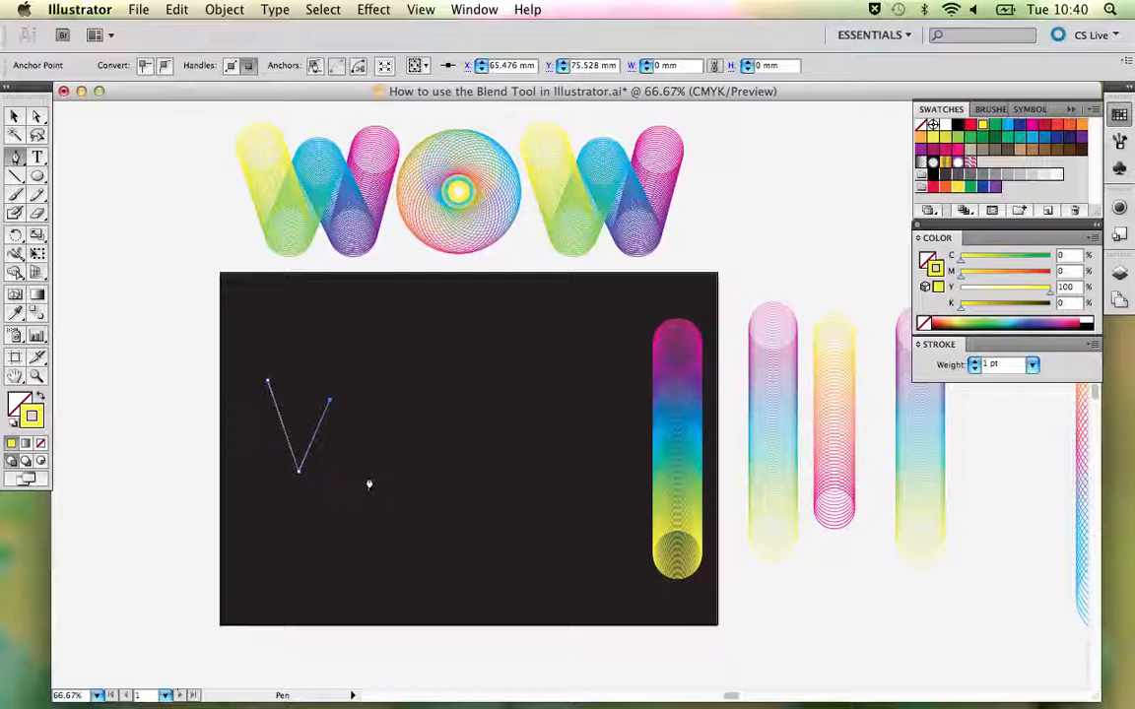
click(398, 382)
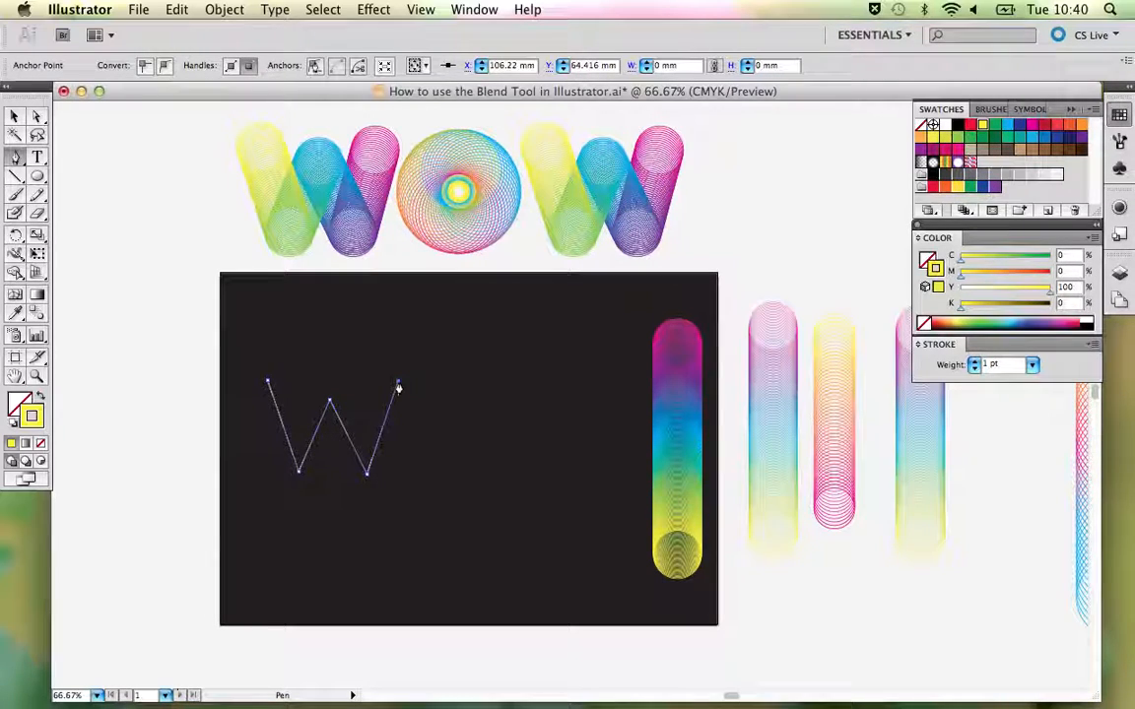
- Turn on Smart Guides and nudge the W path's right-hand lower anchor point up to level it with the left-hand one
click(421, 10)
click(488, 514)
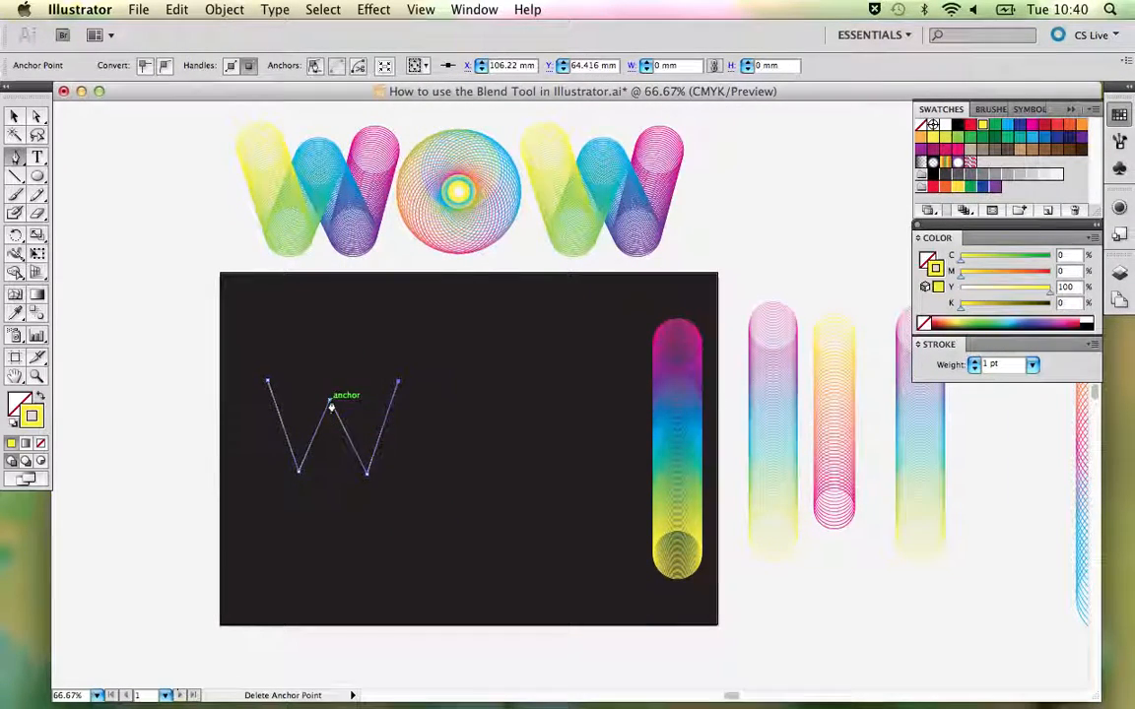
key(a)
click(330, 400)
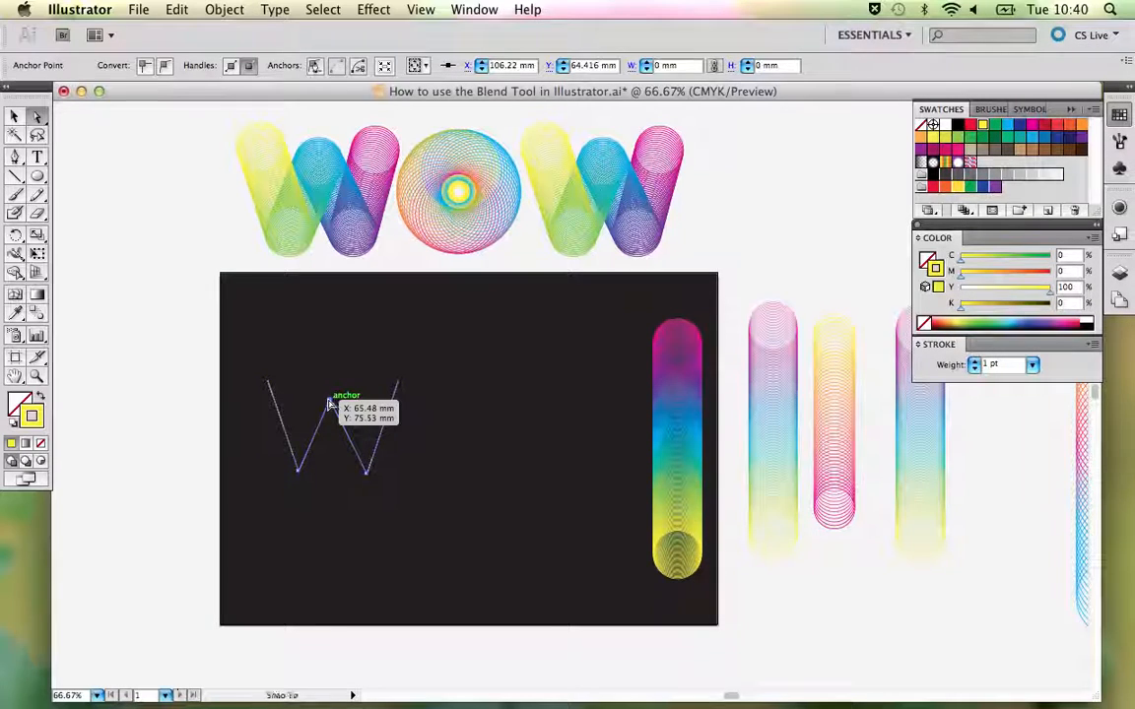
drag(366, 474, 365, 469)
click(435, 466)
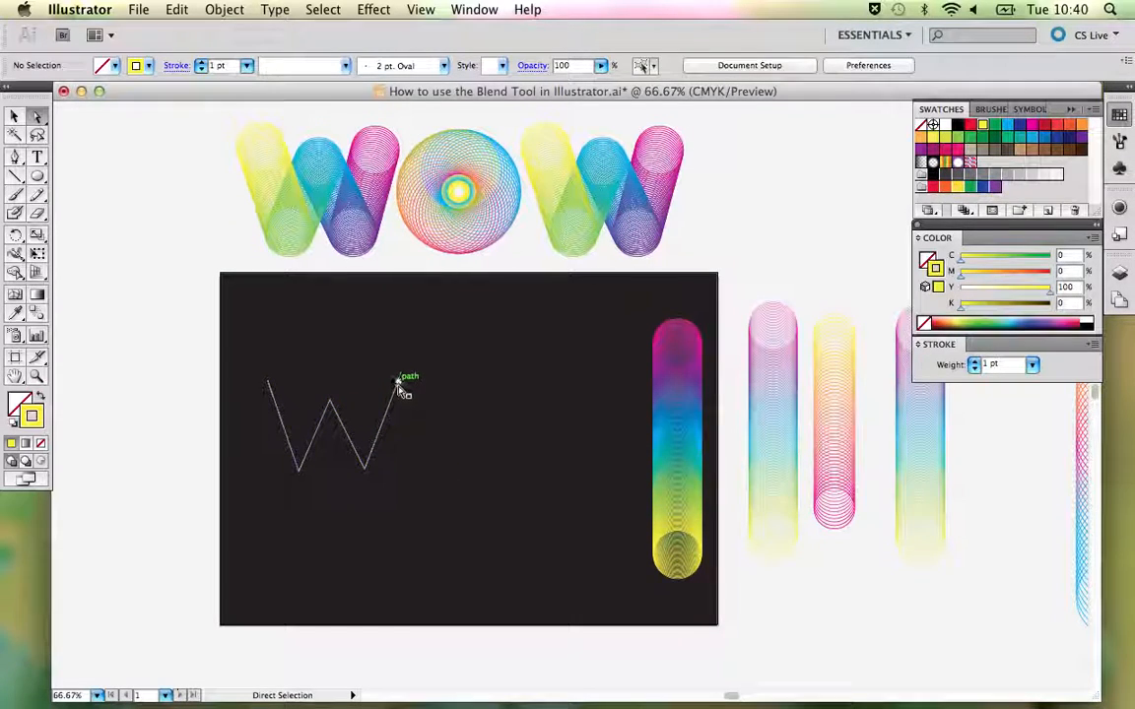
- Move the W path's upper-right anchor point inward and adjust its two lower anchor points into a more symmetrical W
drag(397, 386, 388, 392)
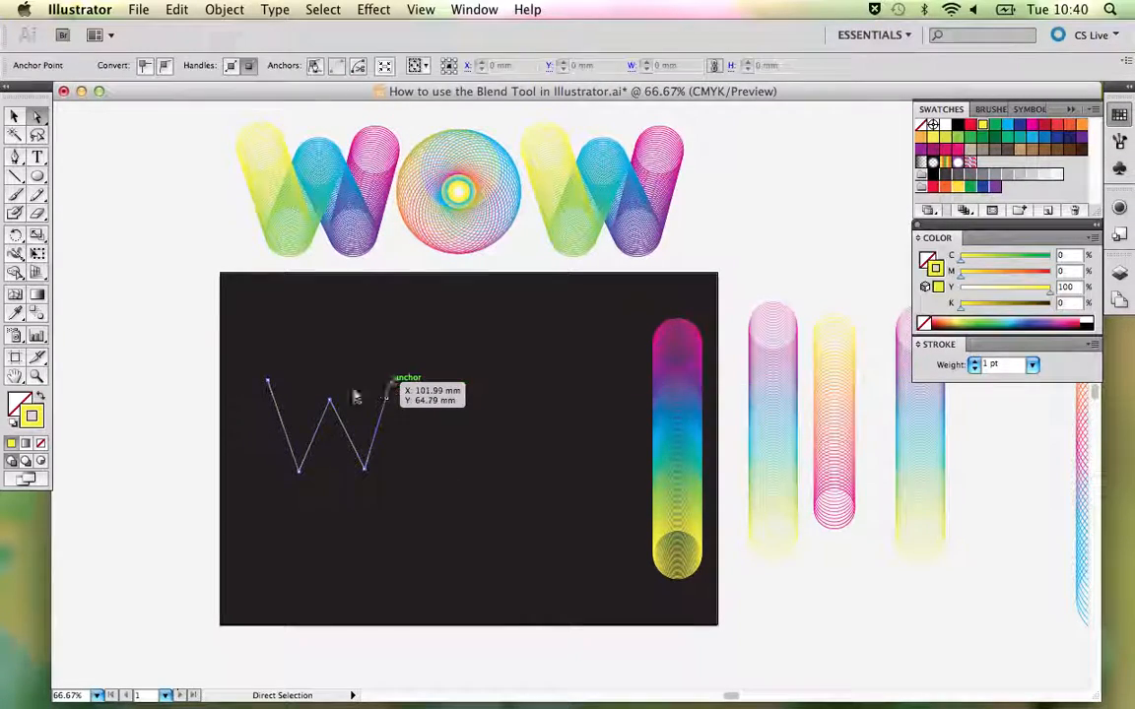
click(418, 451)
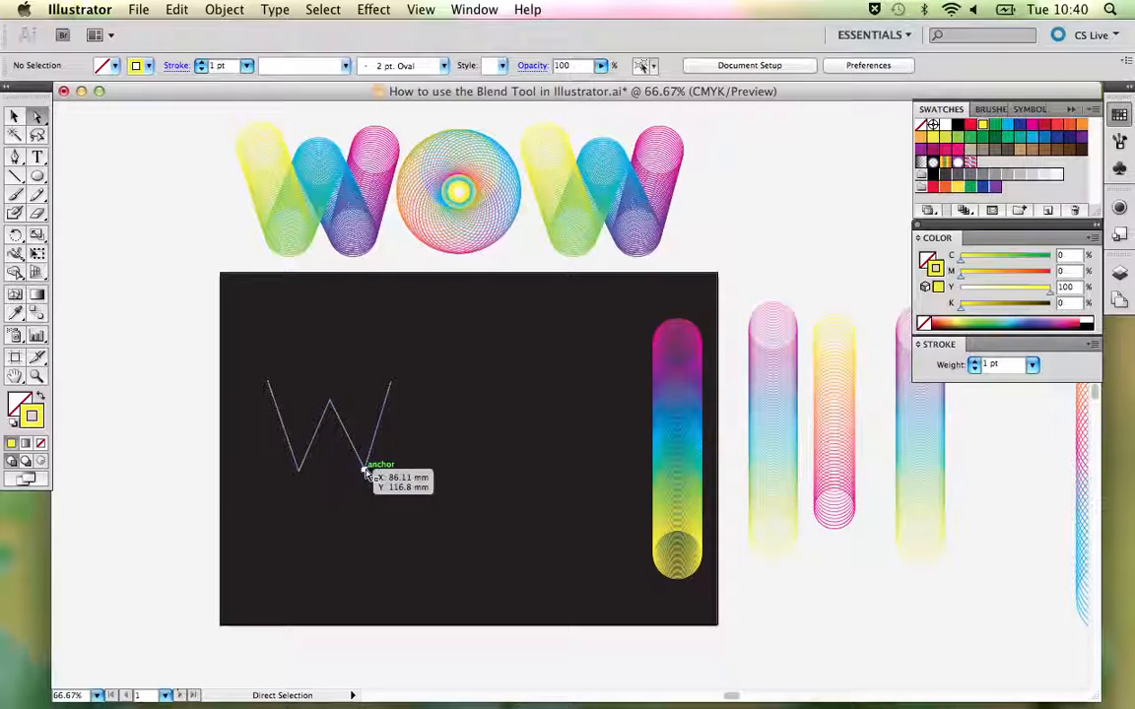
drag(370, 472, 370, 471)
click(451, 442)
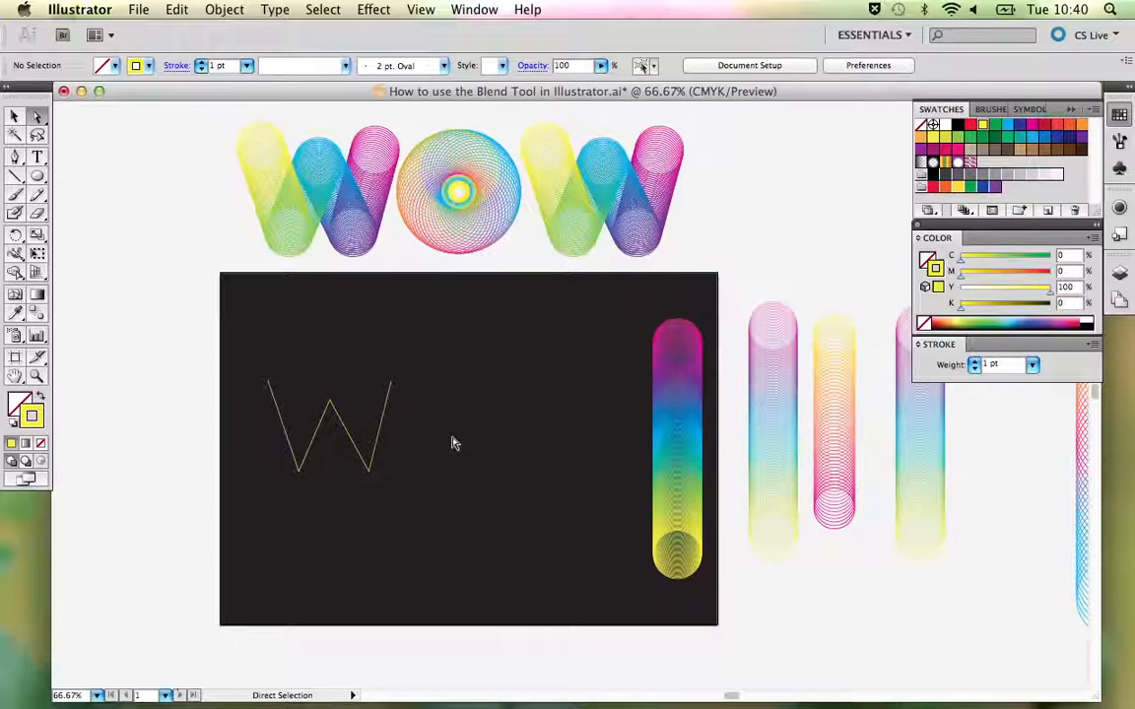
drag(299, 469, 304, 474)
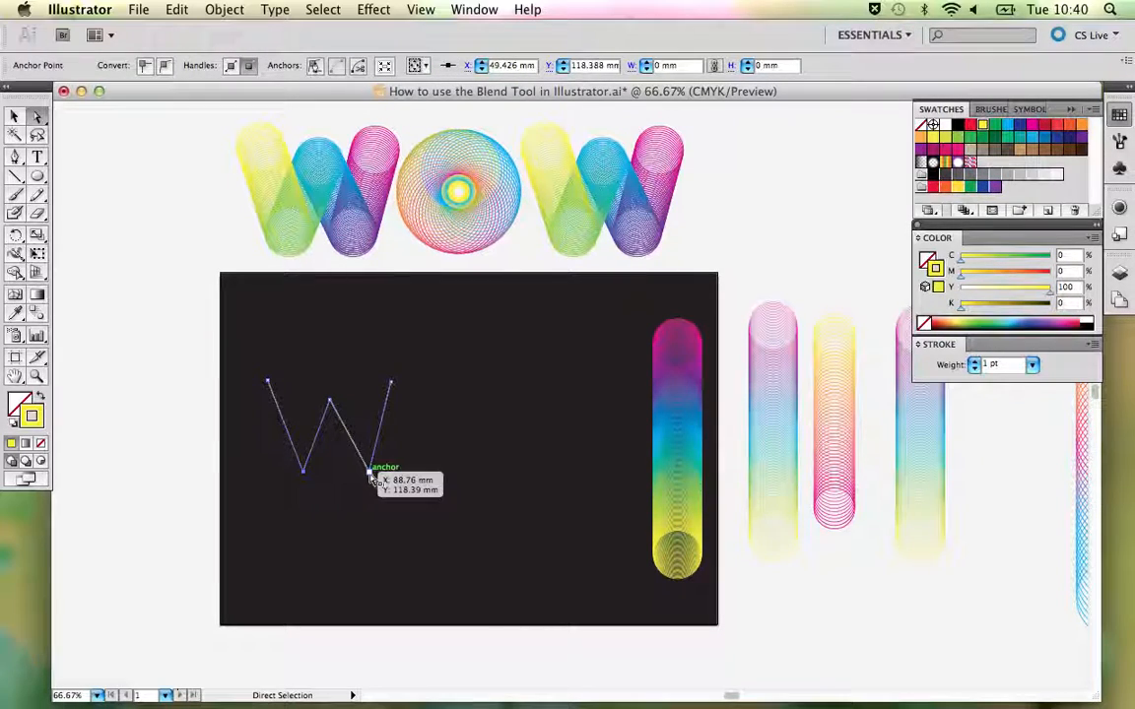
drag(372, 479, 370, 478)
click(429, 446)
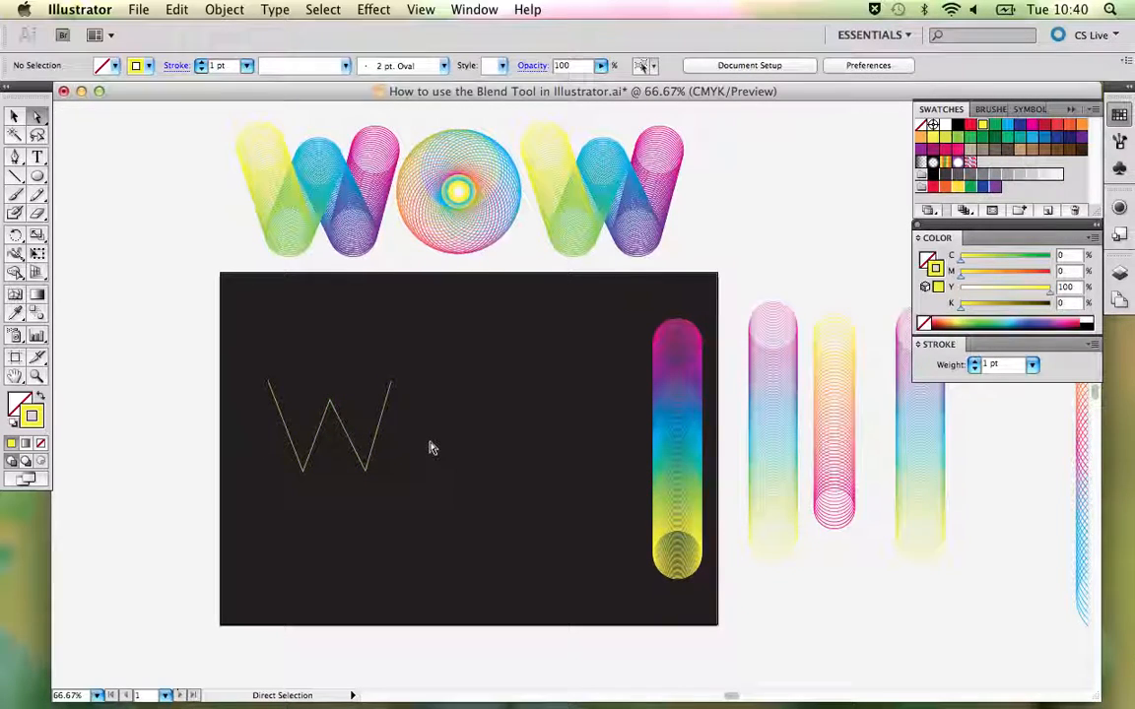
click(353, 436)
key(v)
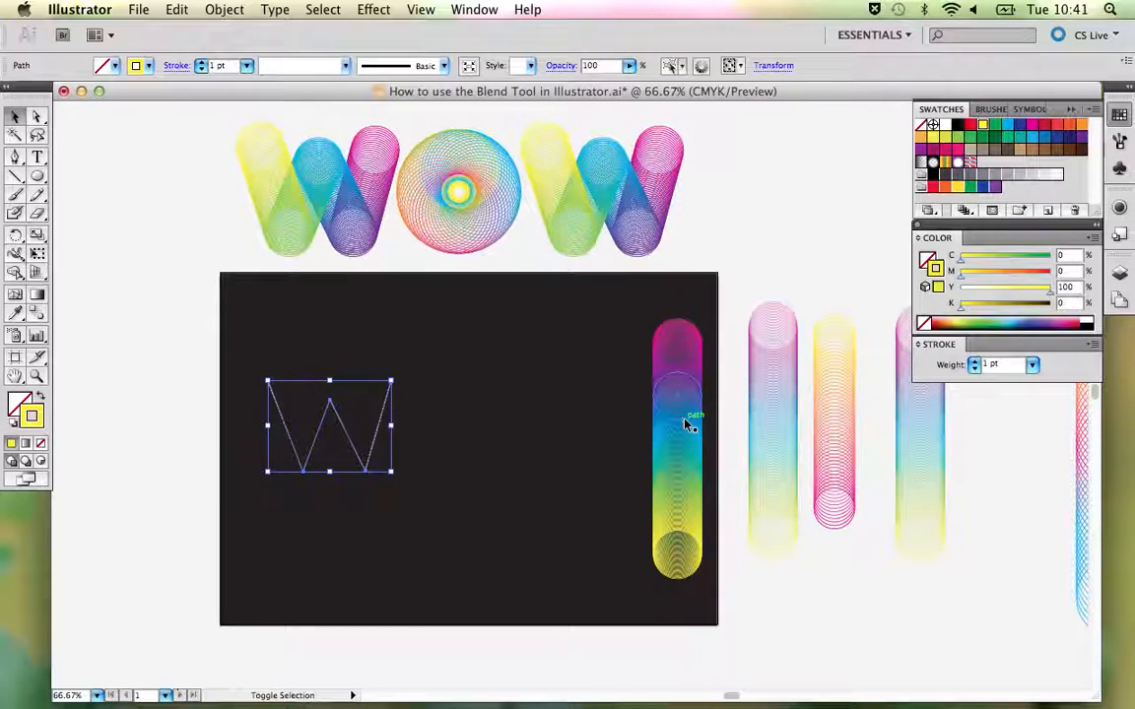
shift+click(689, 425)
click(481, 421)
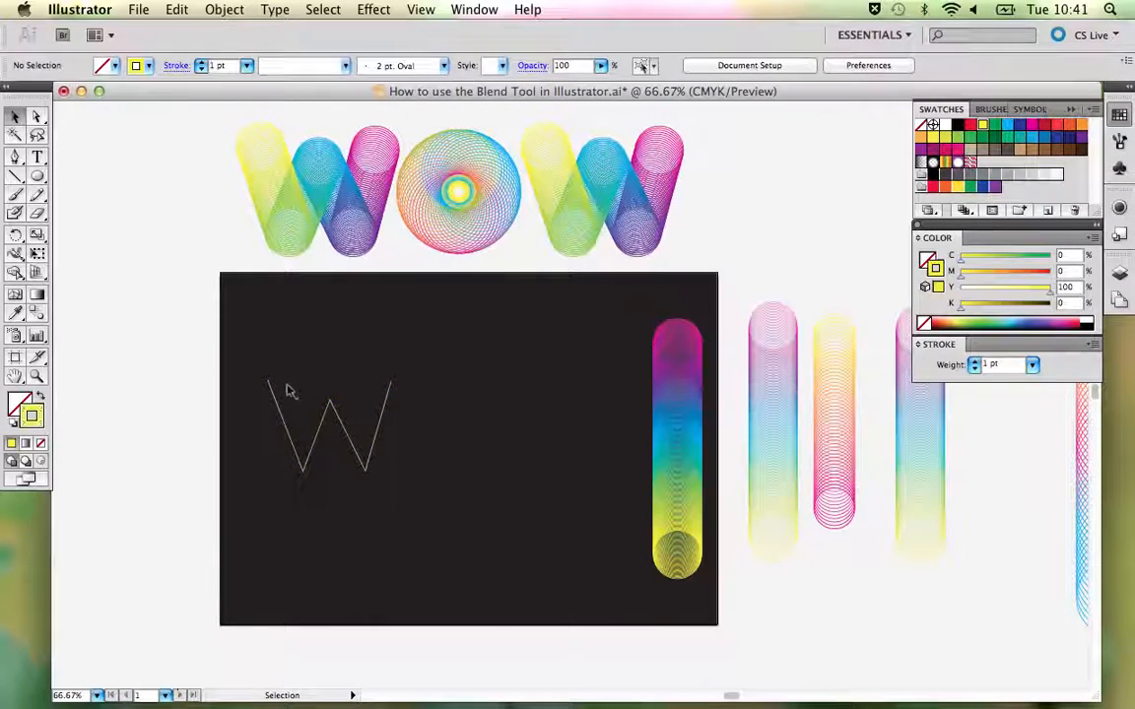
- Replace the spine of the multicolour blend on the artboard with the zigzag W path
click(335, 401)
shift+click(678, 427)
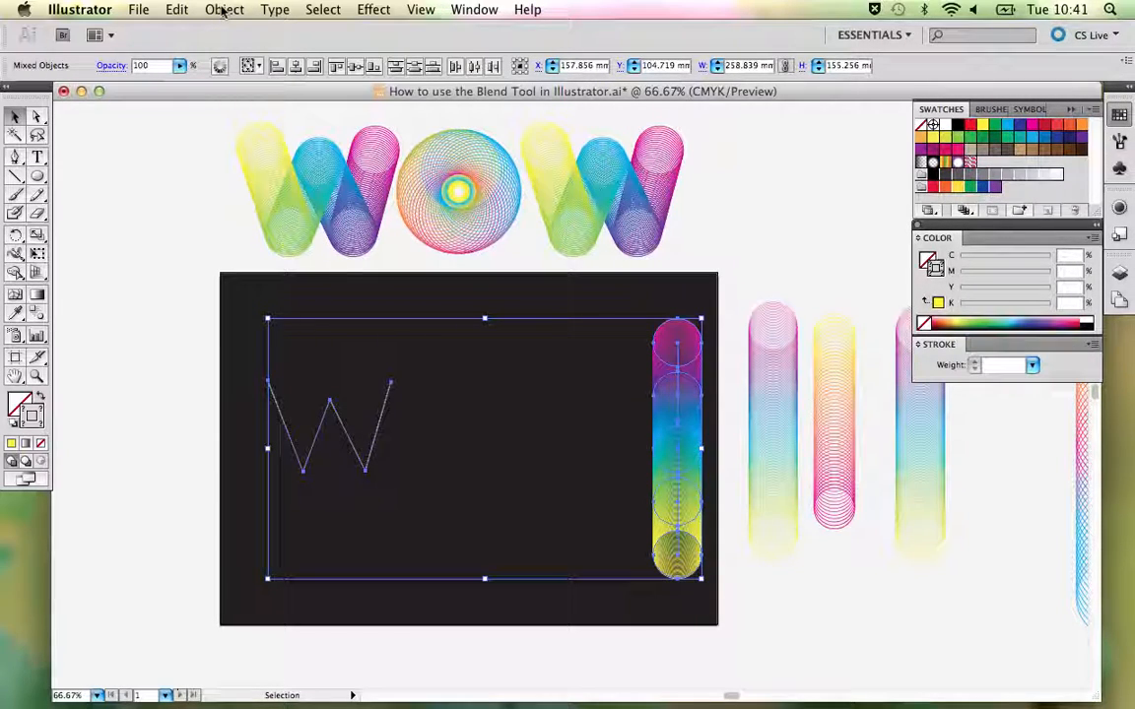
click(225, 10)
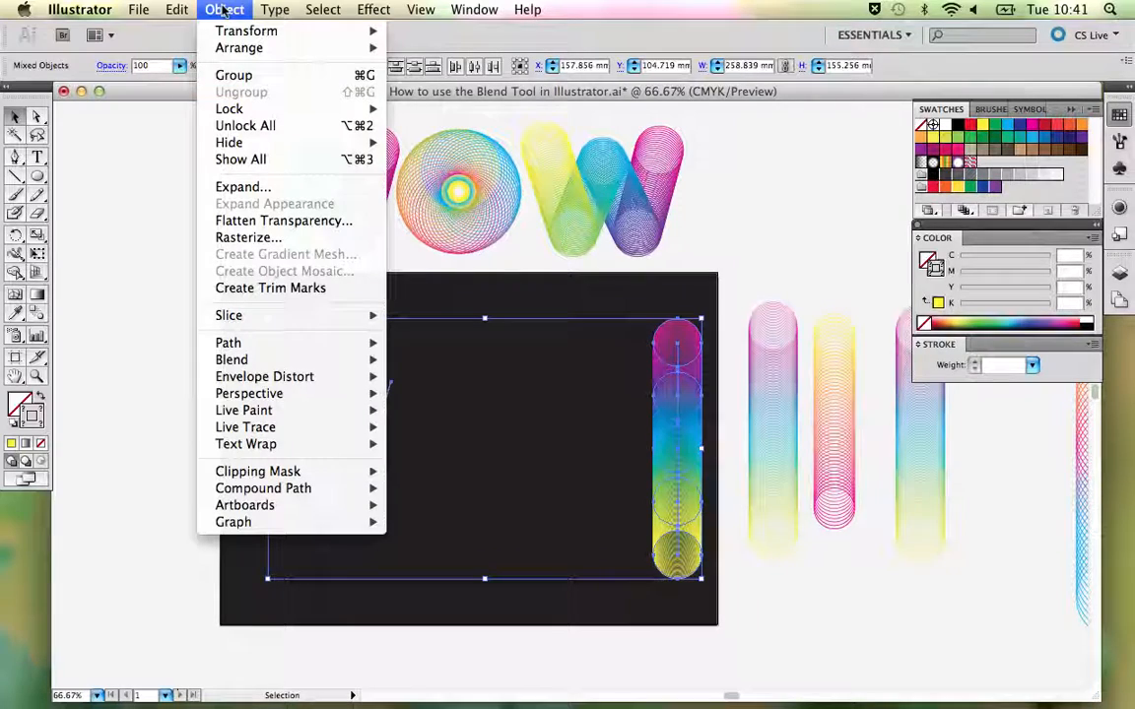
mouse_move(297, 360)
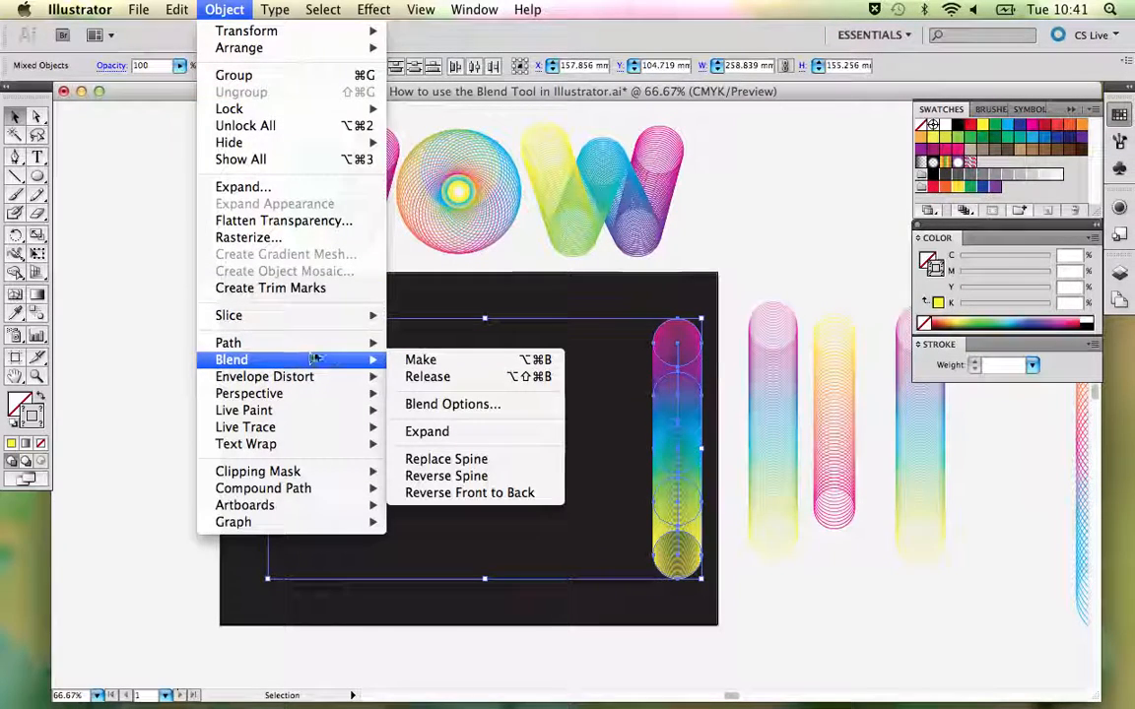
click(465, 460)
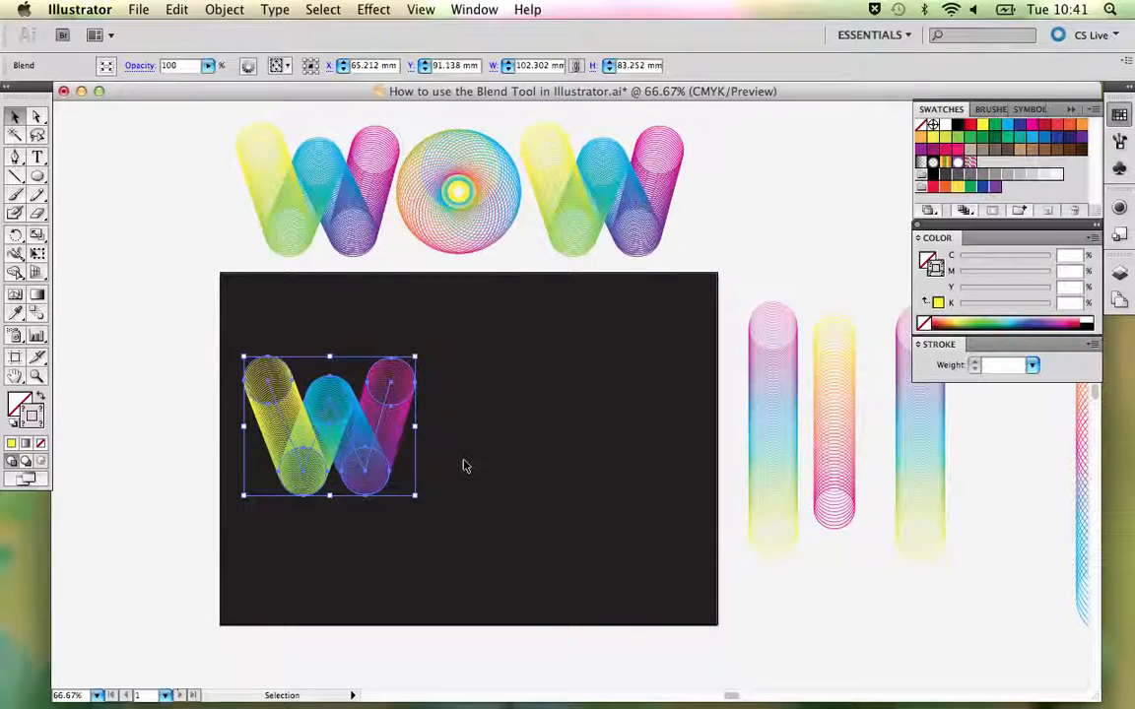
click(524, 462)
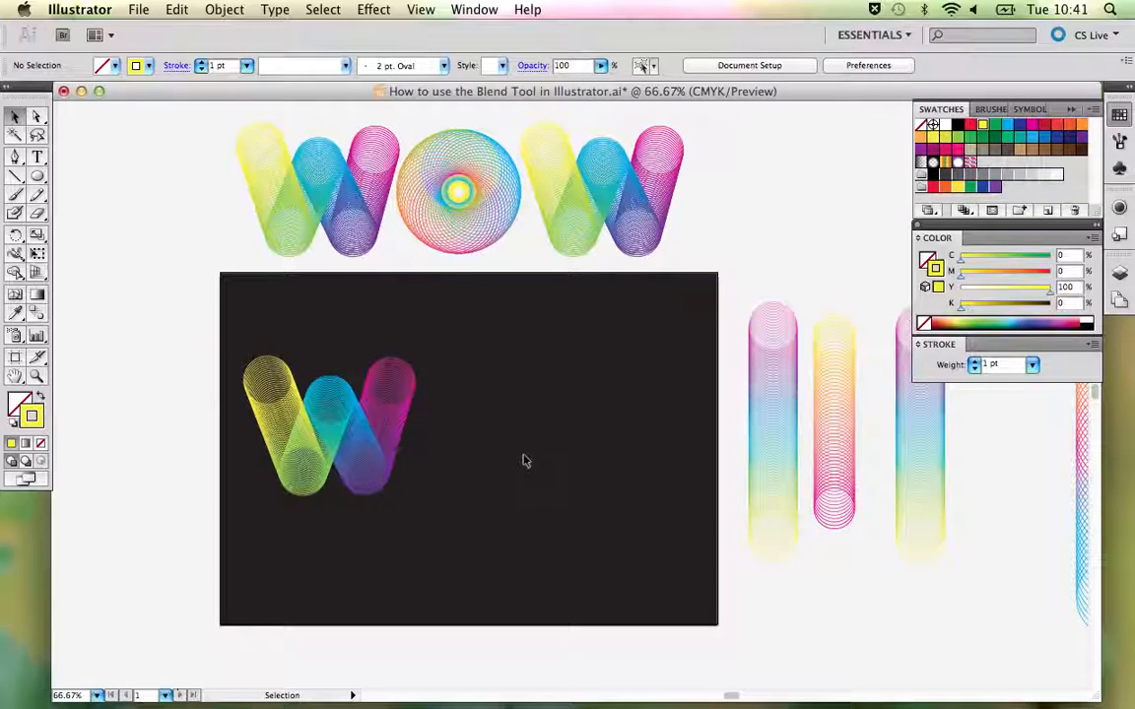
- Try moving the W blend's upper-left spine anchor point slightly down, and undo that change
key(a)
drag(270, 379, 273, 391)
click(473, 360)
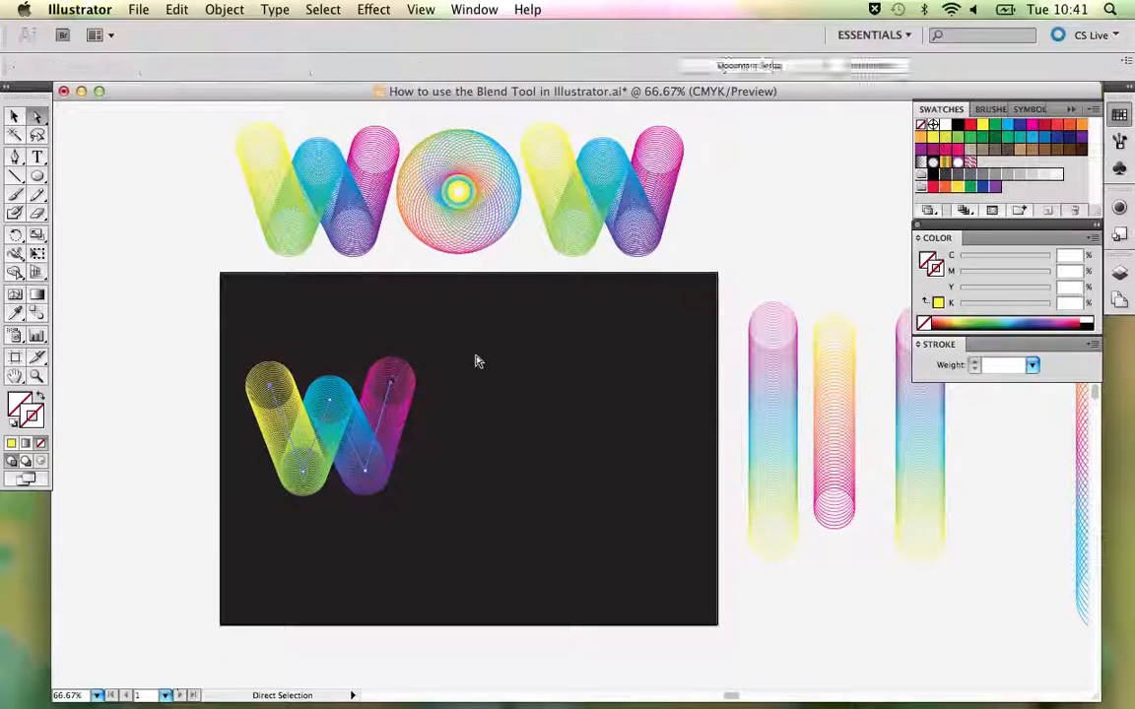
key(v)
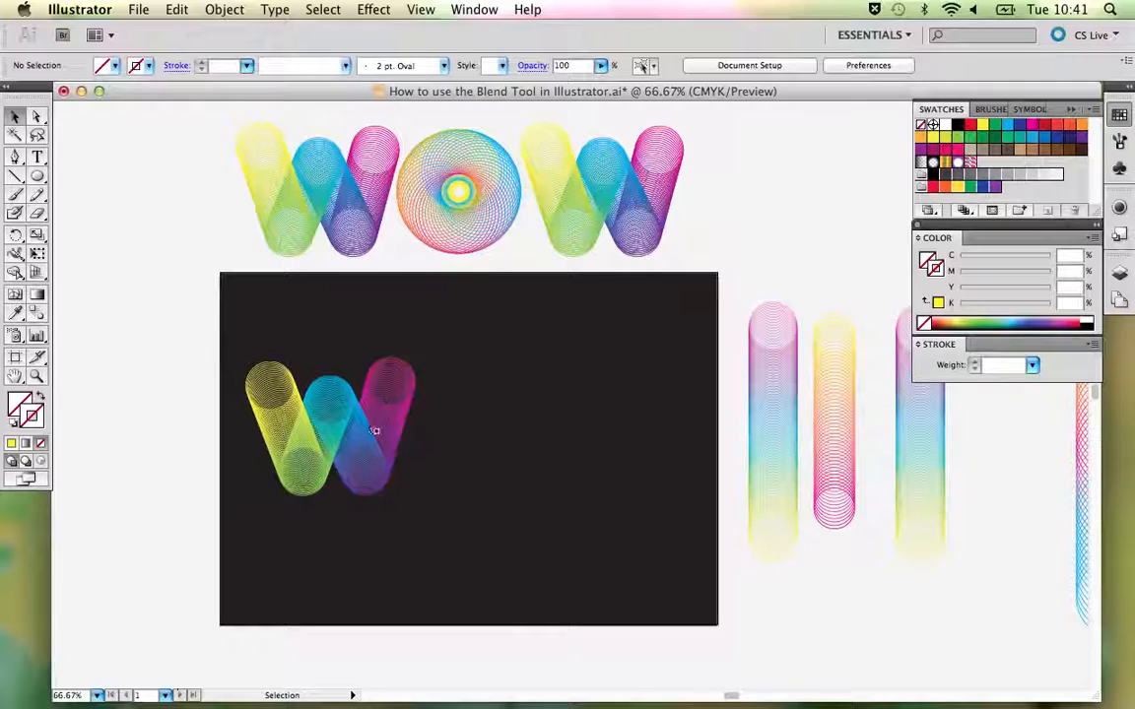
click(365, 423)
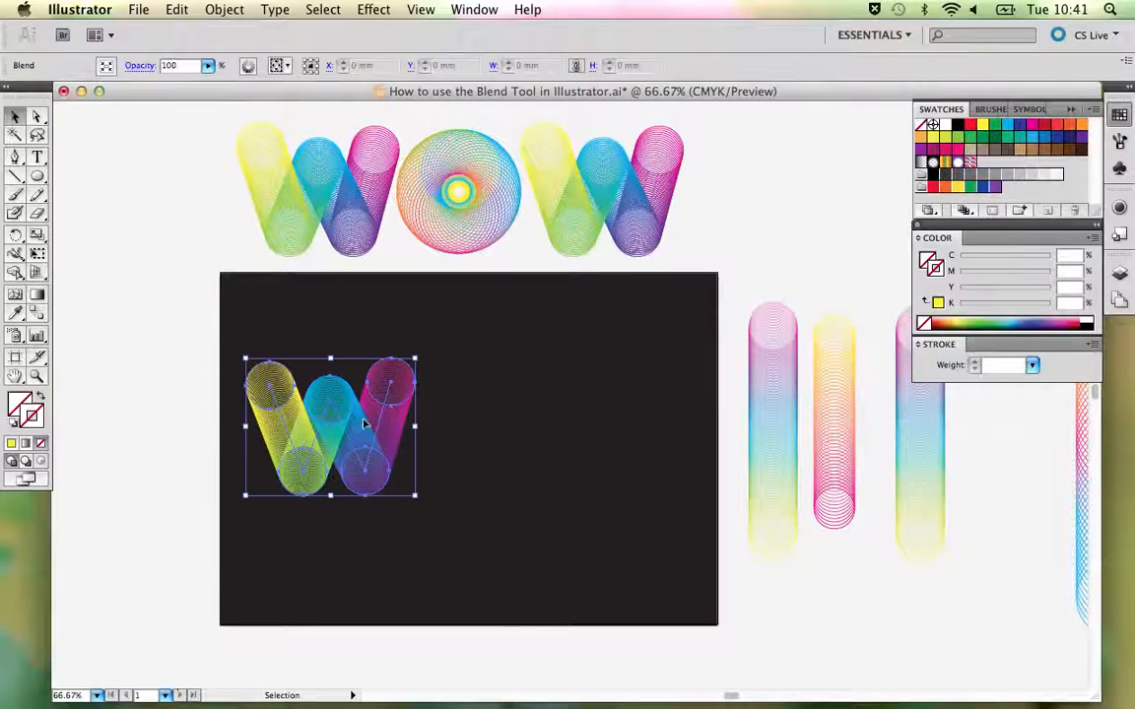
click(466, 440)
key(super+z)
click(466, 440)
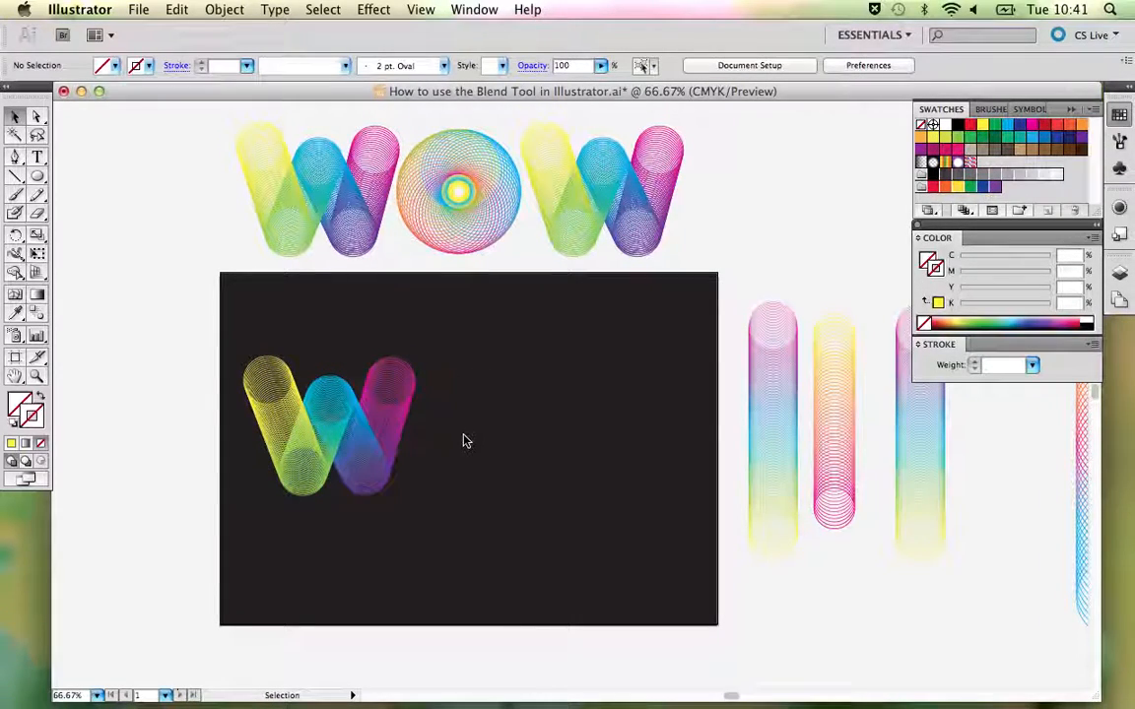
- Place a copy of the spirograph O blend on the dark artboard, just to the right of the new W
drag(592, 418, 498, 417)
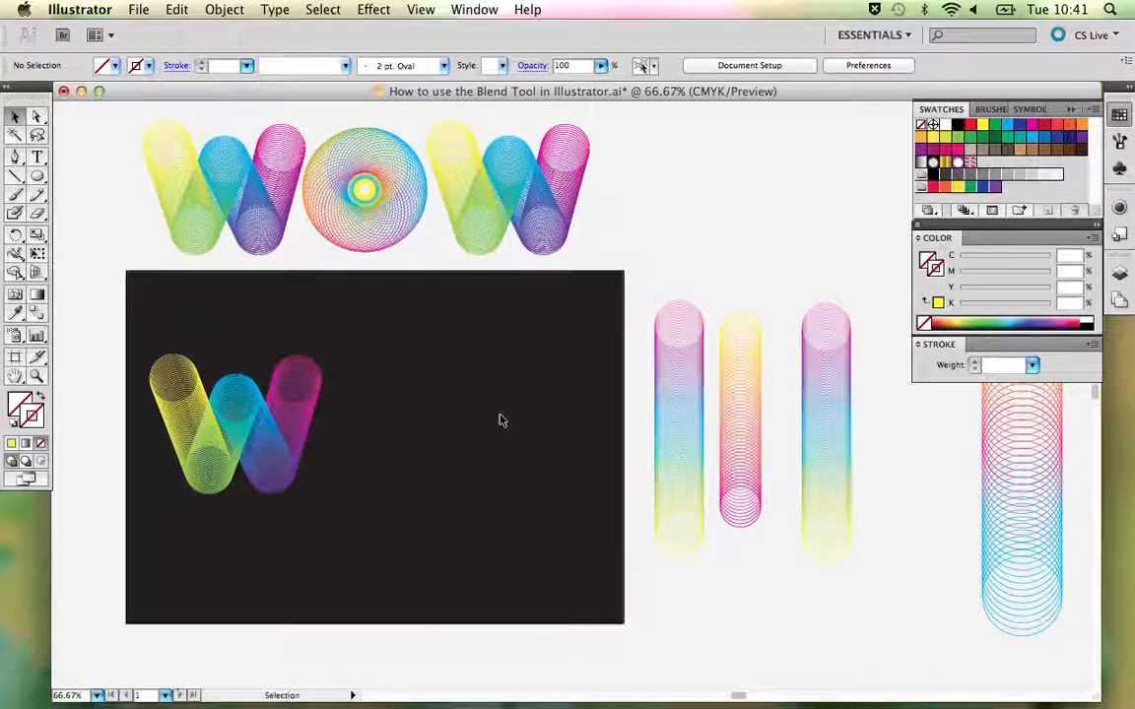
click(383, 221)
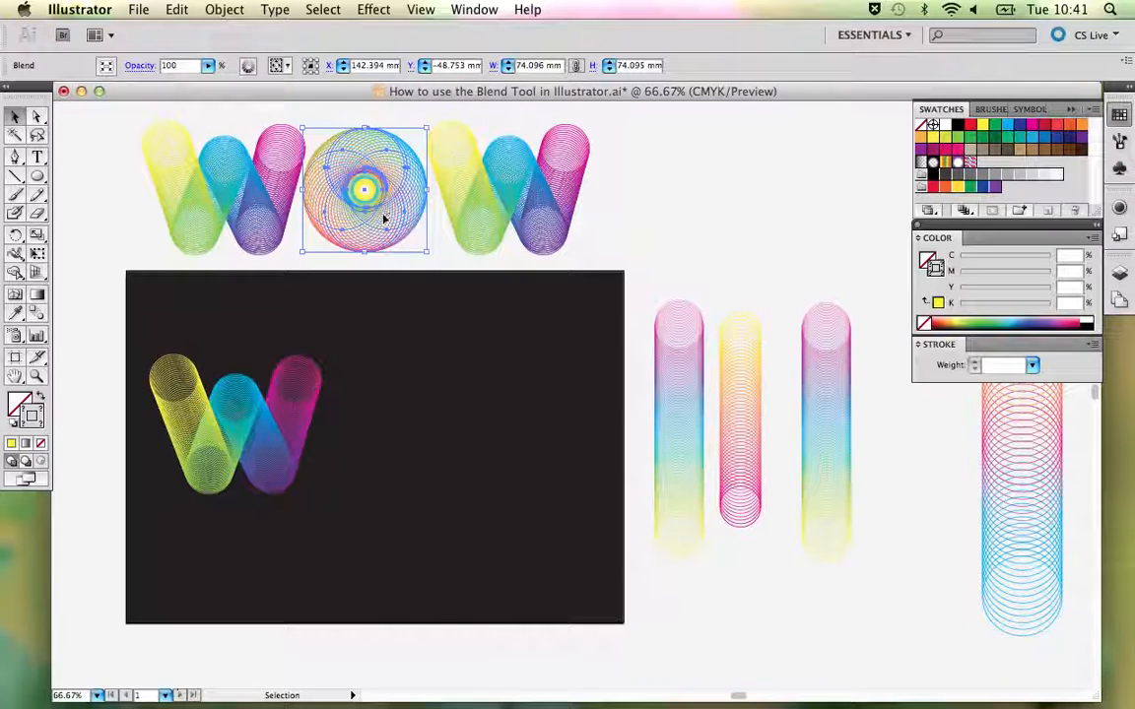
drag(384, 217, 413, 451)
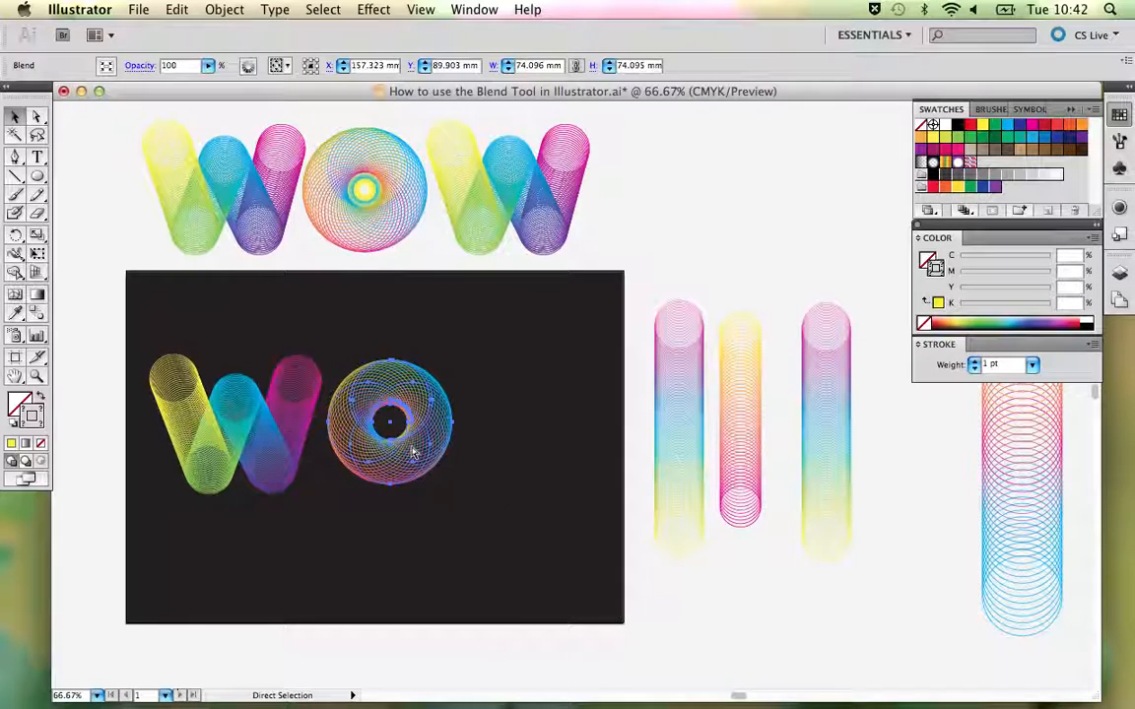
- Examine the circles and spine of the copied O in Outline view, and return to Preview
key(ctrl+y)
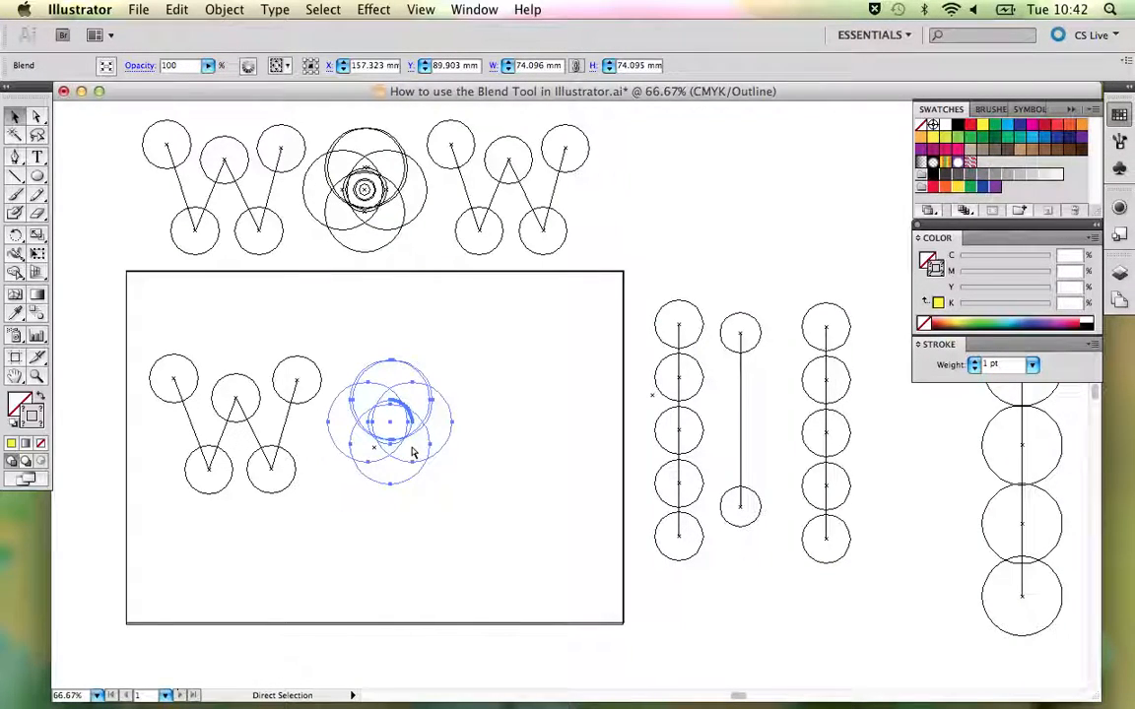
key(v)
click(568, 494)
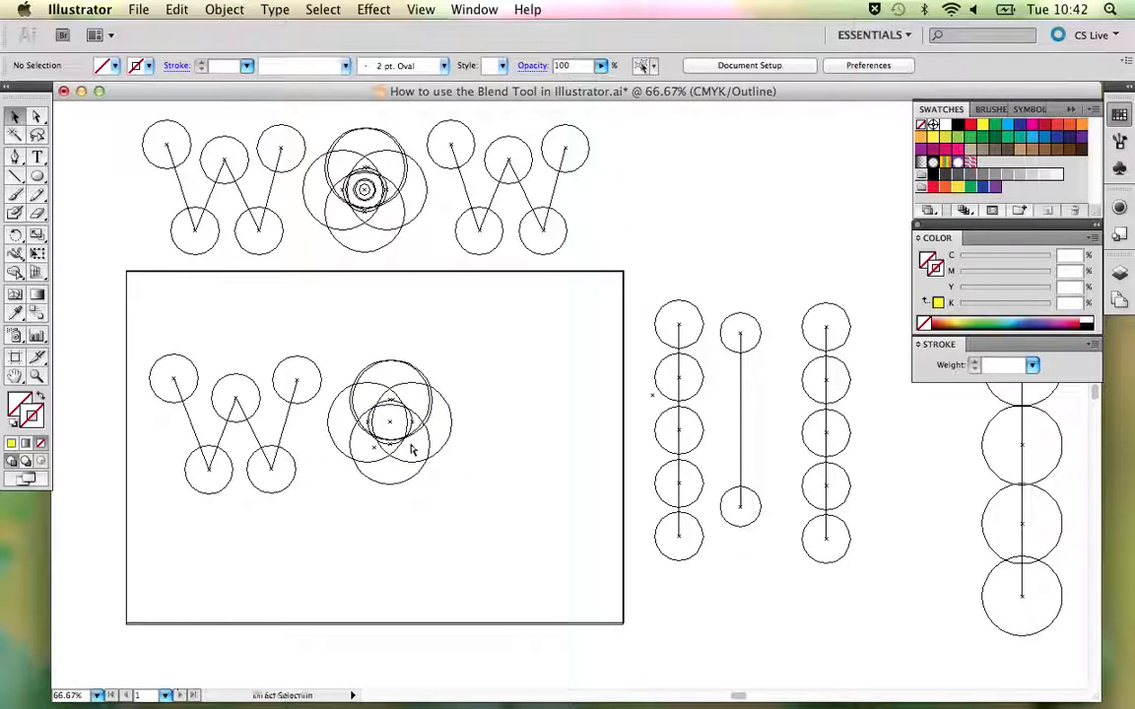
key(ctrl+y)
- Release the copied O blend on the artboard into its original circles and circular spine
click(435, 425)
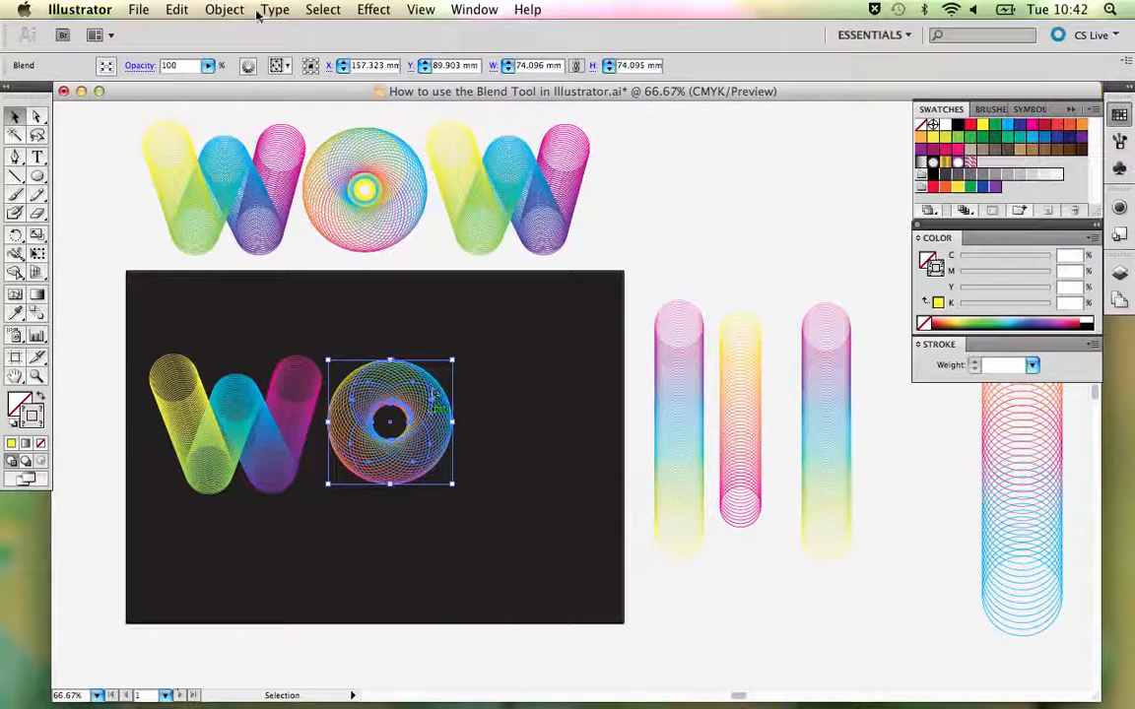
click(224, 10)
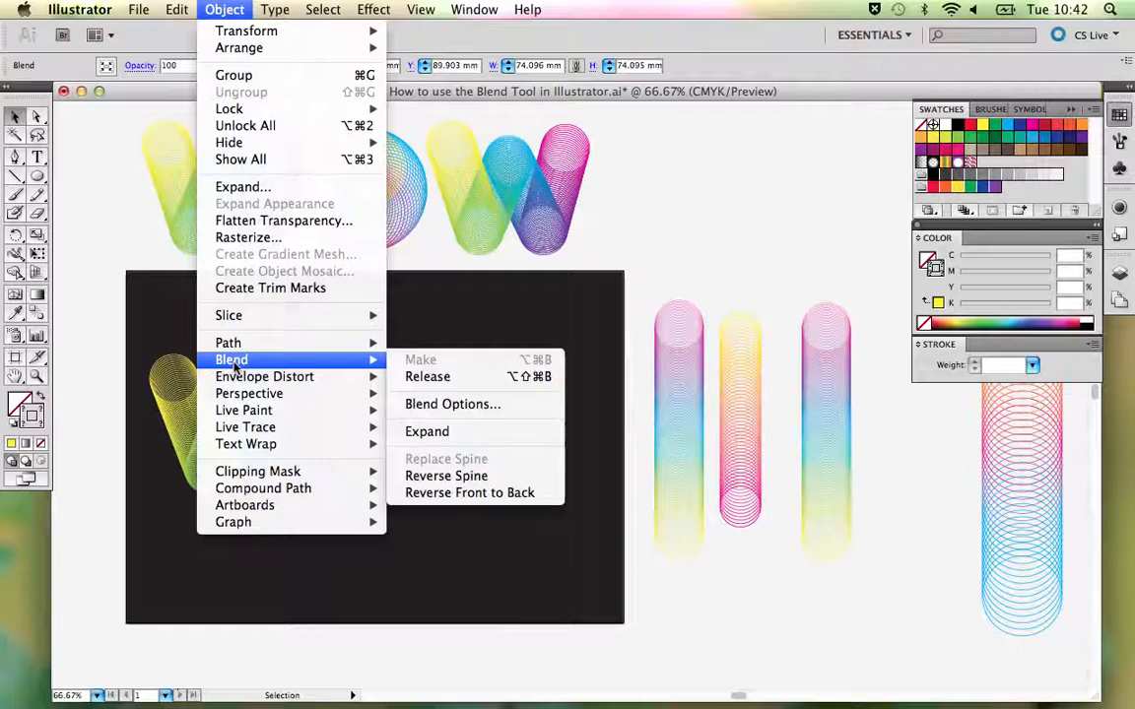
mouse_move(241, 394)
mouse_move(232, 359)
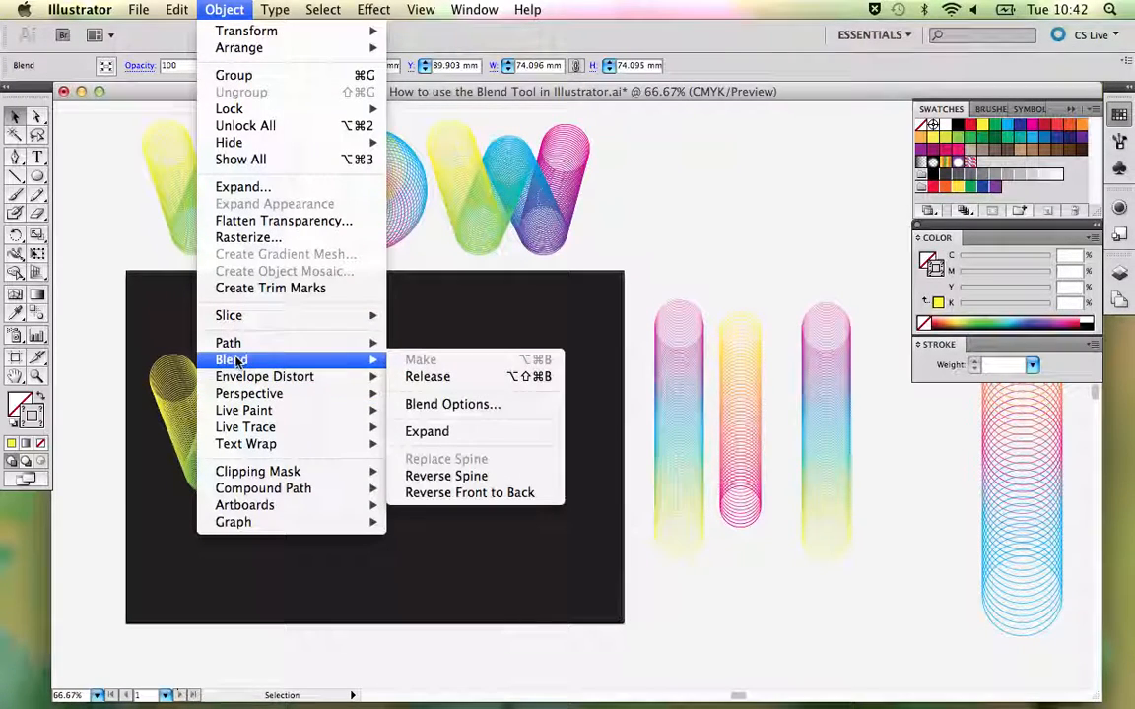
click(463, 377)
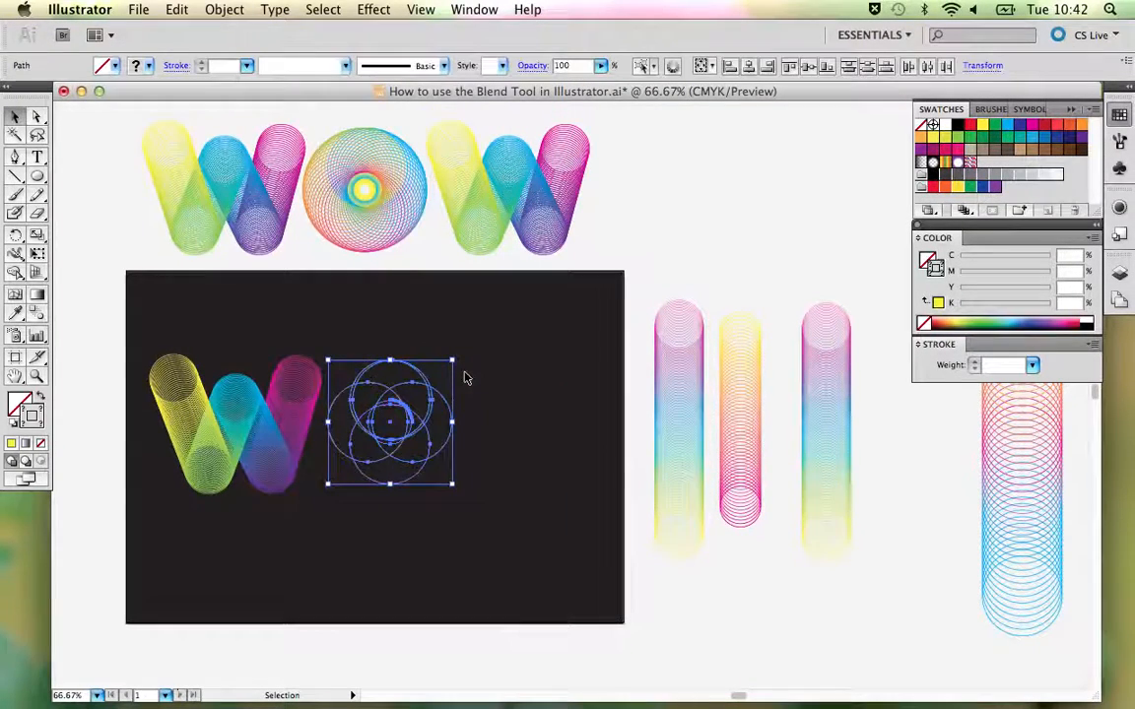
click(466, 378)
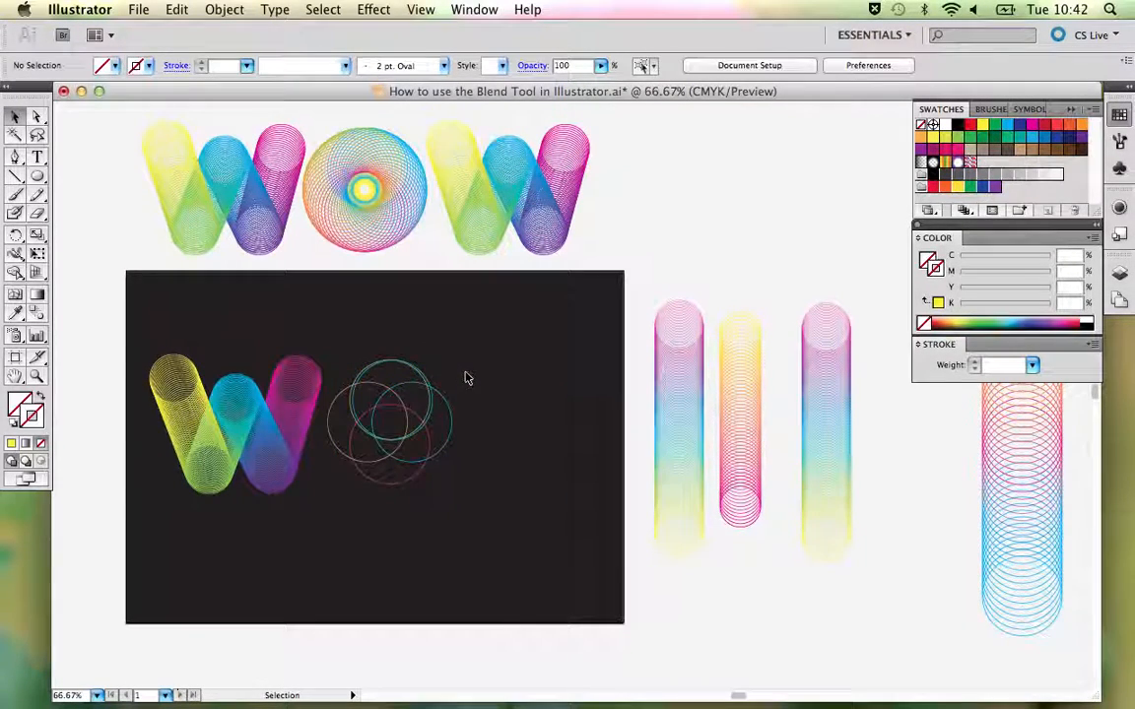
- Move the small circular spine path about 68 mm to the right of the released circles and give it a yellow stroke
click(394, 422)
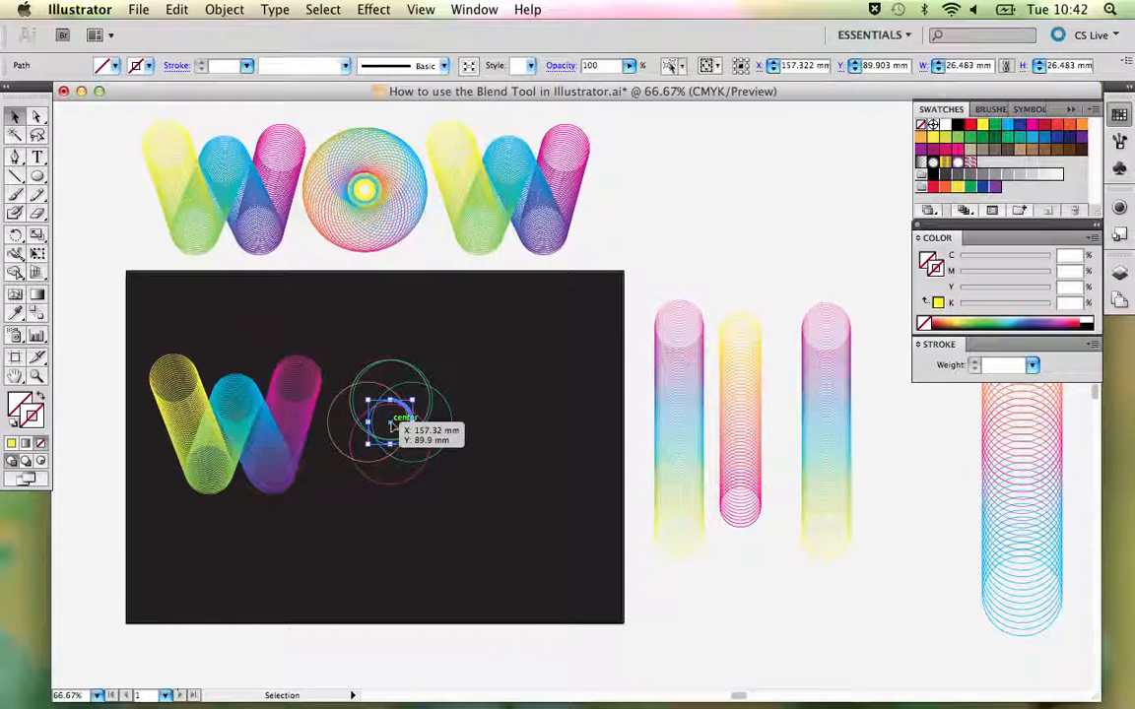
drag(394, 422, 503, 422)
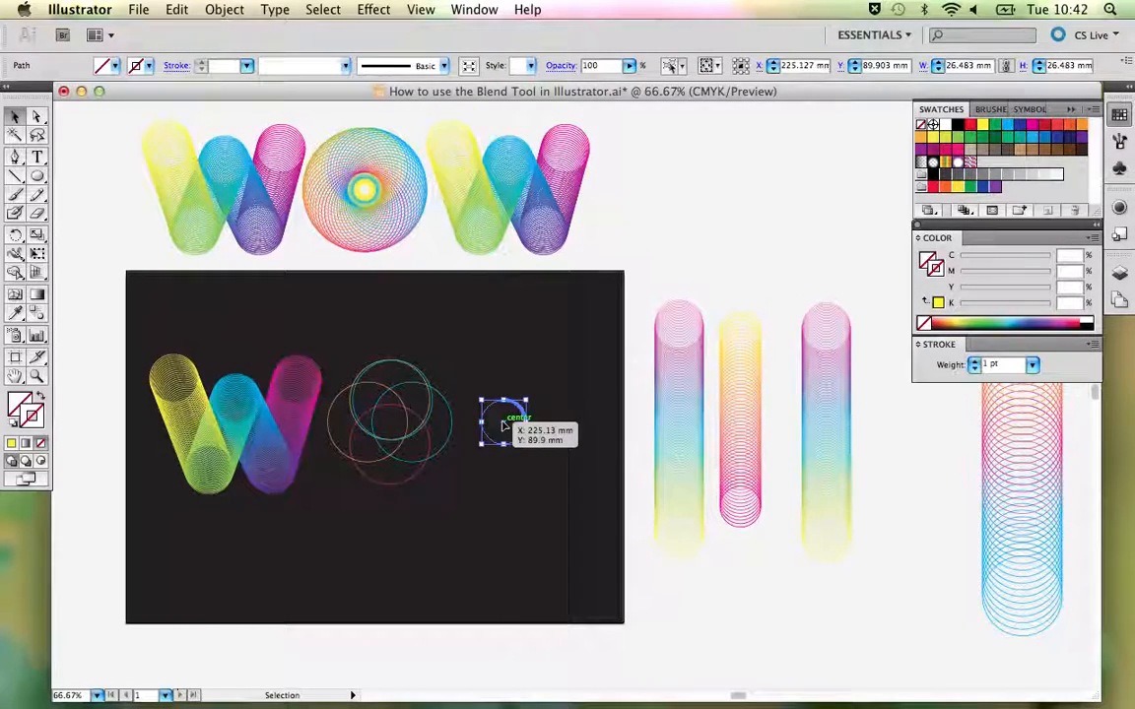
click(11, 444)
click(475, 546)
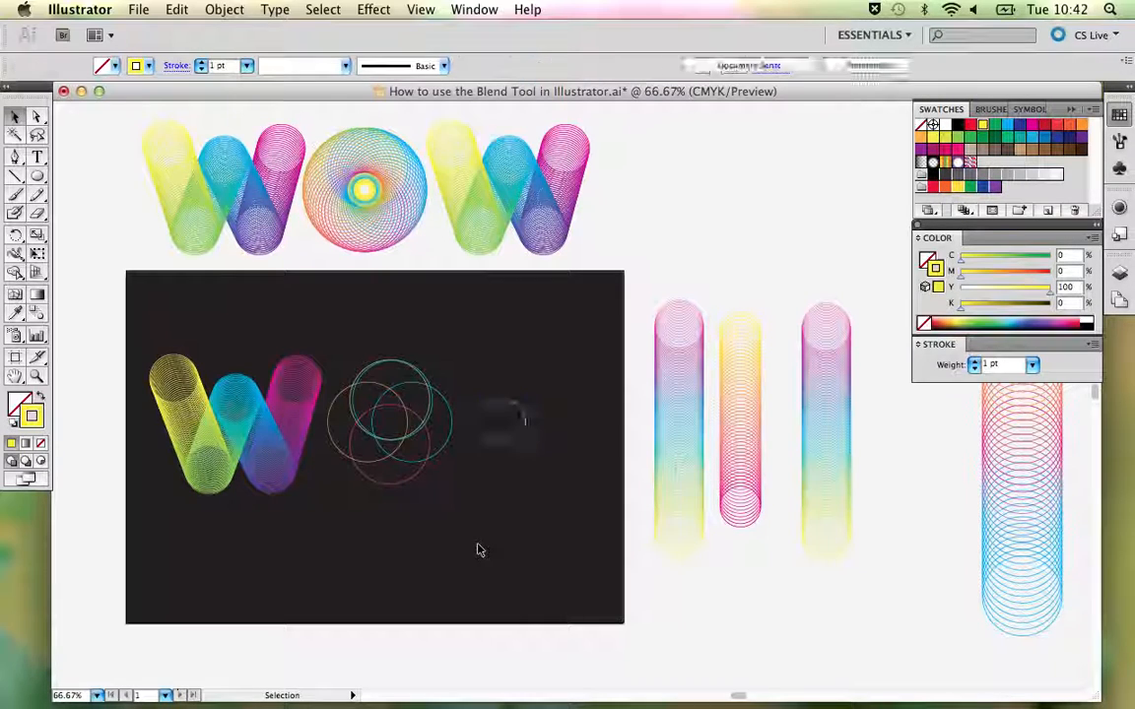
- Delete the released O circles and move the small yellow circle into their place beside the W
drag(433, 476, 450, 506)
key(Return)
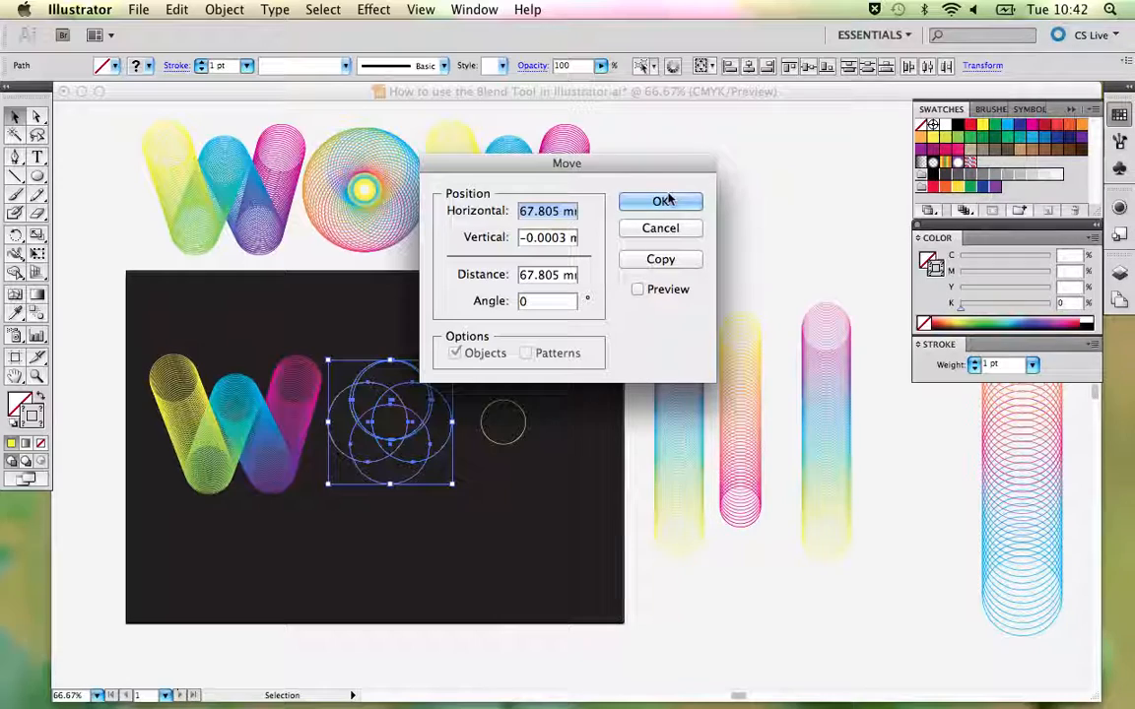
click(669, 227)
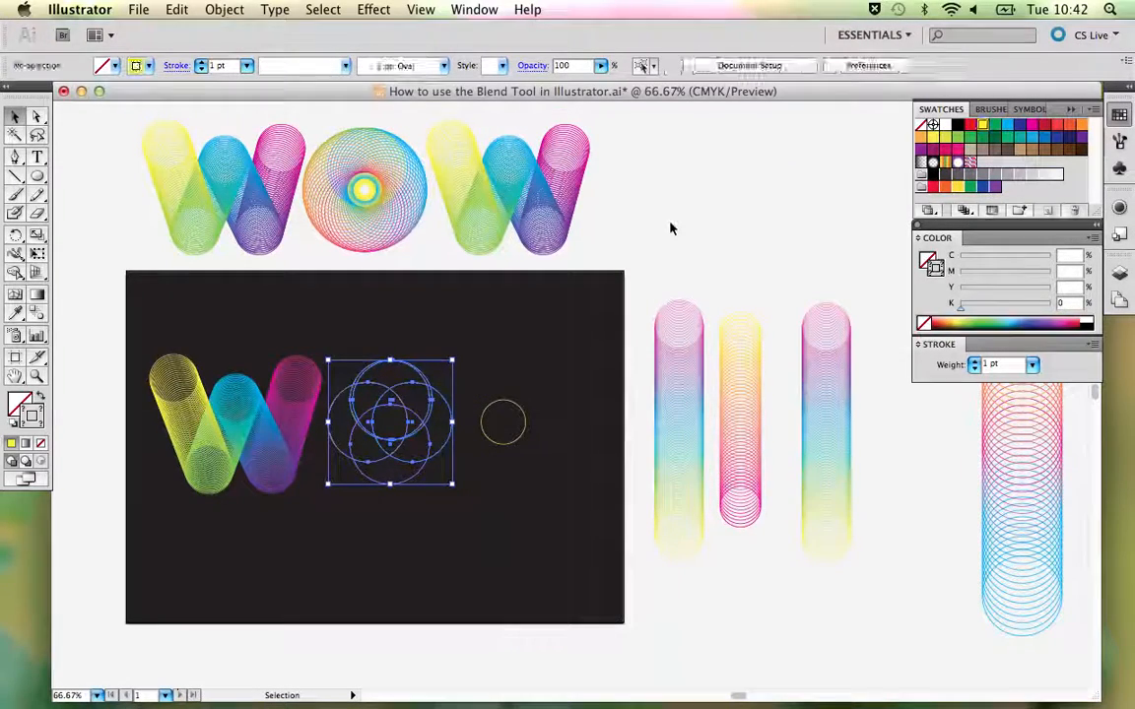
key(Delete)
drag(544, 308, 301, 293)
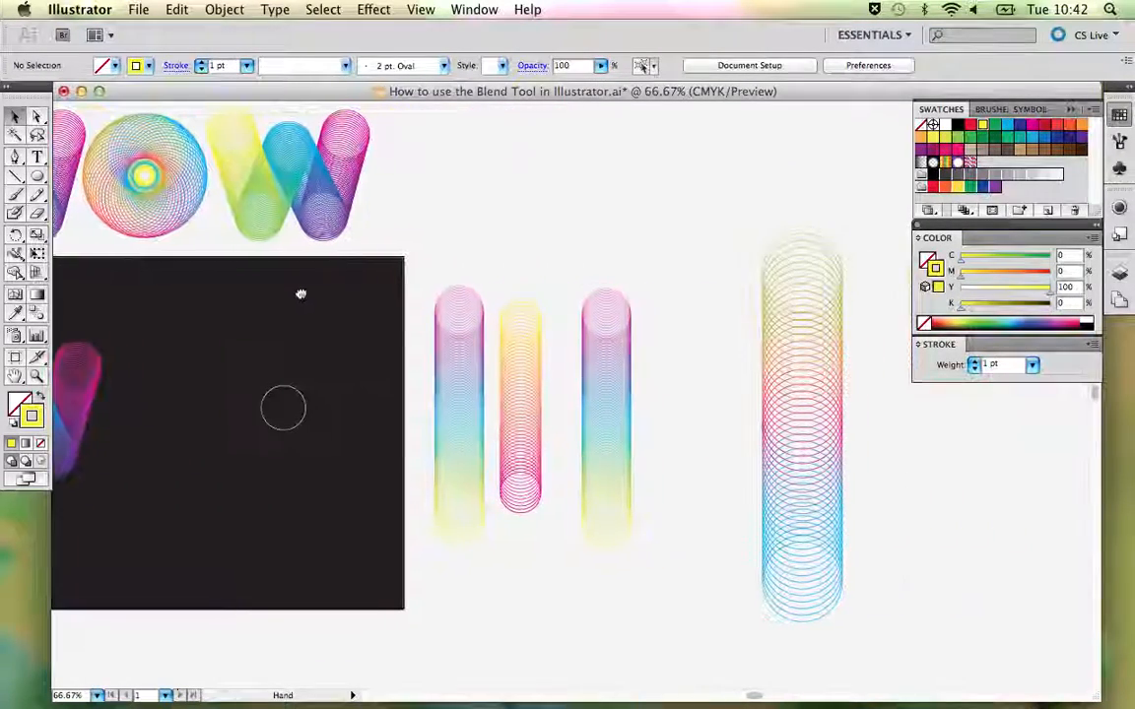
drag(280, 396, 160, 392)
- Place a copy of the tall yellow-pink-blue blend near the artboard's right edge, leaving the original in place and the copy selected
click(816, 370)
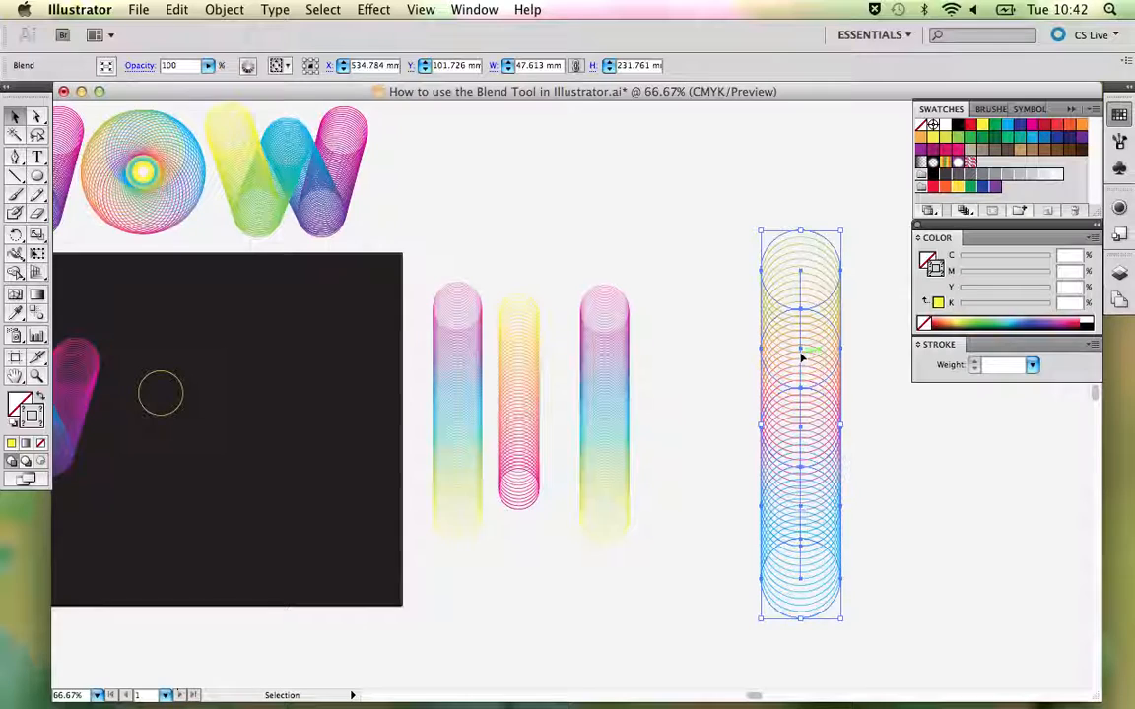
drag(802, 357, 331, 378)
drag(328, 377, 328, 378)
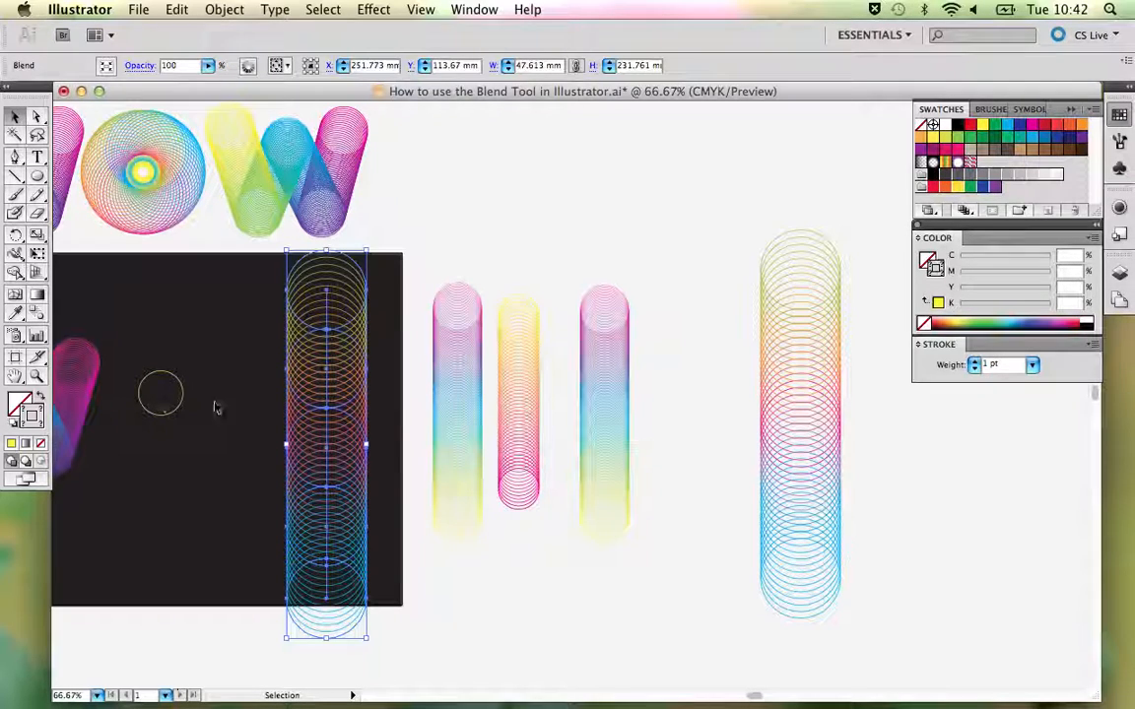
click(246, 411)
click(319, 384)
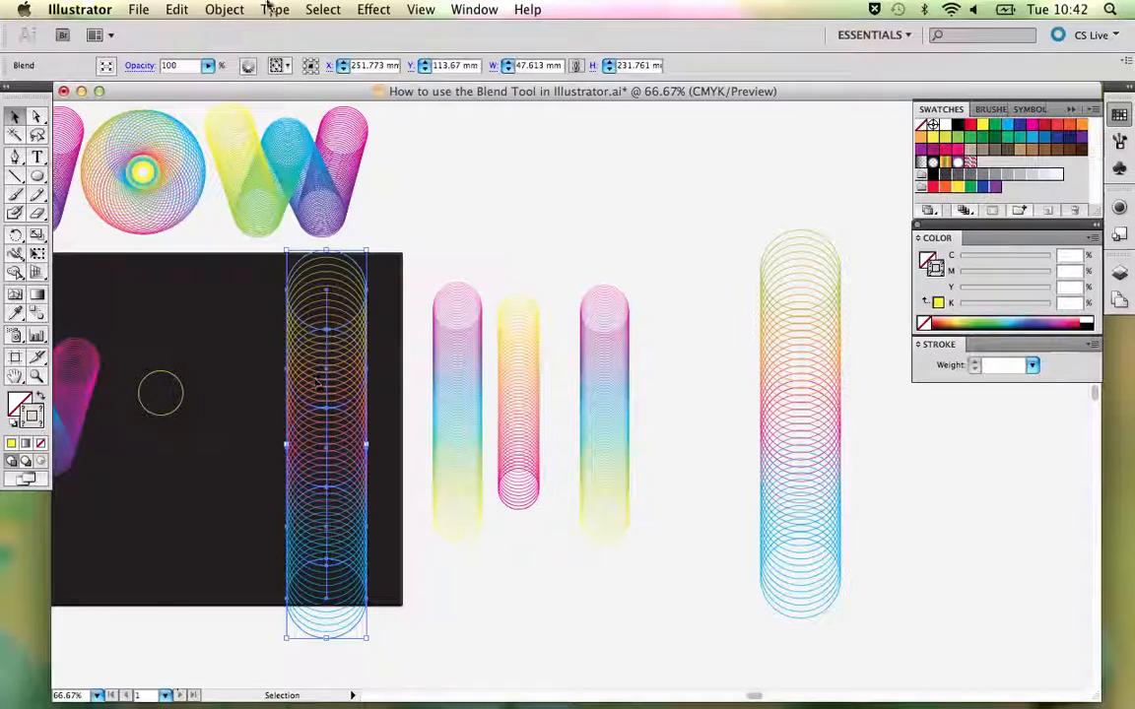
- Release the copied tall blend at the artboard's right edge into its original circles and straight spine
click(223, 12)
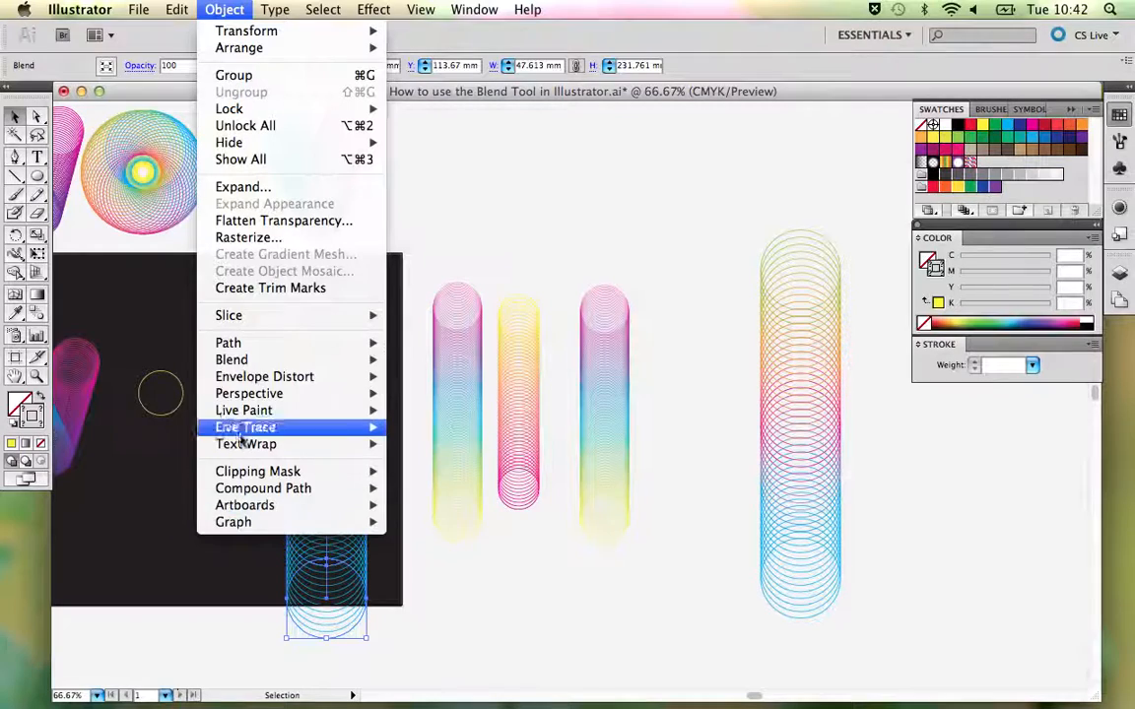
mouse_move(235, 362)
click(425, 376)
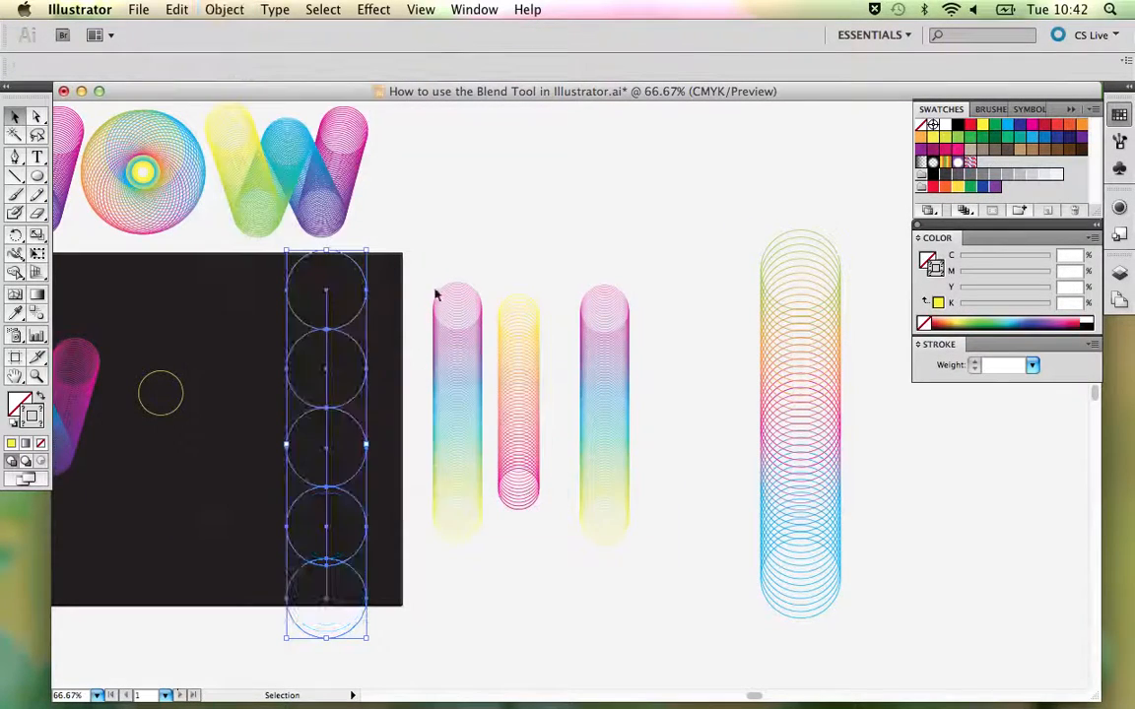
click(442, 288)
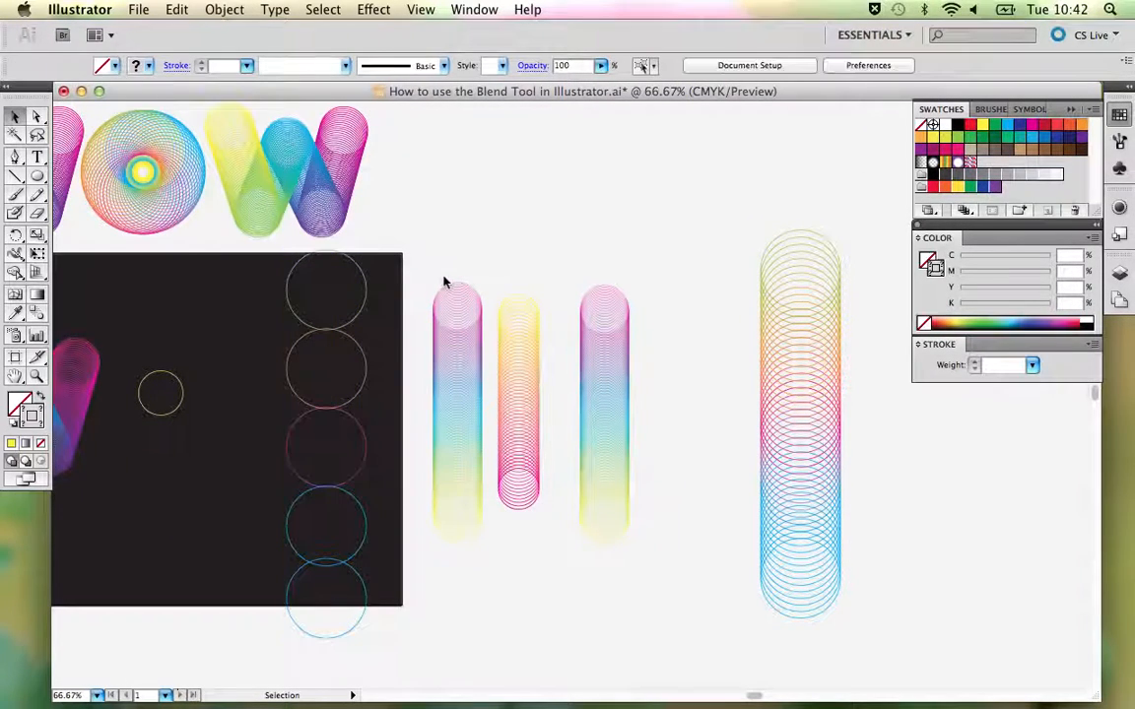
- Show the Transform settings beside the swatches and check the width and height of the uppermost released circle
click(365, 314)
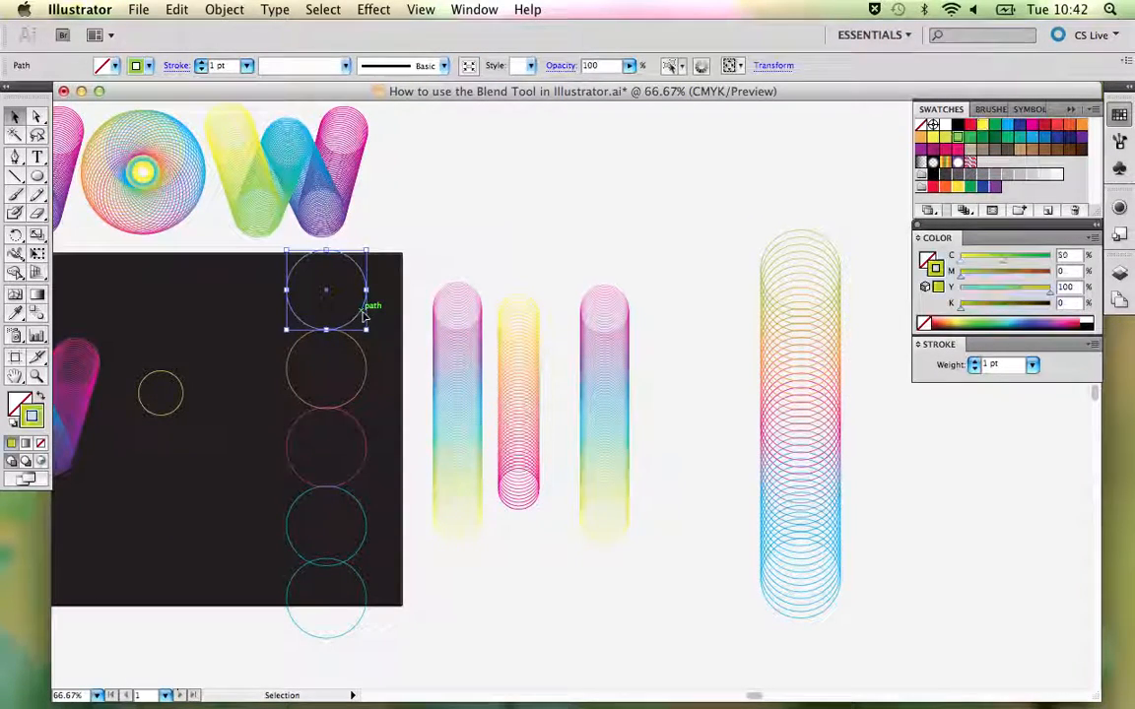
click(474, 10)
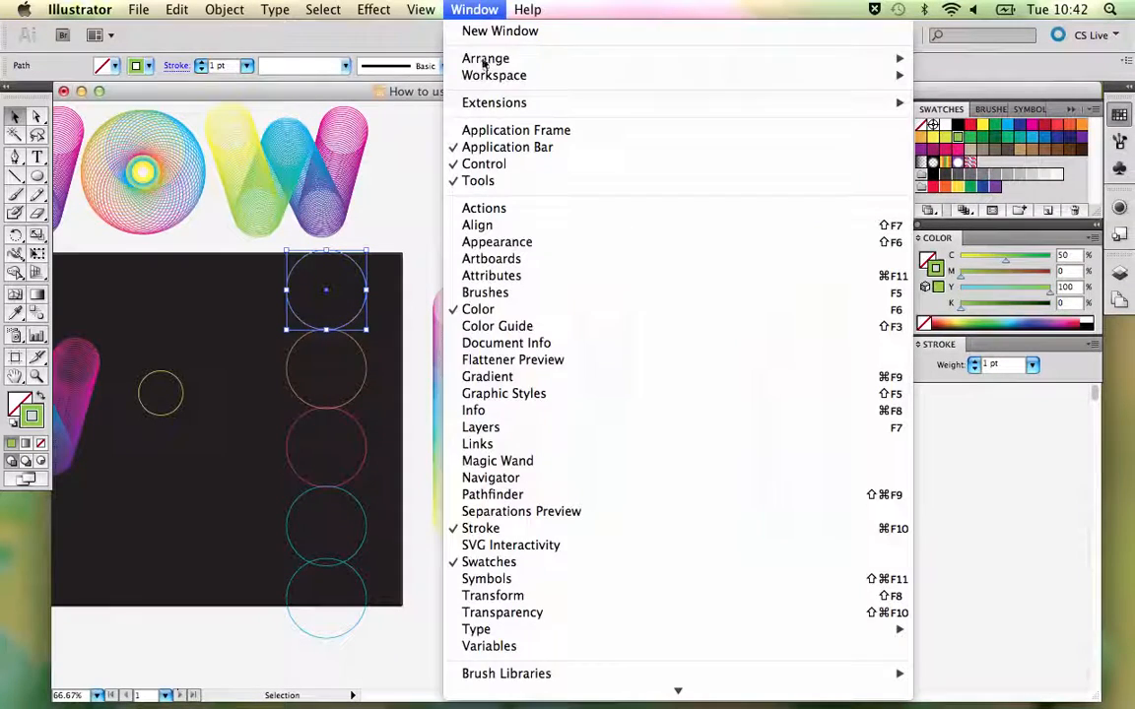
click(554, 601)
drag(115, 369, 758, 103)
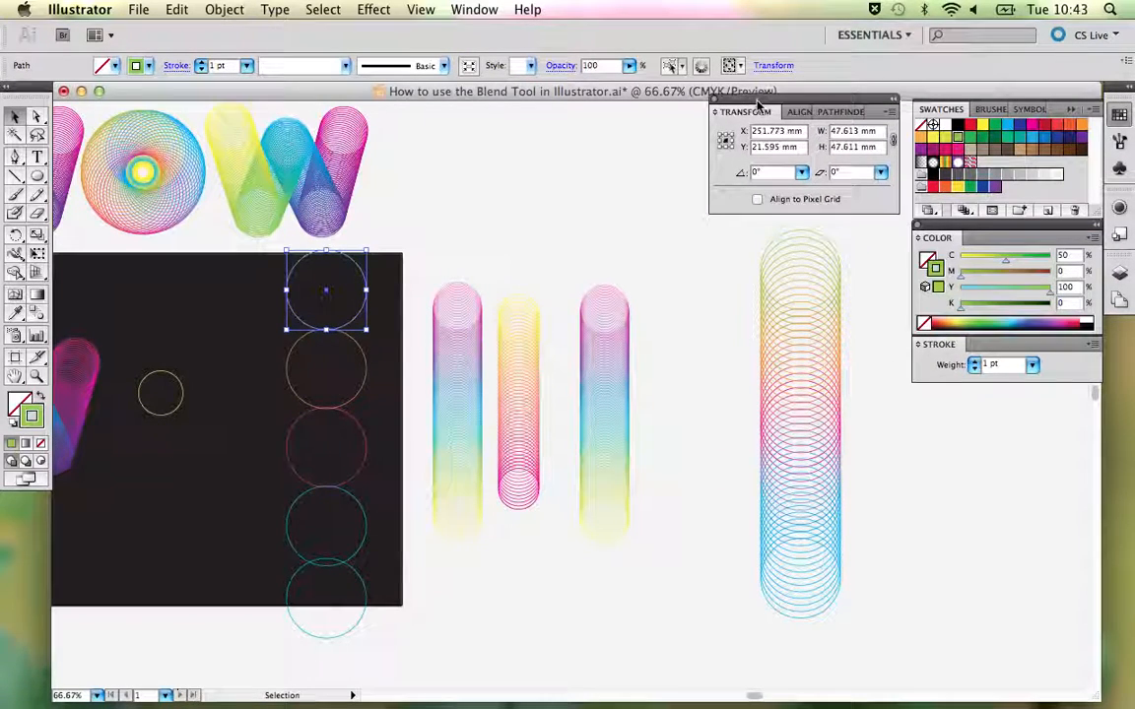
drag(860, 132, 830, 132)
key(Tab)
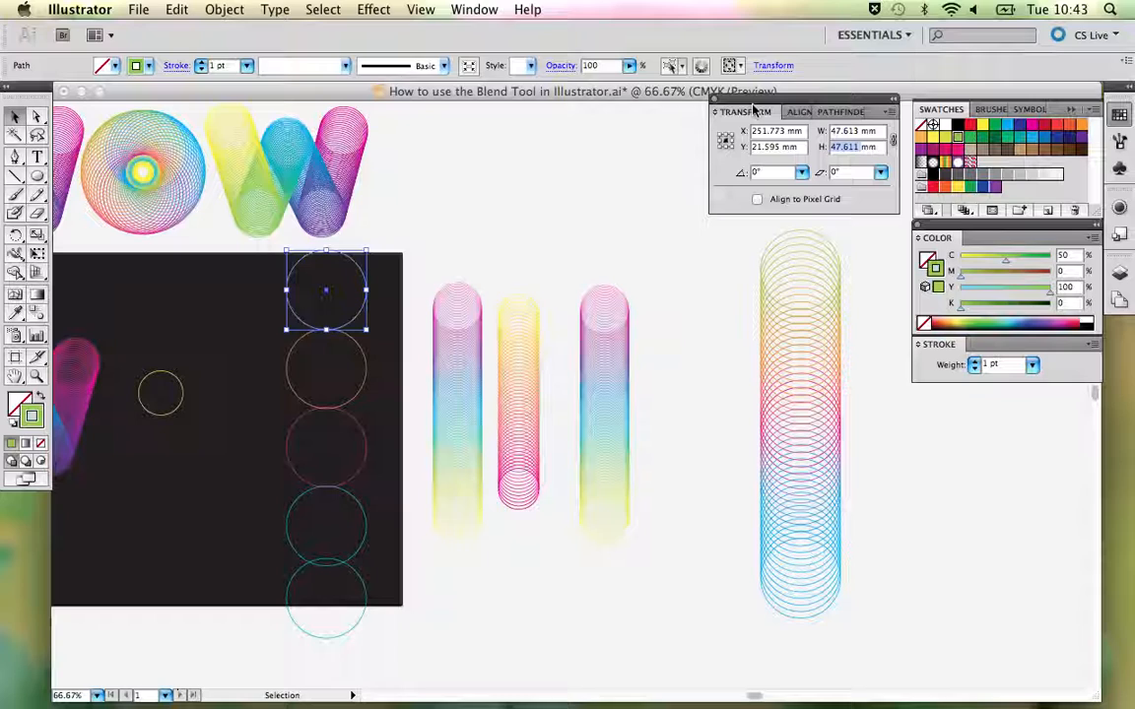
click(487, 213)
click(368, 287)
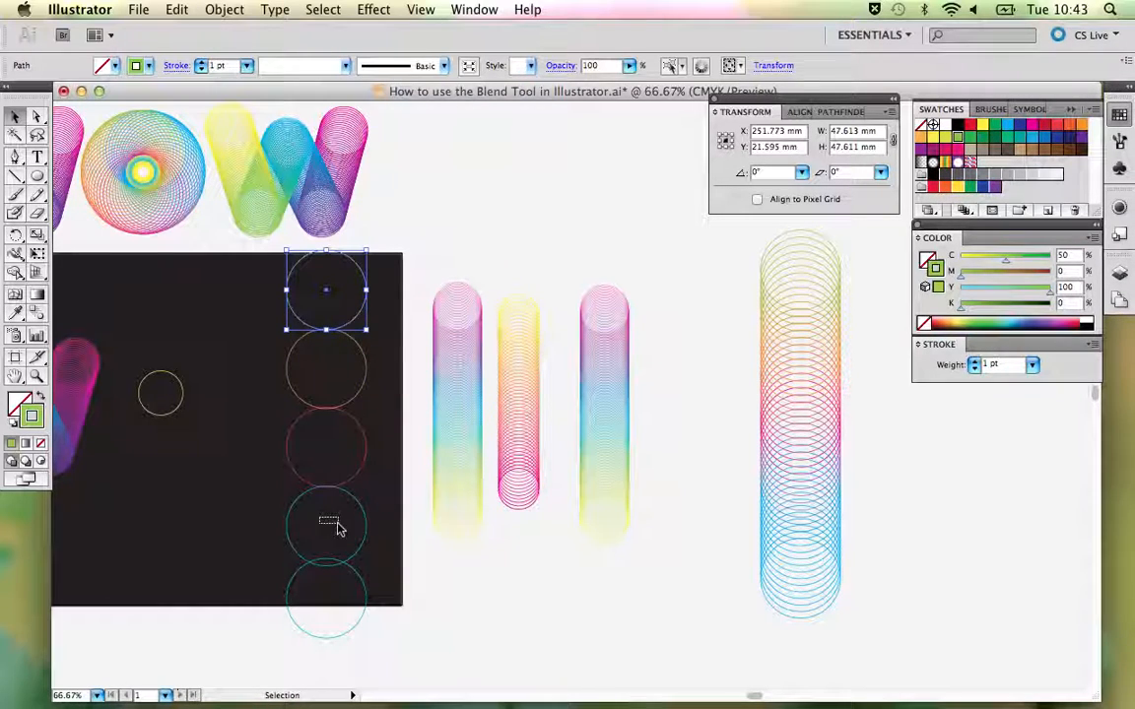
- Delete the leftover straight spine and nudge the lowest circle down until it just touches the circle above it
drag(319, 517, 338, 524)
key(Delete)
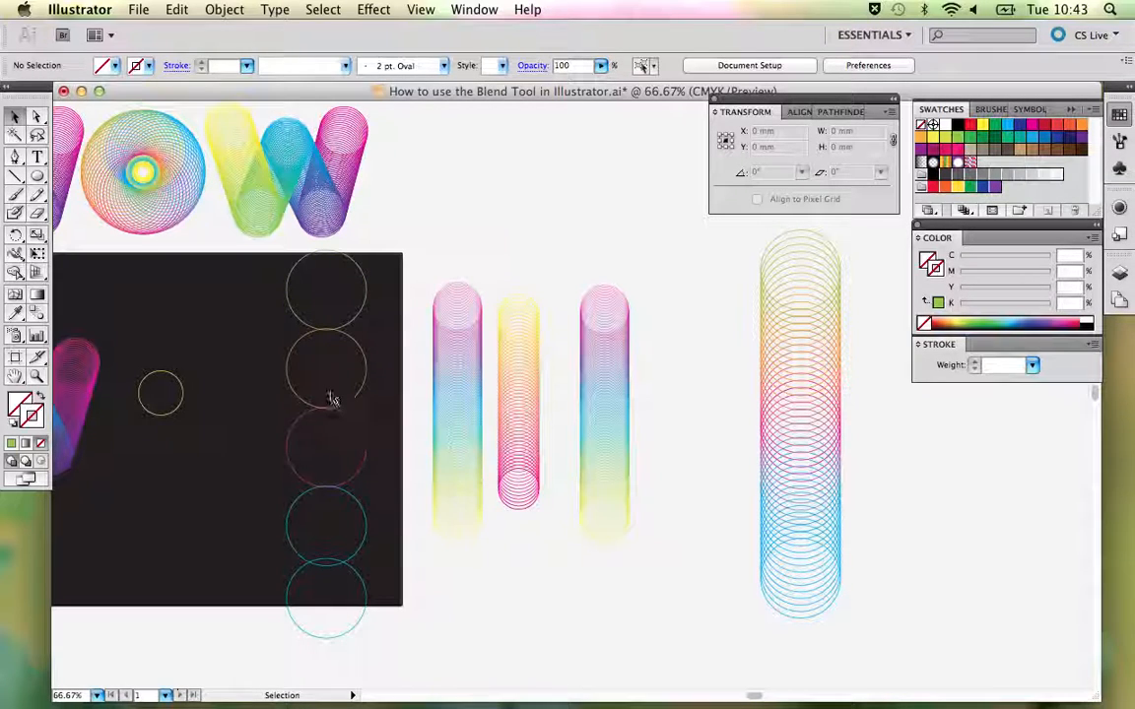
click(364, 589)
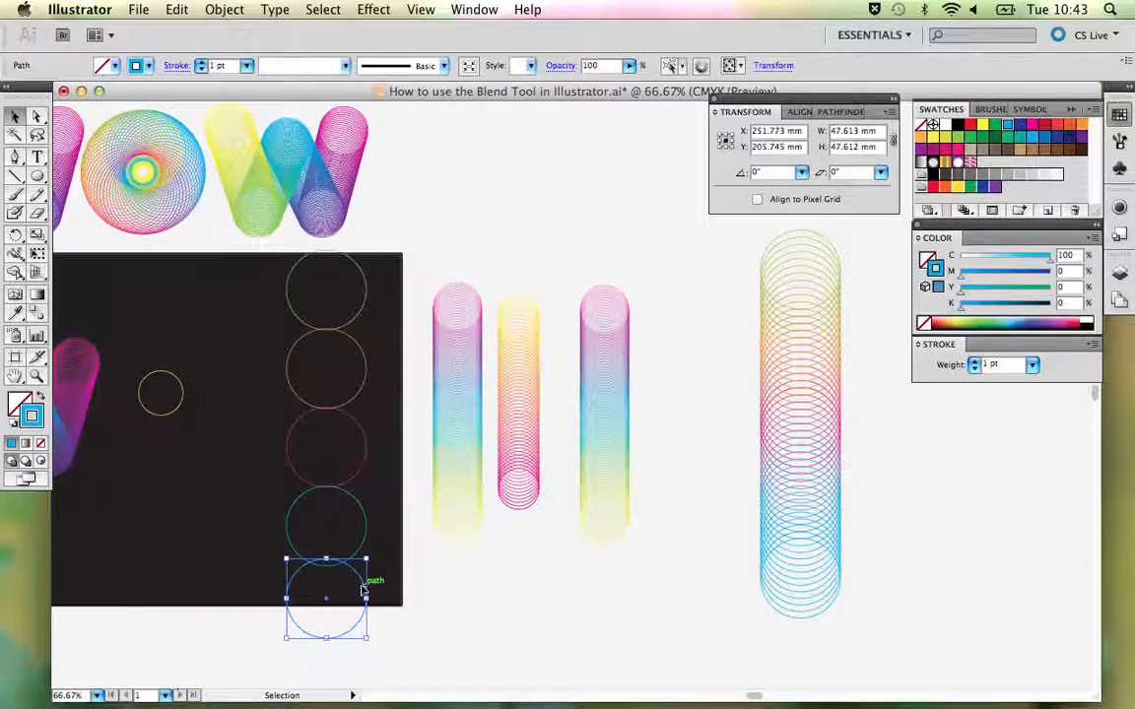
key(Down)
key(Down)
key(Down)
key(Down)
key(Down)
key(Down)
key(Down)
key(Down)
key(Down)
key(Down)
key(Down)
key(Down)
key(Down)
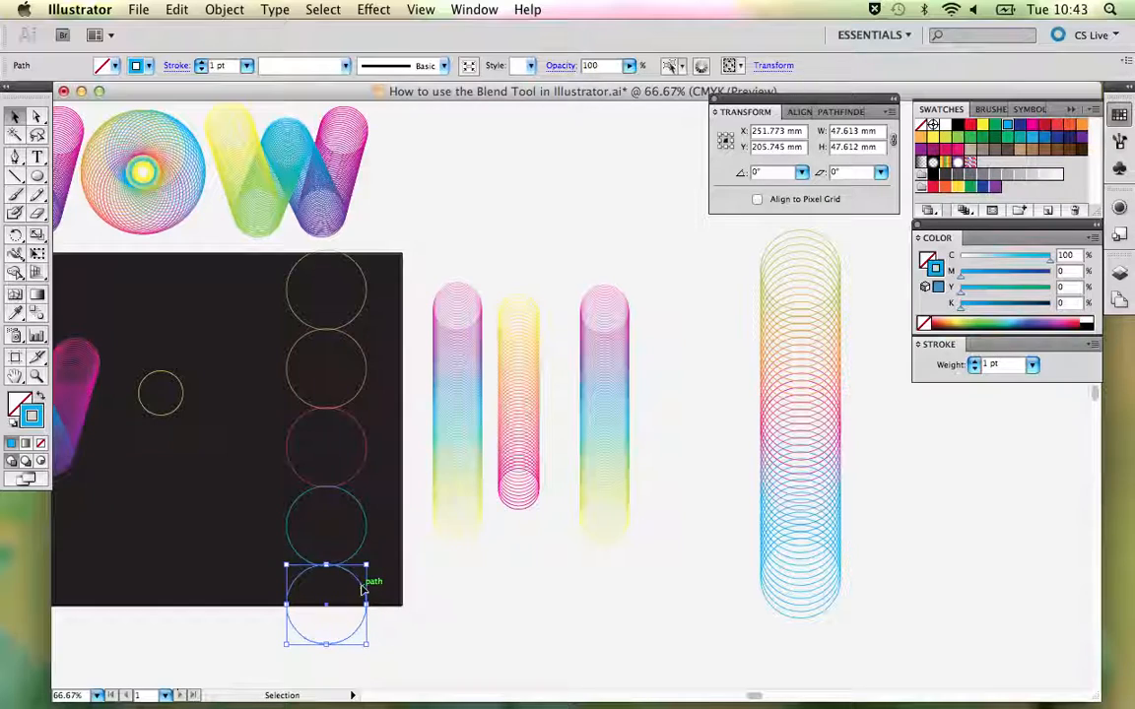
click(487, 597)
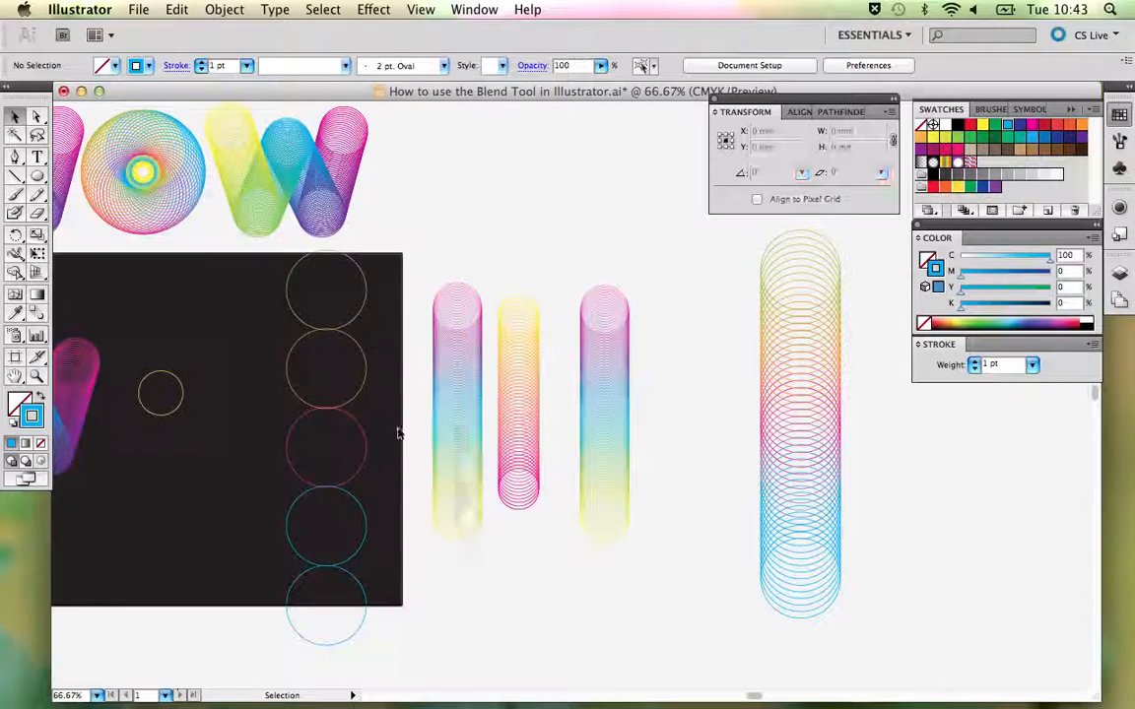
- Blend the five stacked circles in order from the uppermost green one to the lowest blue one with the Blend tool
click(365, 301)
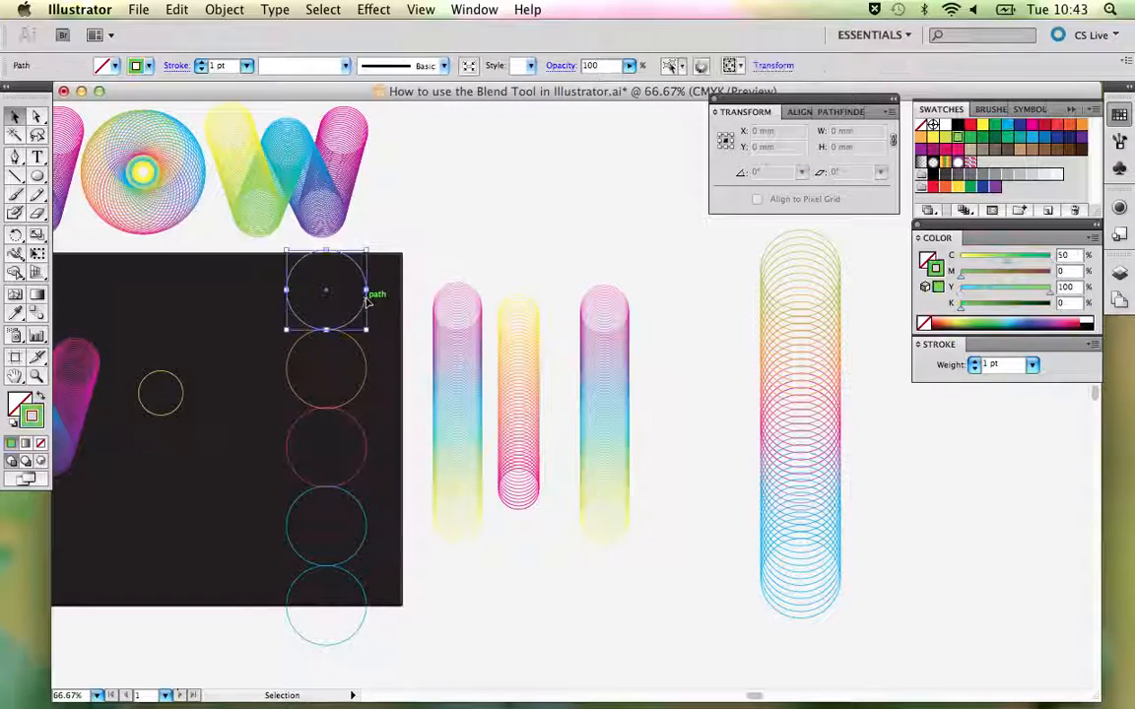
click(434, 289)
key(space)
drag(332, 303, 479, 304)
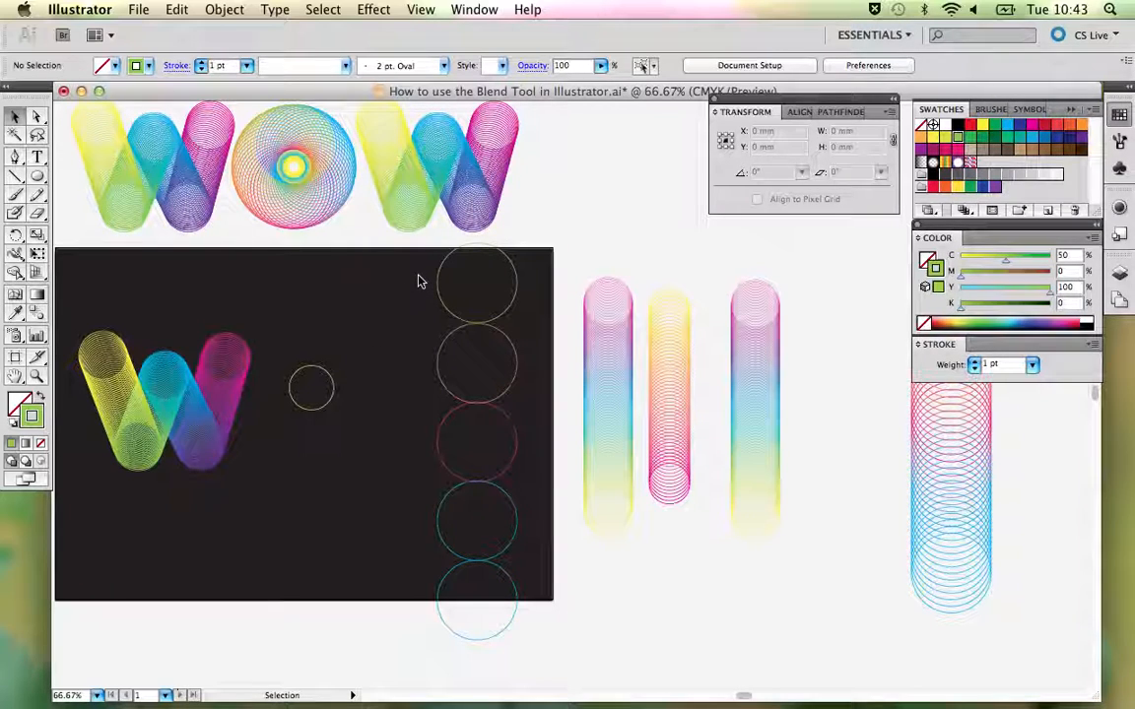
drag(419, 277, 516, 616)
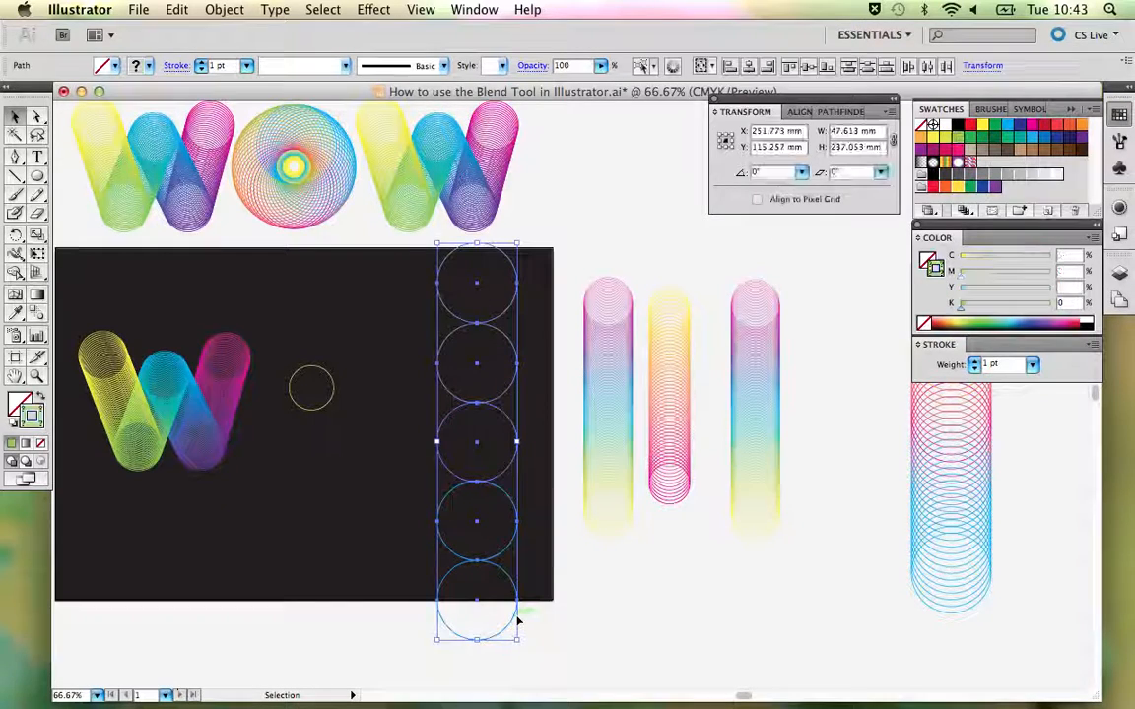
click(37, 313)
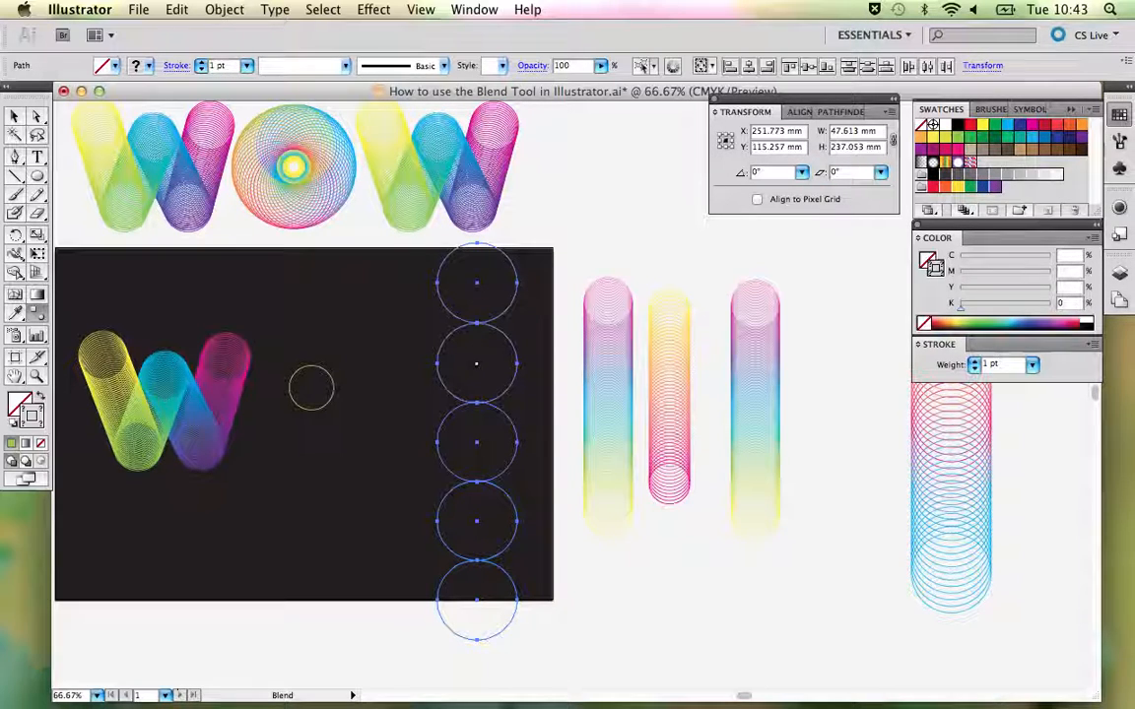
click(477, 364)
click(476, 443)
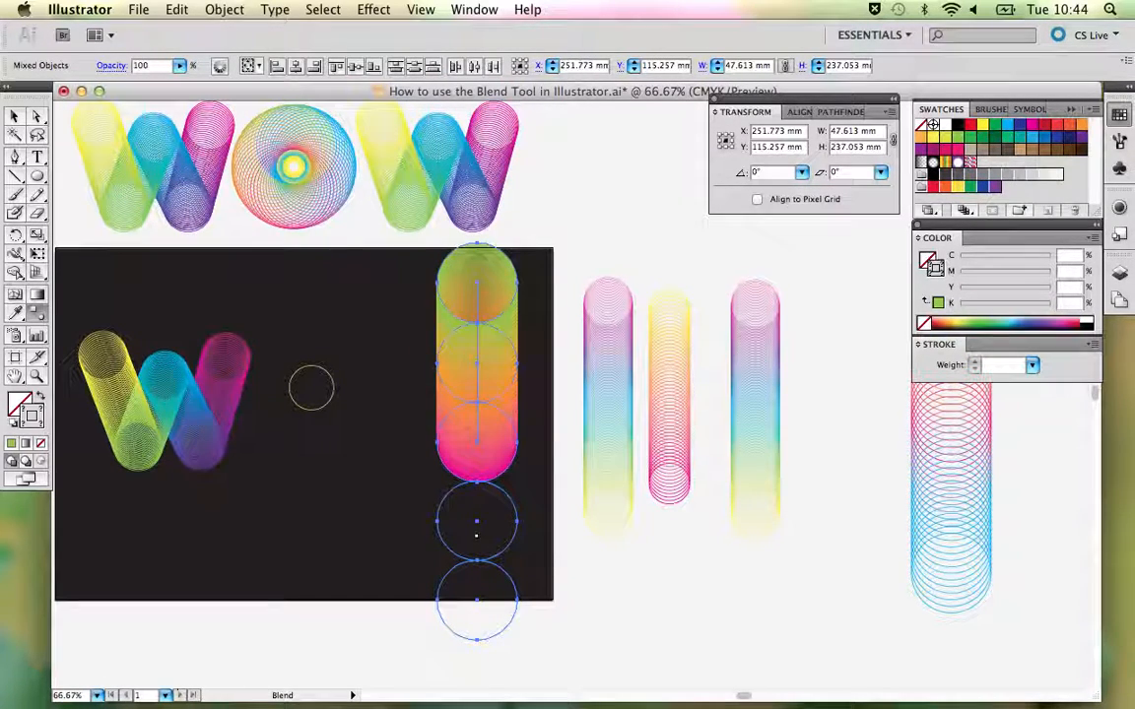
click(476, 522)
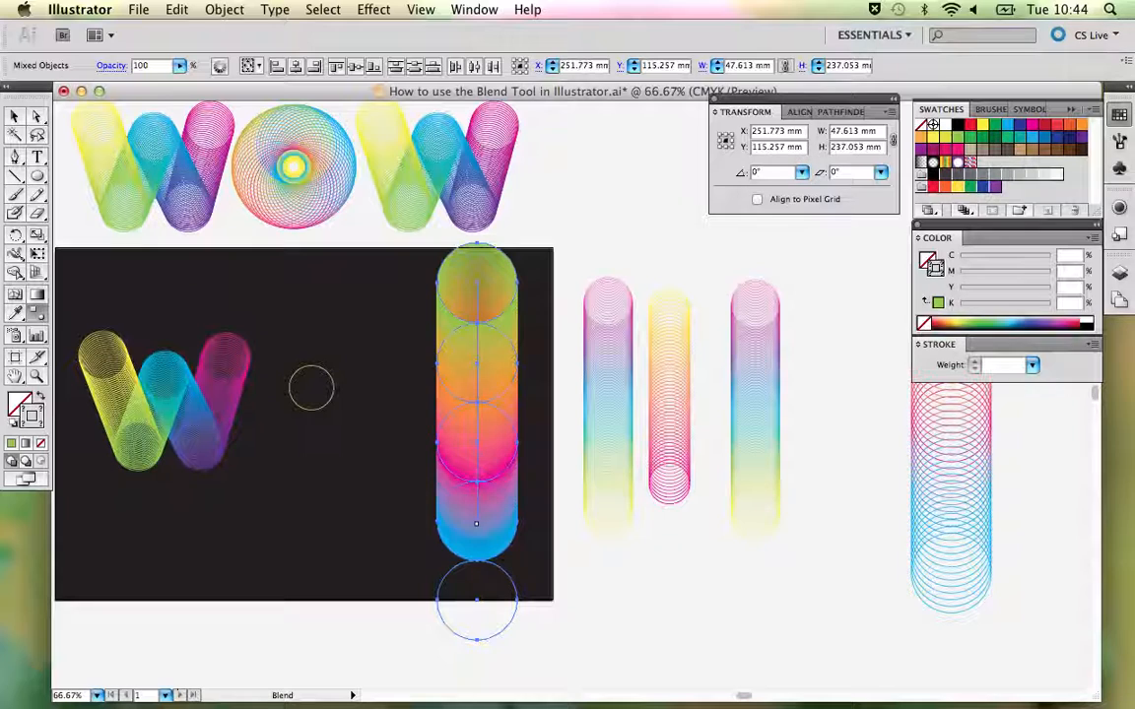
click(477, 598)
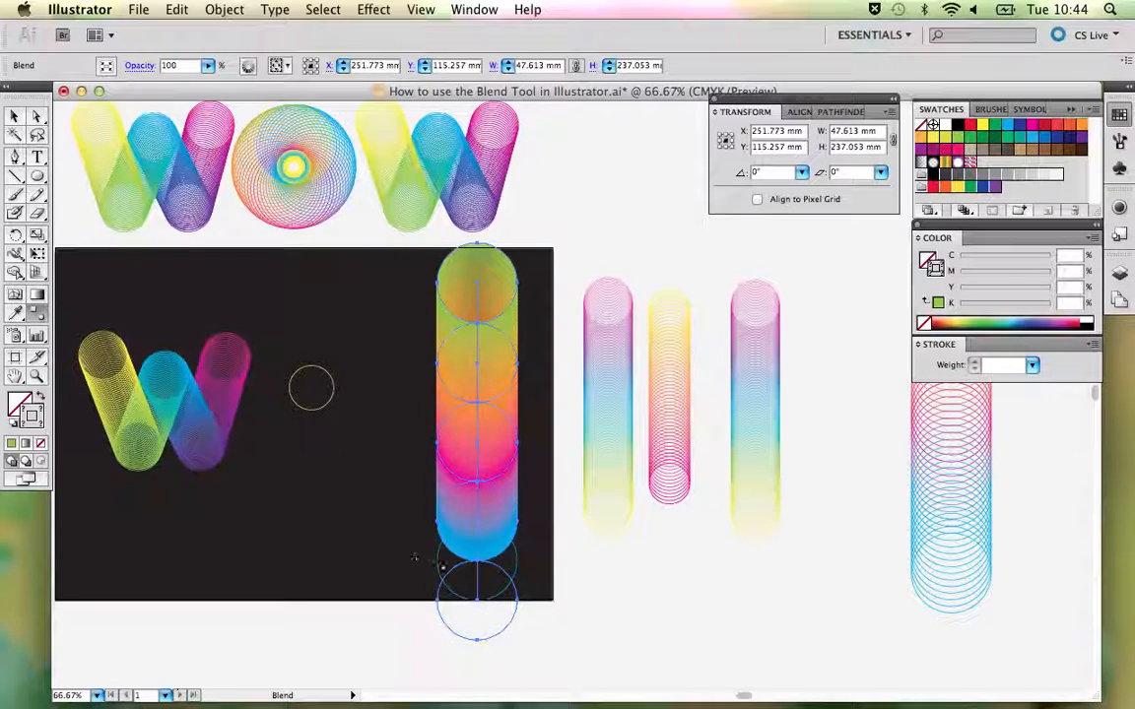
- Undo the blend into the lowest circle and delete that circle from the stack
key(super+z)
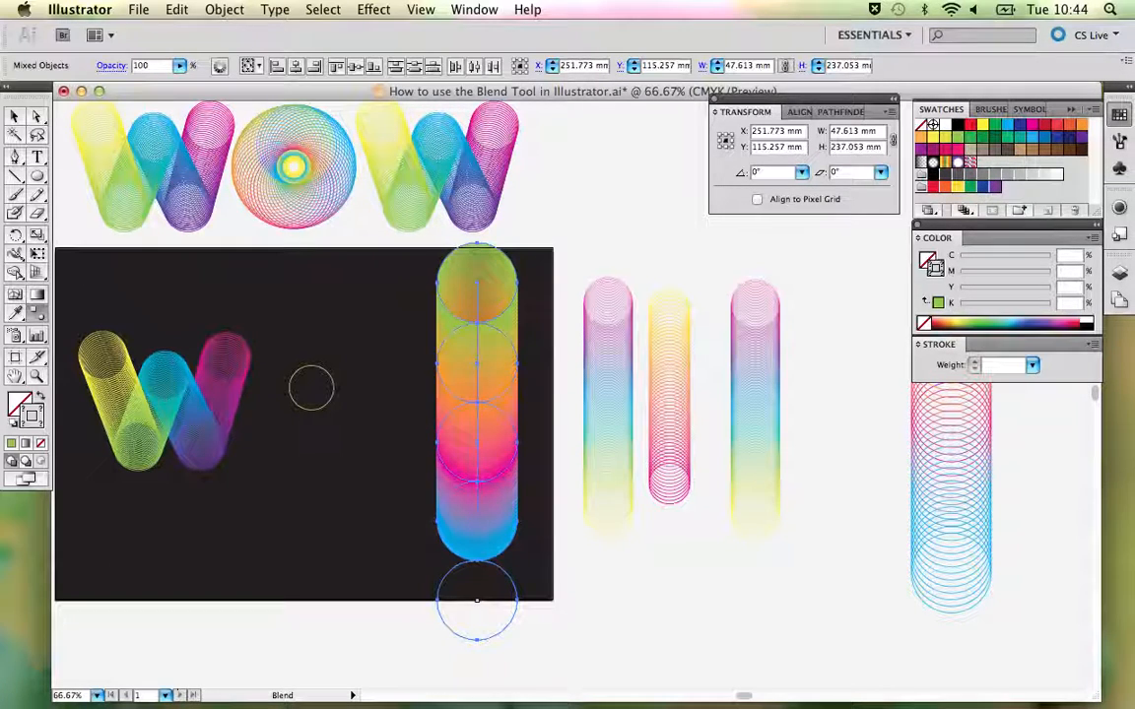
key(v)
click(555, 639)
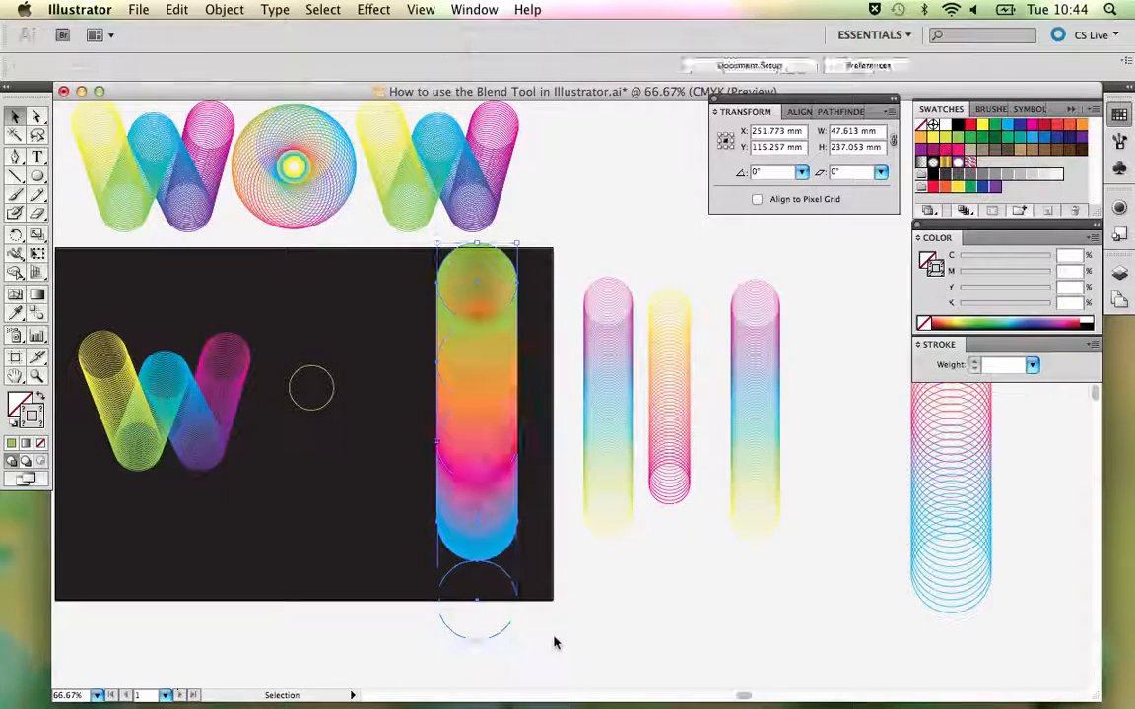
click(509, 632)
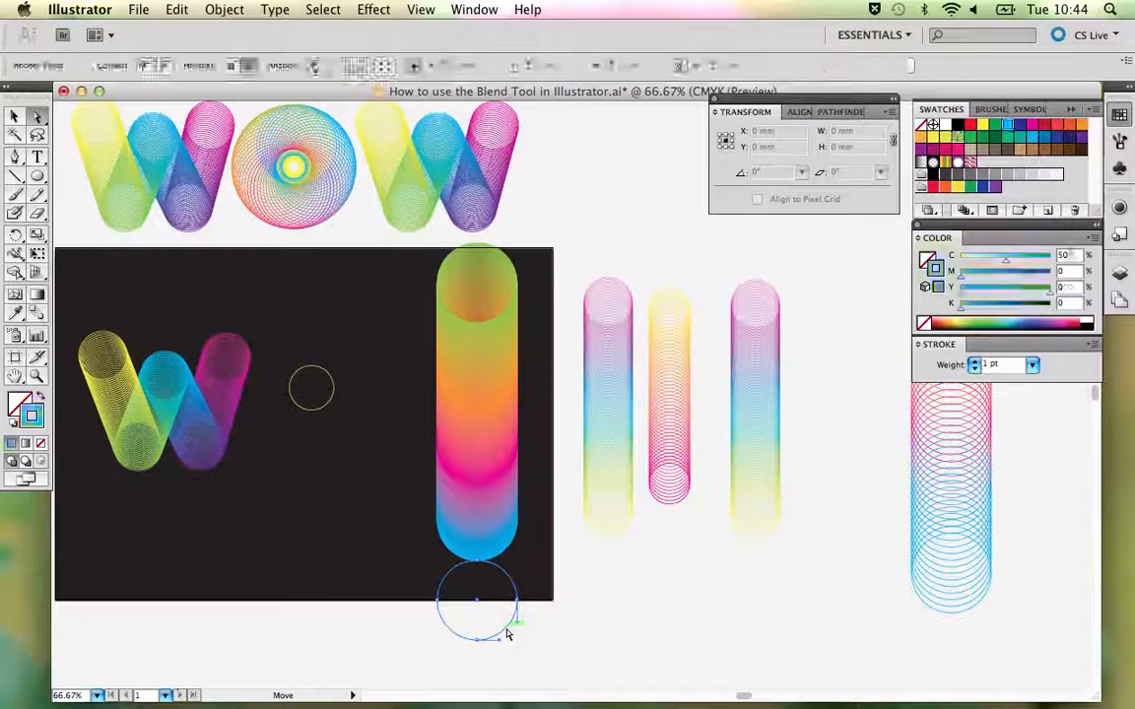
key(Delete)
- Set the four-circle blend's spacing to Specified Steps, trying 50 before applying 30 steps
click(474, 471)
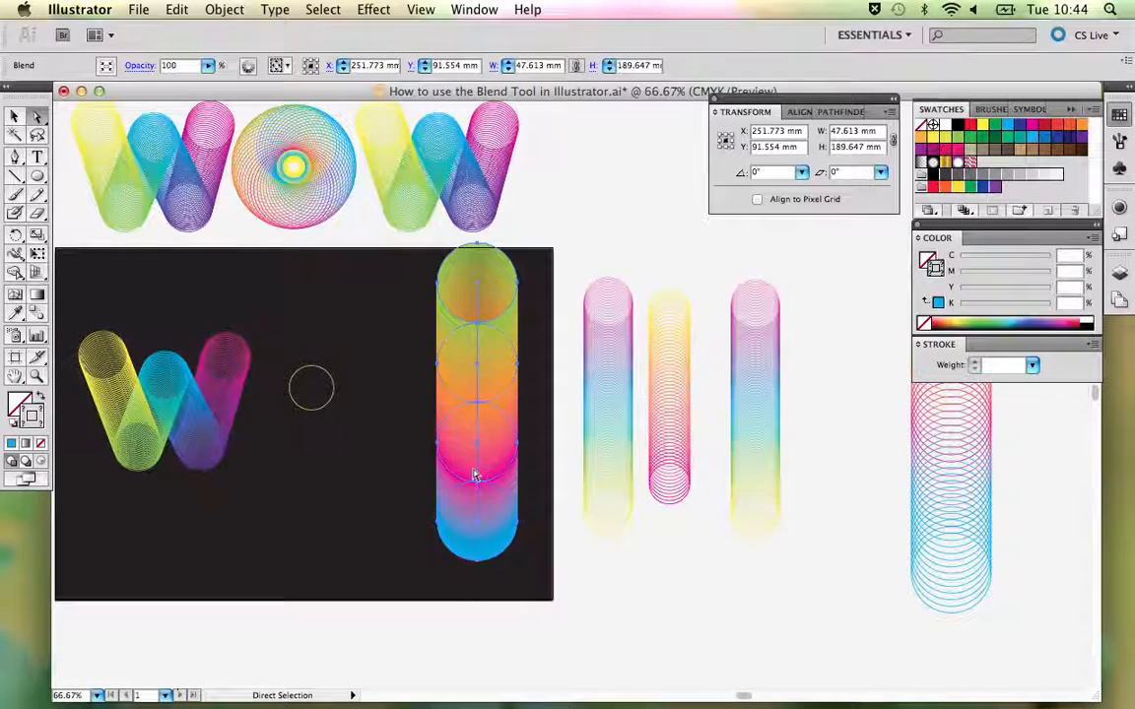
double_click(37, 313)
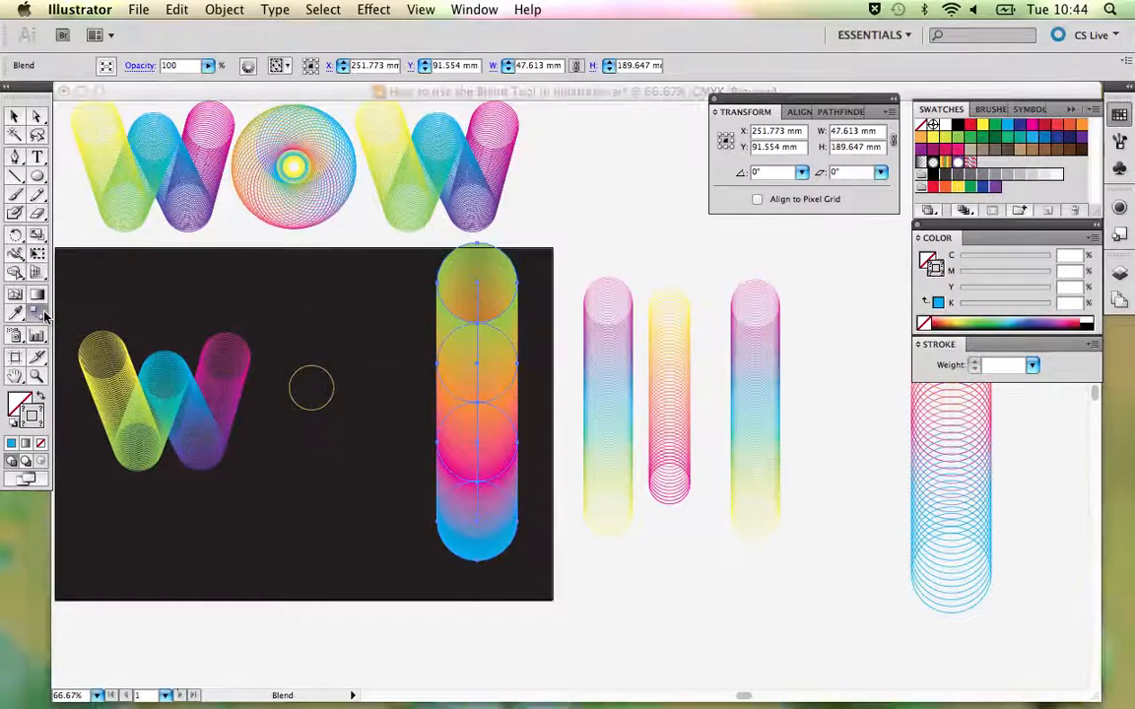
click(553, 172)
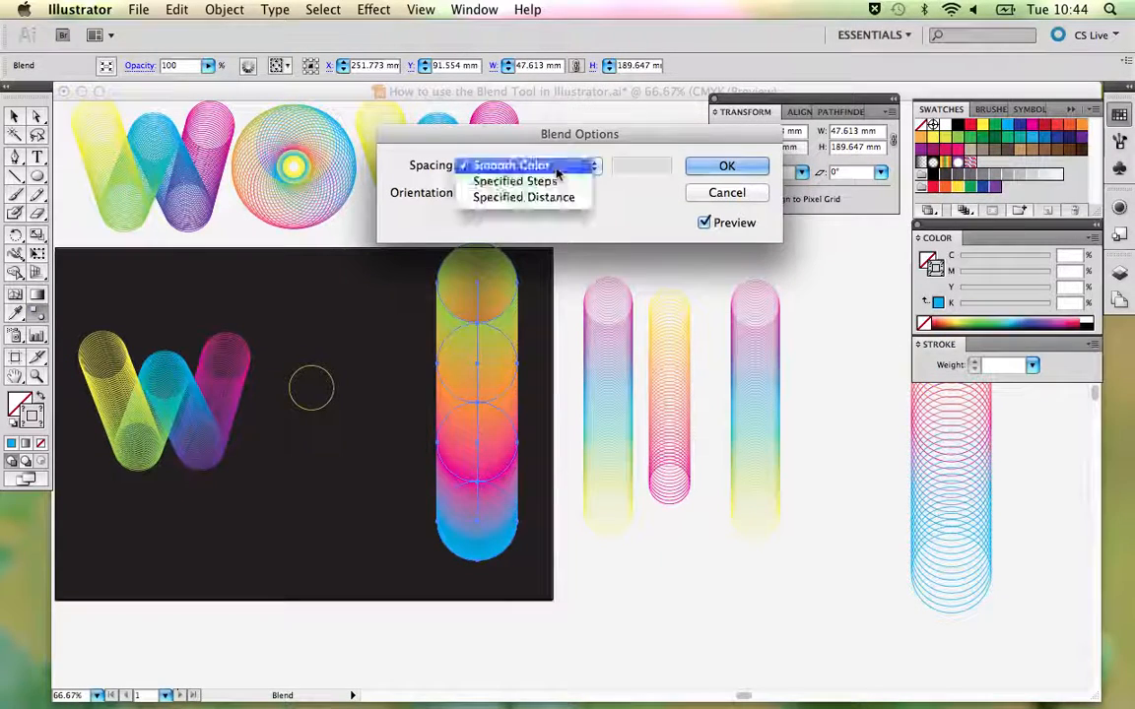
click(553, 183)
double_click(635, 167)
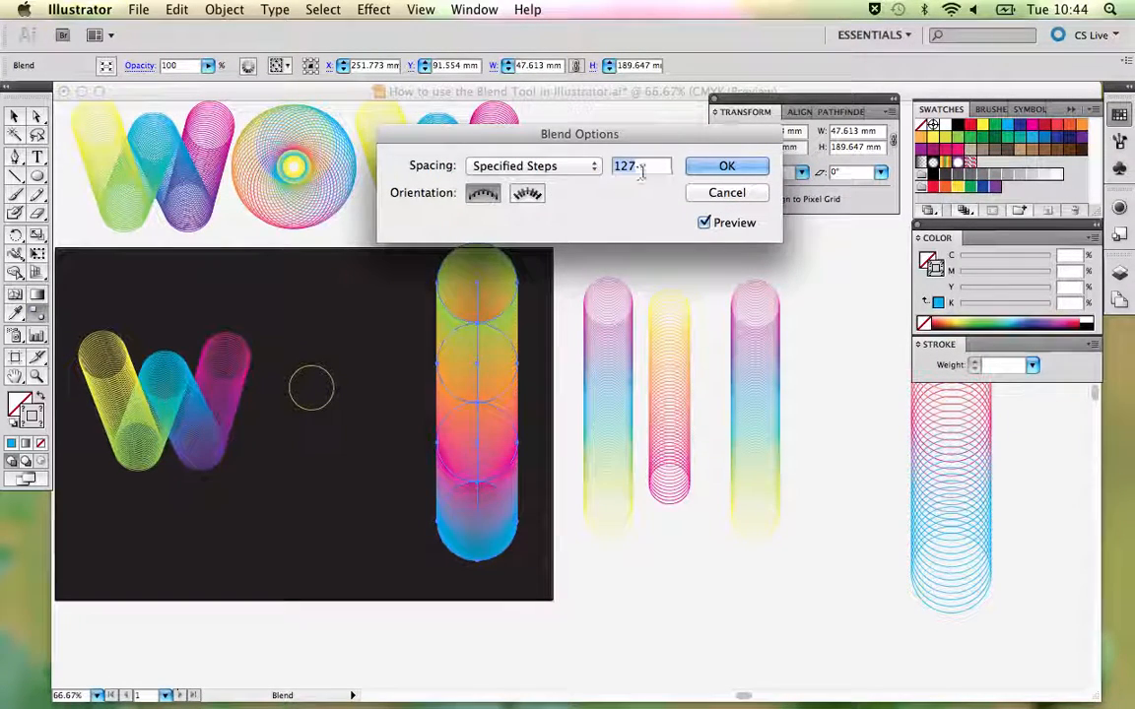
click(512, 168)
click(517, 166)
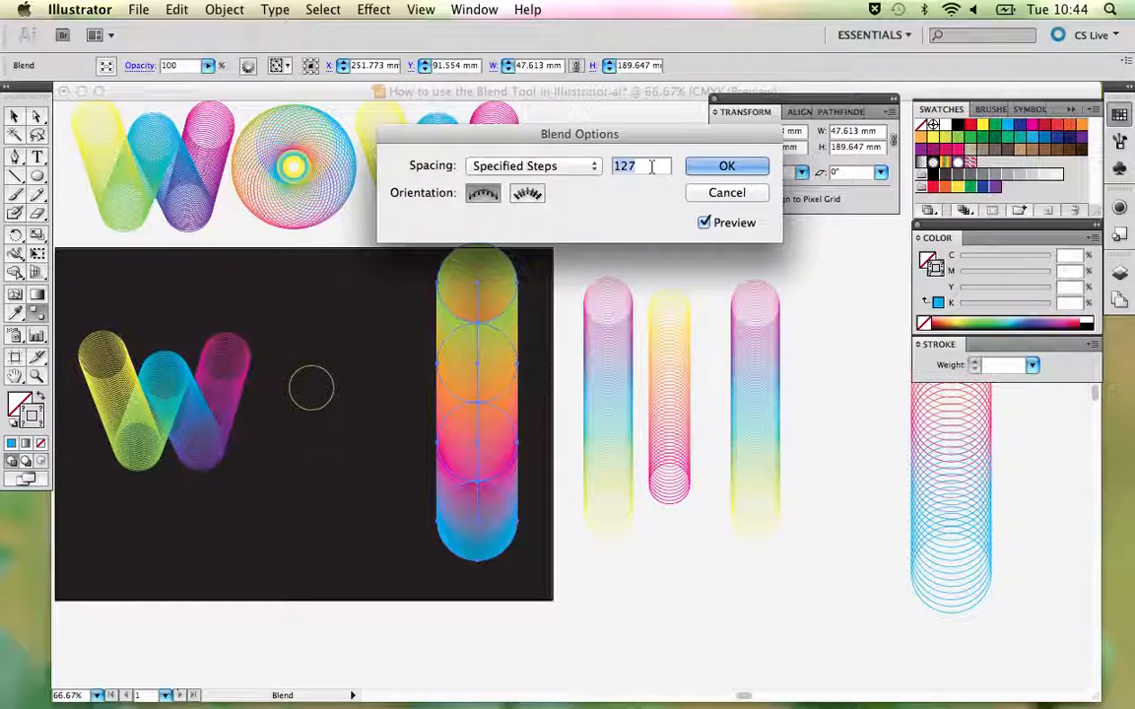
text(50)
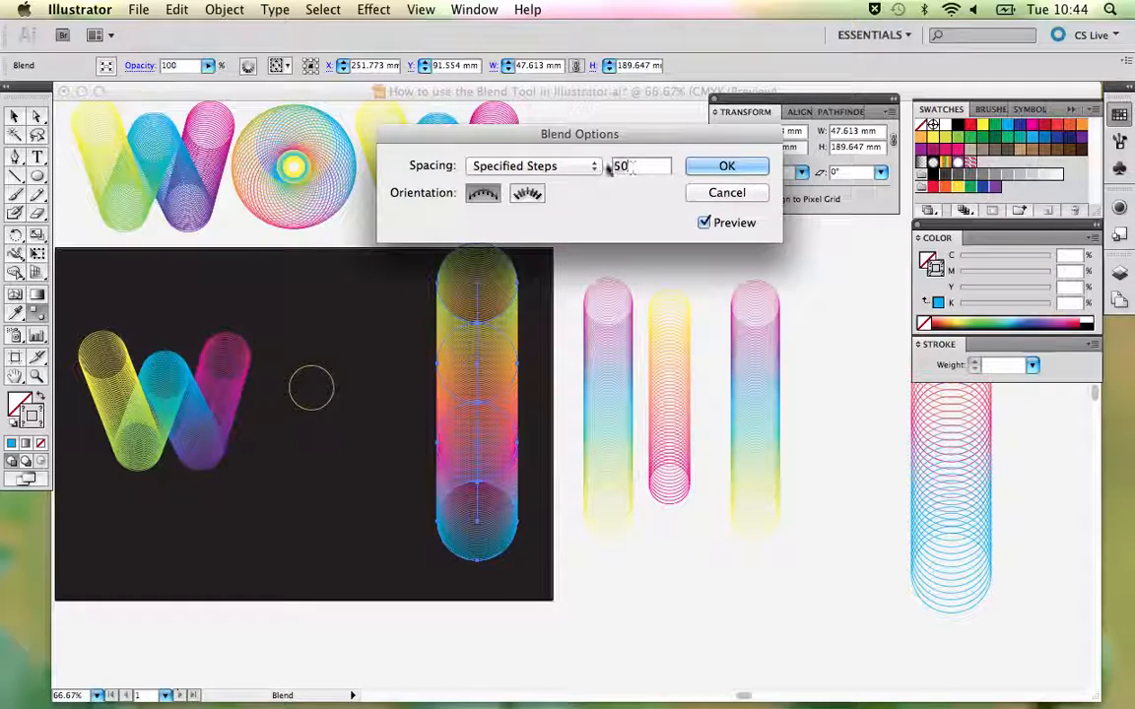
text(30)
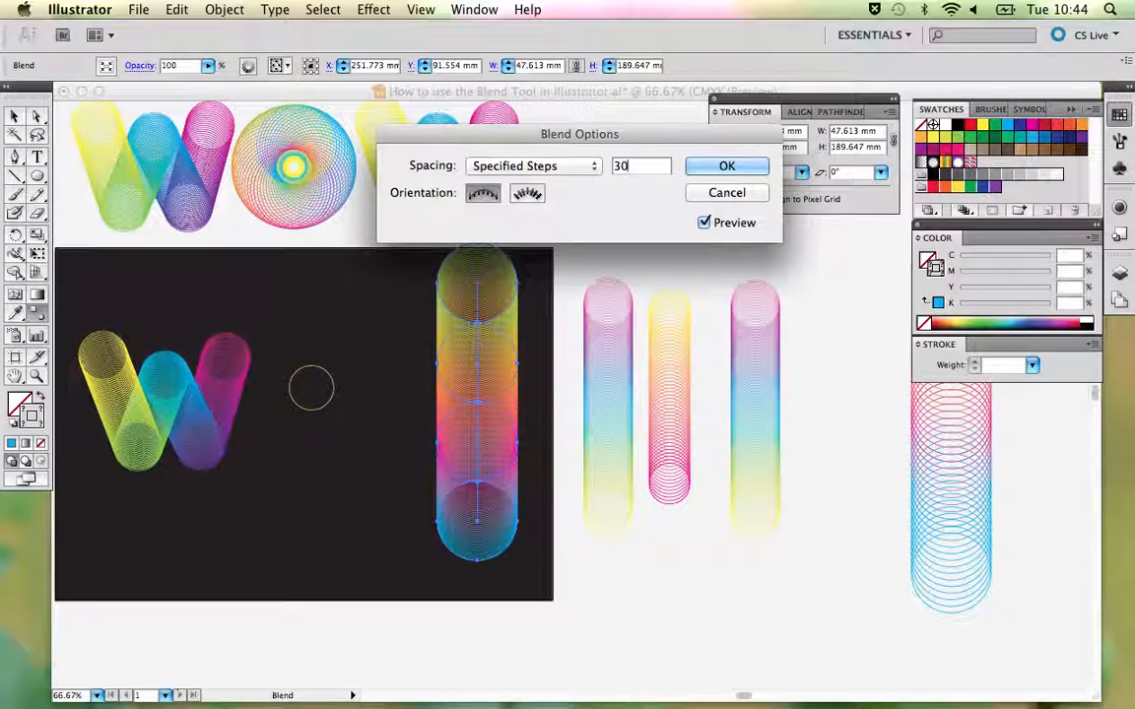
click(727, 168)
key(v)
click(597, 240)
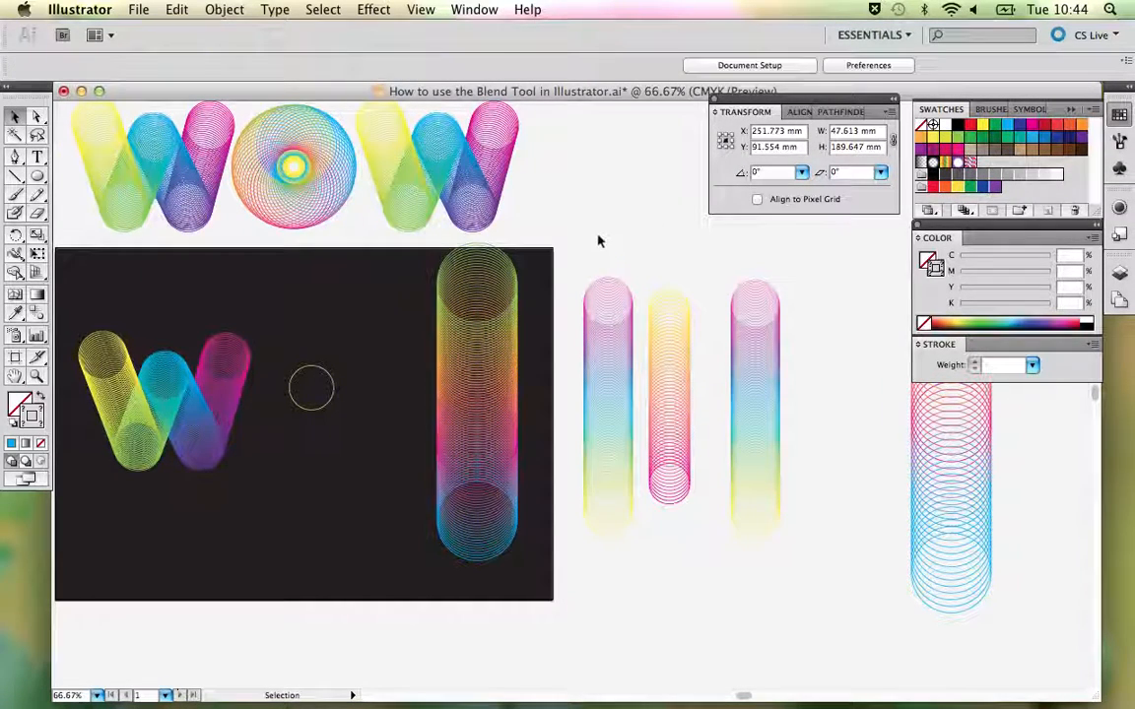
- Draw a yellow circle outline about 22.8 mm wide in the black artboard and set its width and height to 26 mm
click(455, 430)
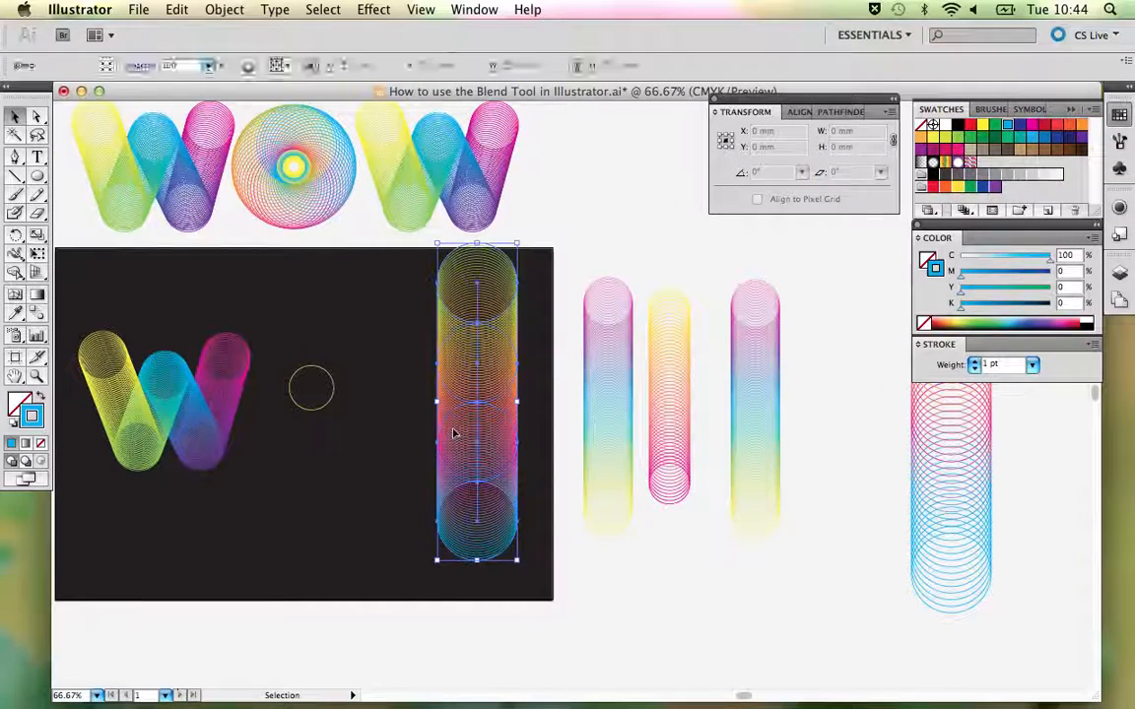
click(370, 415)
click(335, 387)
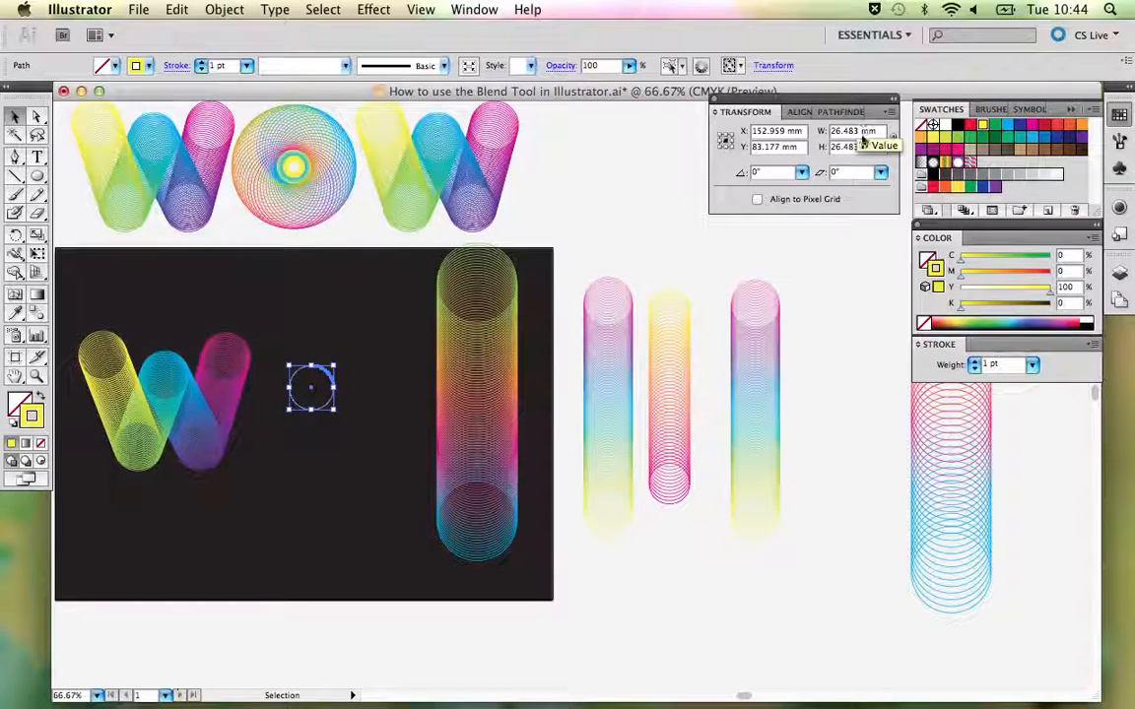
key(l)
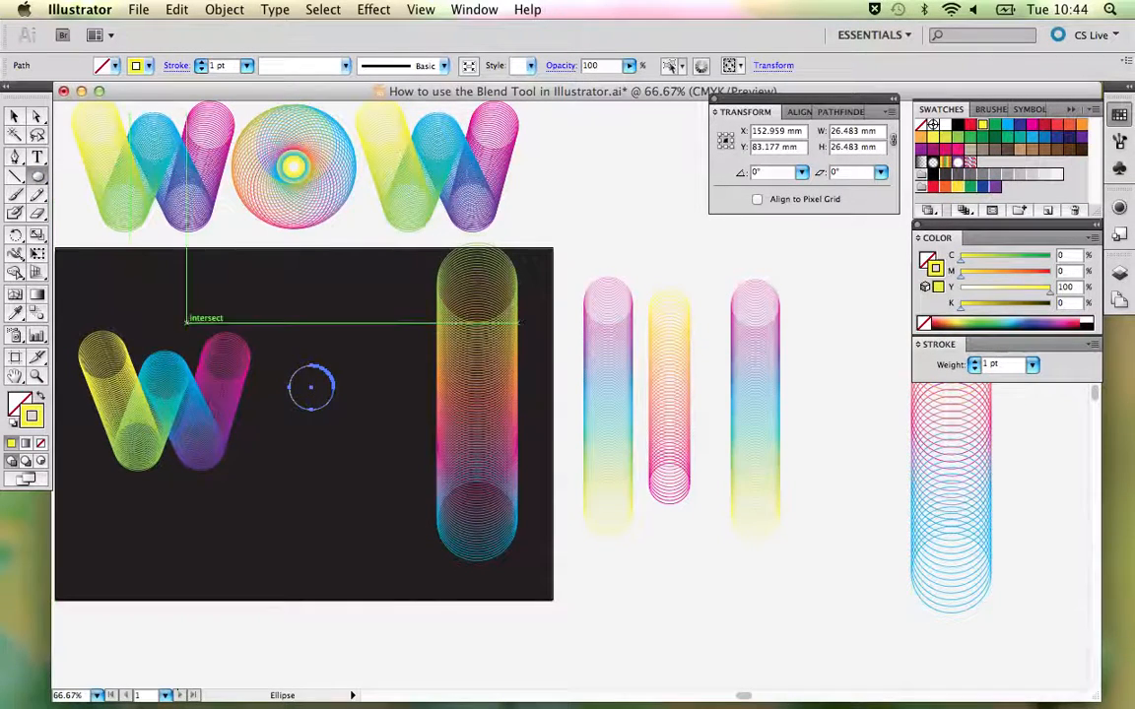
drag(341, 291, 380, 326)
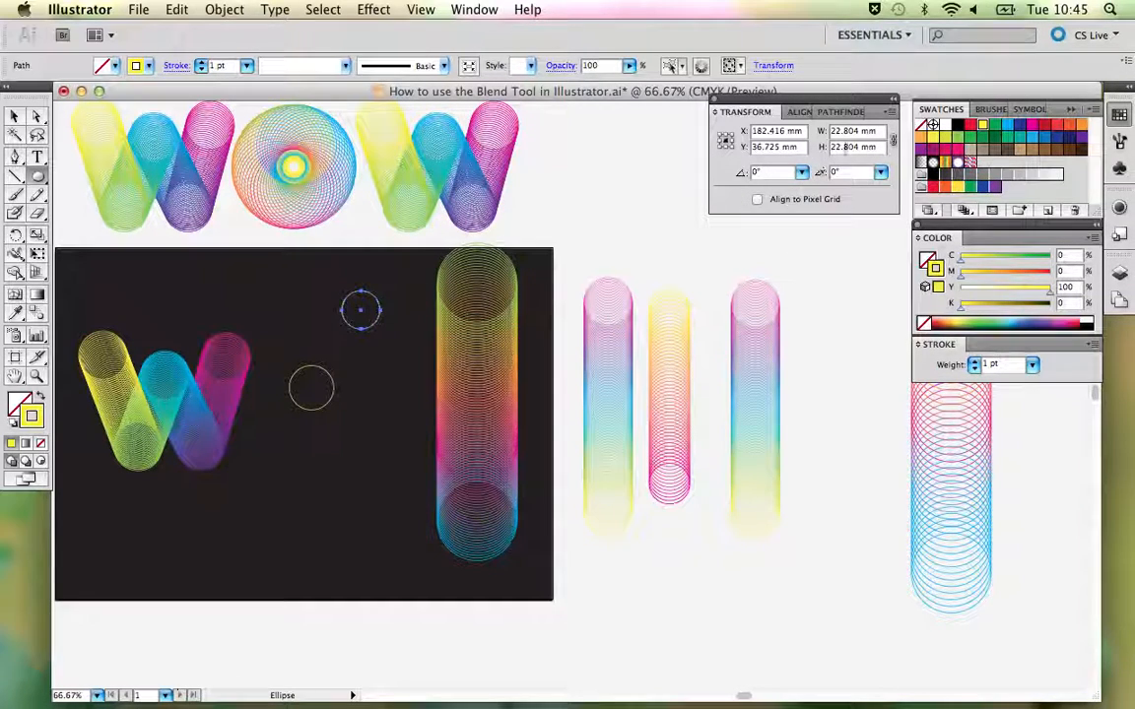
double_click(858, 131)
text(26)
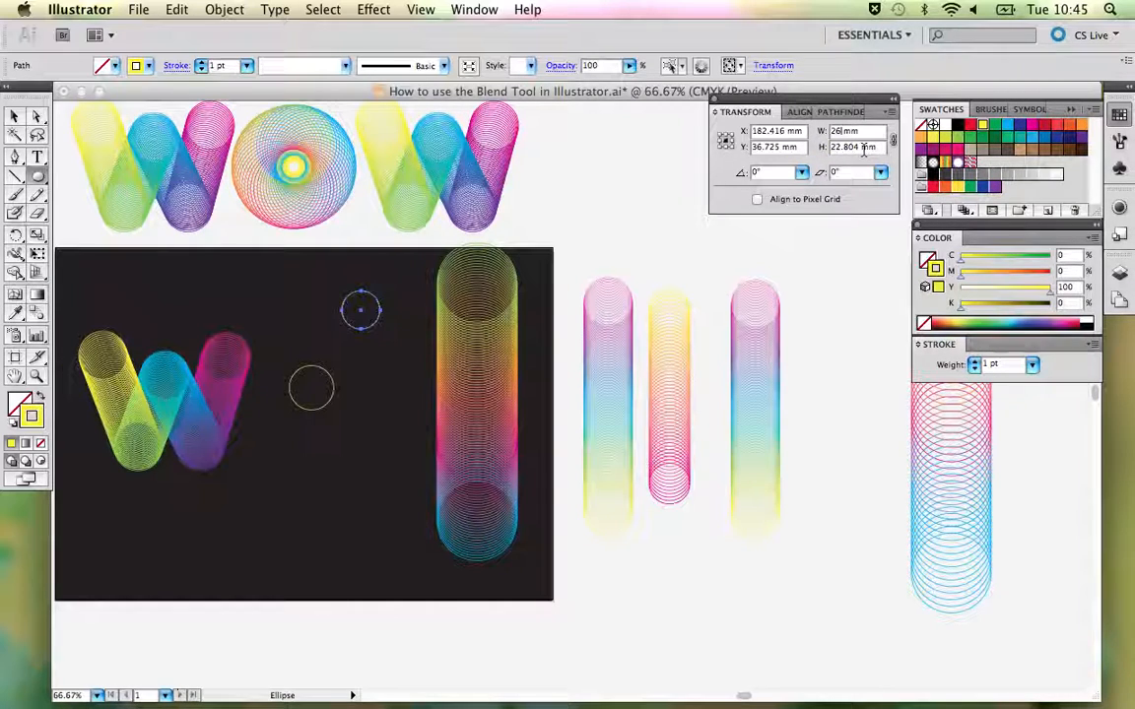
key(Return)
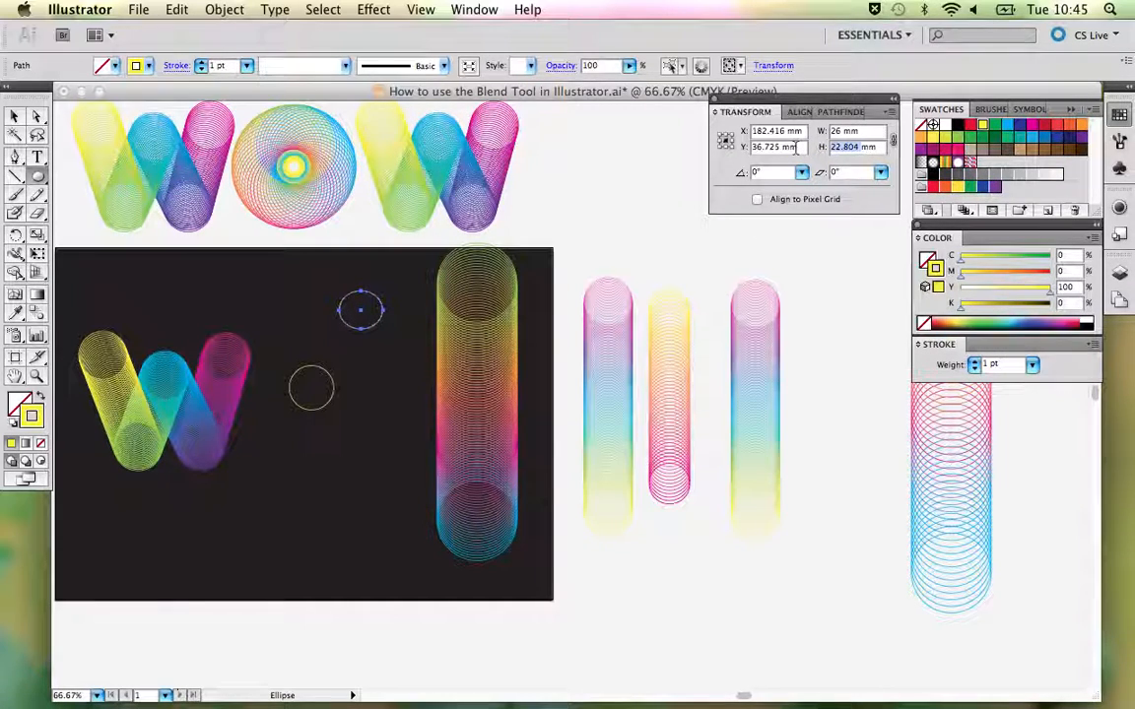
text(26)
key(Return)
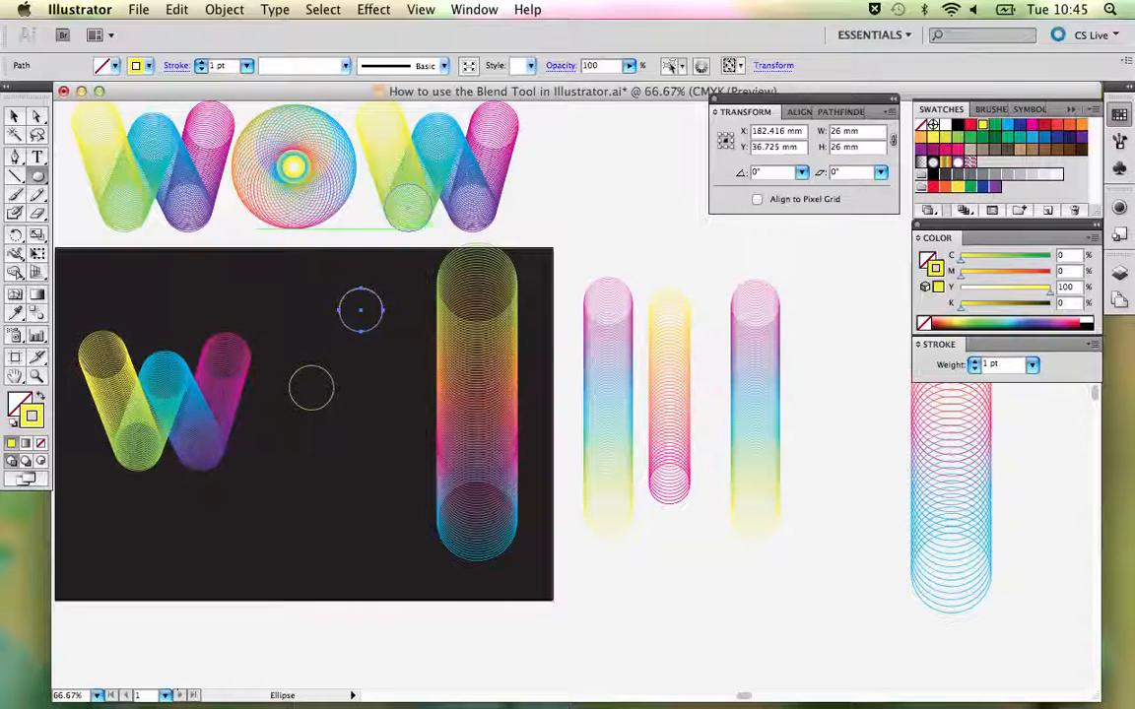
- Delete the older yellow circle between the W and the tall four-circle blend
click(14, 116)
click(311, 386)
key(Delete)
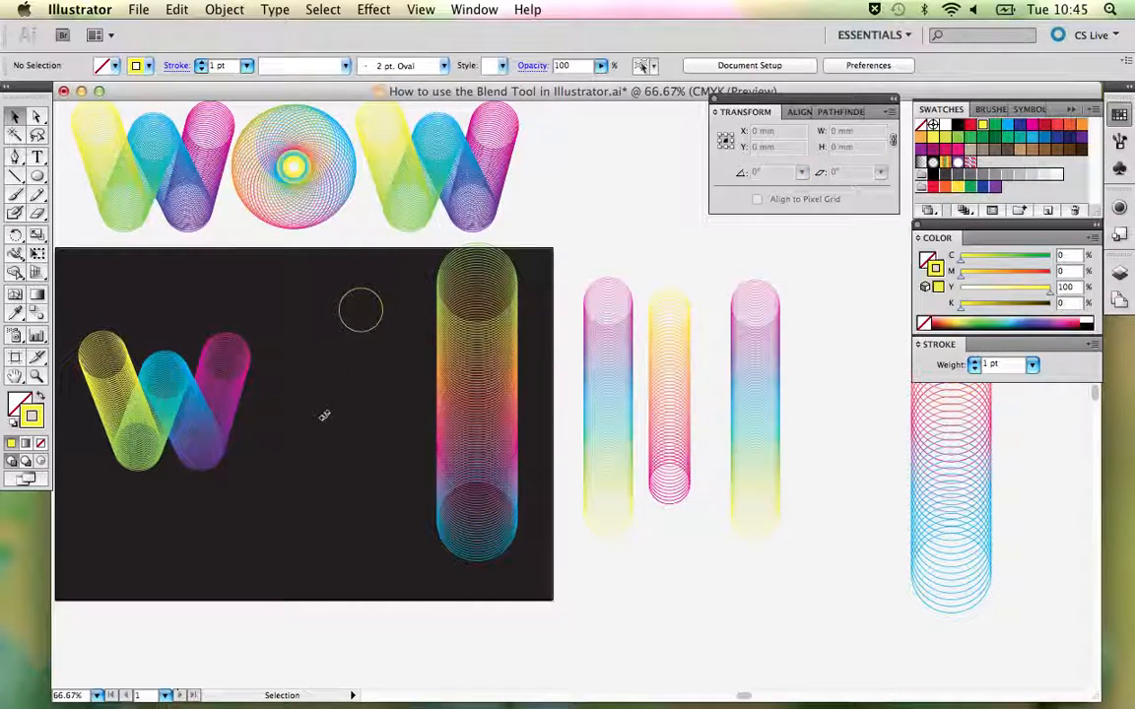
- Replace the four-circle blend's spine with the 26 mm circle and reposition the resulting O beside the W
drag(366, 296, 331, 347)
shift+click(471, 392)
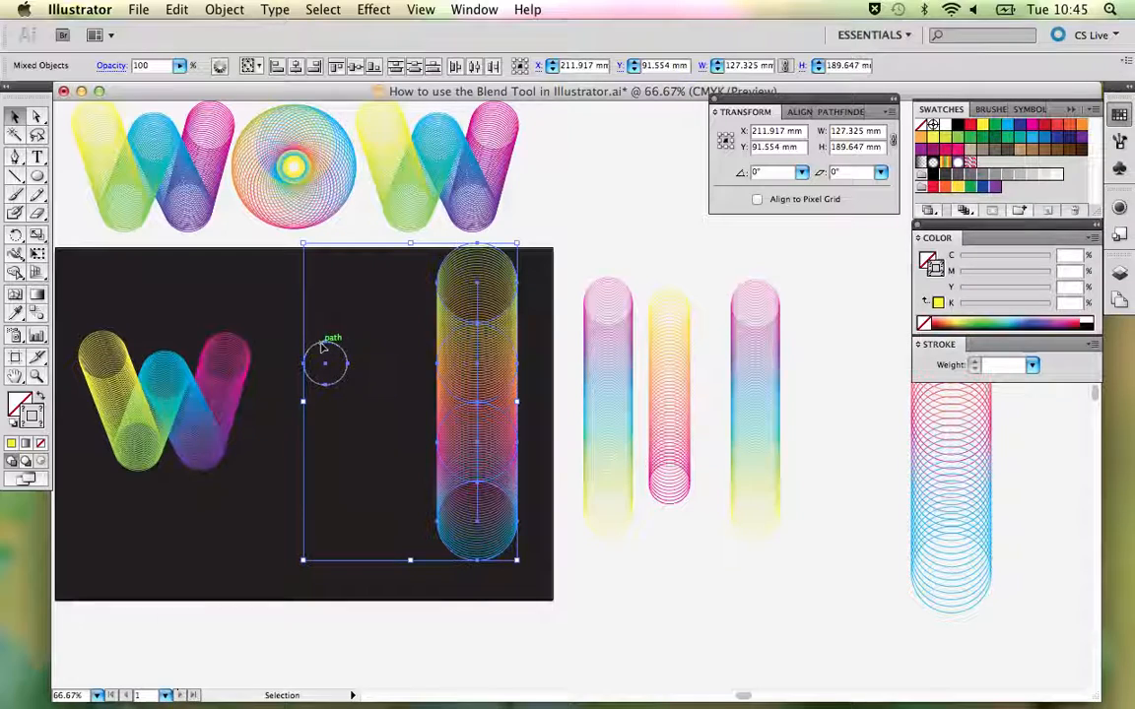
click(224, 9)
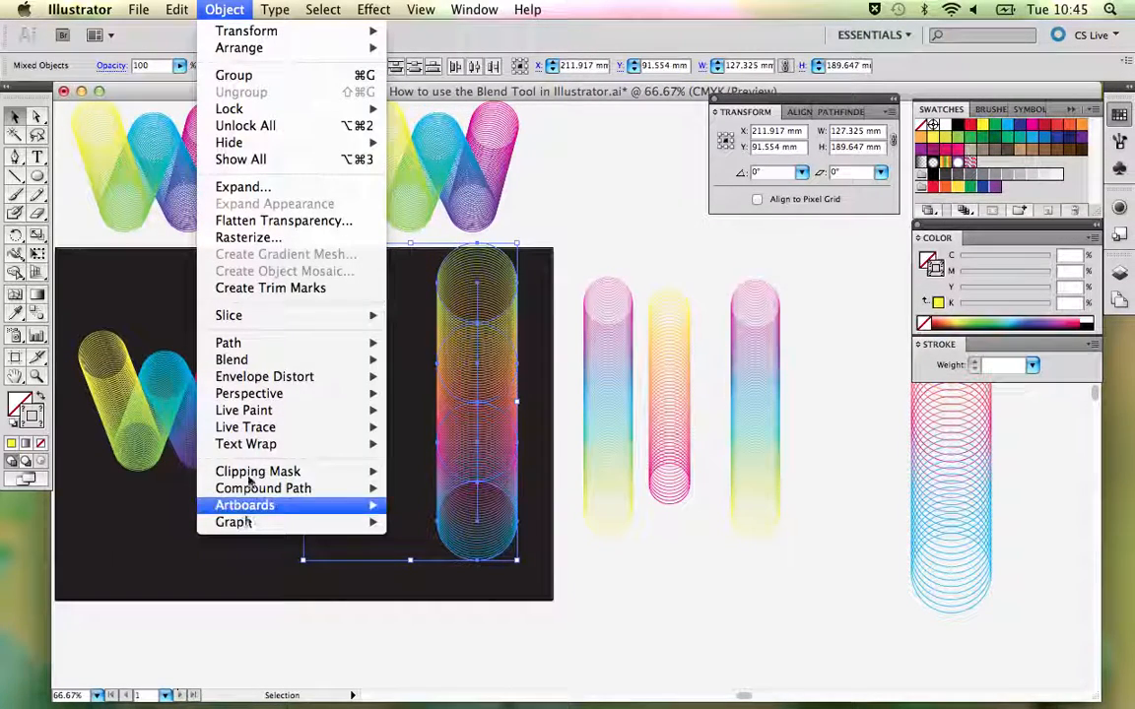
mouse_move(250, 362)
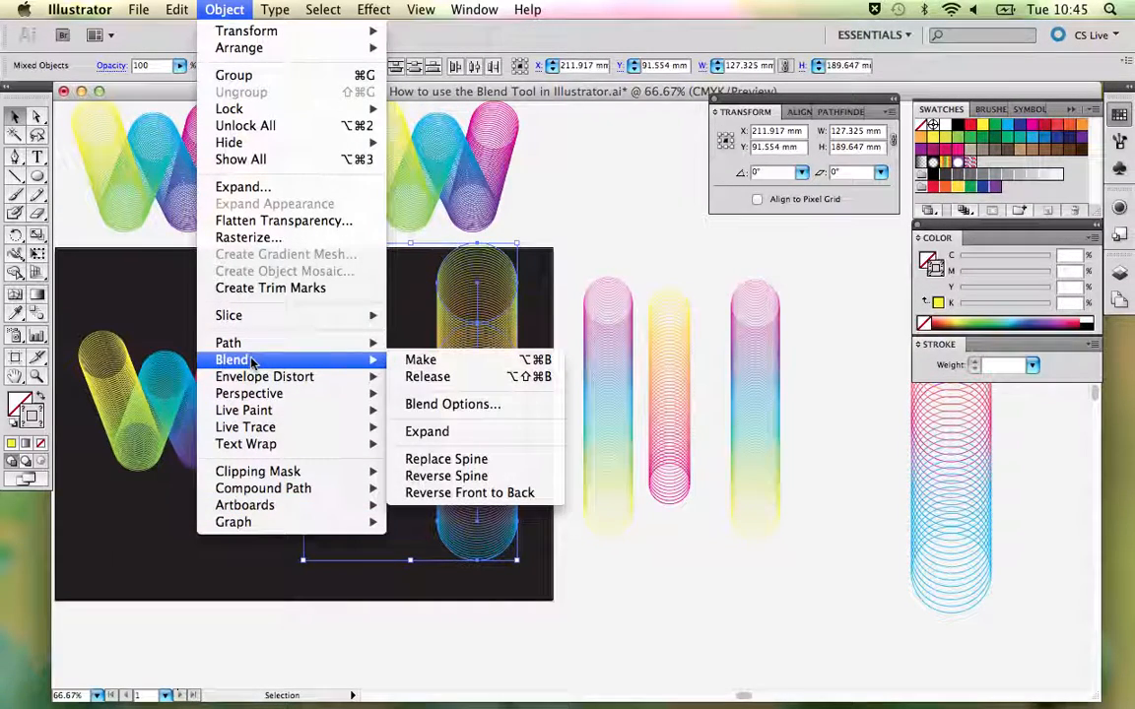
click(478, 459)
click(487, 451)
drag(347, 395, 370, 419)
click(449, 417)
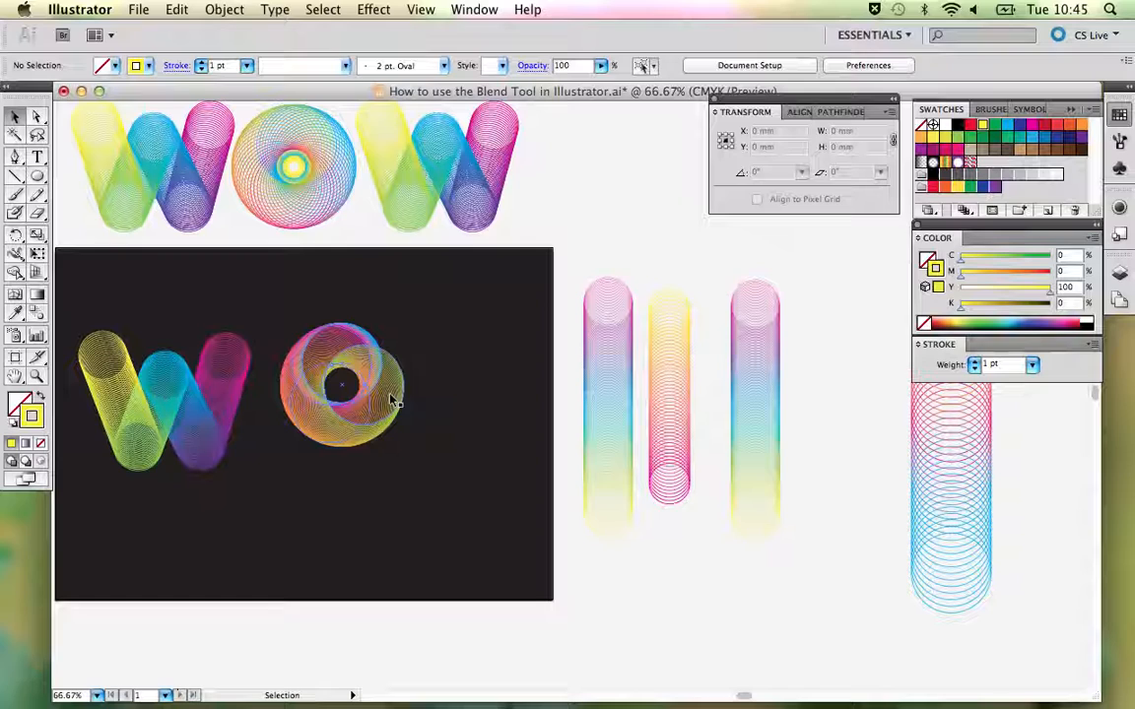
- Display the artwork in outline view and select the circular spine at the centre of the O
key(a)
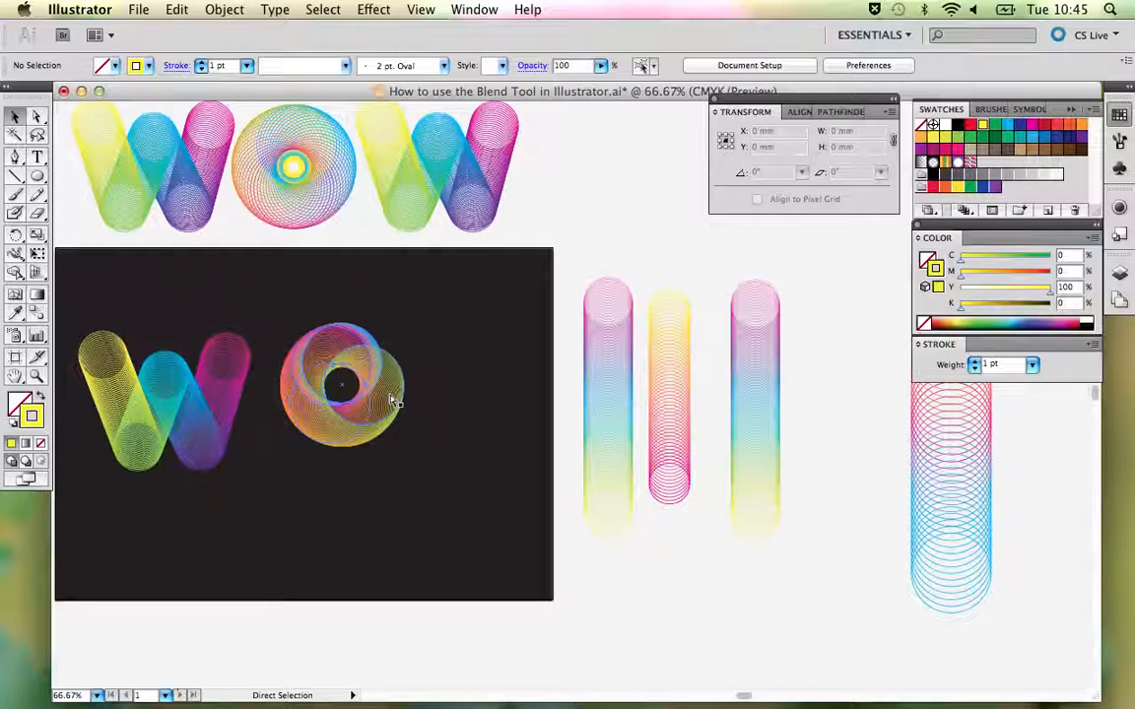
key(super+y)
drag(260, 299, 381, 409)
drag(451, 399, 314, 374)
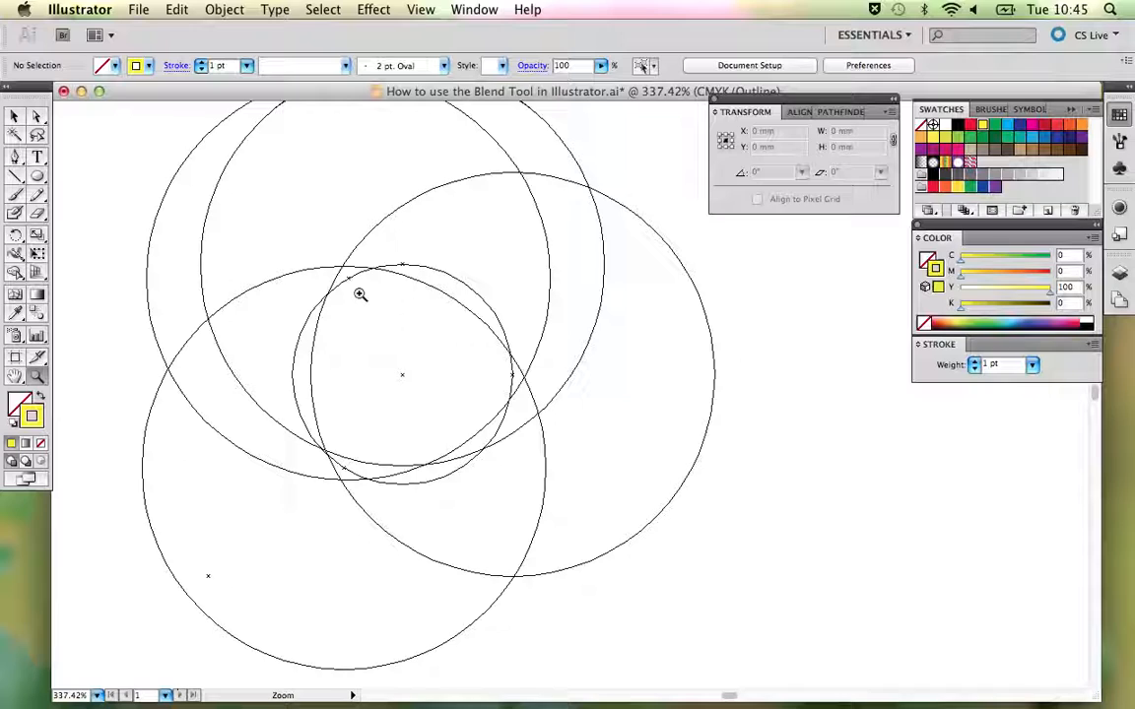
key(a)
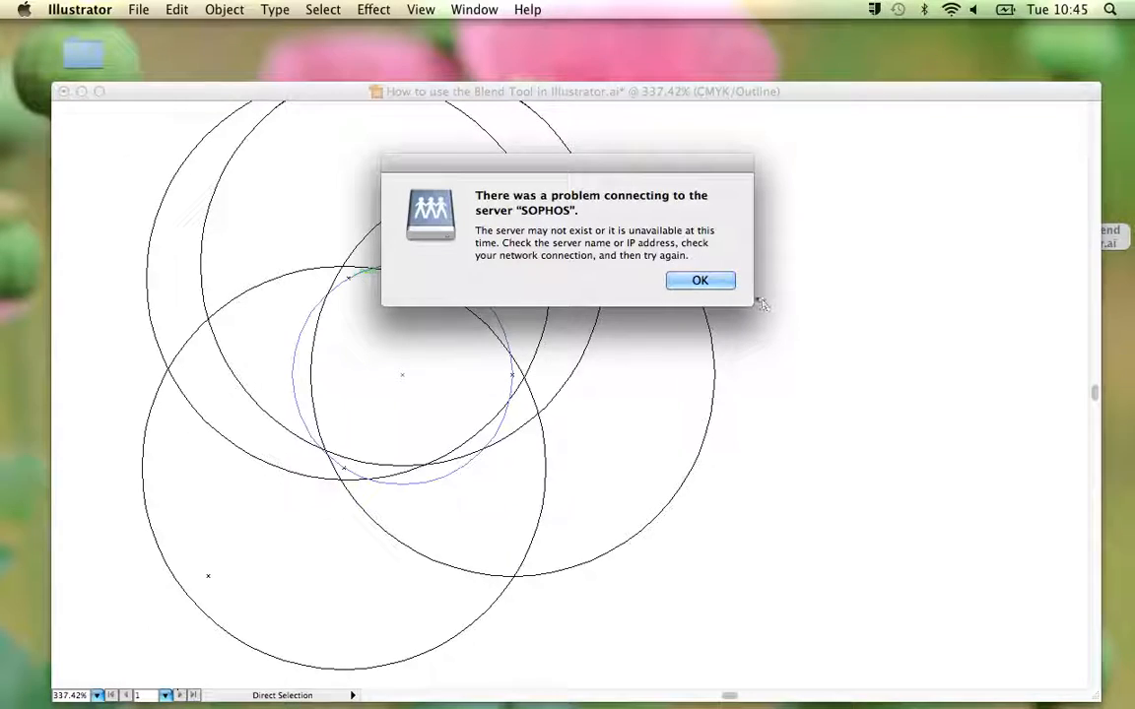
click(709, 282)
click(352, 284)
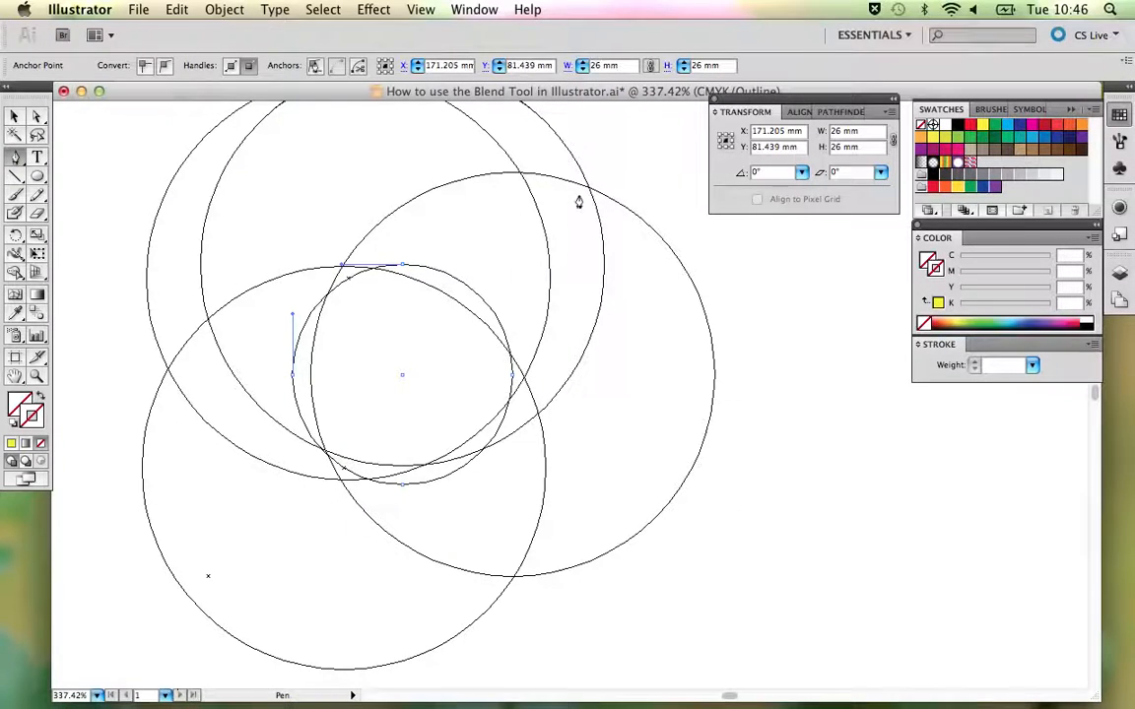
- Add closely spaced anchor points along the O's circular spine from its uppermost anchor round to its rightmost one
click(420, 266)
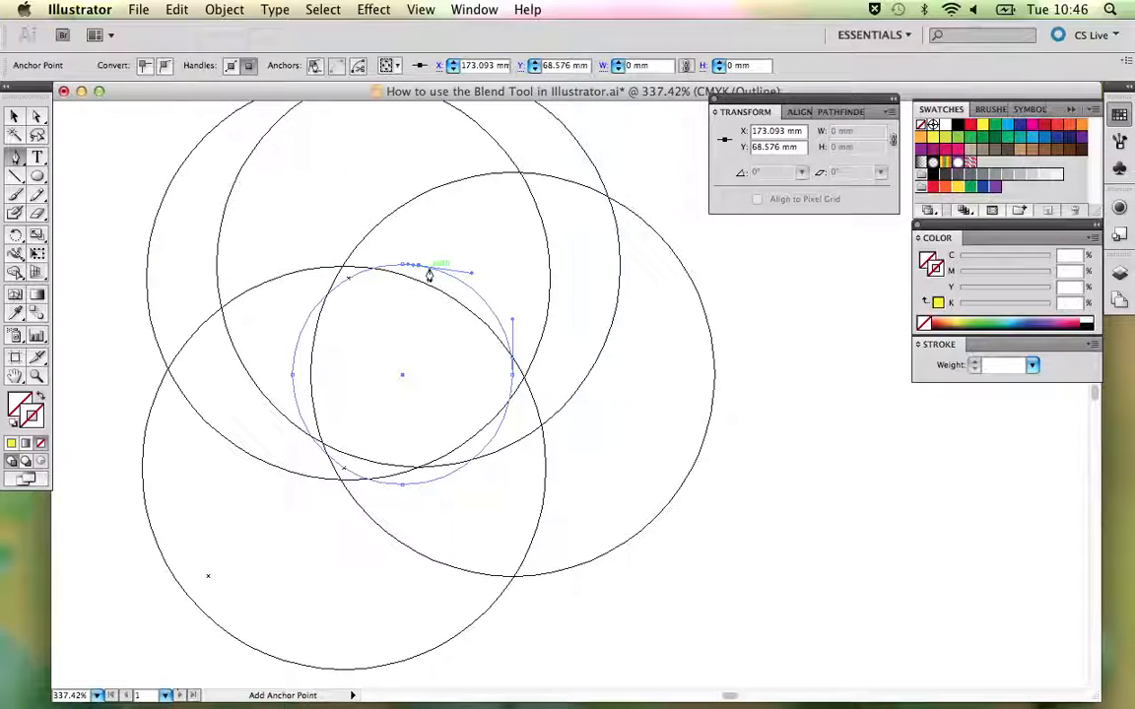
drag(428, 275, 494, 321)
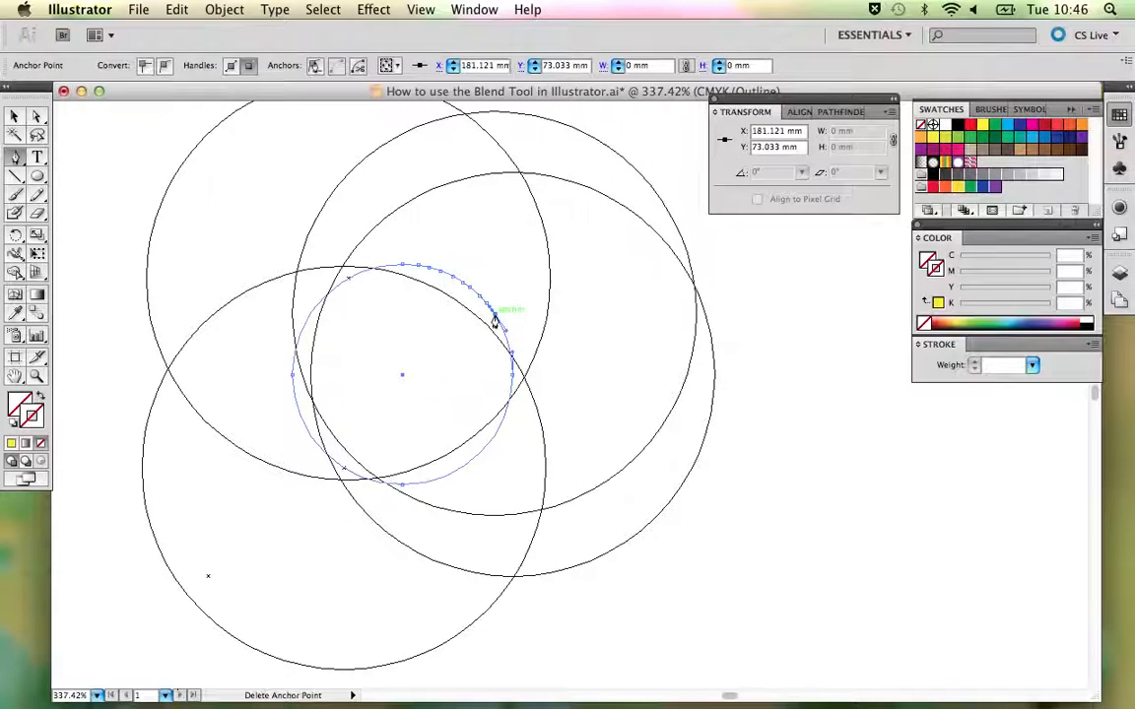
key(super+y)
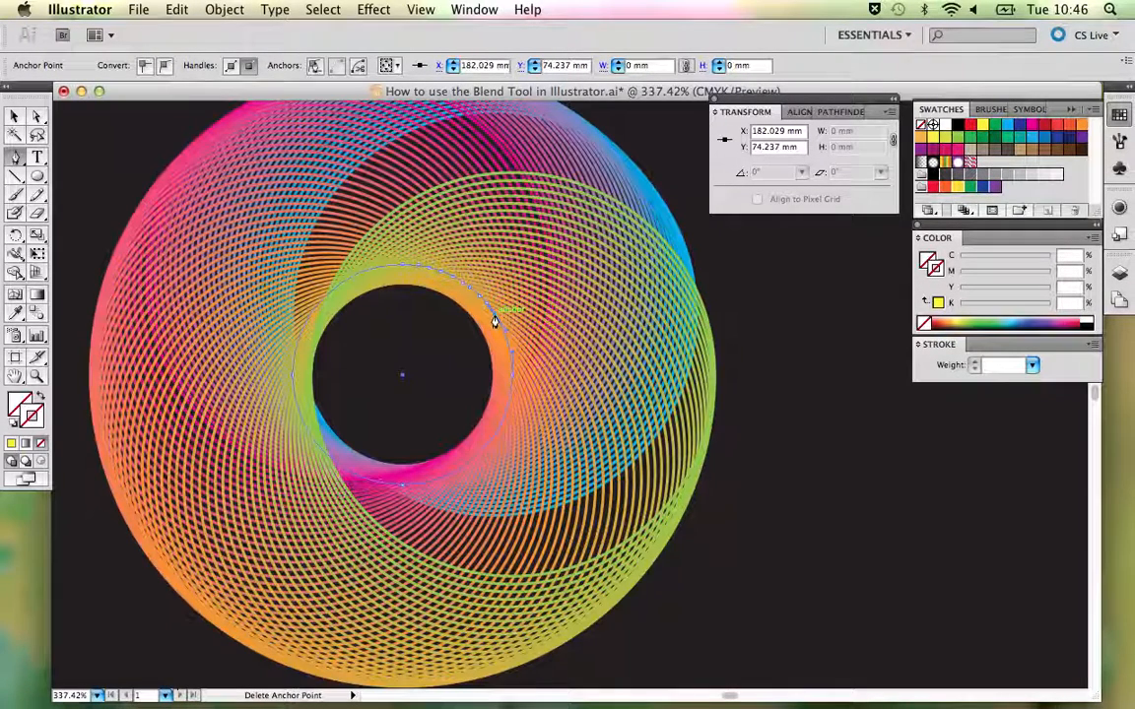
drag(500, 331, 510, 359)
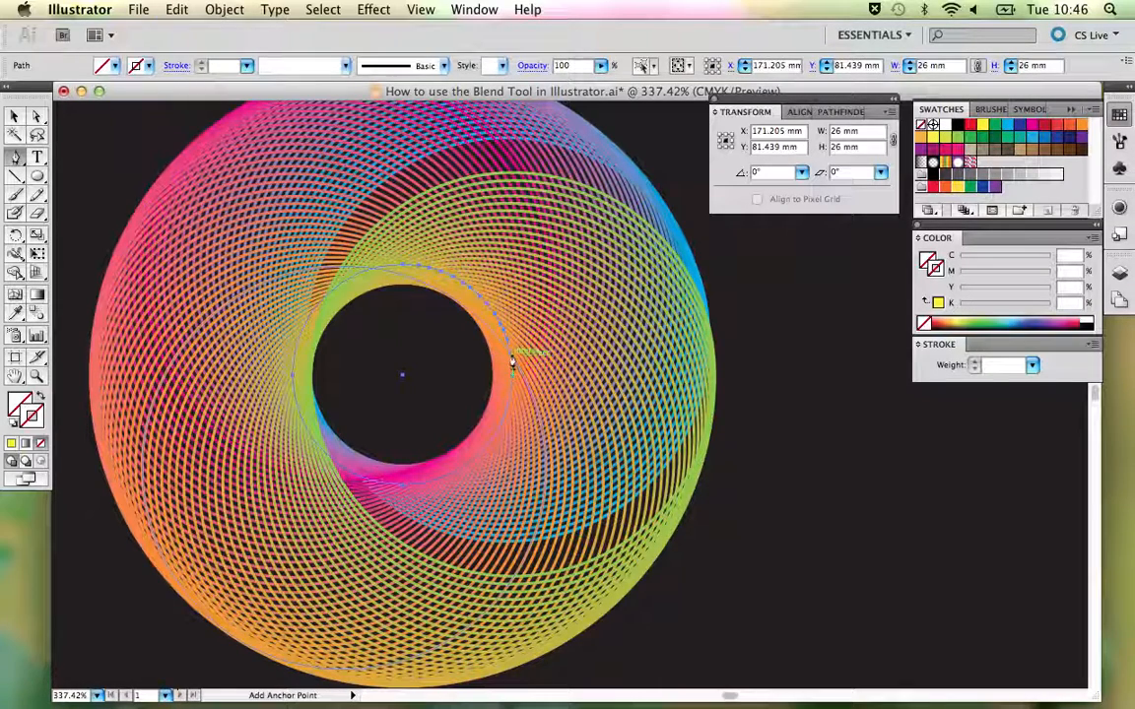
drag(509, 358, 511, 369)
key(super+z)
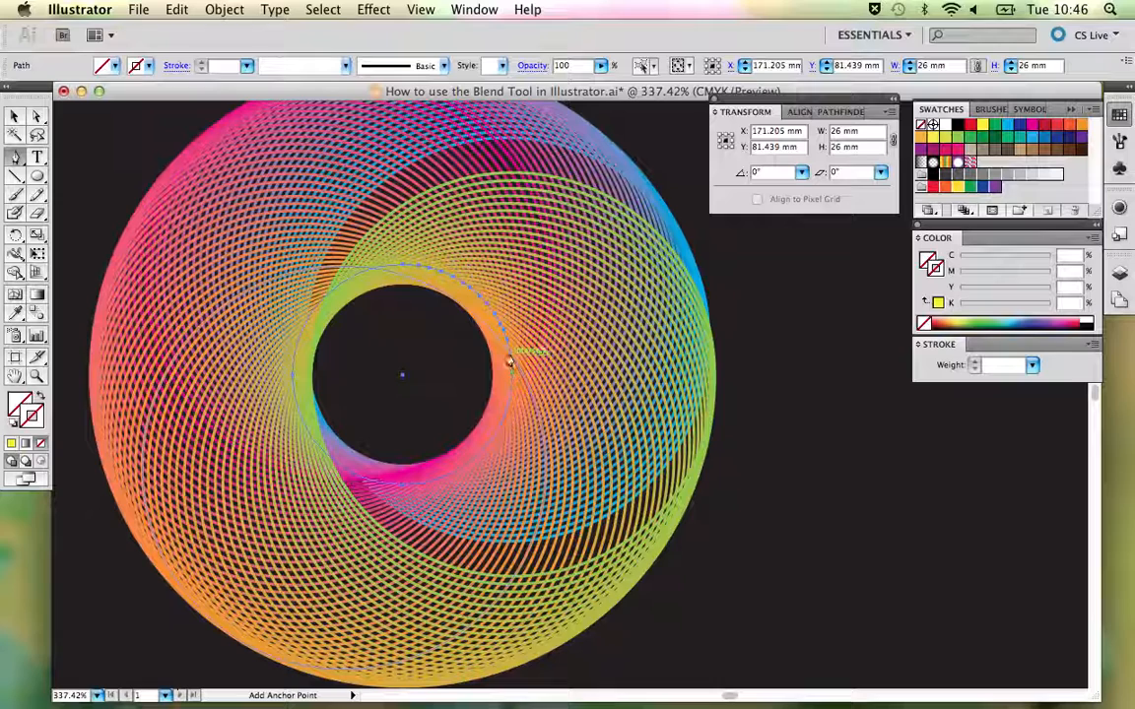
key(super+y)
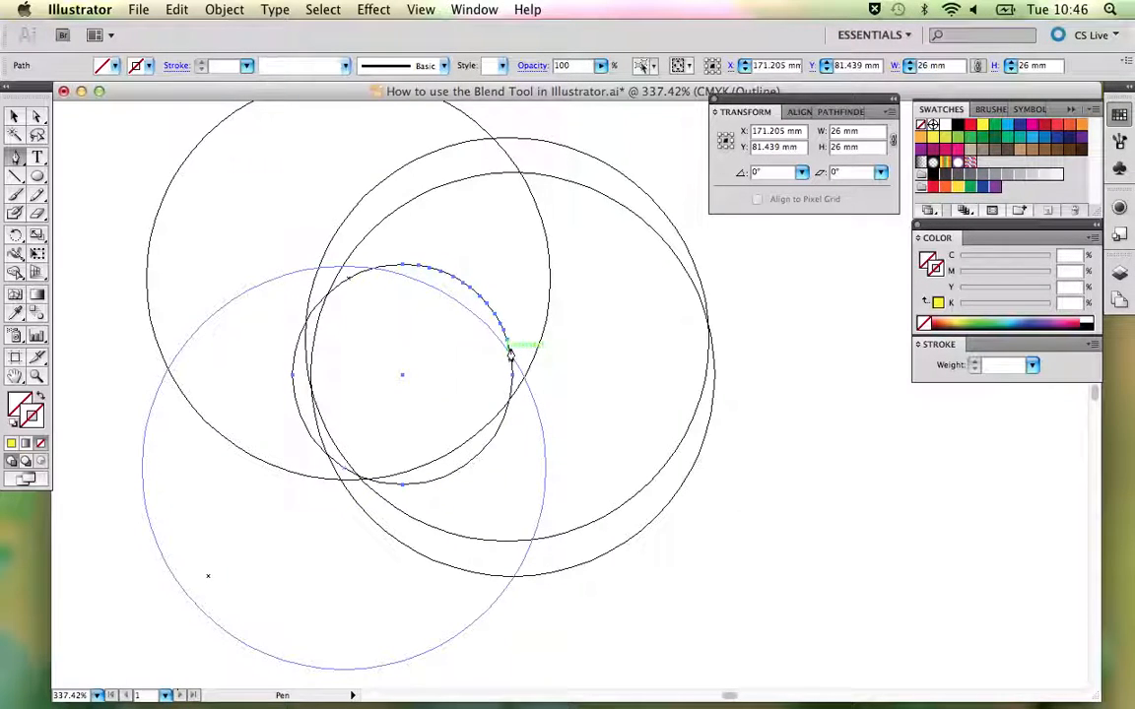
click(510, 367)
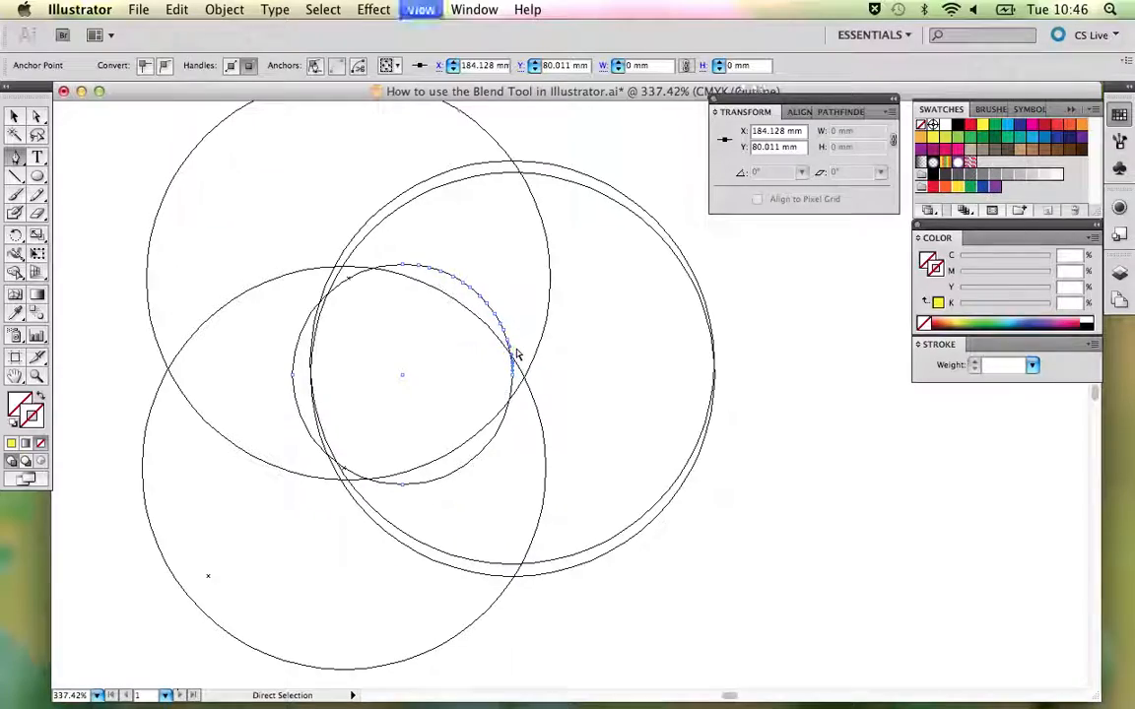
- Return to the colour preview and deselect the spine to examine the whole O beside the W
key(super+y)
key(super+minus)
key(super+minus)
key(super+minus)
key(super+minus)
key(super+minus)
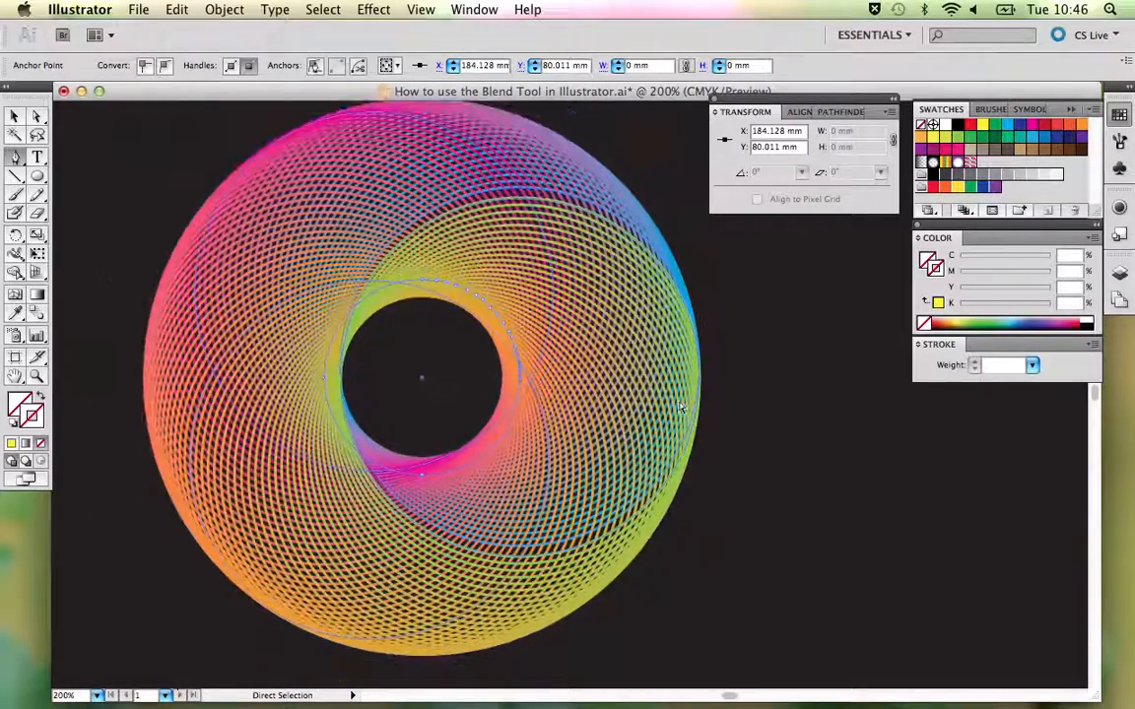
key(a)
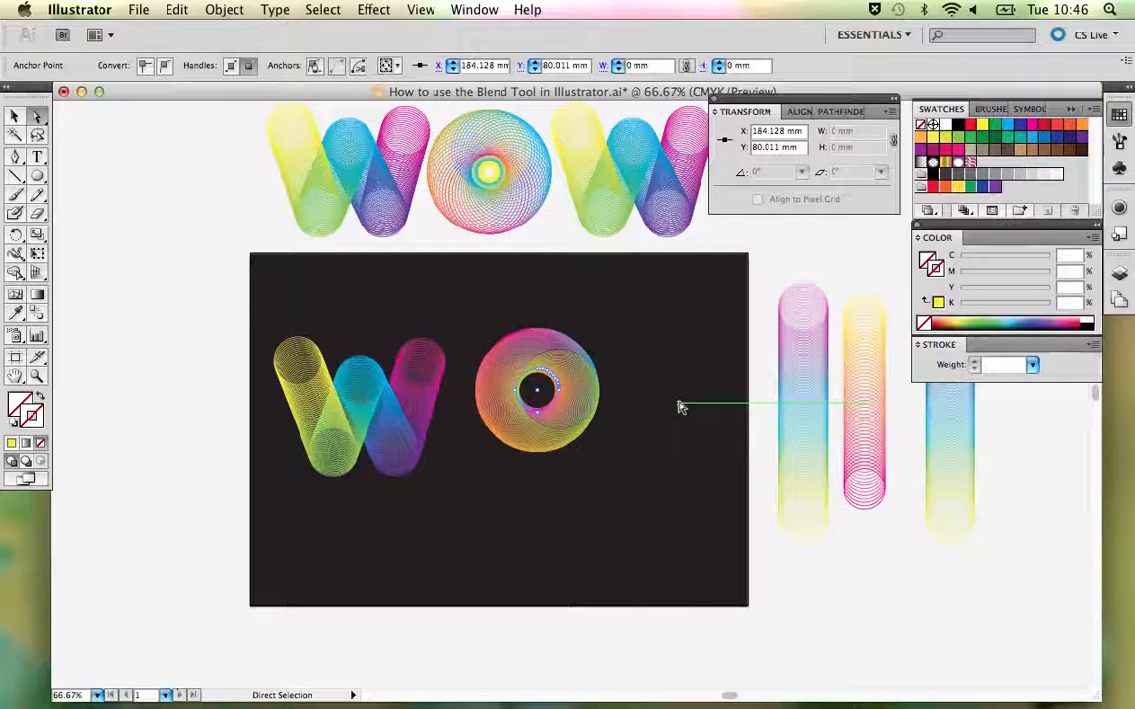
click(679, 404)
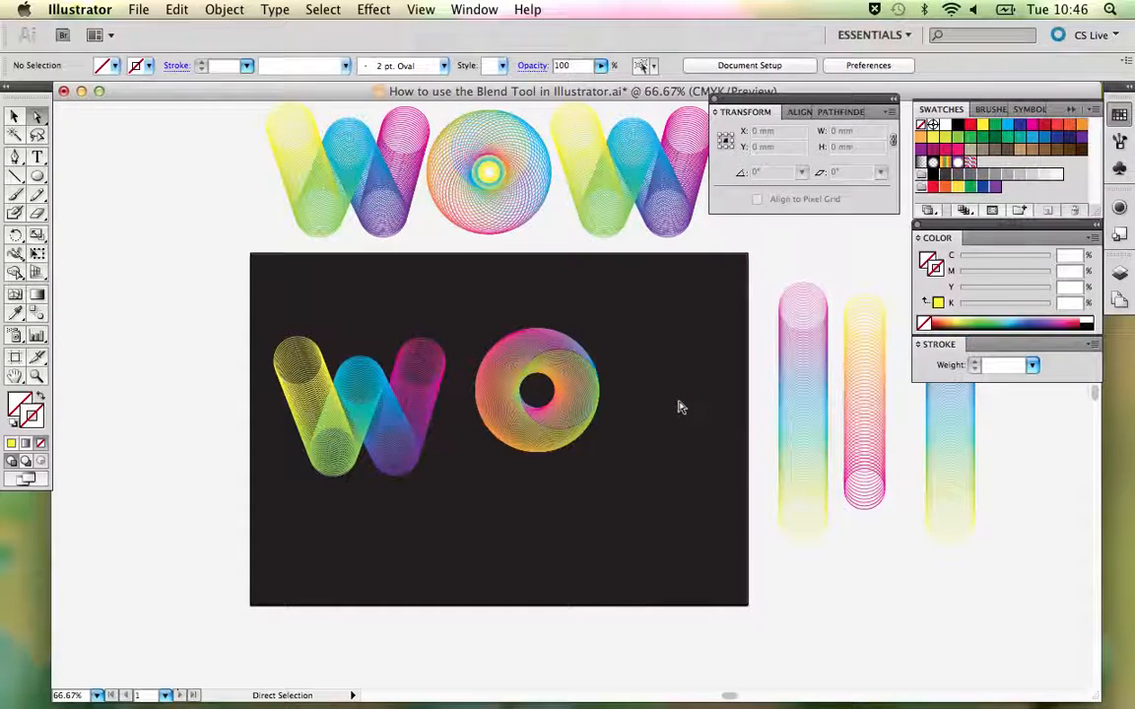
- Shift the new O downwards and place a copy of the sample WOW's O above it on the black artboard
key(v)
drag(598, 405, 579, 475)
click(524, 163)
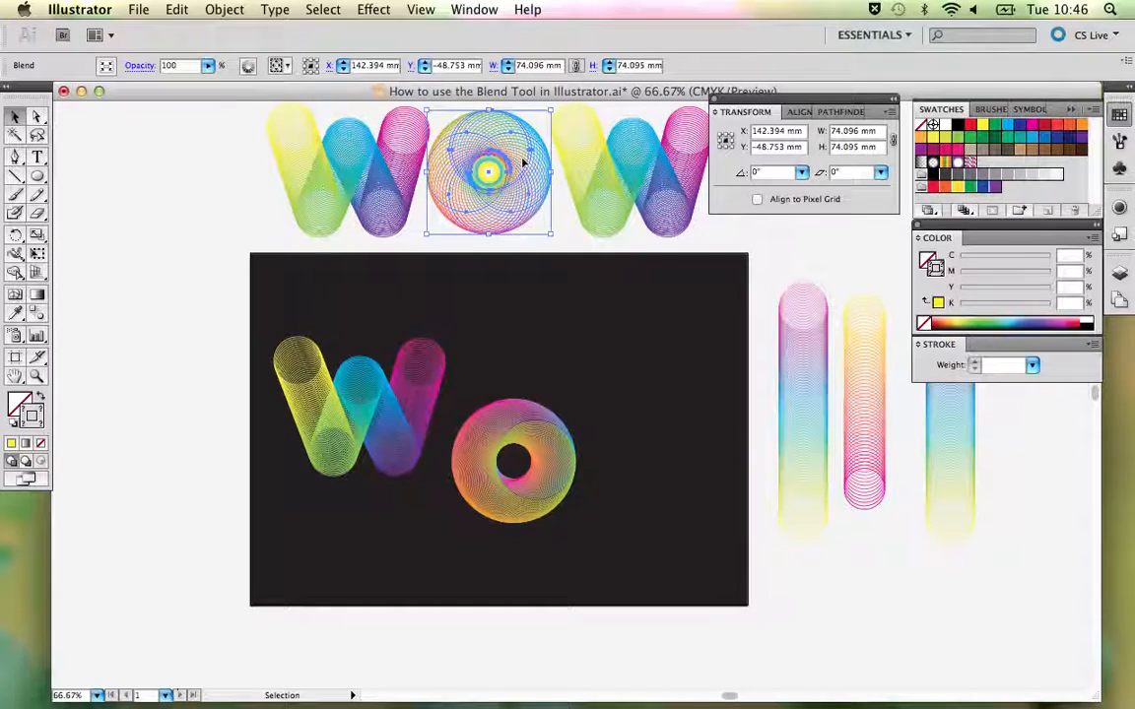
drag(524, 163, 647, 343)
click(713, 451)
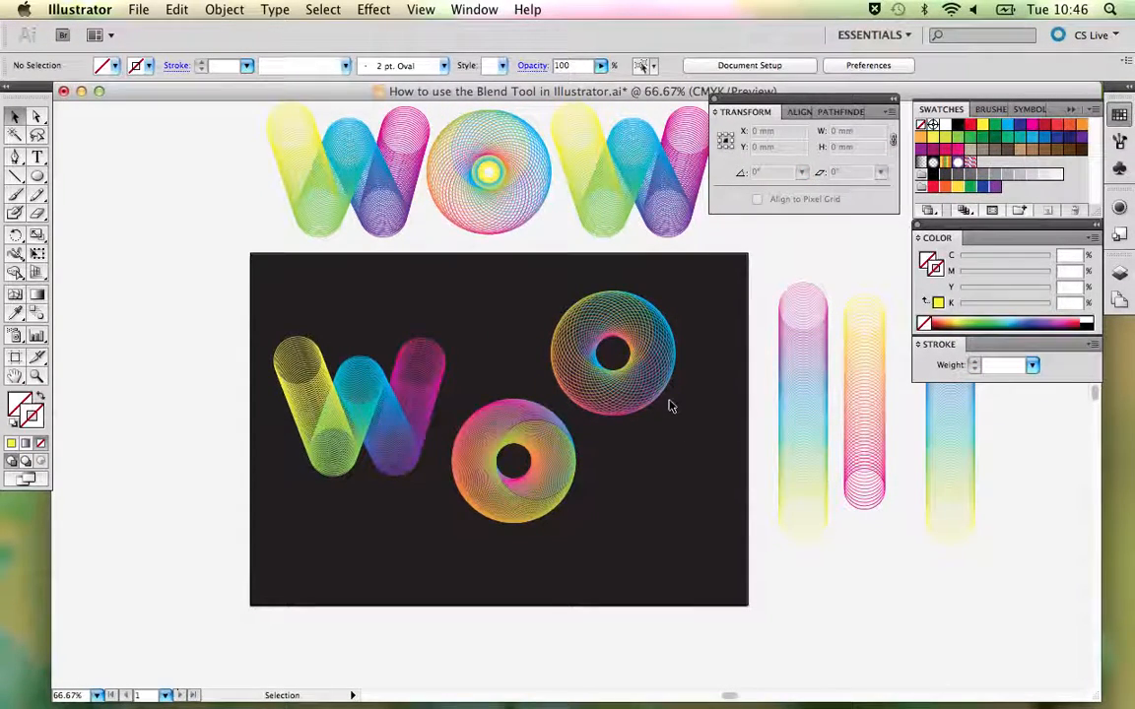
- Change the lower O's Specified Steps in the Blend Options, trying 20 before applying 18
click(563, 441)
click(621, 487)
click(543, 451)
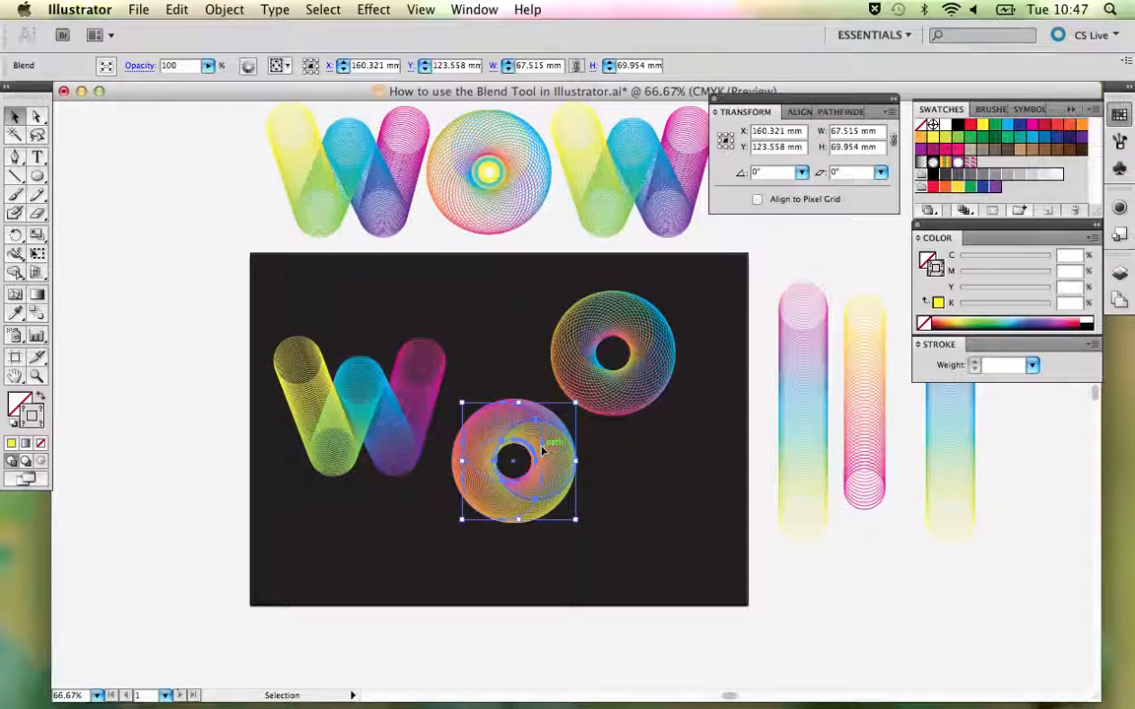
double_click(37, 314)
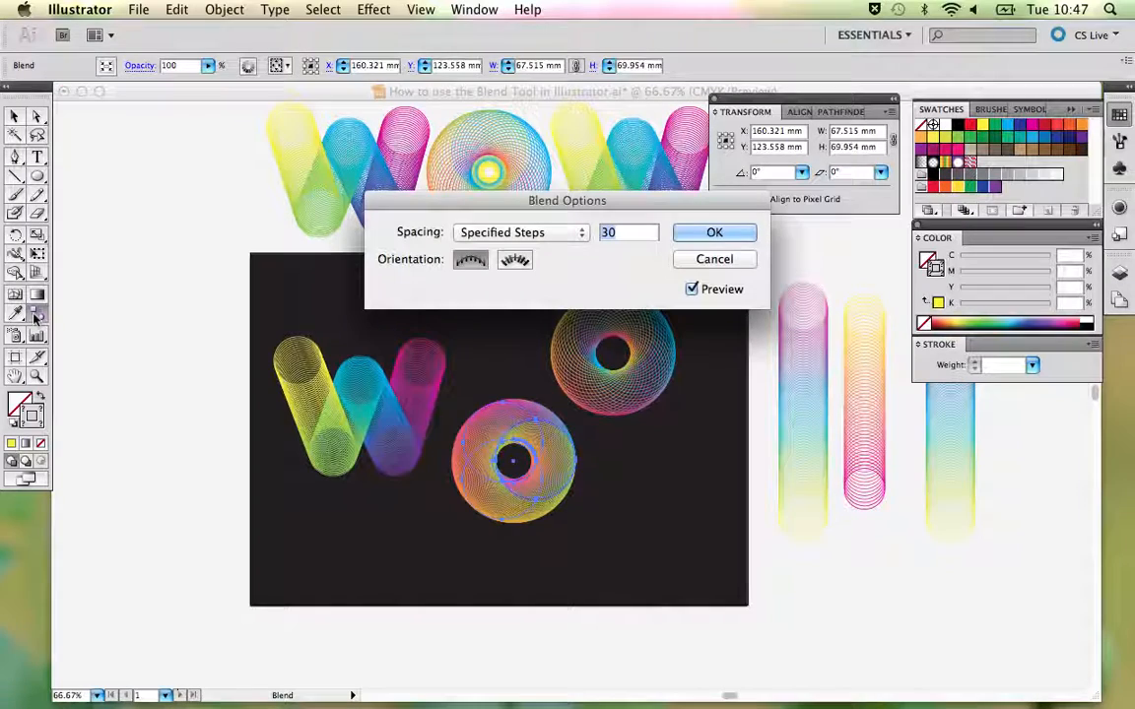
click(607, 233)
key(BackSpace)
text(2)
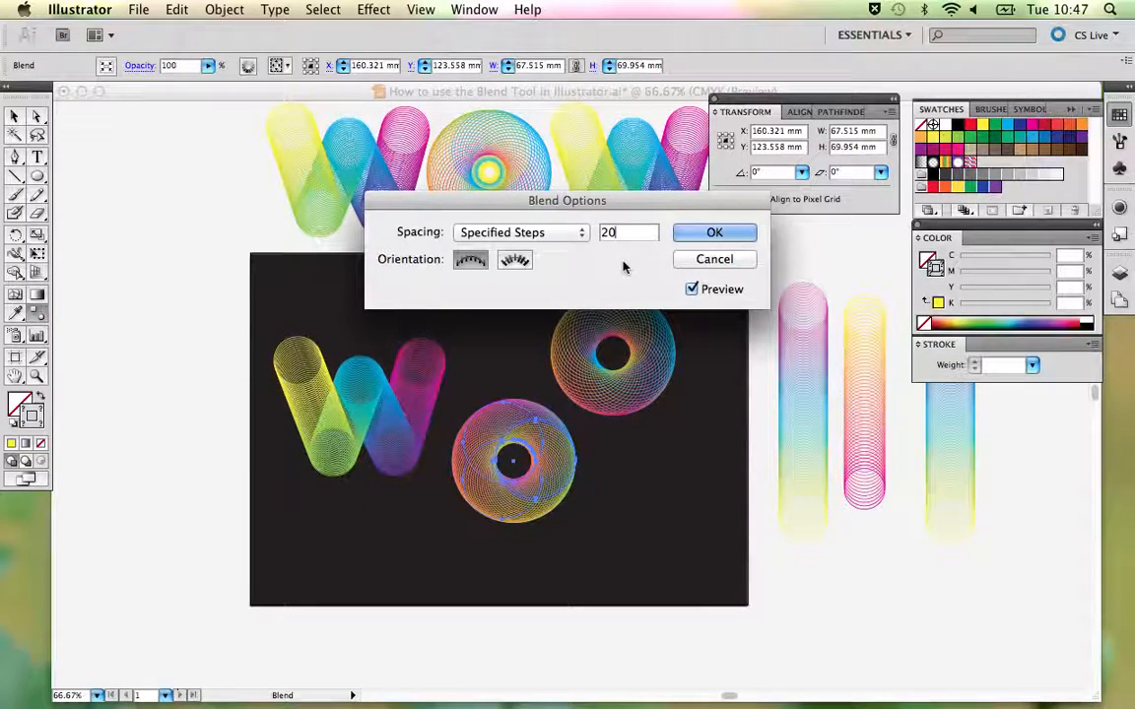
drag(615, 233, 583, 235)
text(18)
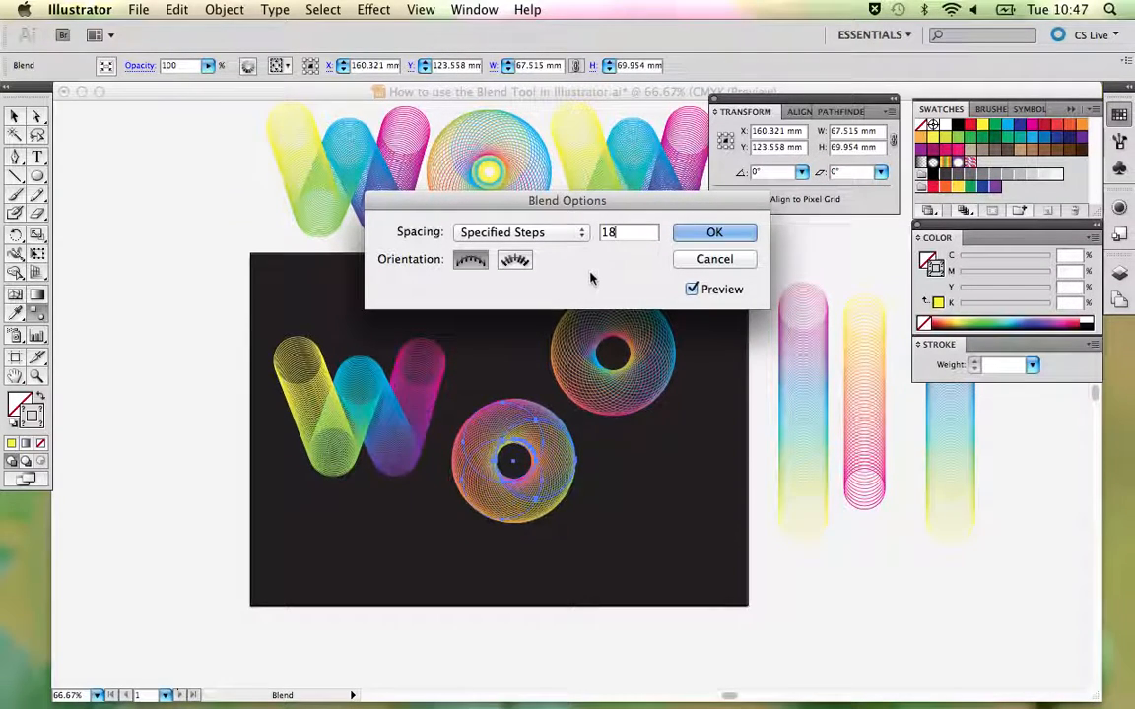
click(689, 239)
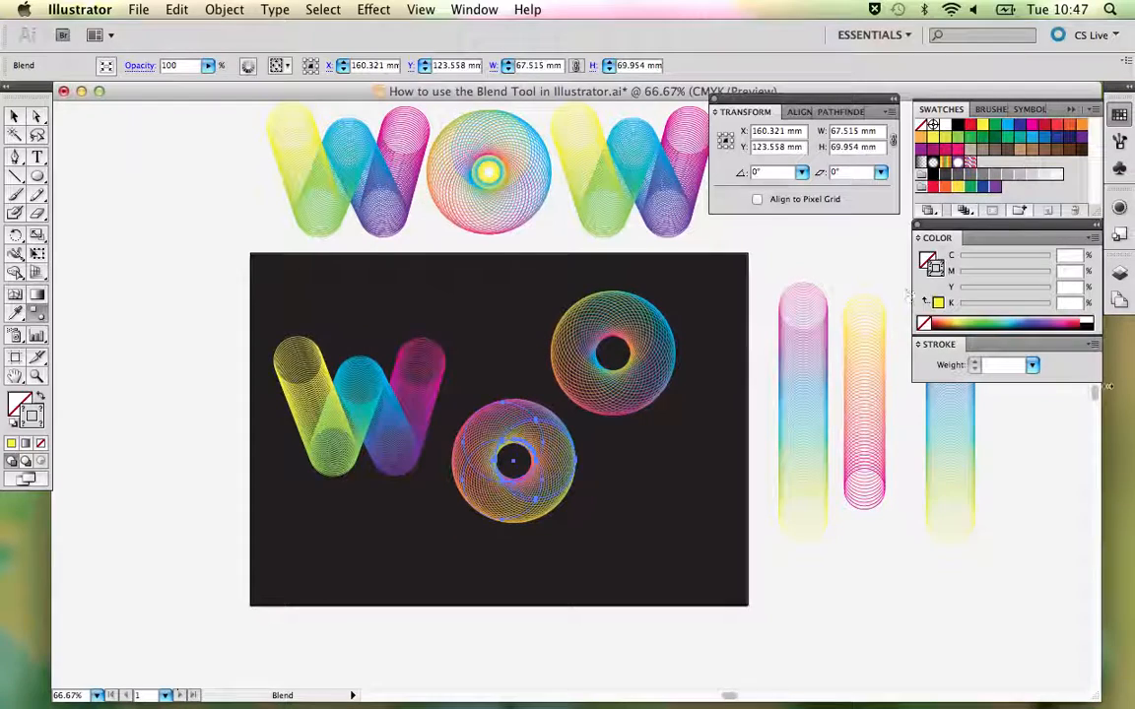
- Check the lower O's stroke weight options and deselect the O
click(1032, 366)
click(942, 364)
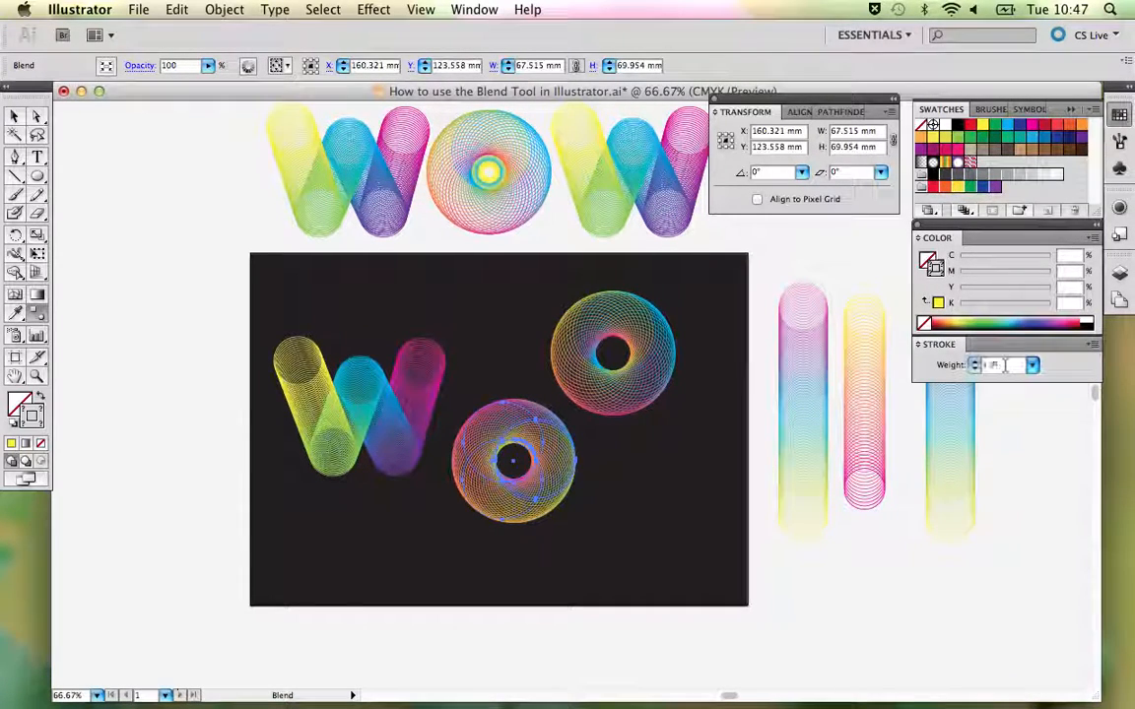
key(v)
click(641, 443)
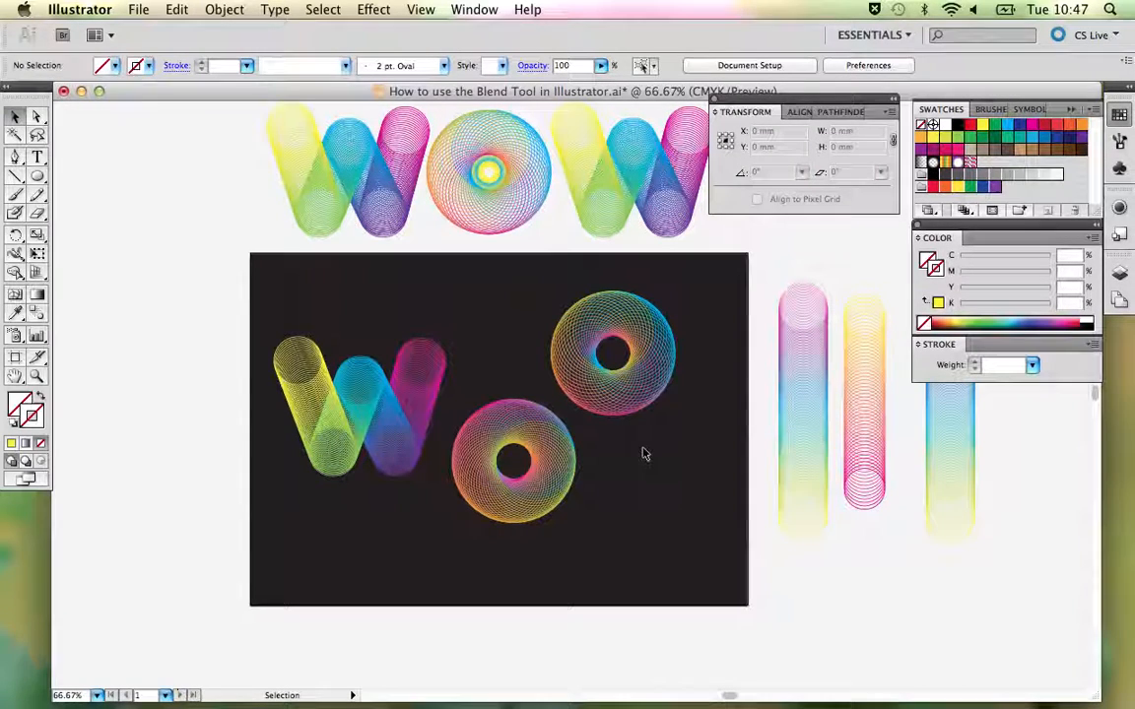
- Set the lower O's blend to 15 Specified Steps and deselect it
click(532, 444)
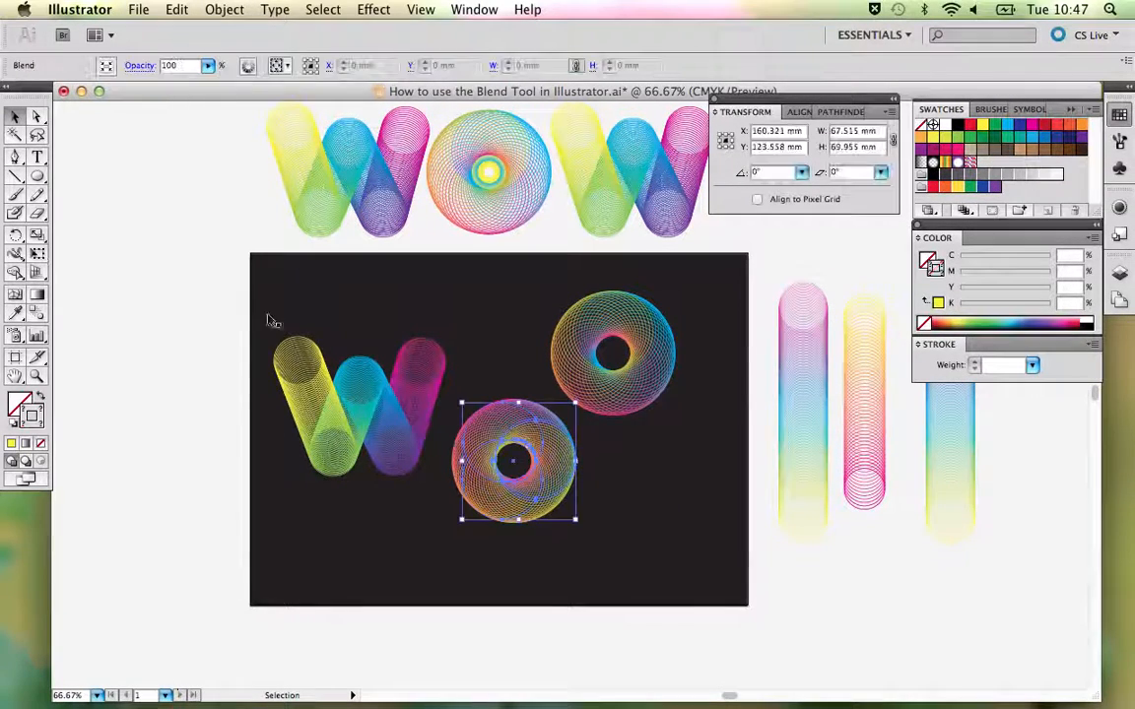
click(36, 313)
double_click(36, 312)
text(15)
click(714, 232)
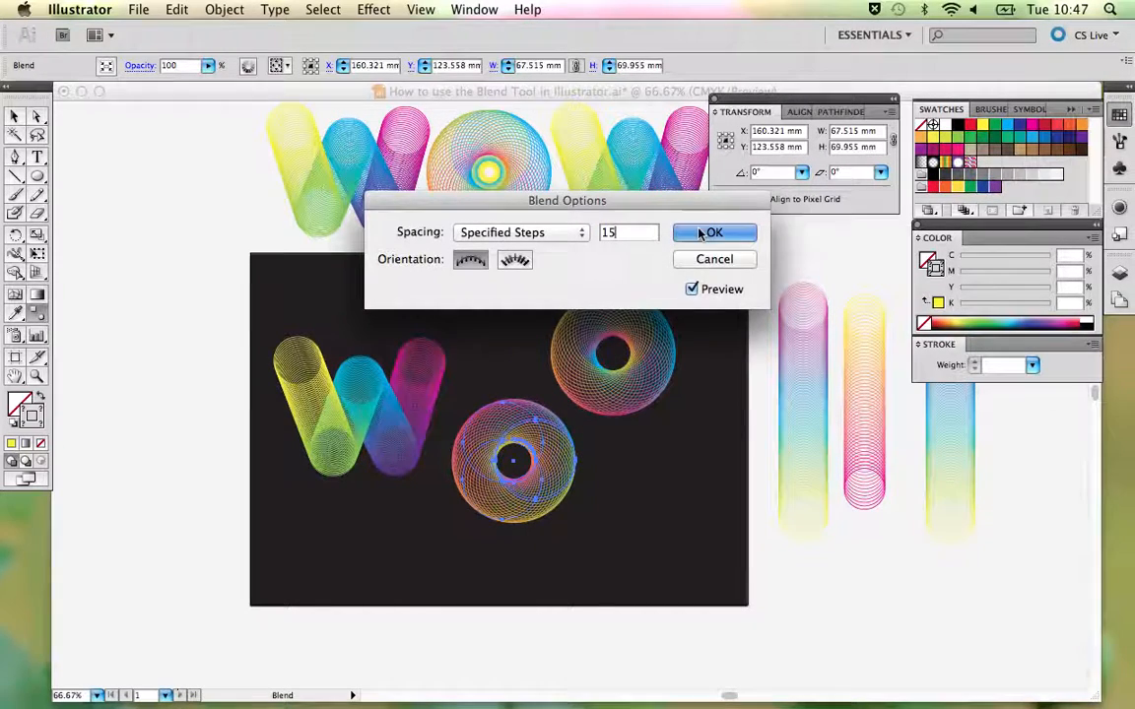
key(v)
click(683, 332)
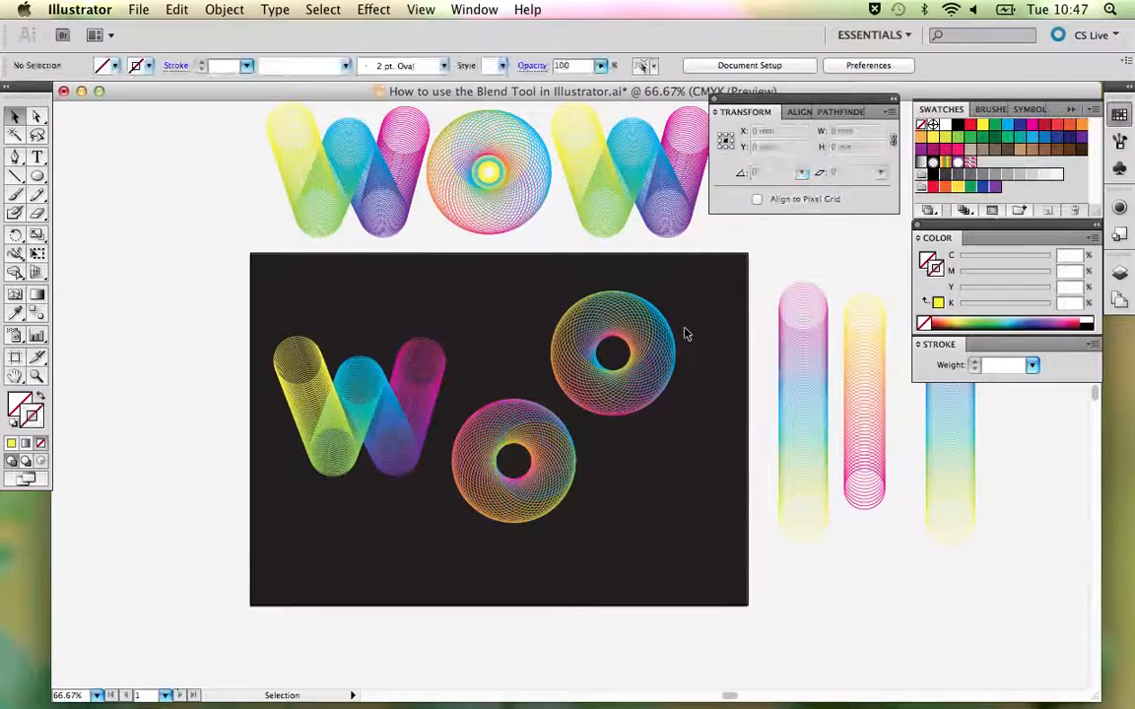
- Recolour the stroke of the lower O's upper circle, trying CMYK Cyan before applying light green (C 50, Y 100)
click(40, 117)
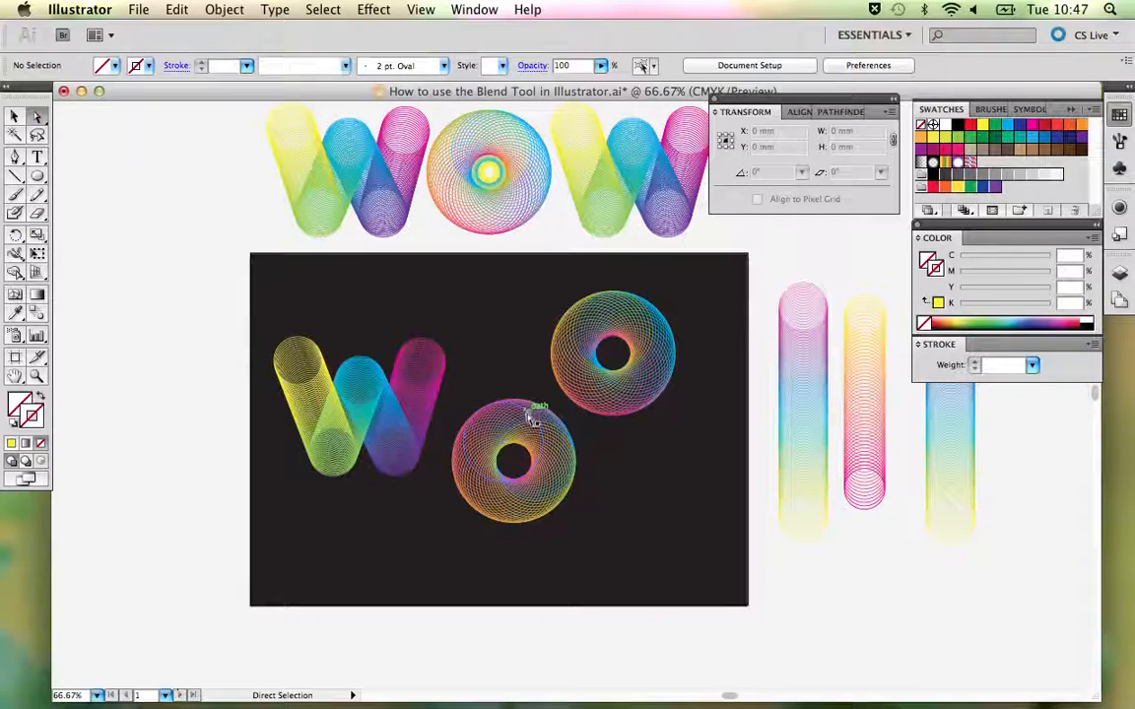
click(420, 8)
click(675, 479)
click(512, 409)
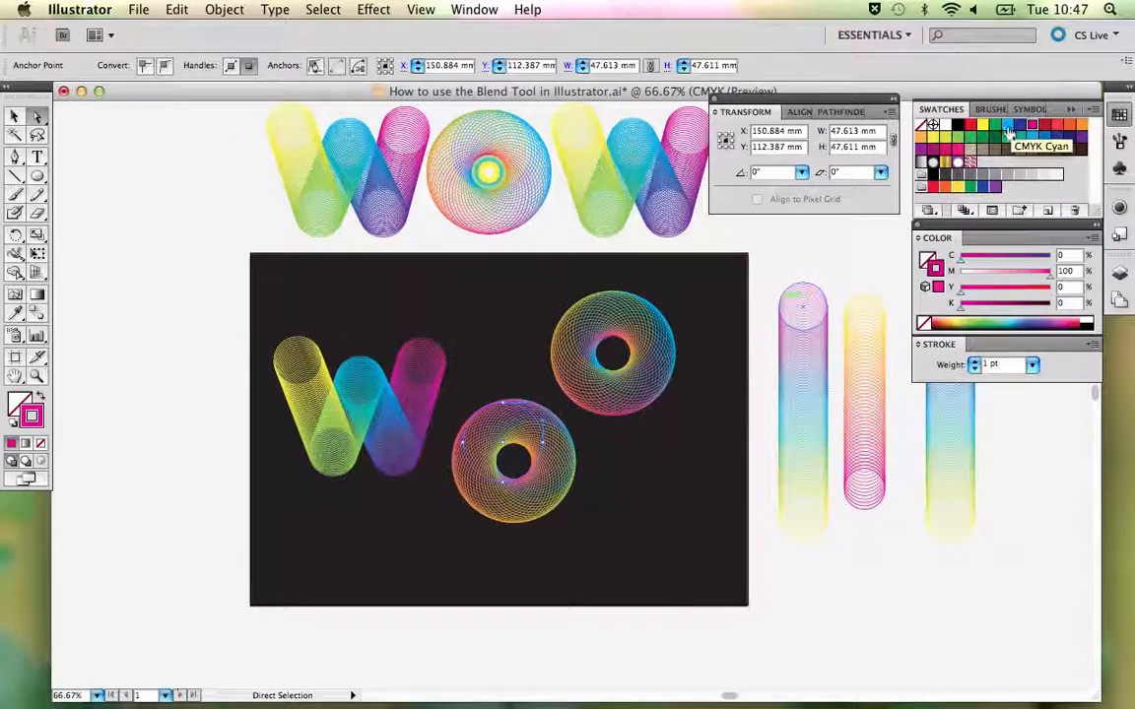
click(1009, 128)
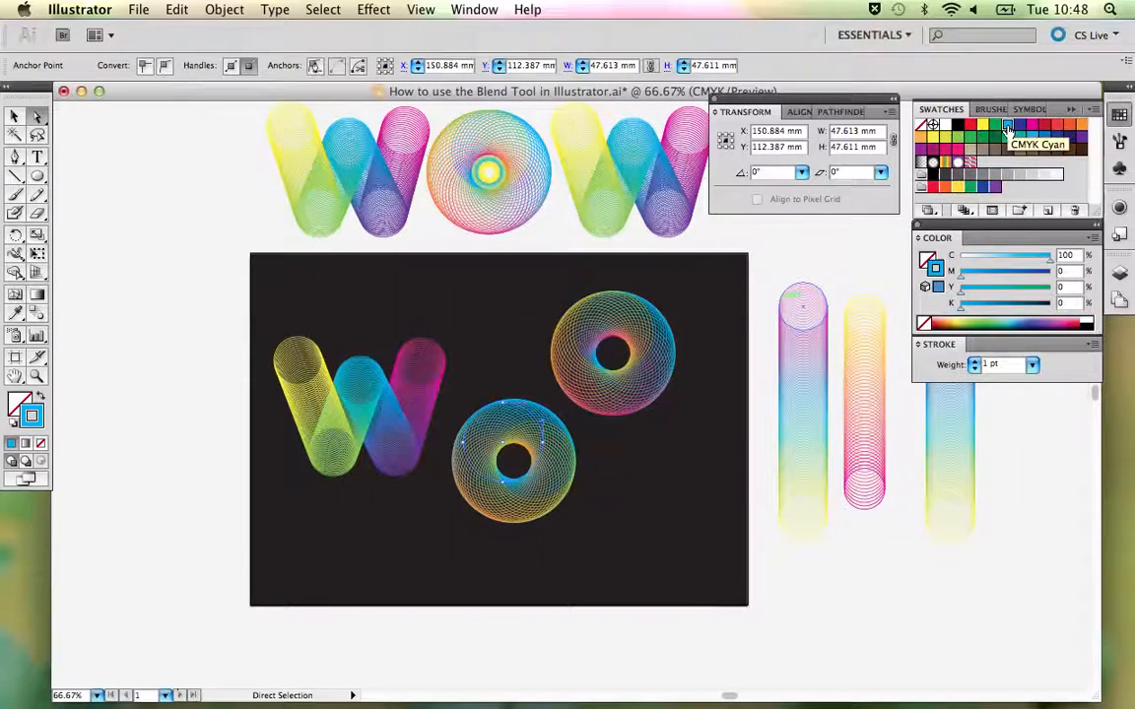
click(956, 142)
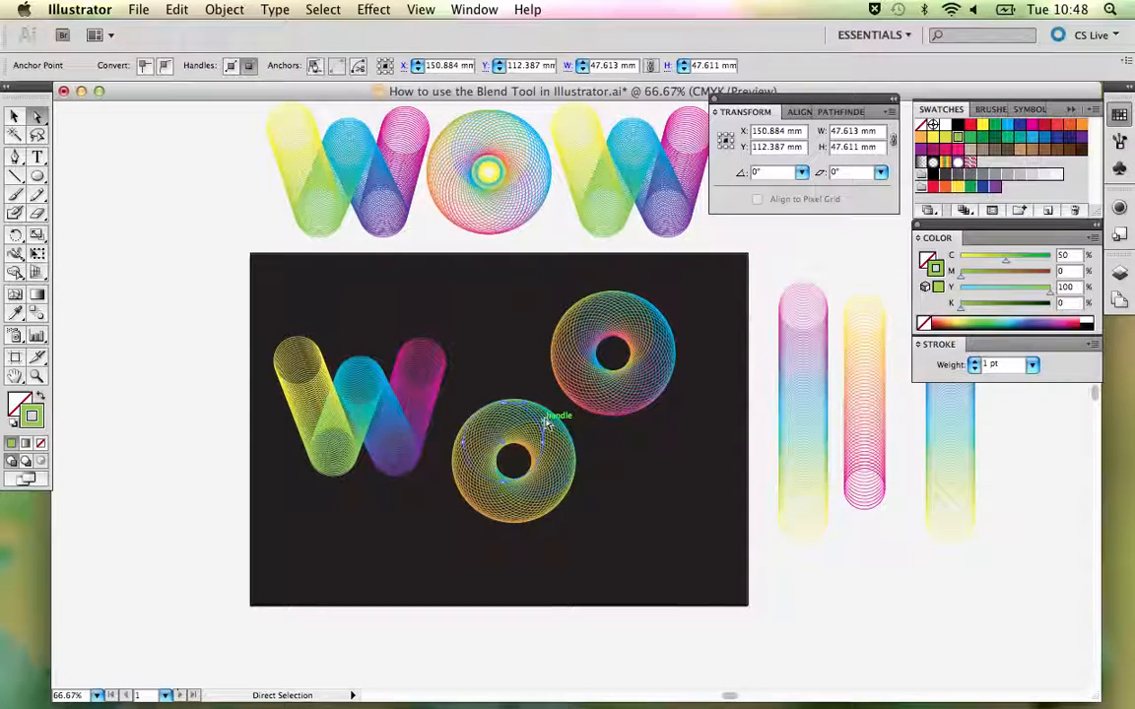
- Recolour the lower O's right-hand circle cyan (C 100) and its bottom circle magenta (M 100)
click(551, 426)
click(1006, 124)
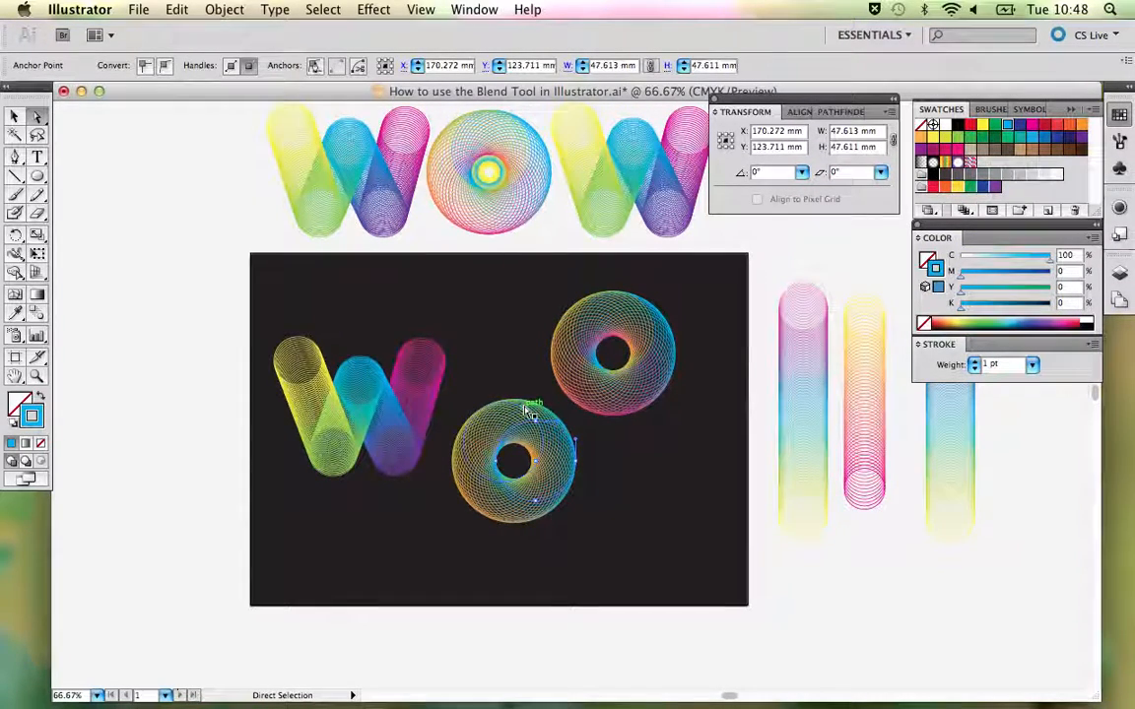
click(493, 520)
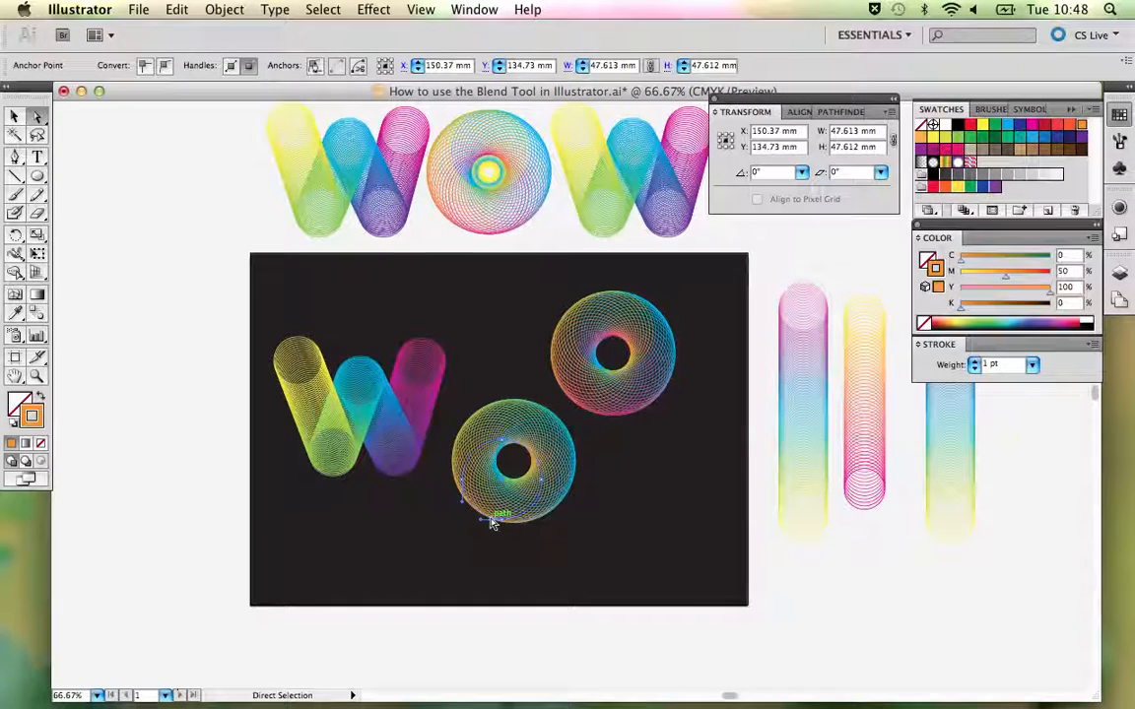
click(1032, 126)
click(634, 515)
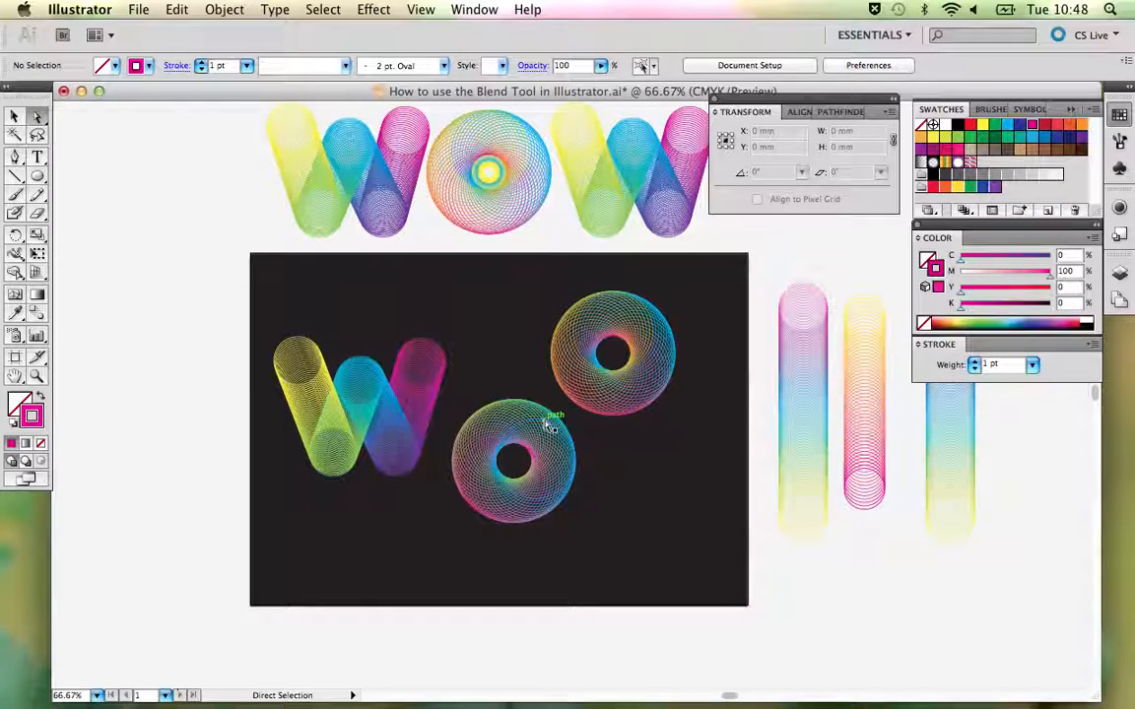
- Find the lower O's overlapping right-hand circles in Outline view and try a yellow stroke on one in the colour preview
drag(553, 431, 553, 430)
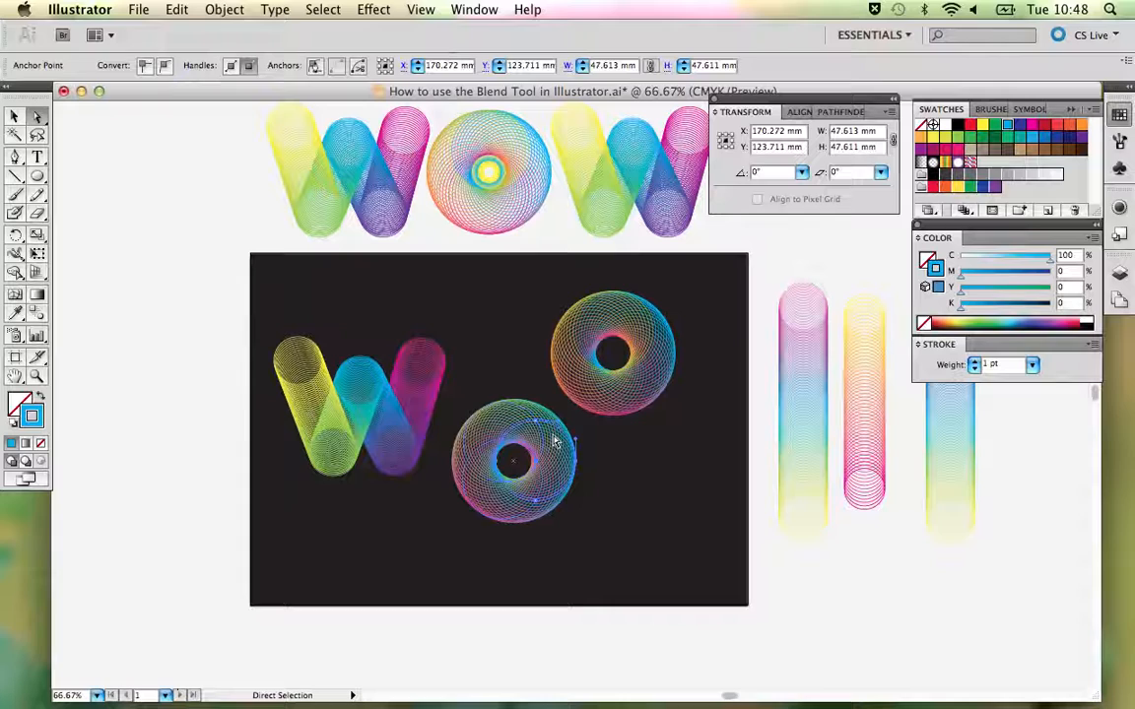
key(super+y)
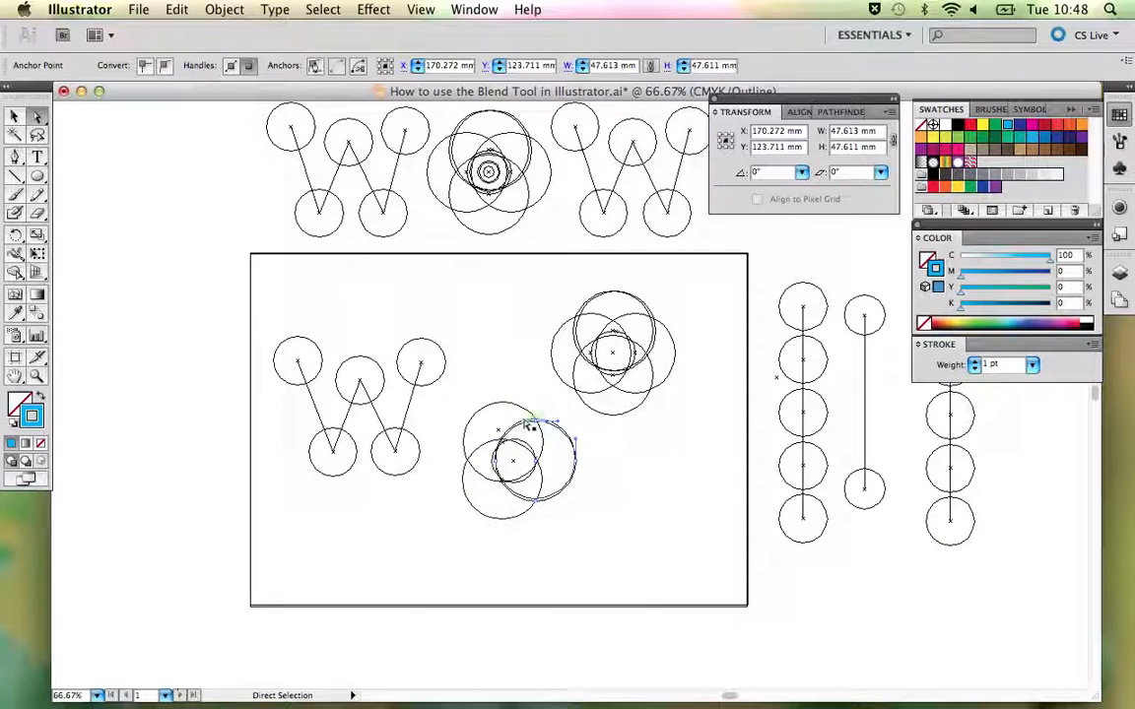
drag(527, 423, 528, 429)
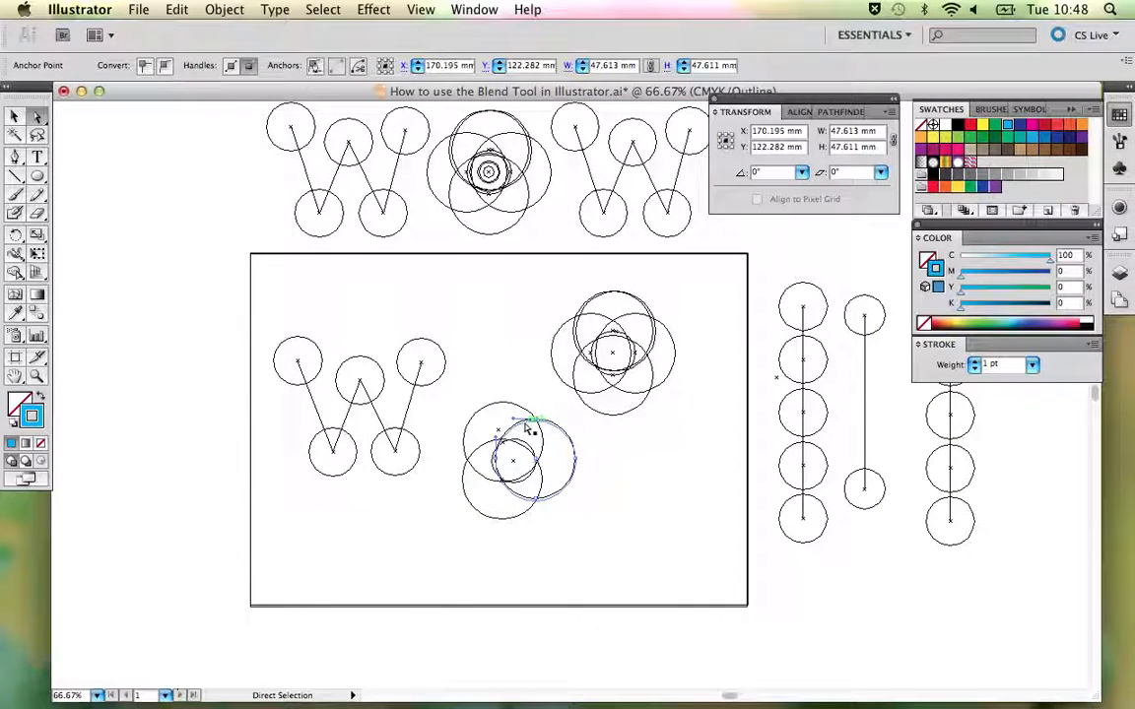
key(super+y)
shift+click(803, 315)
click(980, 131)
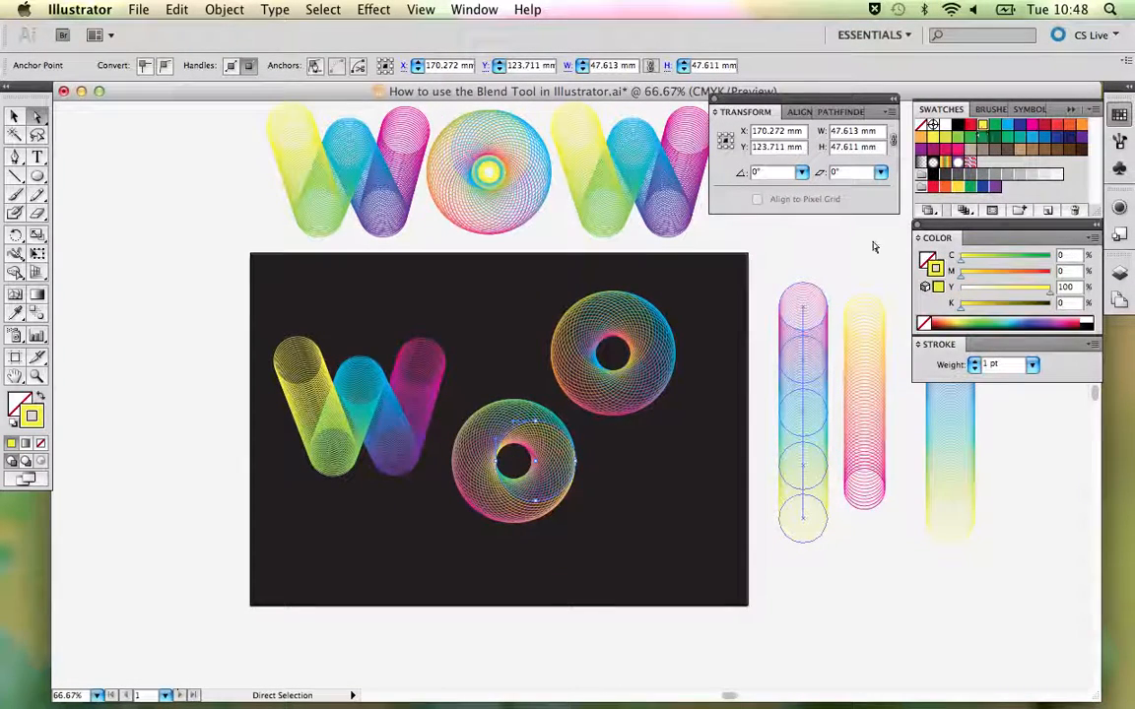
- Try a yellow stroke on the slightly offset end circle of the lower O and undo the colour change
key(super+shift+a)
key(a)
click(535, 422)
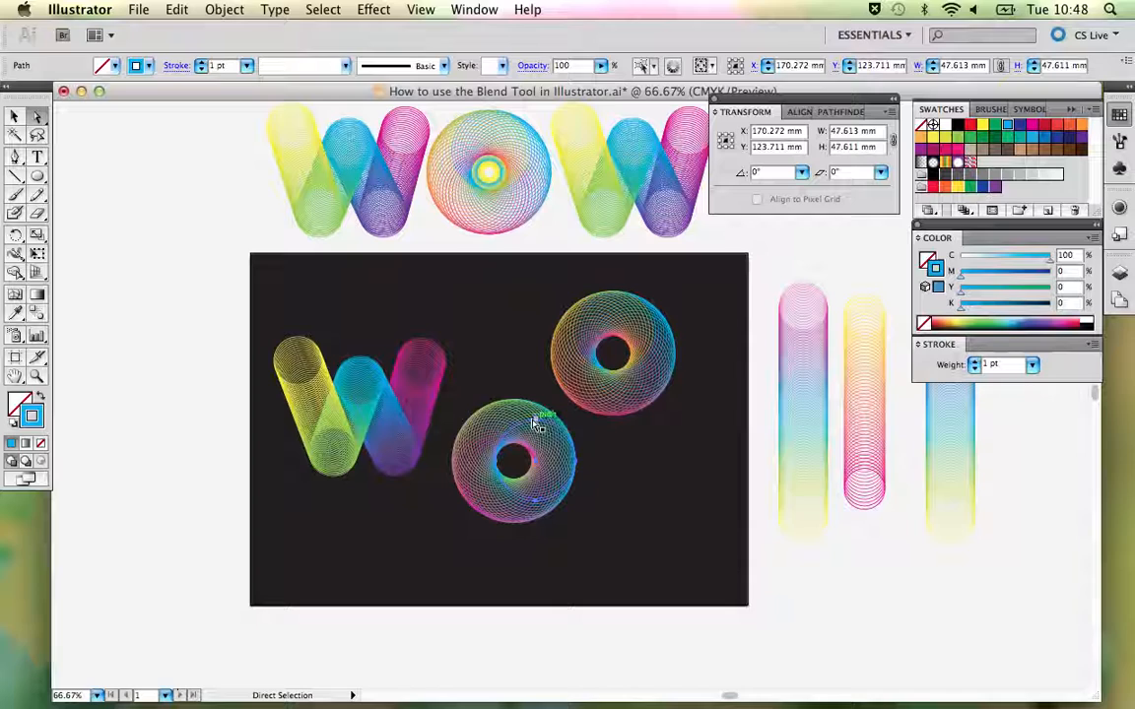
drag(532, 422, 532, 418)
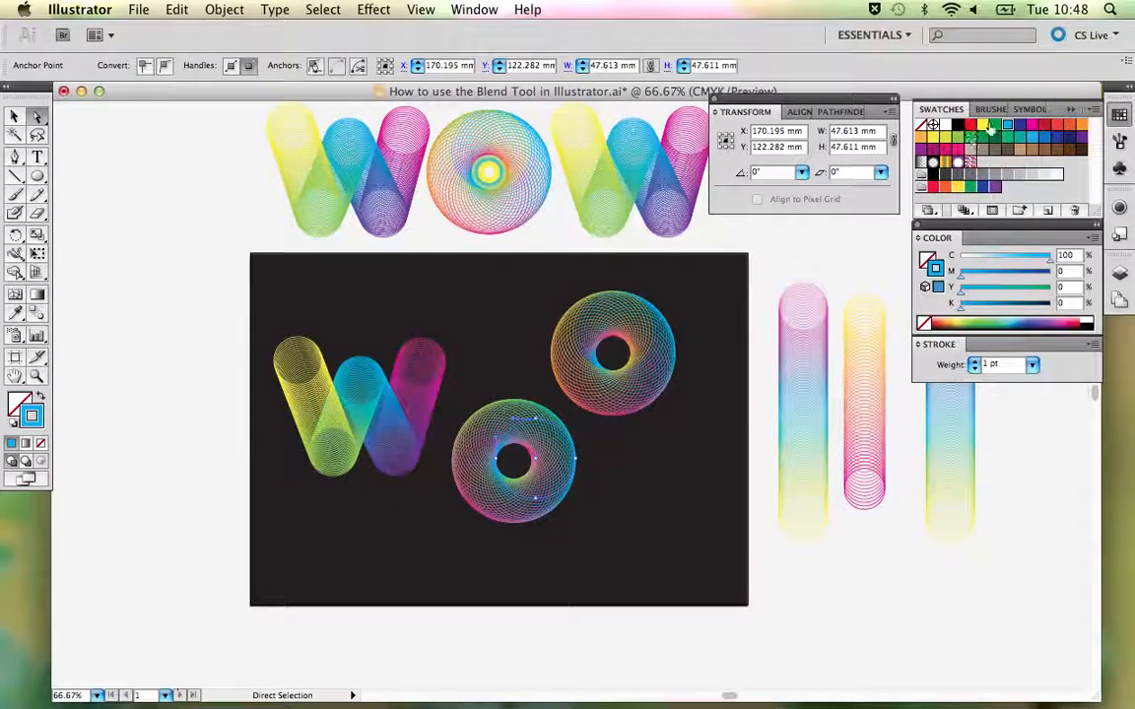
click(687, 480)
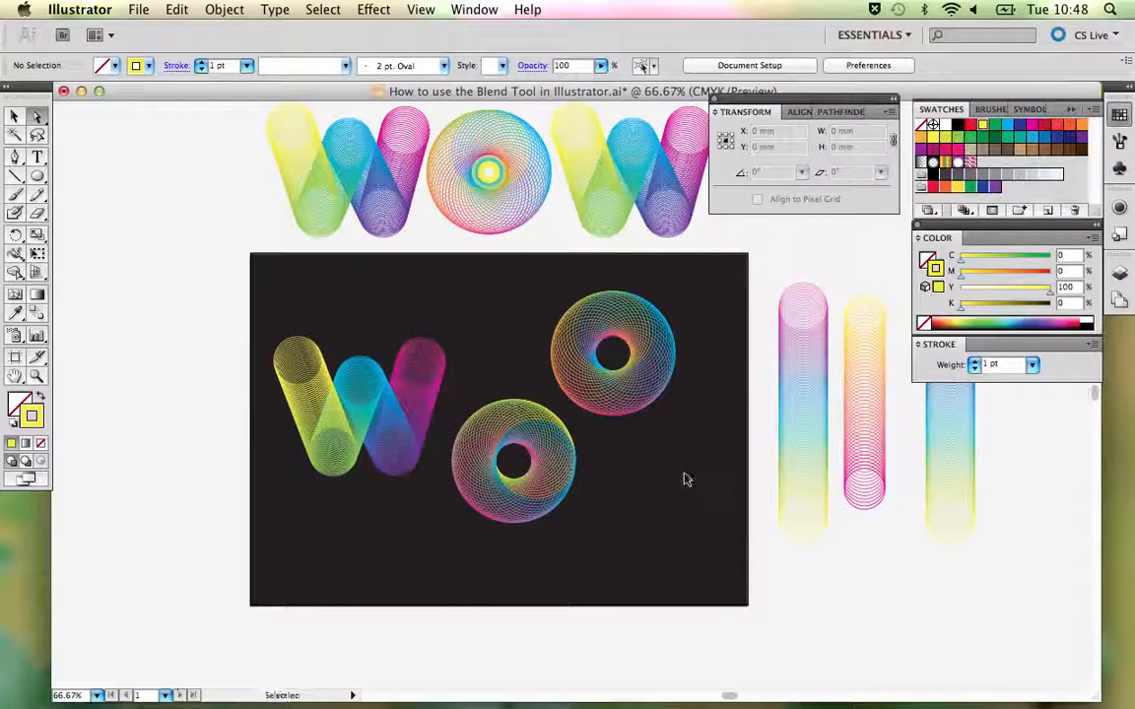
key(super+z)
click(638, 506)
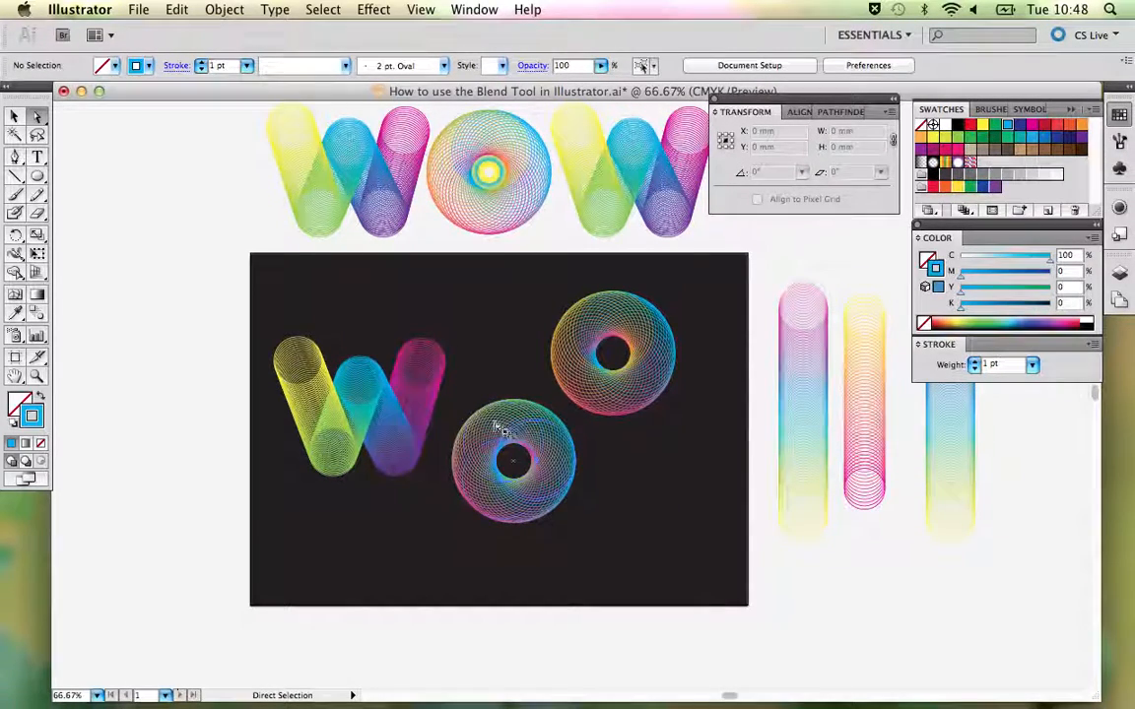
- Try a yellow stroke on the lower O's other right-hand circle, undo it and deselect everything
click(558, 425)
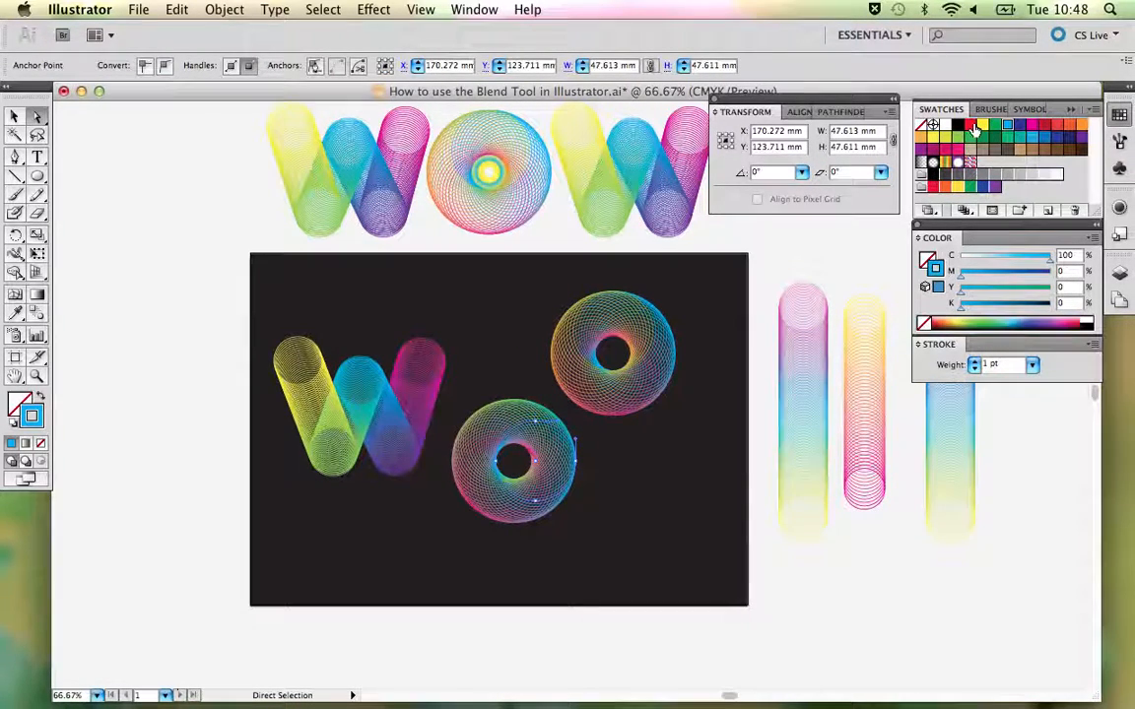
click(982, 126)
click(588, 456)
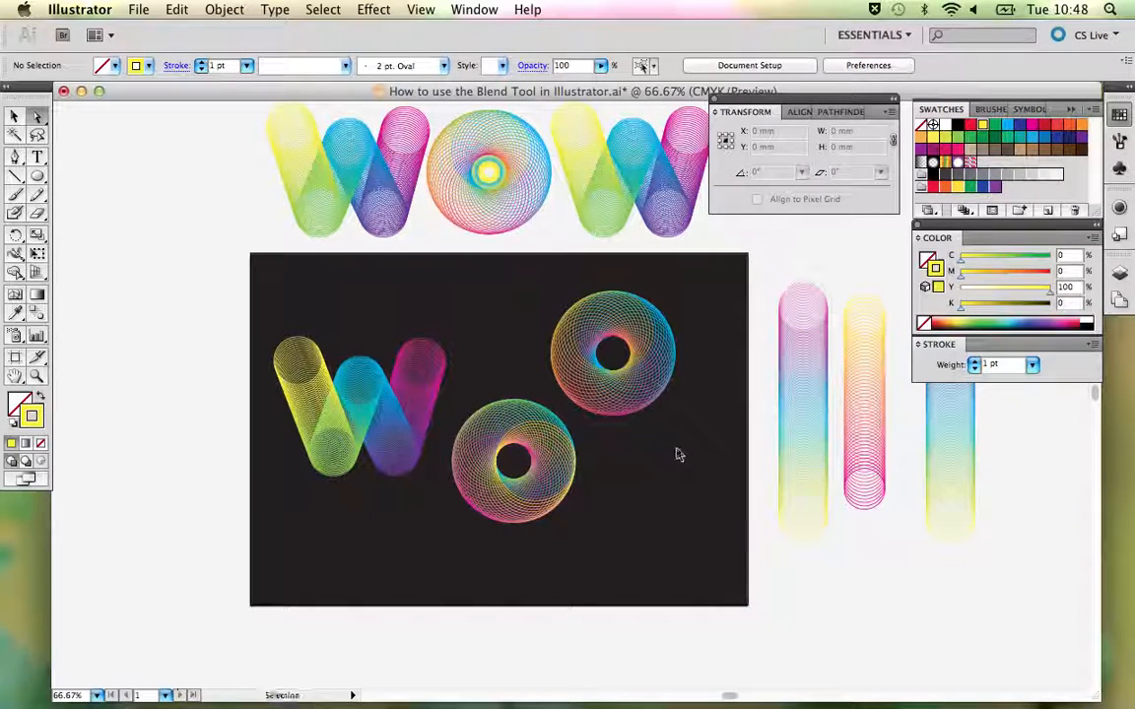
key(super+z)
click(638, 506)
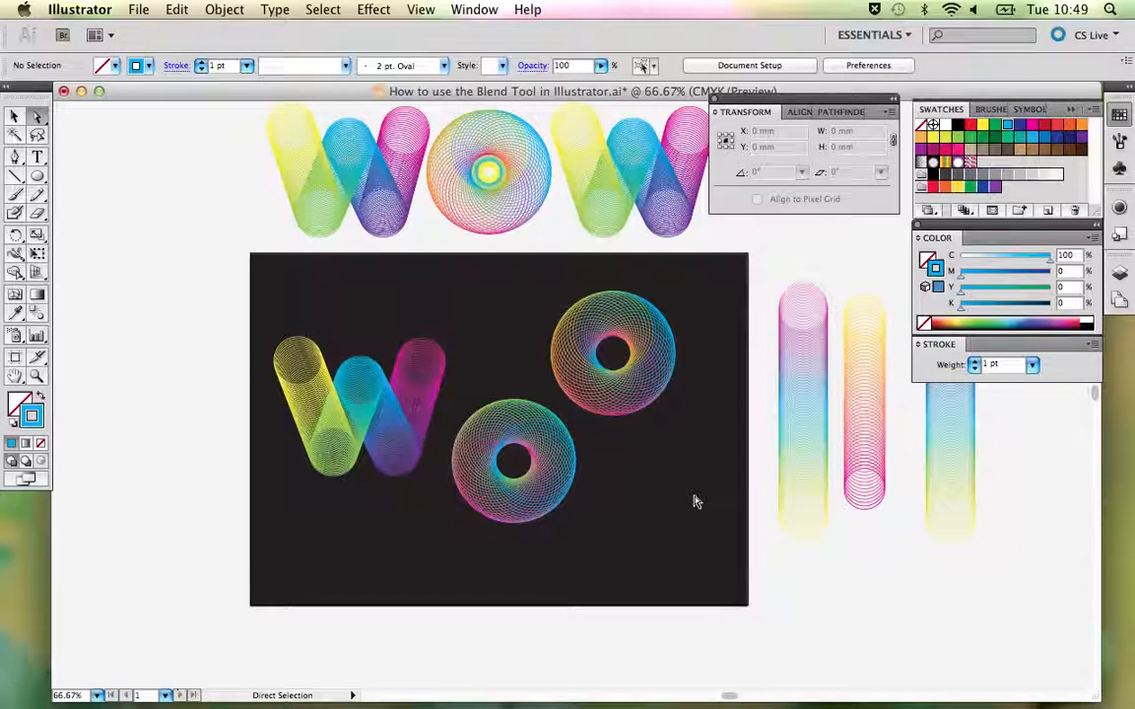
- Move the lower O up beside the W and shift the sample O copy further to the right
key(v)
drag(553, 472, 559, 415)
drag(613, 383, 652, 375)
- Set the blend of the O beside the W to 13 Specified Steps and deselect it
click(499, 398)
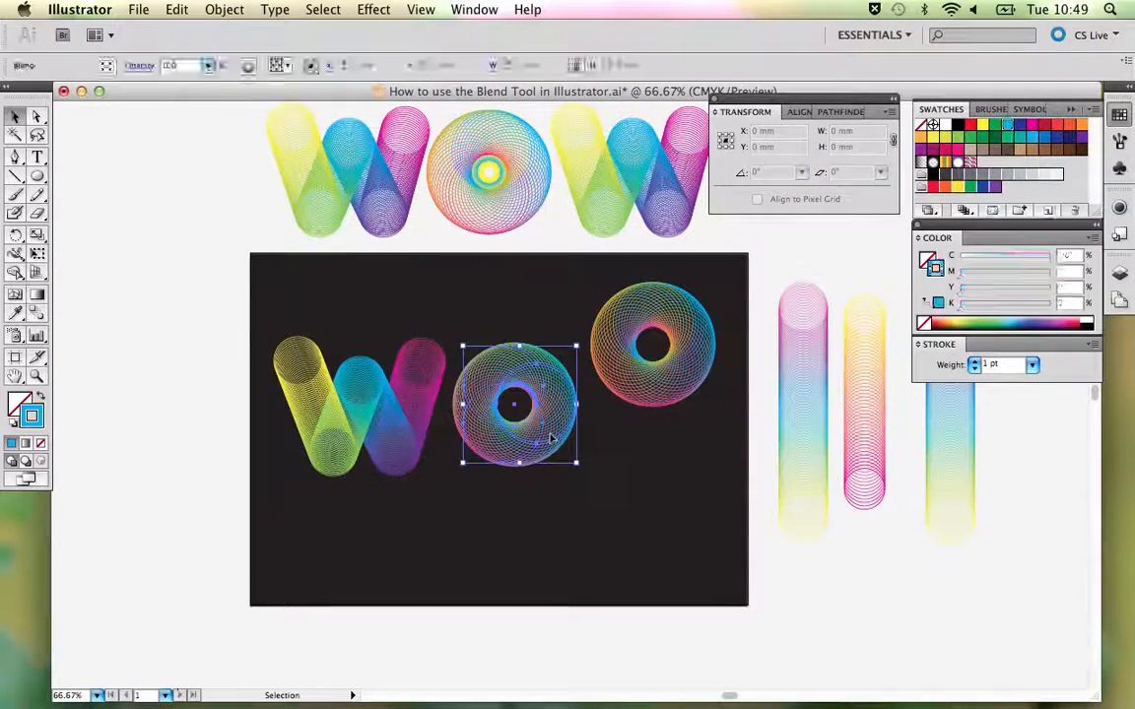
double_click(36, 315)
text(13)
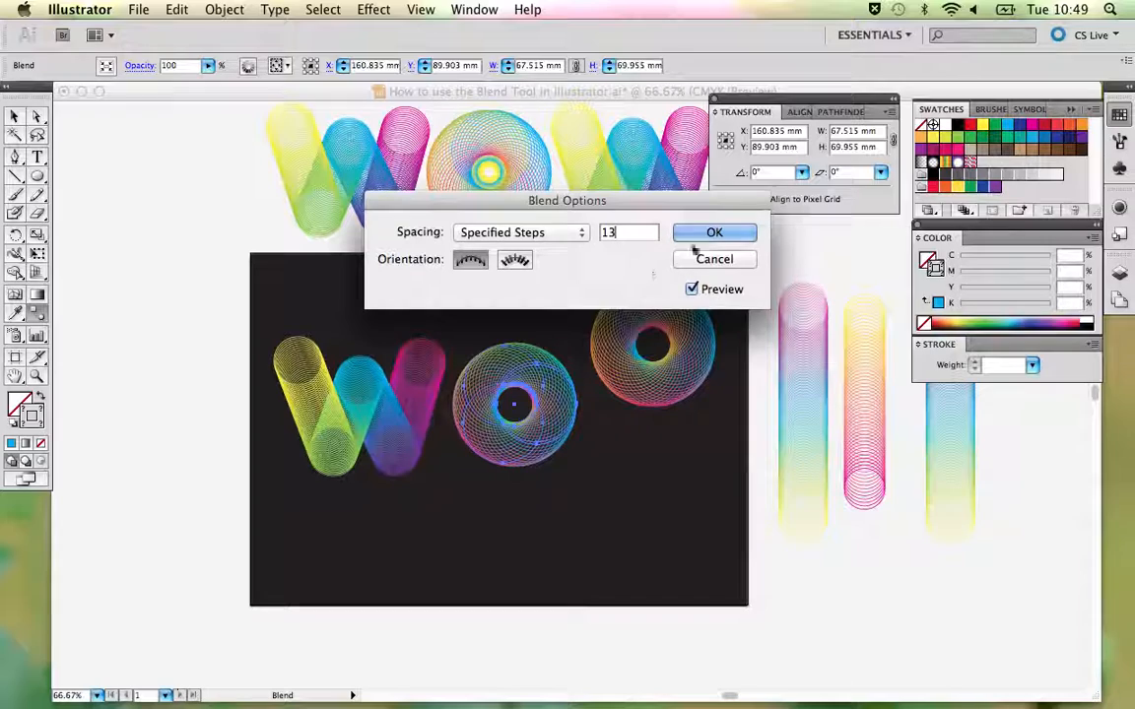
click(713, 236)
click(631, 447)
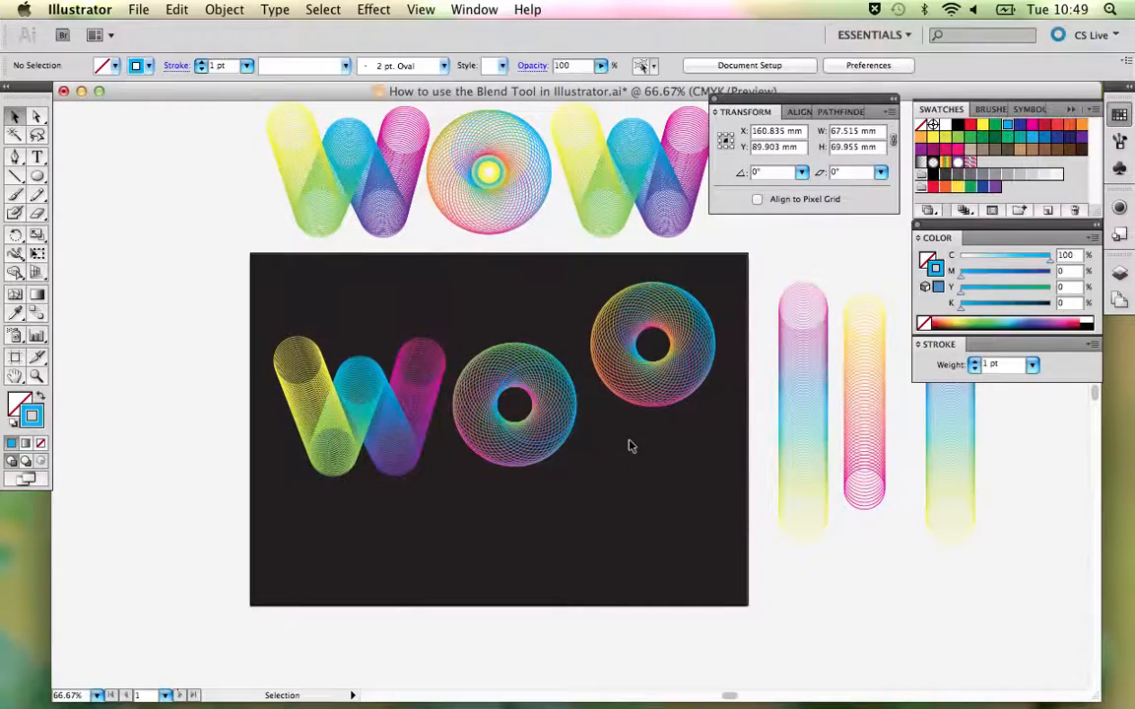
- Set the blend of the W on the black artboard to 40 Specified Steps
drag(638, 452, 585, 494)
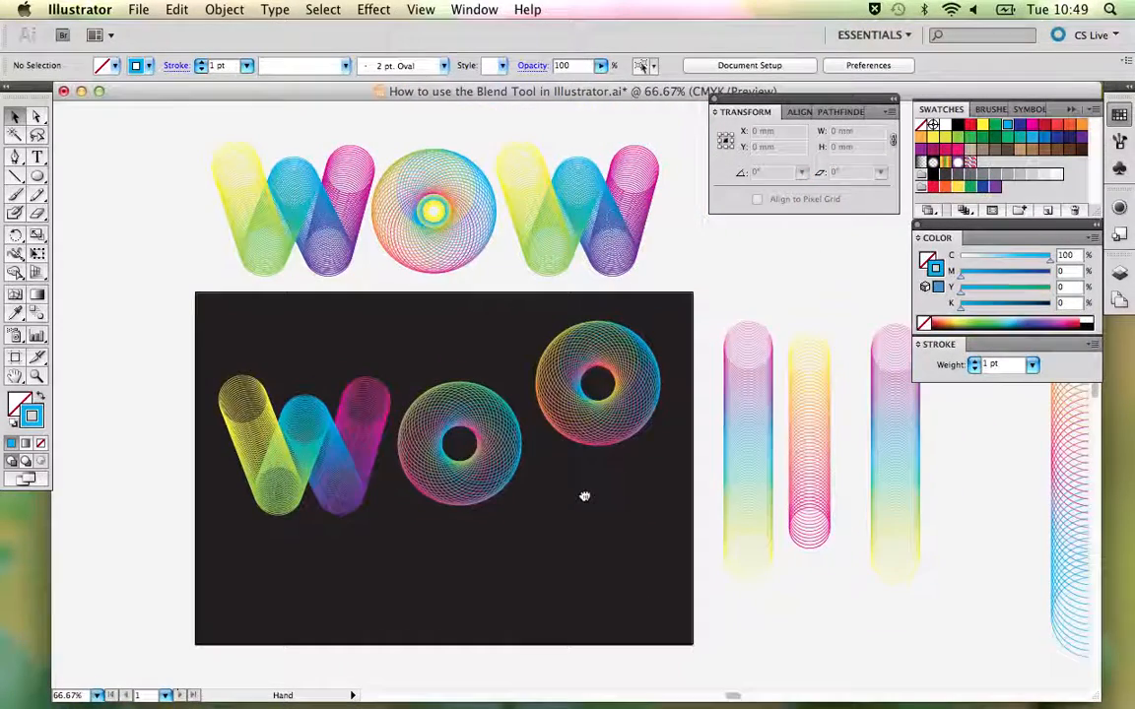
click(359, 433)
double_click(38, 313)
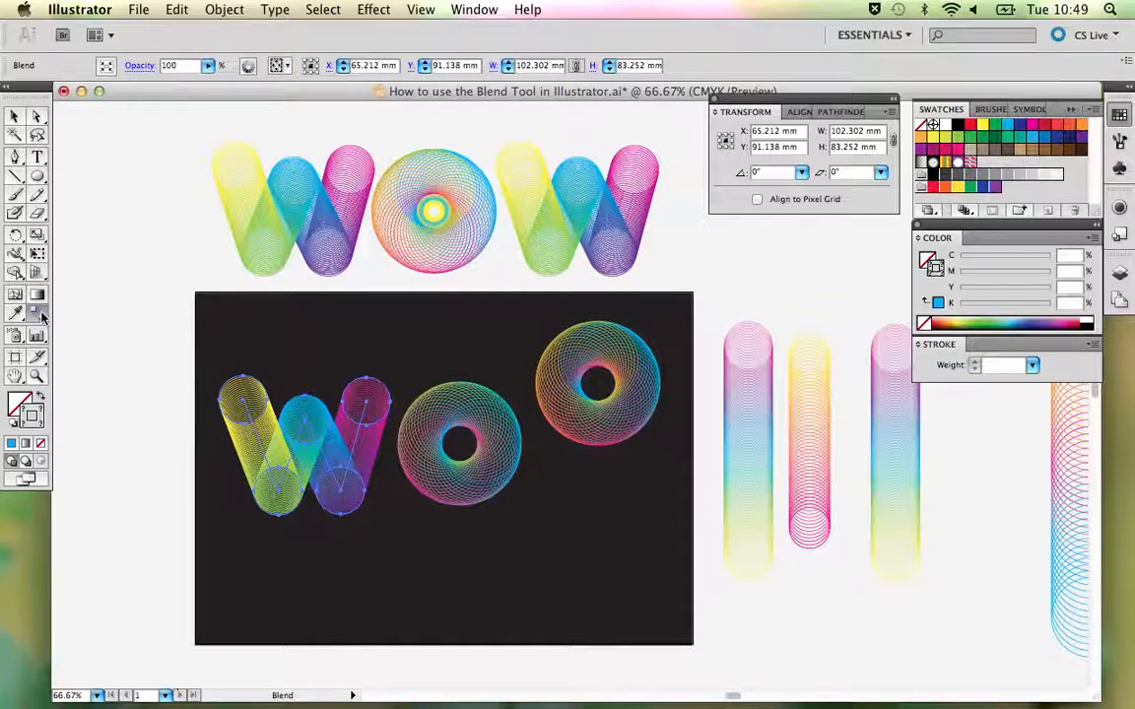
text(40)
key(Return)
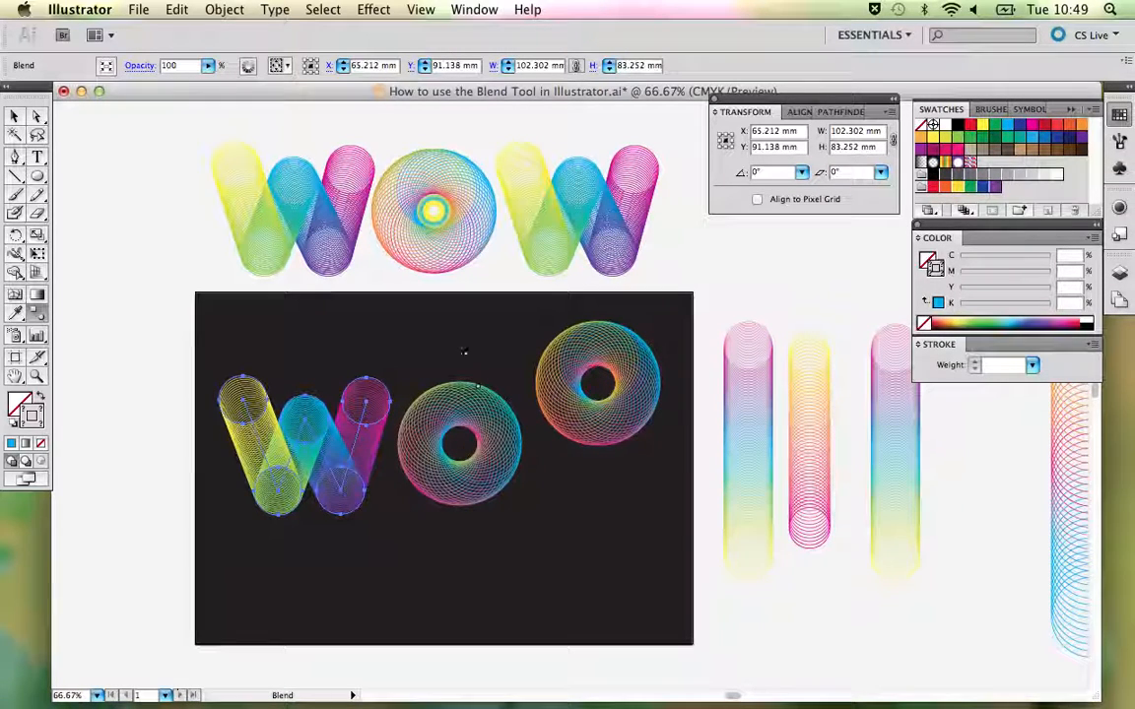
key(v)
- Delete the sample O copy from the black artboard and shift the new O slightly downwards beside the W
click(588, 367)
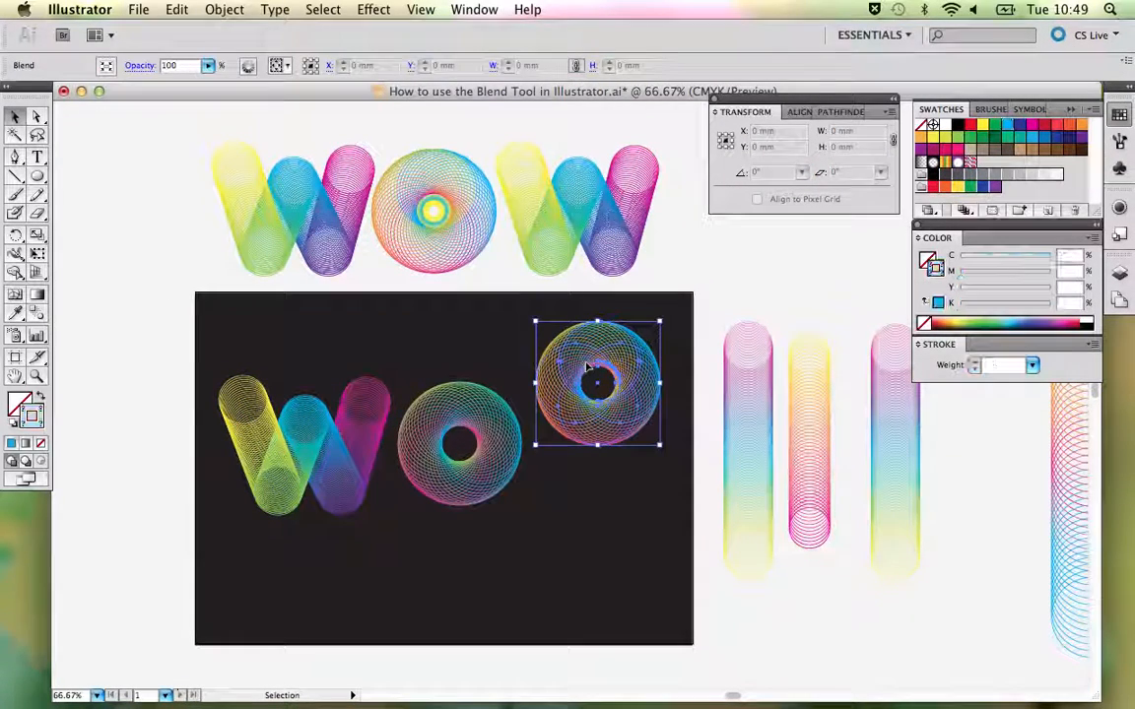
key(Delete)
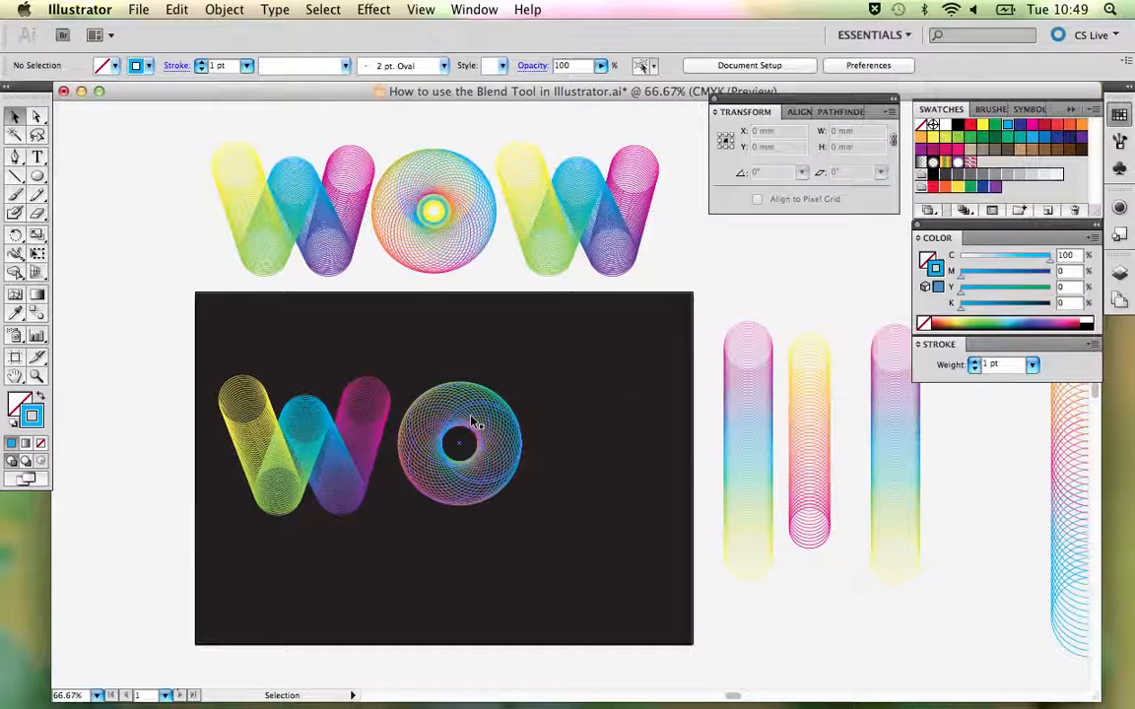
click(471, 424)
click(575, 377)
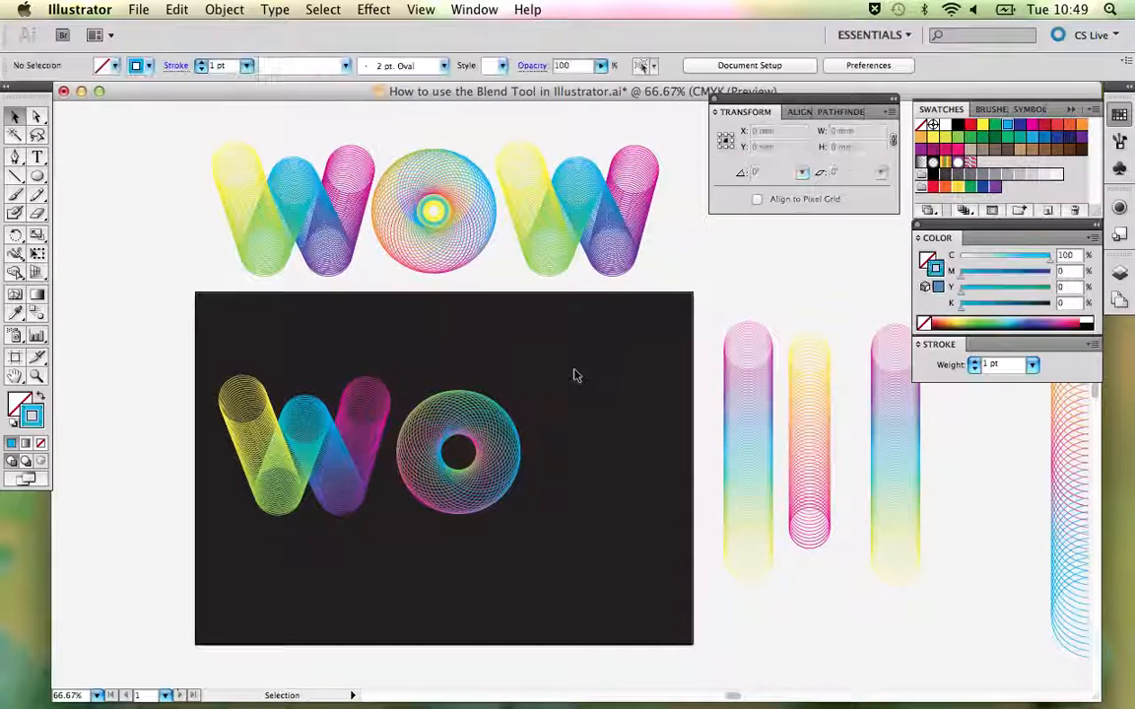
- Group the sample WOW's O with its centre rings, try it on the black artboard, and return it to the word ungrouped
click(435, 207)
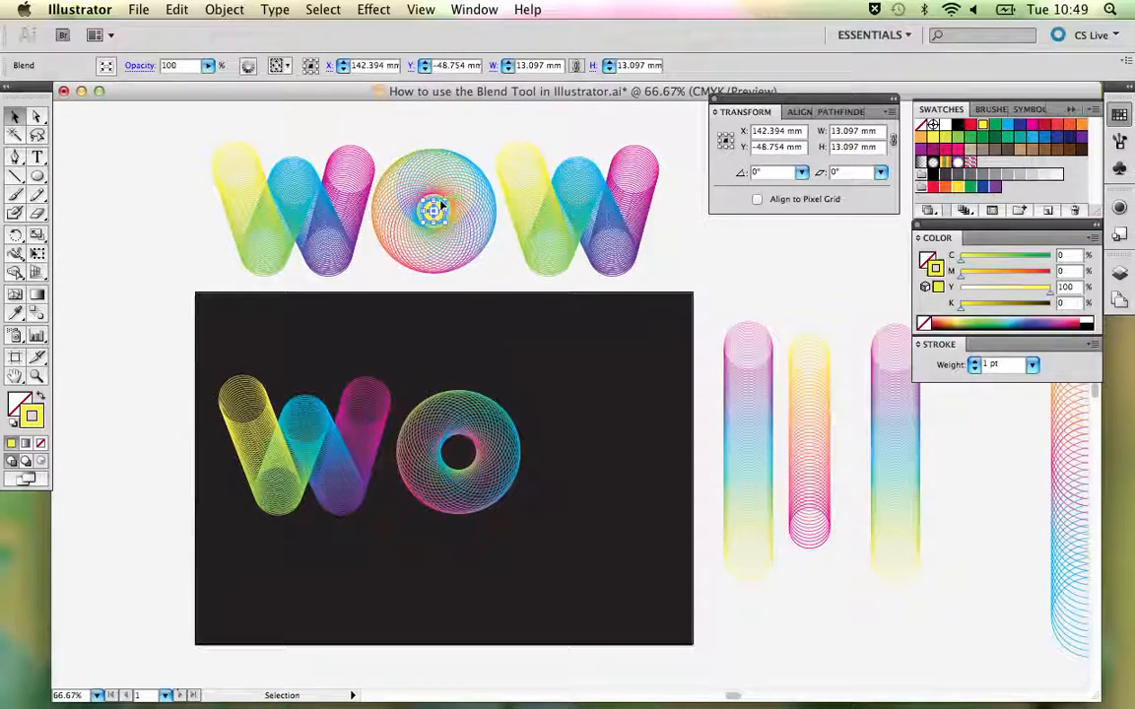
drag(420, 126, 617, 386)
key(super+g)
click(759, 281)
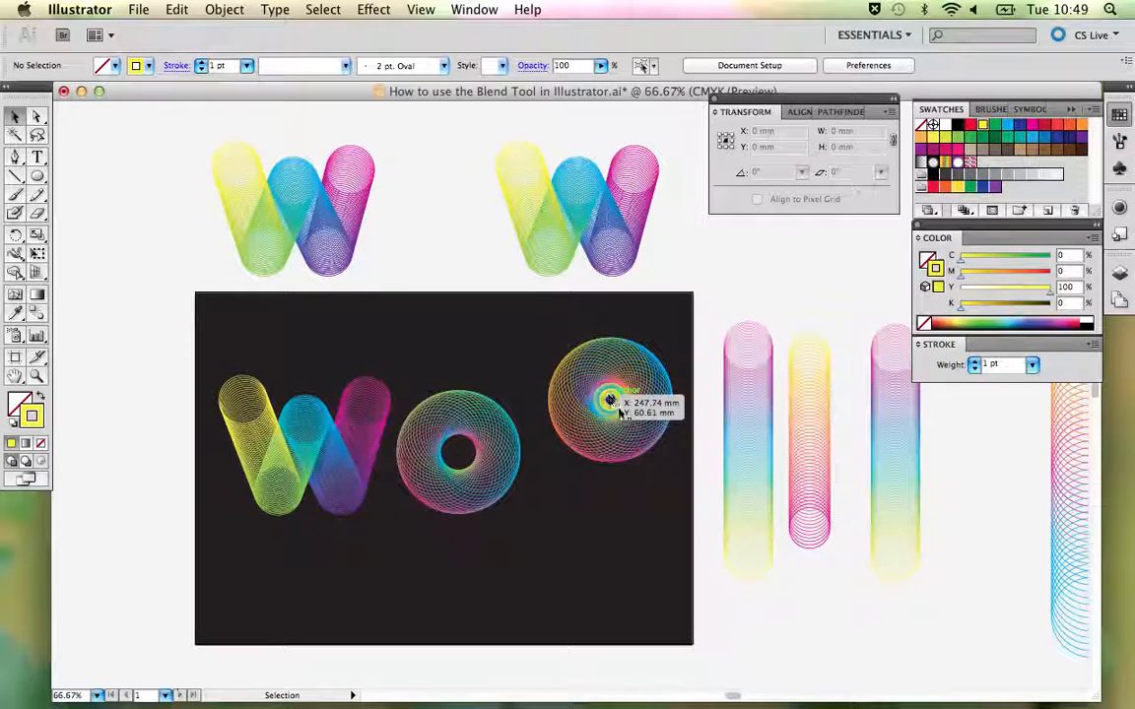
drag(610, 411, 436, 222)
key(super+shift+g)
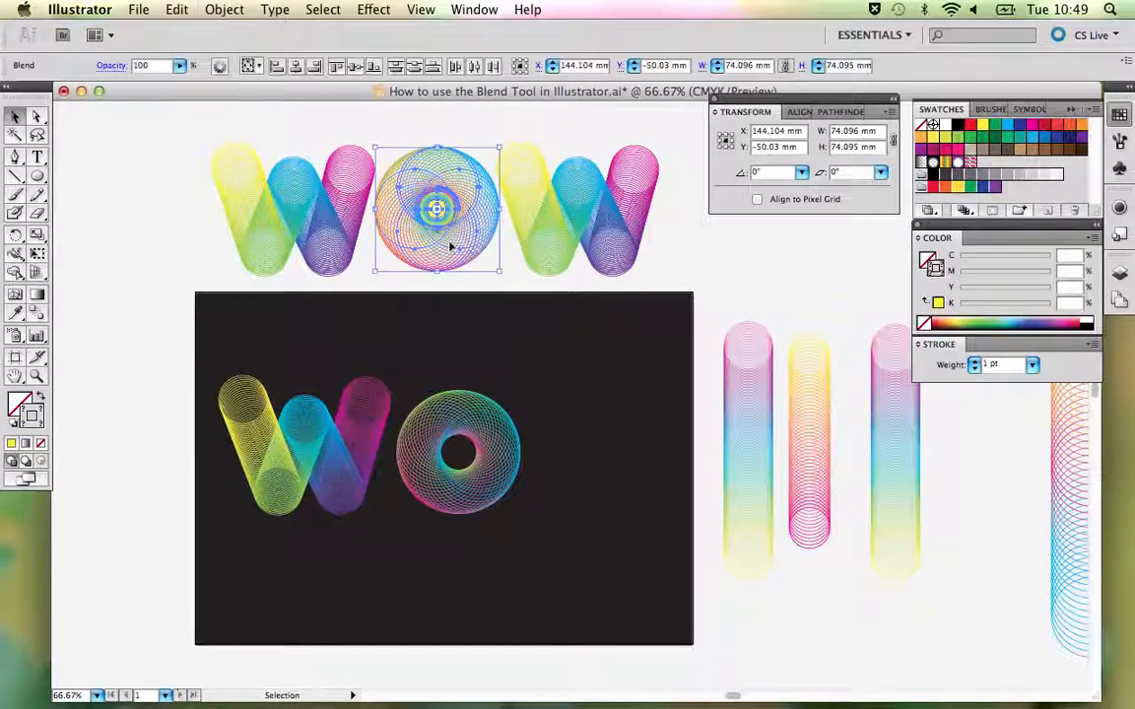
click(489, 134)
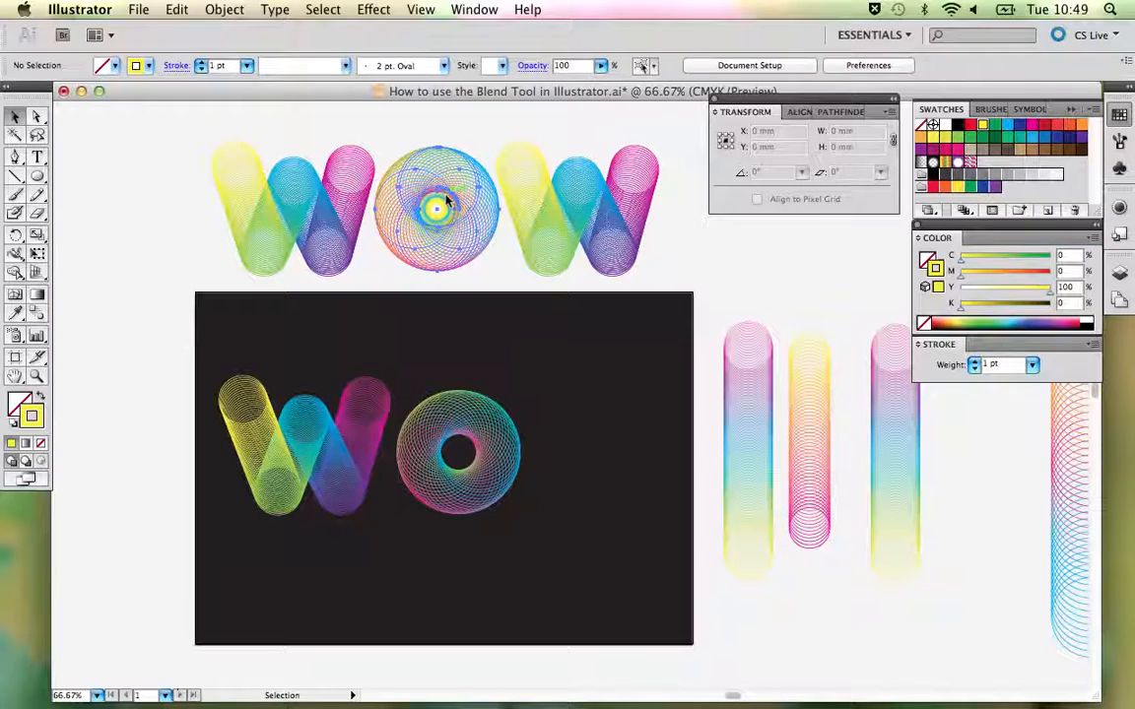
- Place the sample O's two centre ring blends on the black artboard and separate the yellow ring from the cyan-yellow one
click(439, 204)
click(378, 146)
drag(439, 208, 555, 414)
click(616, 372)
click(629, 398)
key(z)
drag(417, 290, 638, 578)
drag(642, 358, 569, 439)
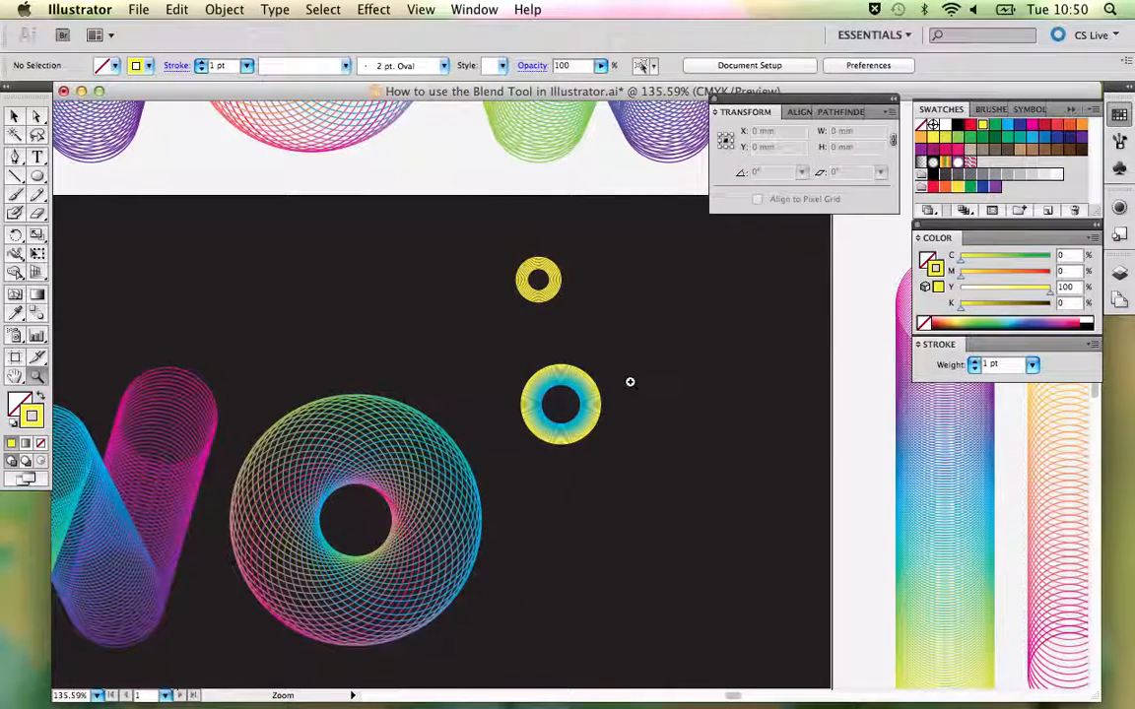
- Lock the spirograph O beside the W on the black artboard
key(l)
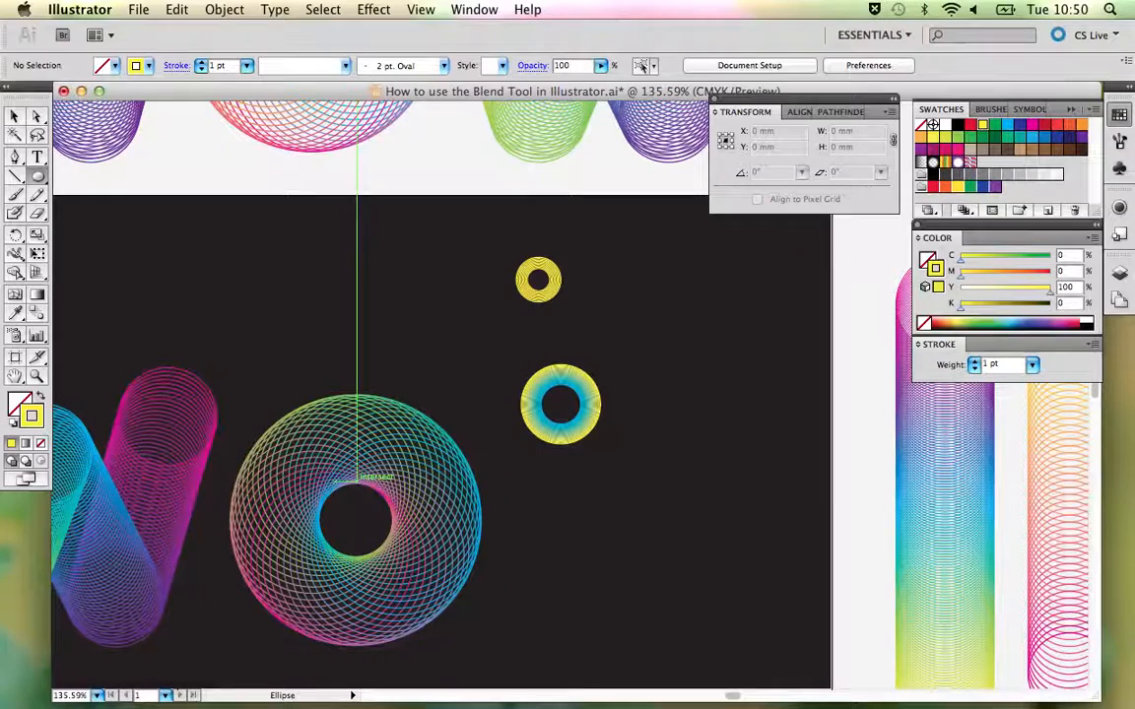
key(v)
click(326, 457)
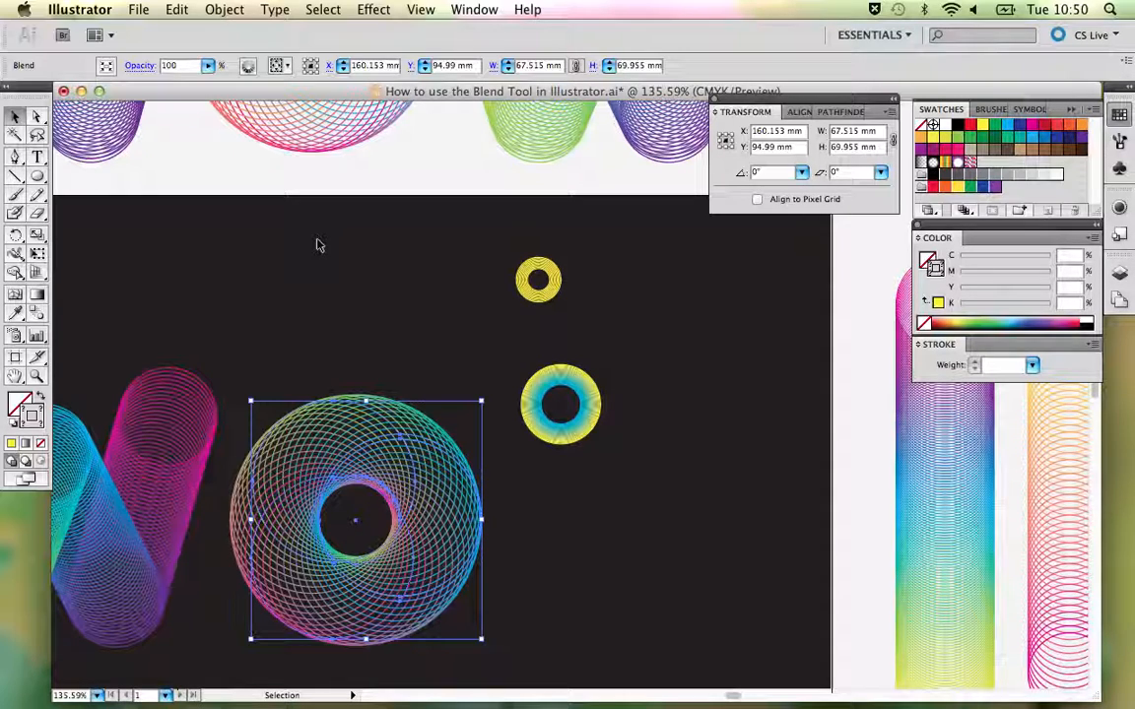
click(225, 9)
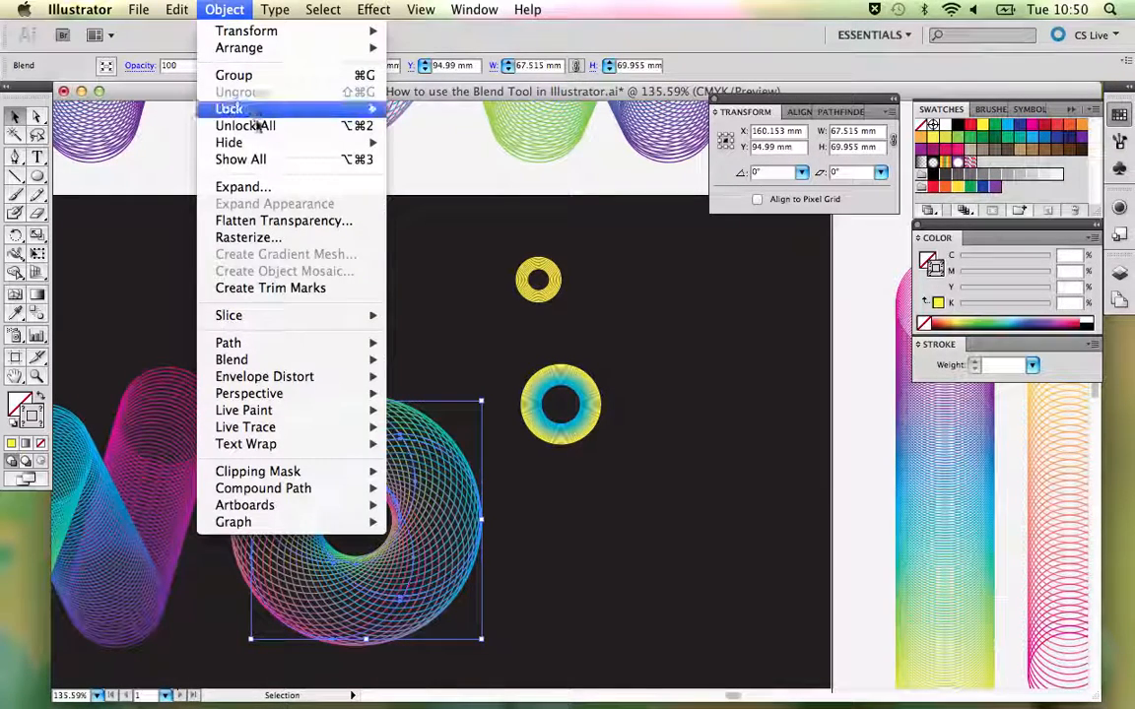
mouse_move(255, 110)
click(443, 108)
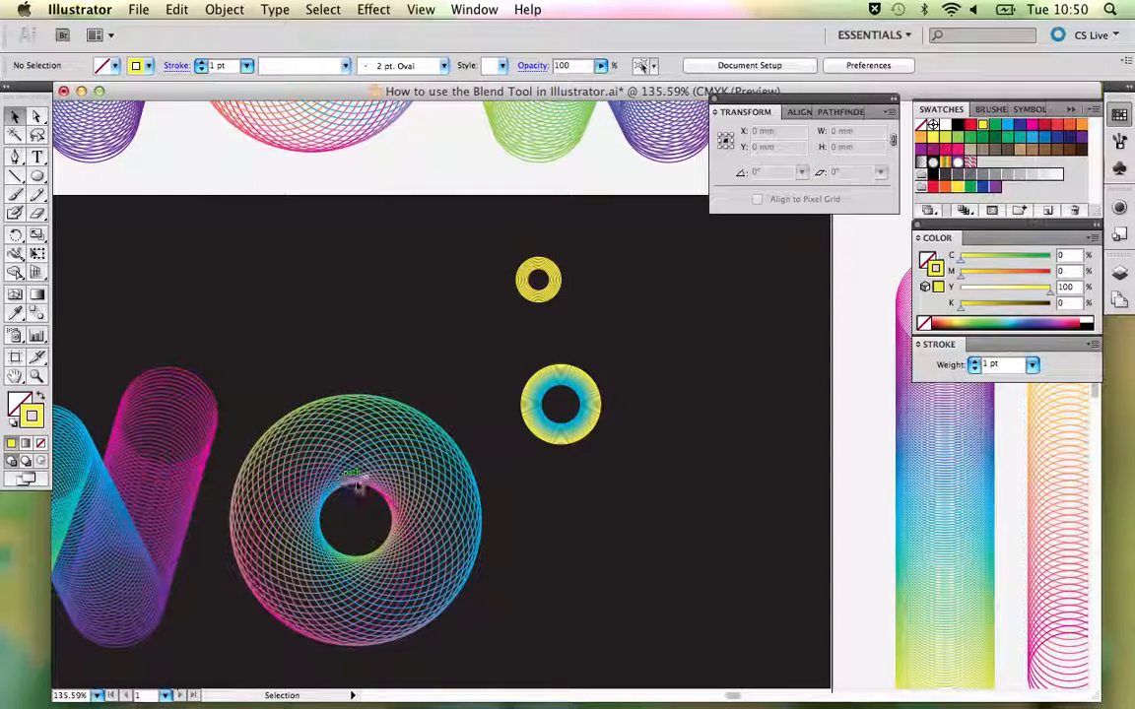
- Draw a yellow-stroked circle about 21.6 mm in diameter from the O's centre to fit its inner hole
key(l)
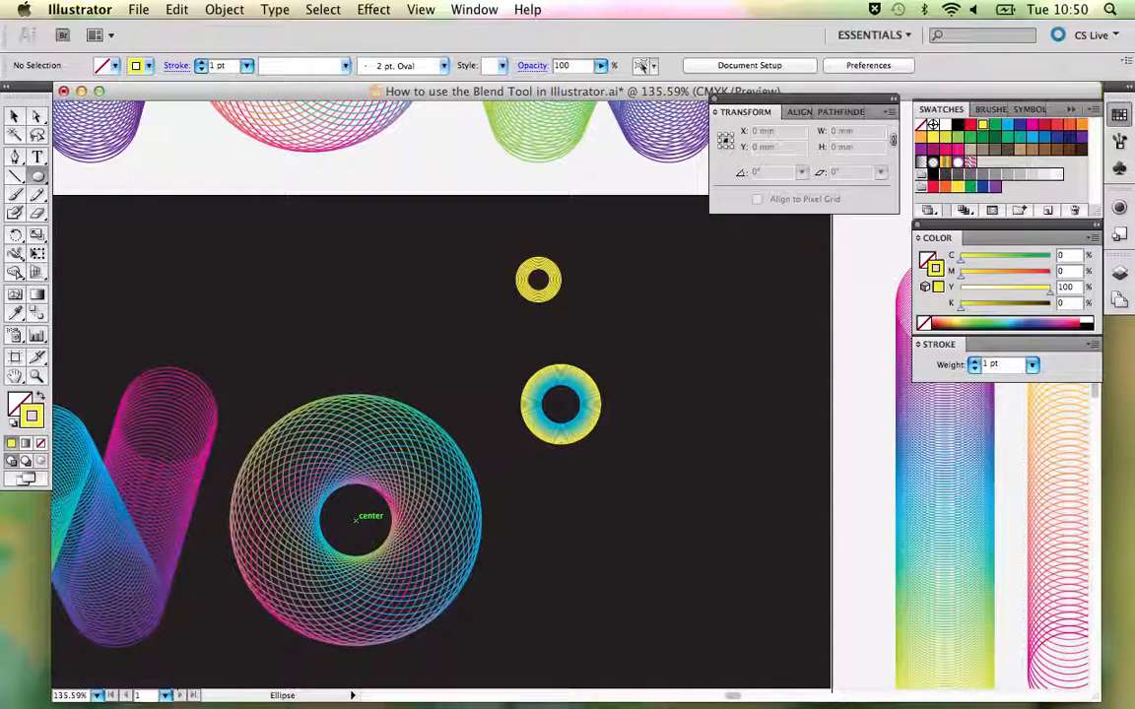
drag(356, 519, 394, 534)
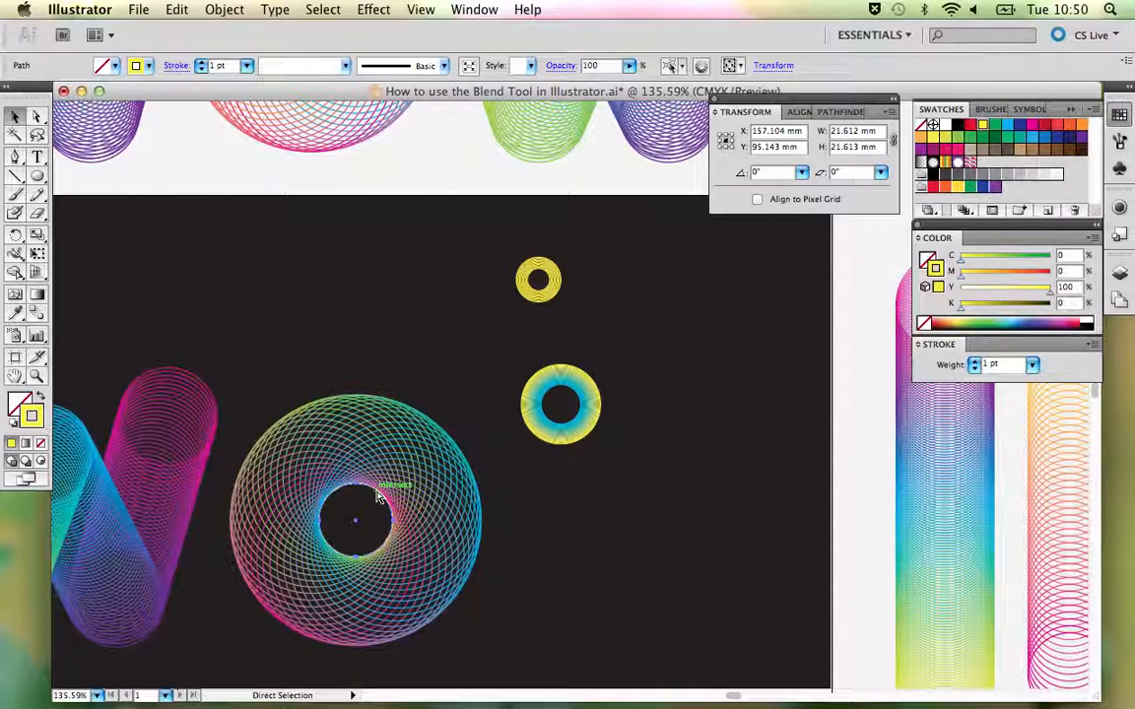
key(v)
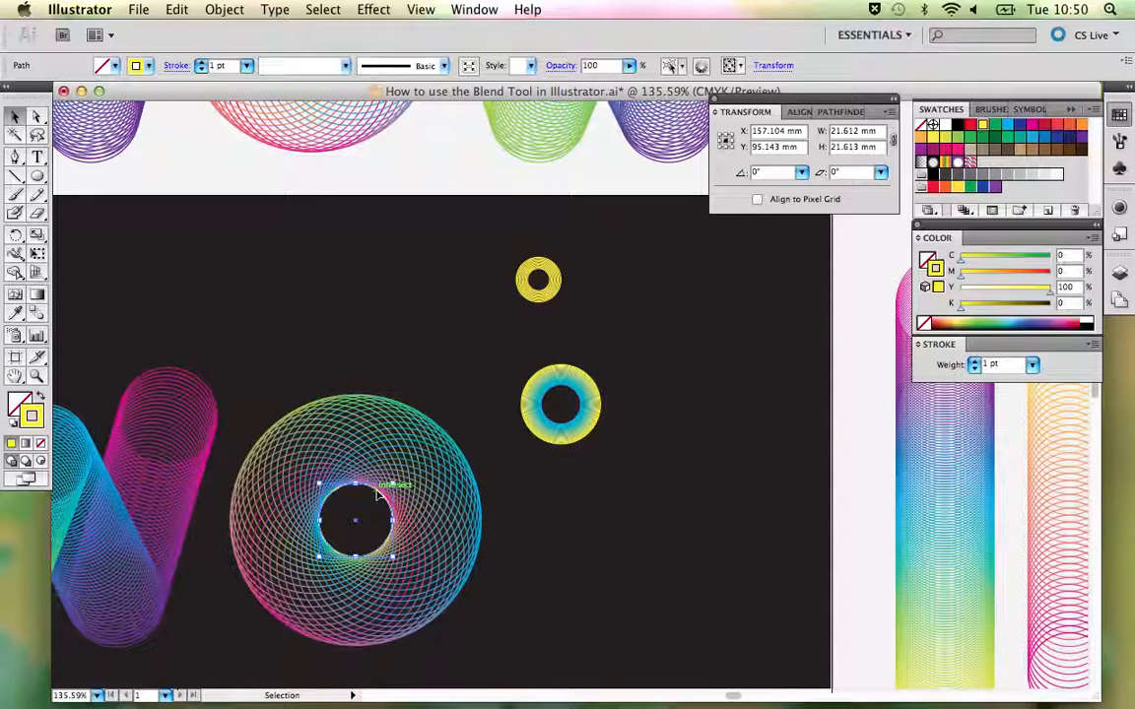
- Scale a duplicate of the yellow circle uniformly to 60% about its centre
key(s)
alt+click(355, 520)
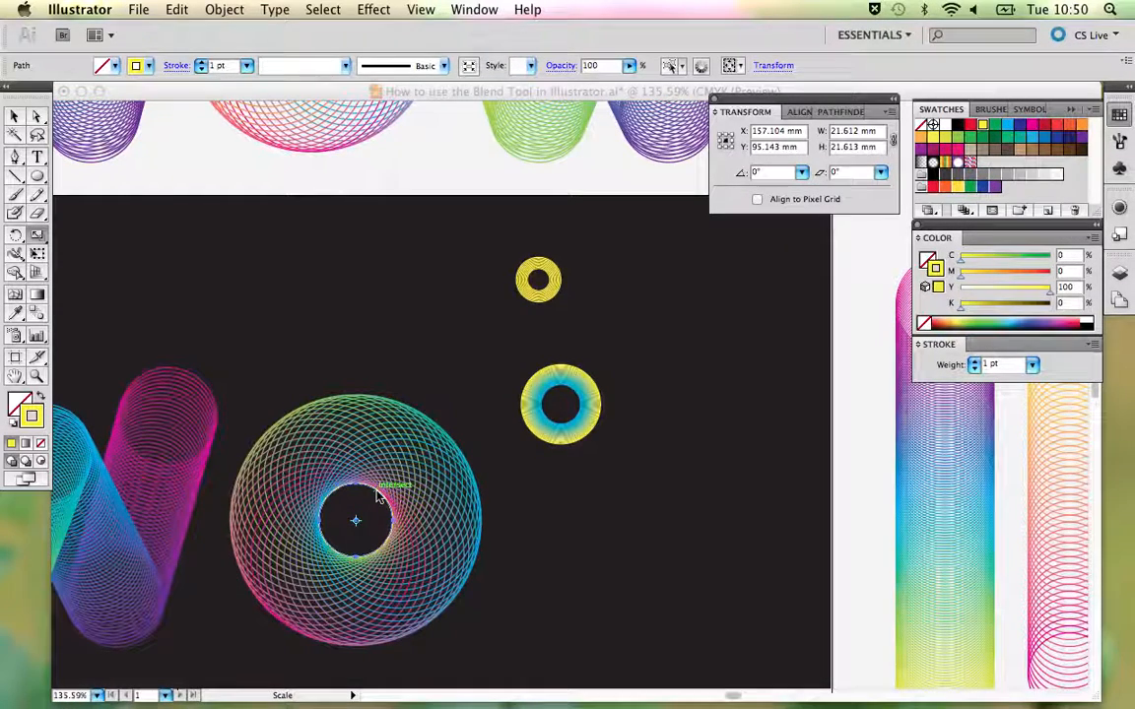
drag(551, 157, 305, 114)
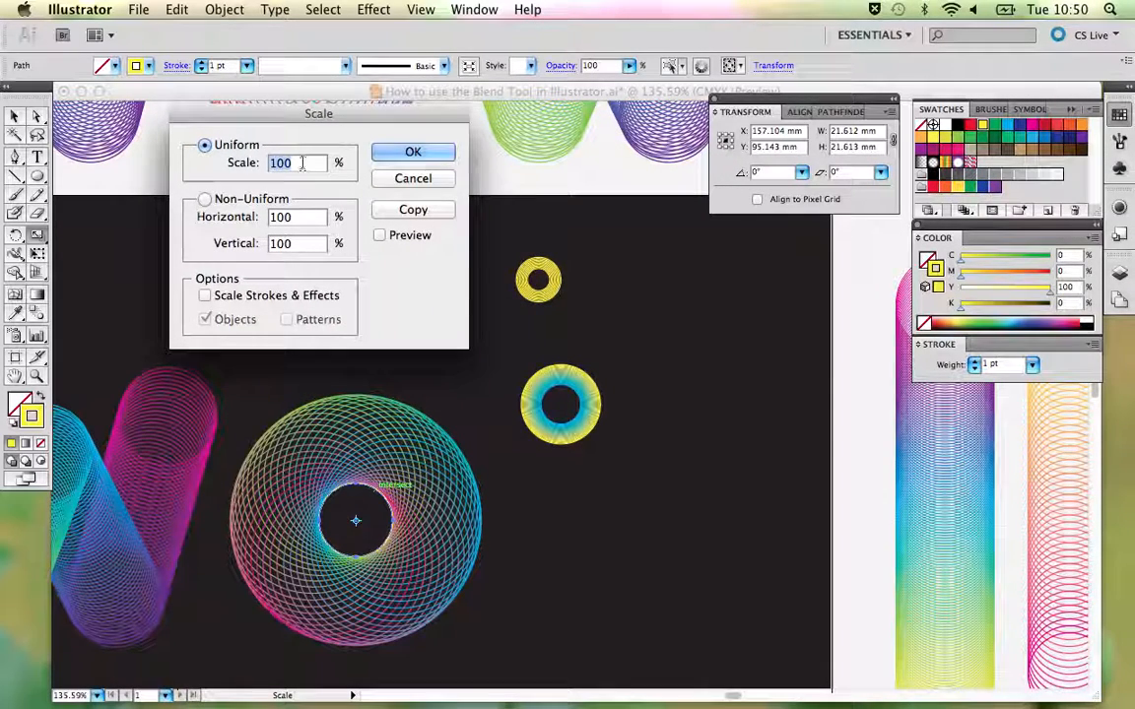
text(75)
click(379, 235)
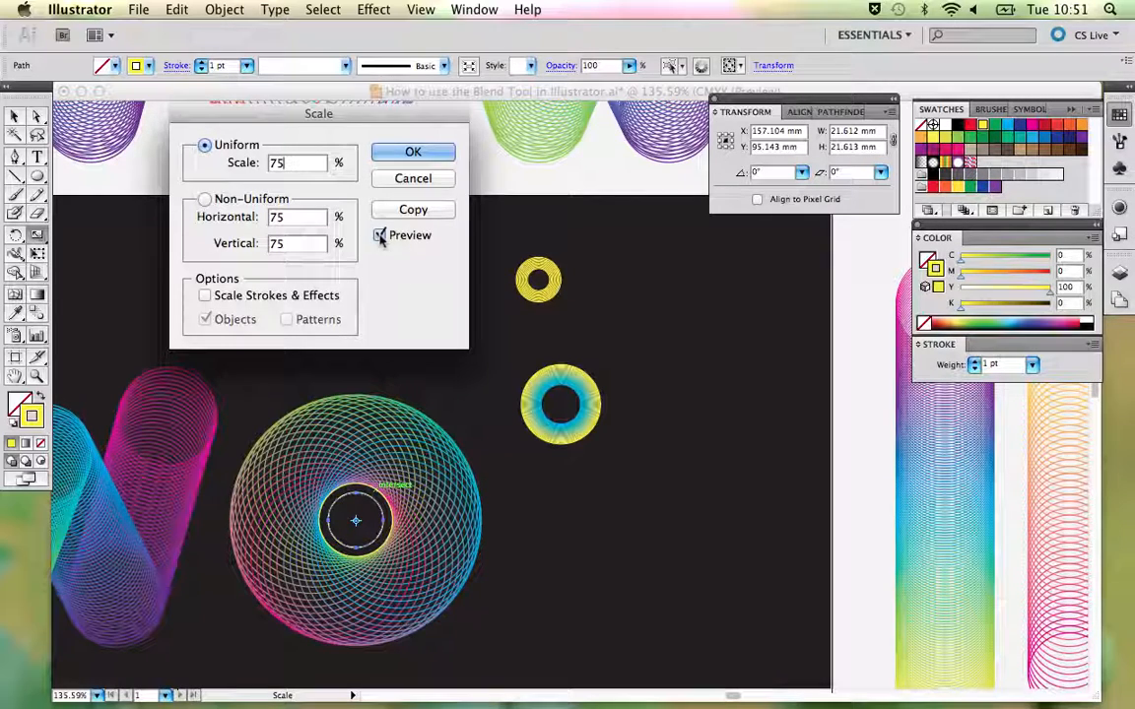
drag(287, 163, 263, 164)
text(60)
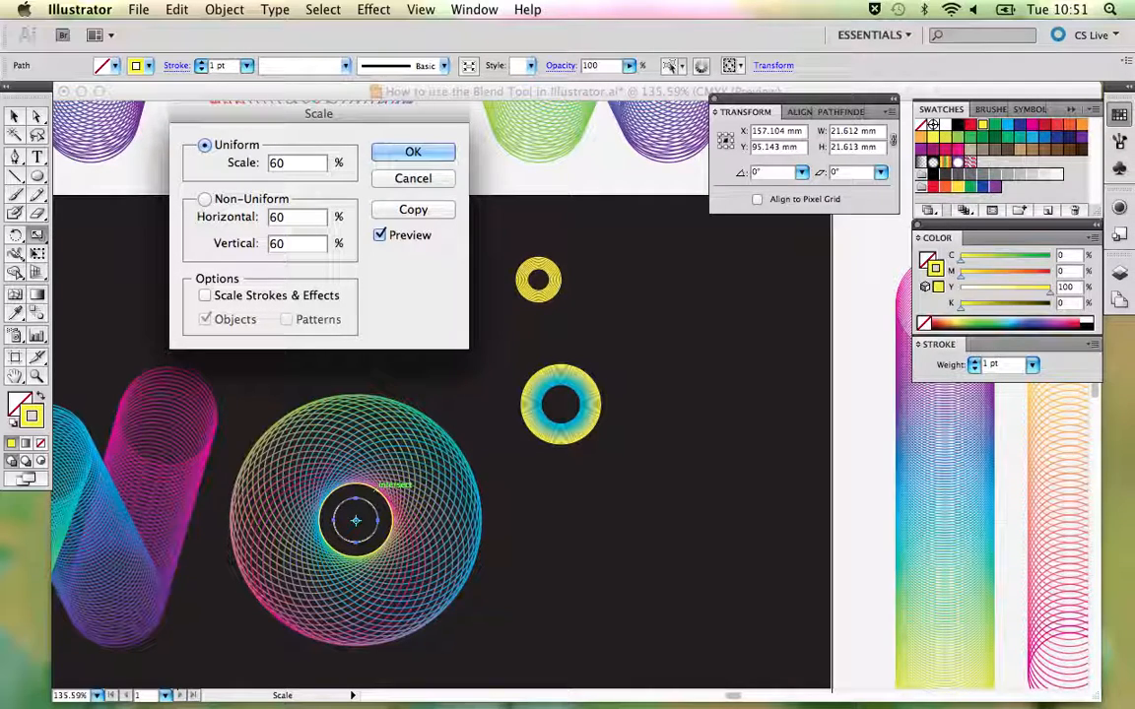
click(412, 152)
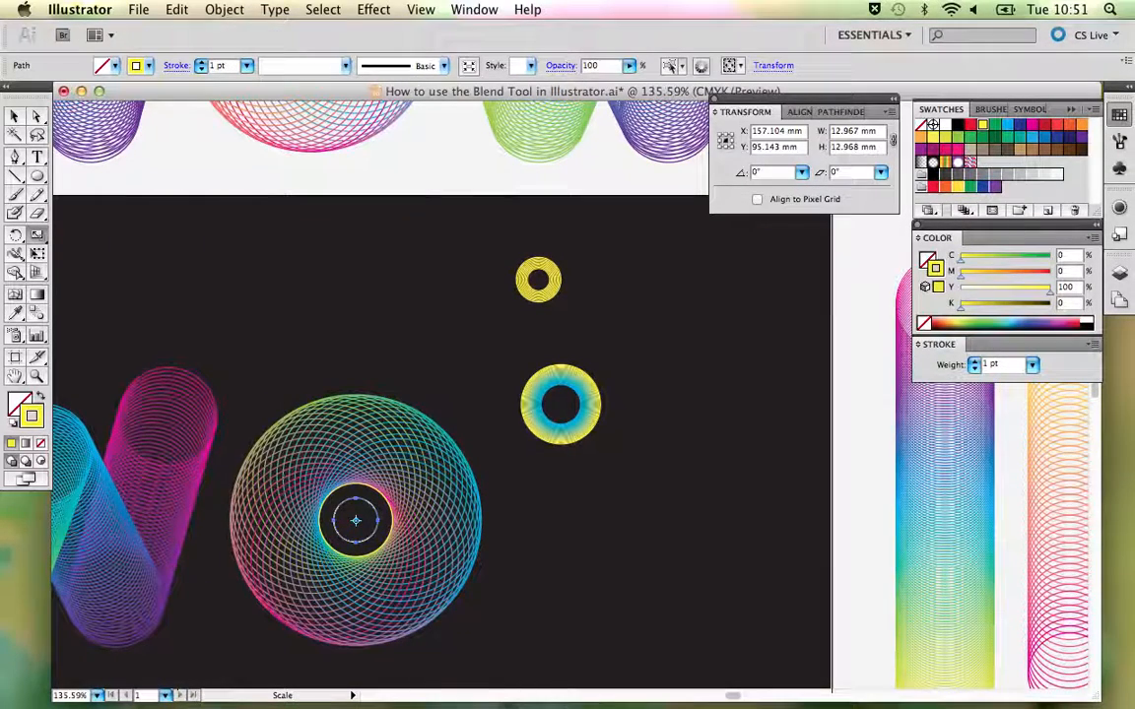
- Change the smaller inner circle's stroke to cyan
key(v)
drag(374, 493, 392, 483)
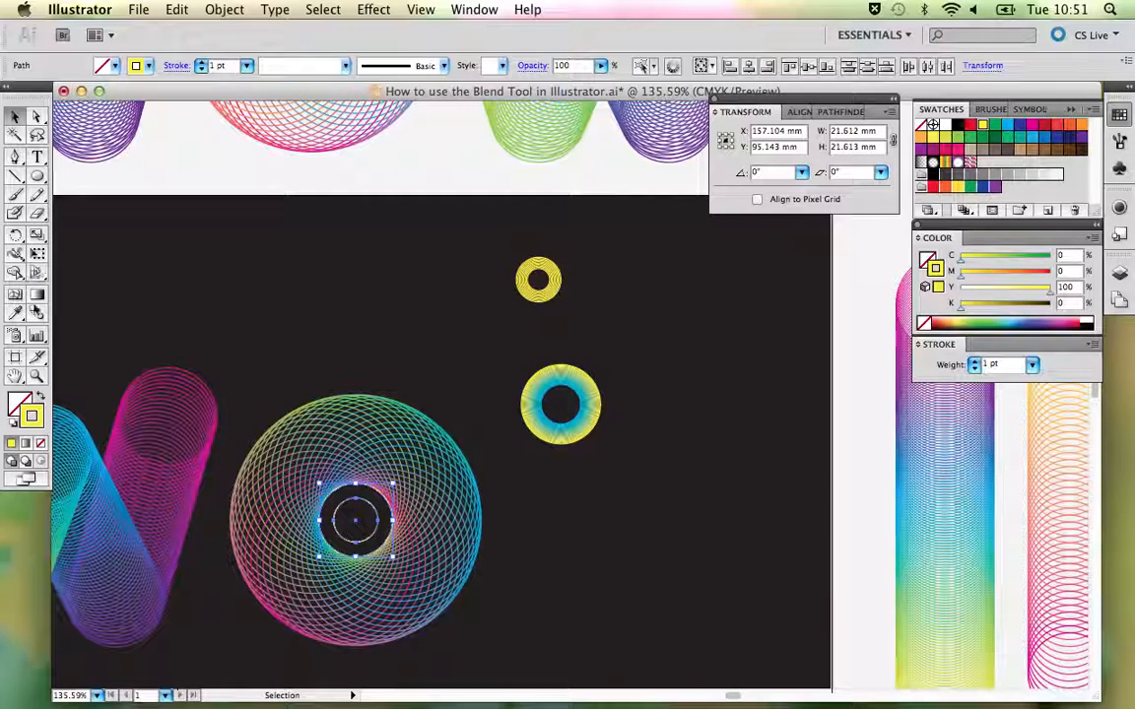
click(459, 375)
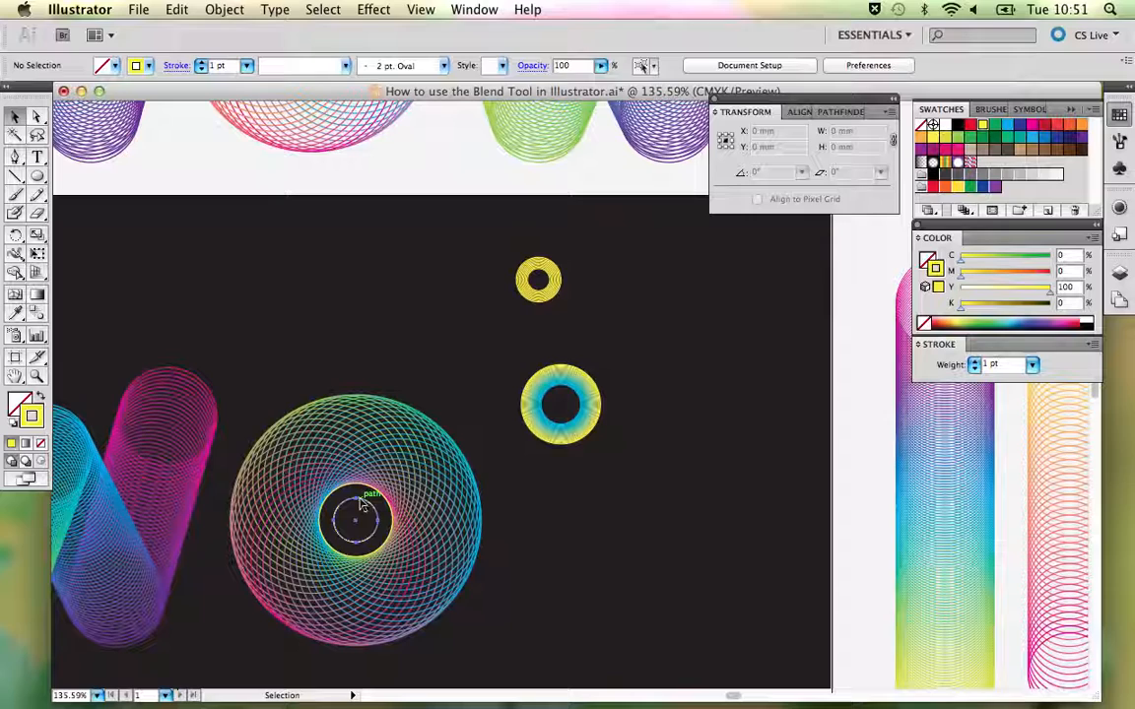
click(361, 504)
click(1006, 126)
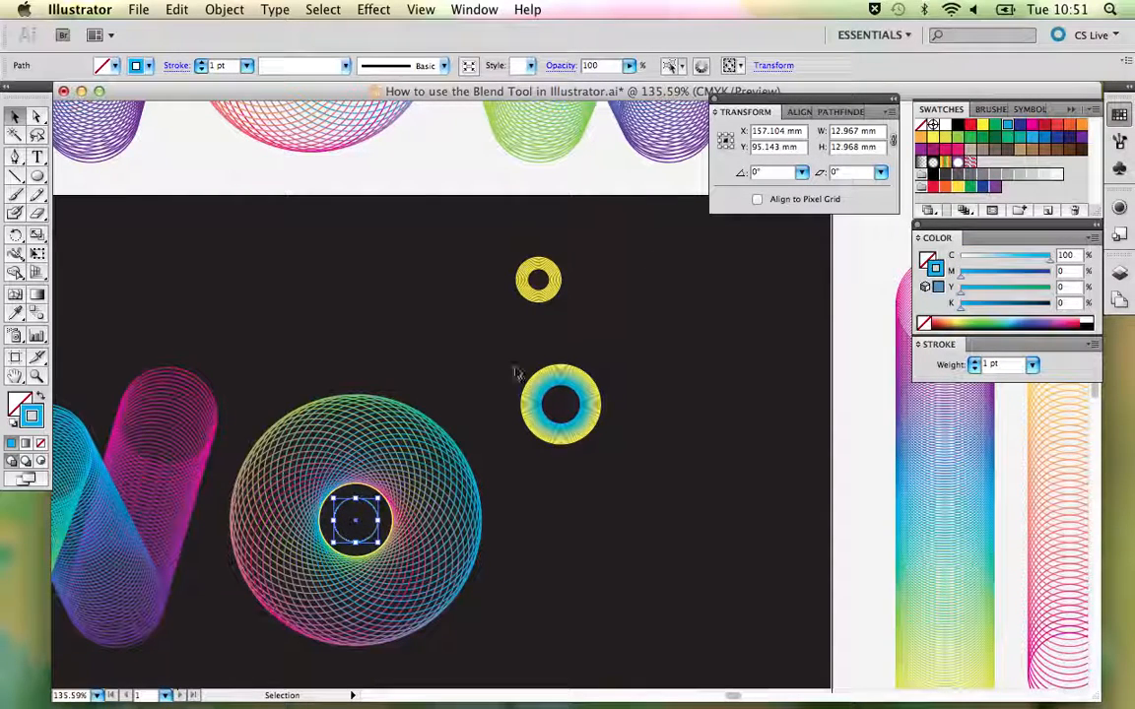
- Blend the cyan inner circle with the yellow outer circle using the Blend tool
shift+click(364, 487)
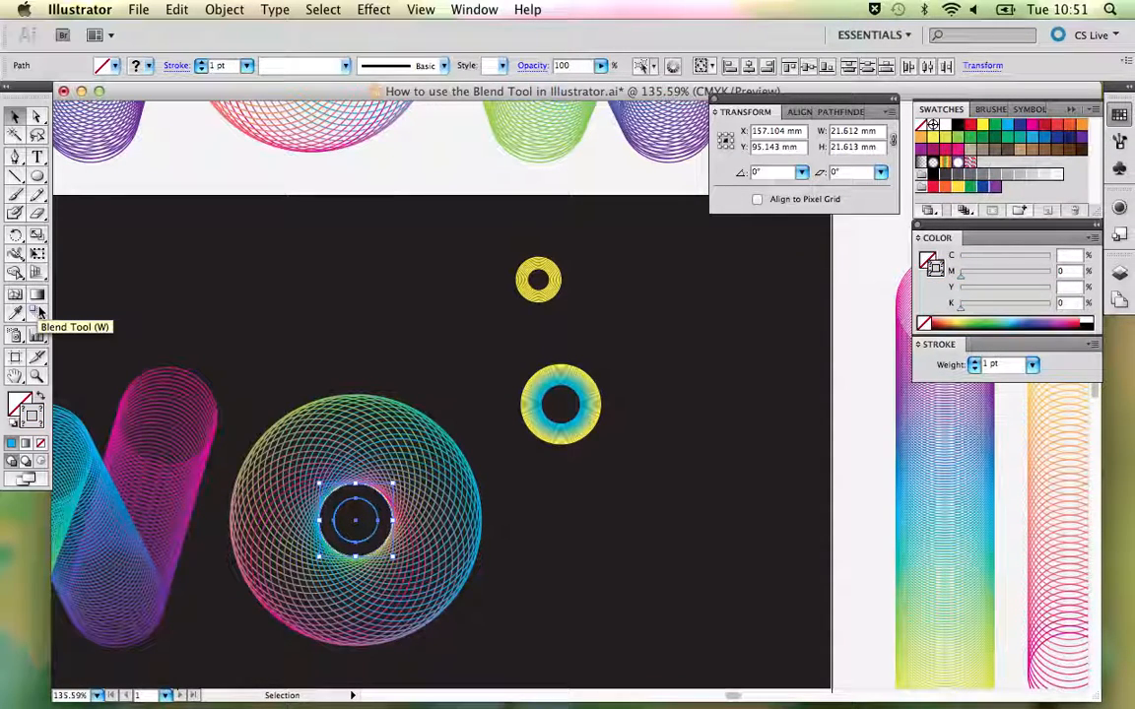
click(40, 311)
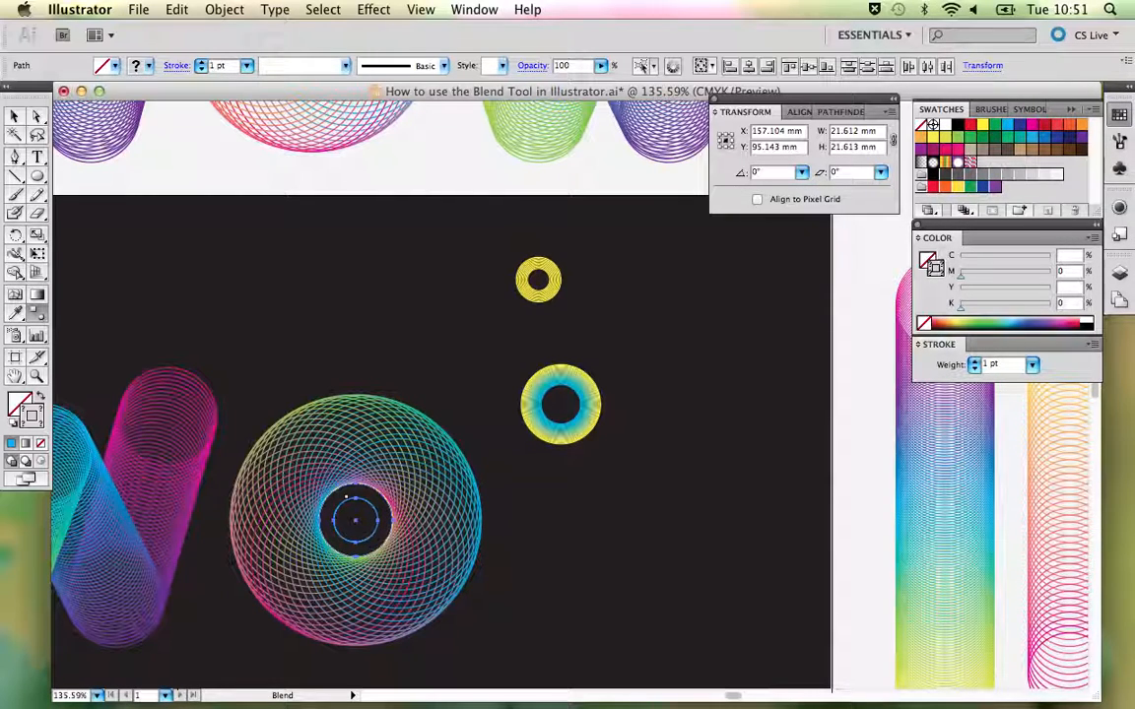
click(355, 489)
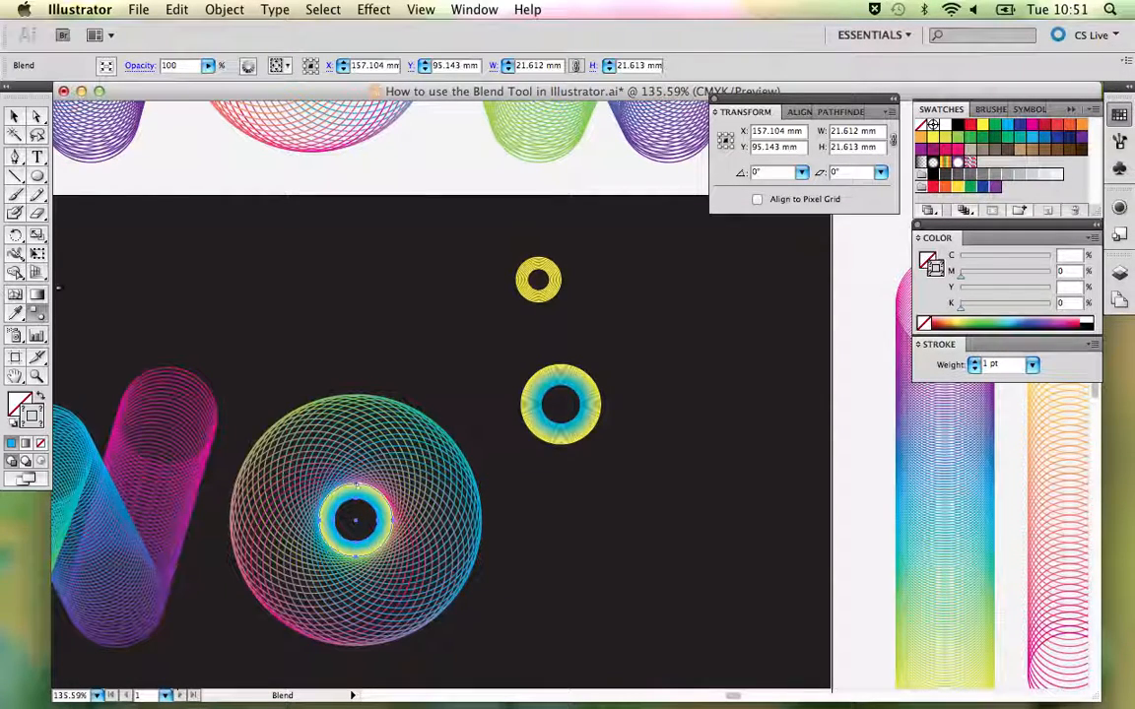
- Set the spacing of the new cyan-yellow ring blend to 15 Specified Steps
double_click(37, 313)
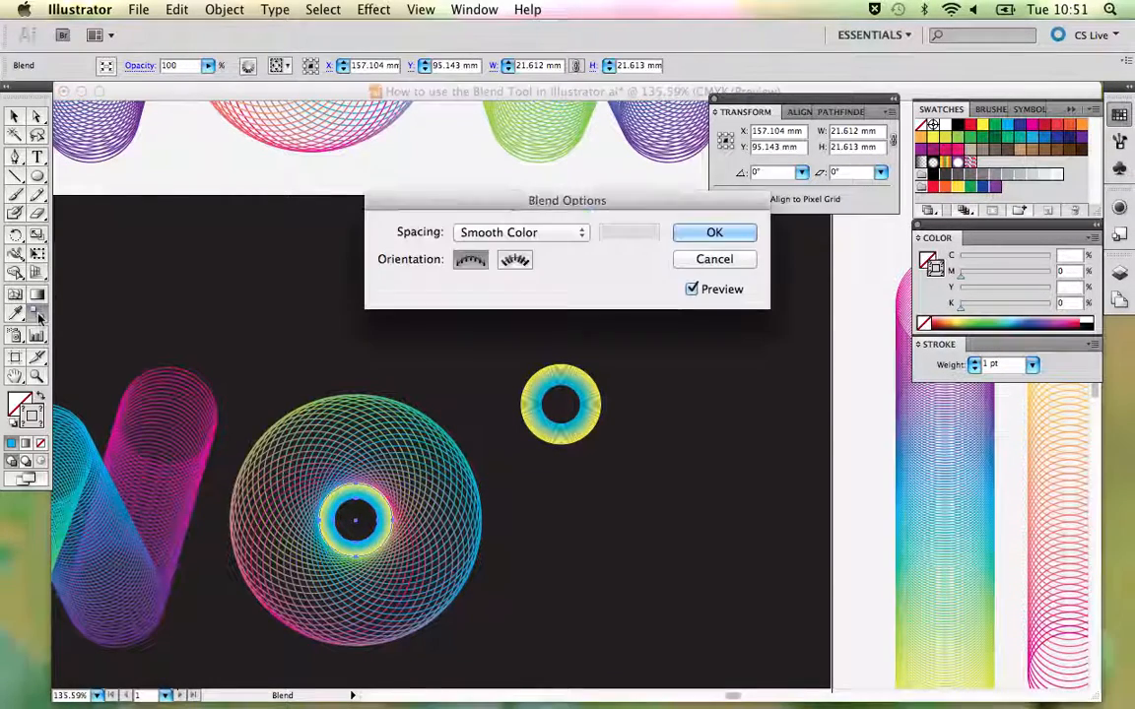
click(576, 232)
click(551, 247)
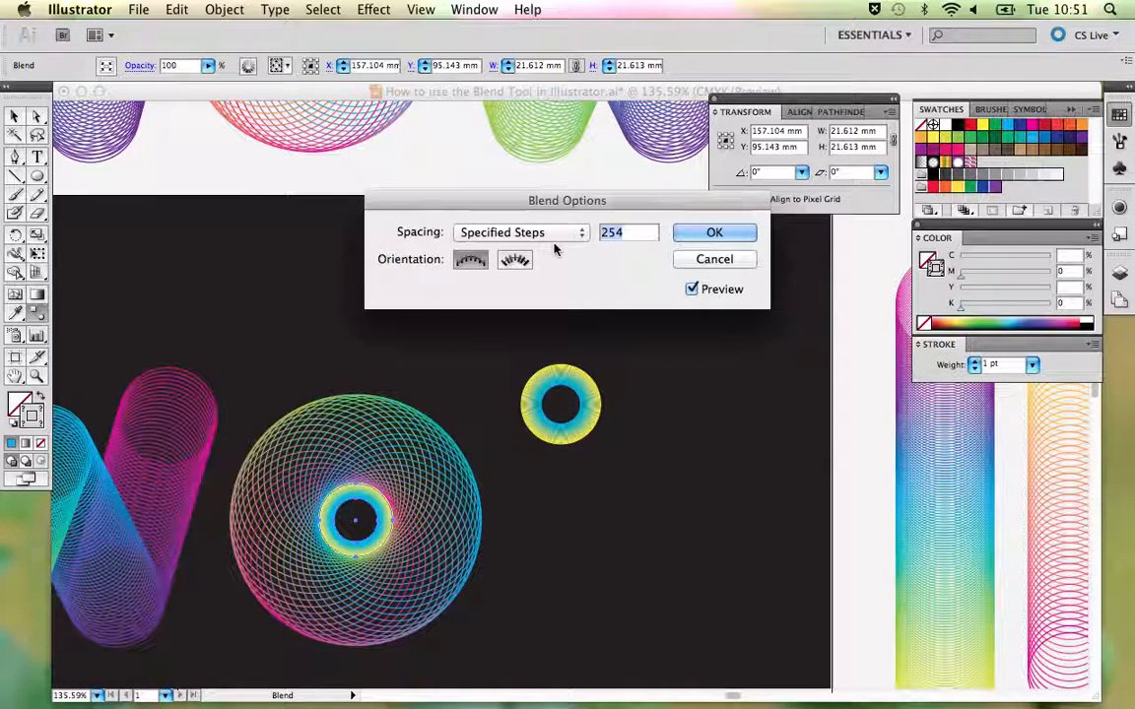
drag(528, 205, 377, 202)
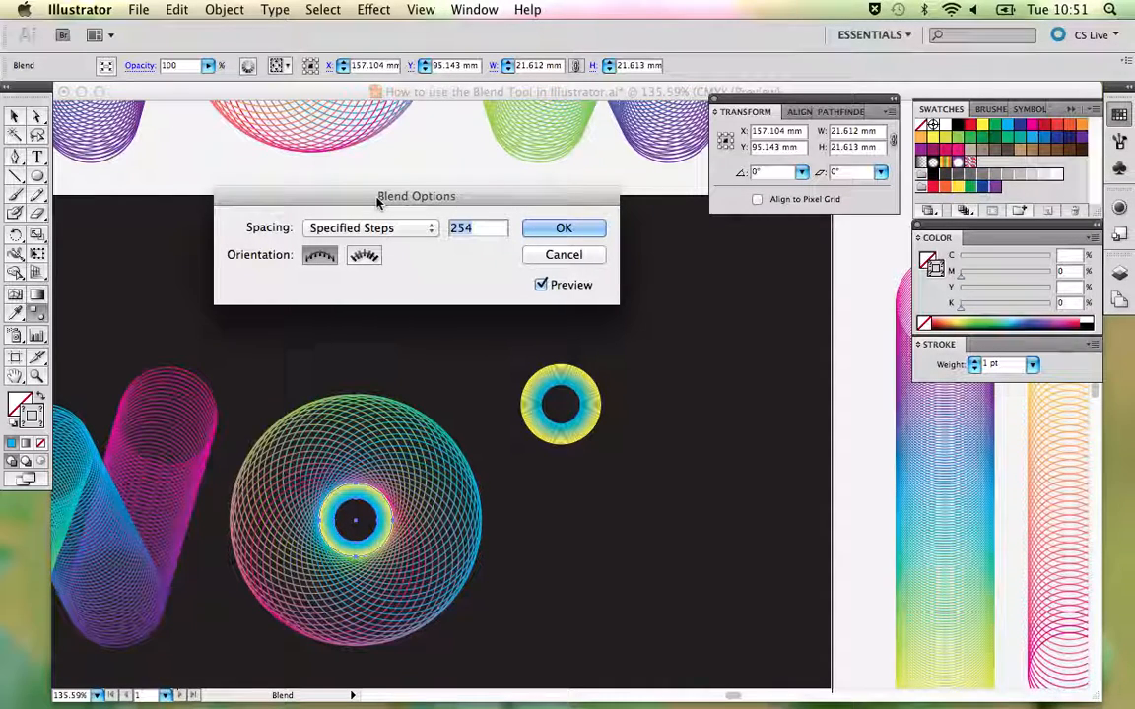
click(382, 227)
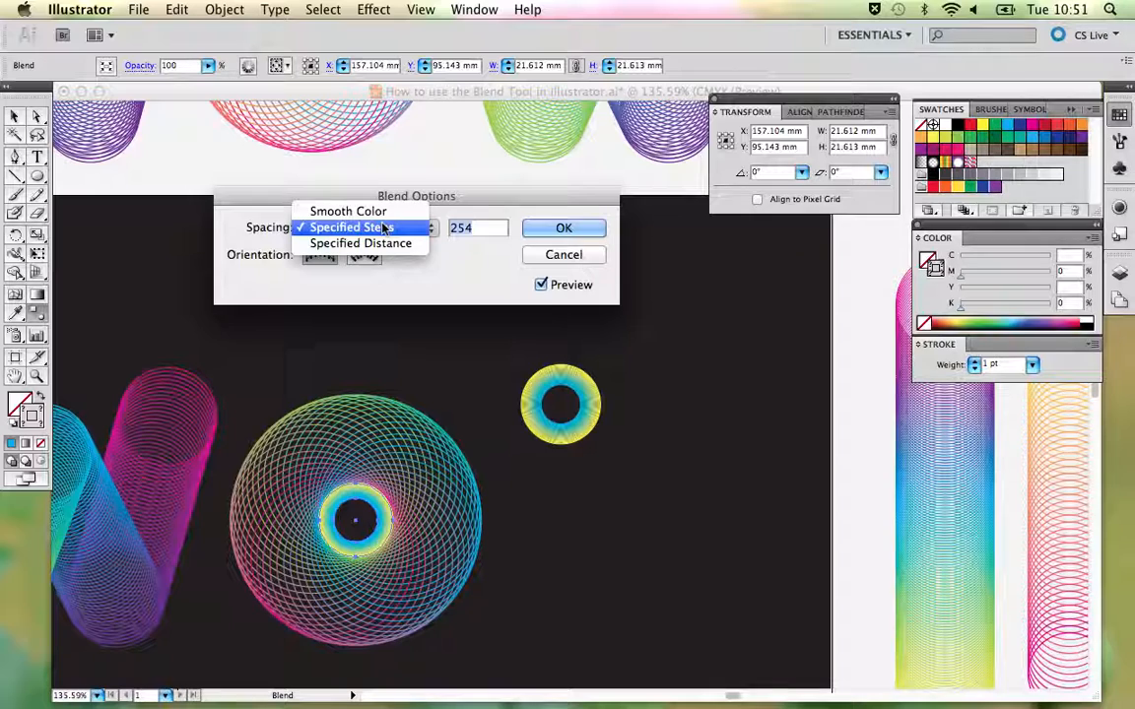
click(384, 227)
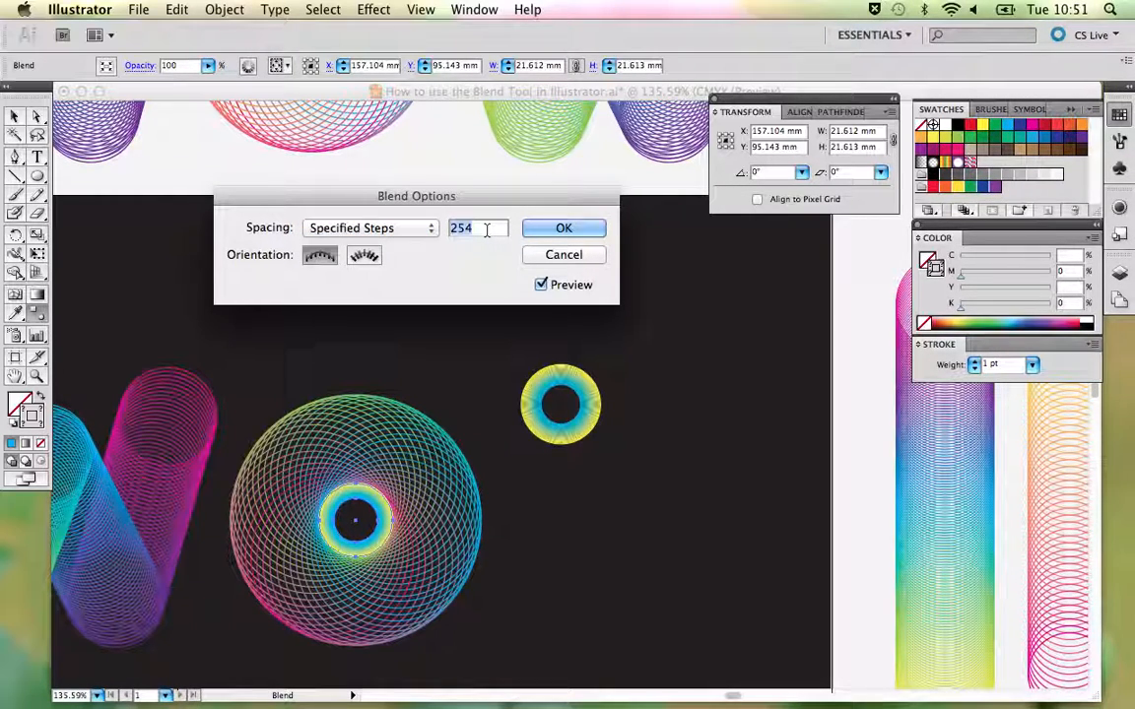
text(5)
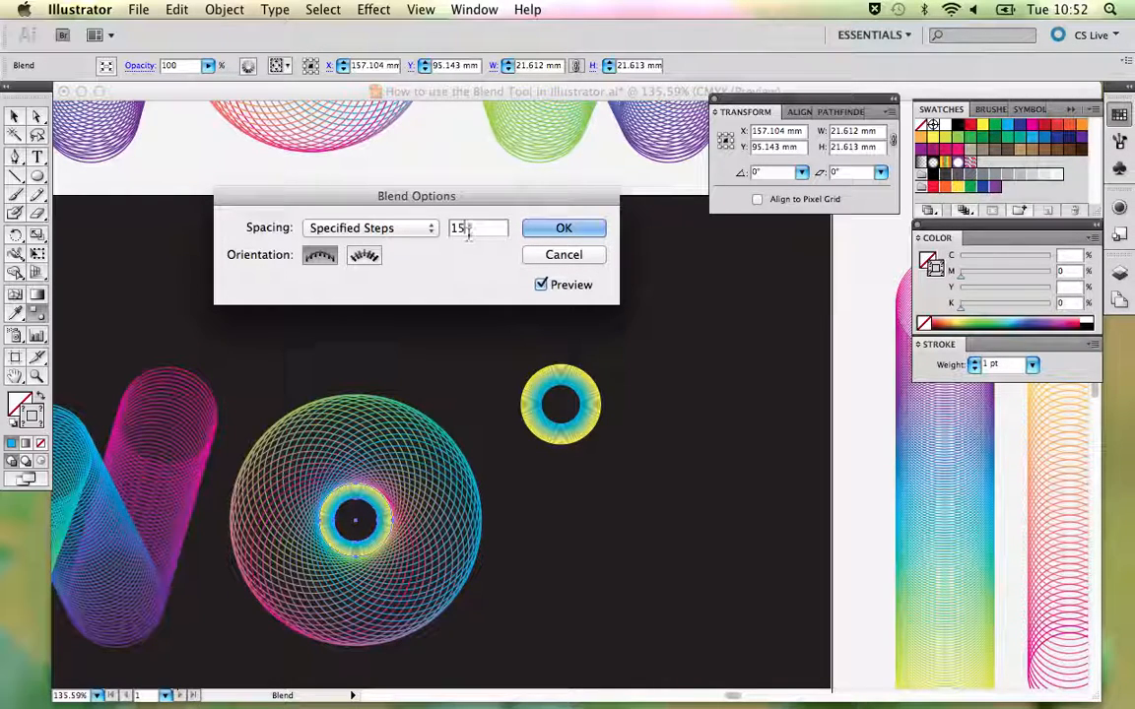
text(0)
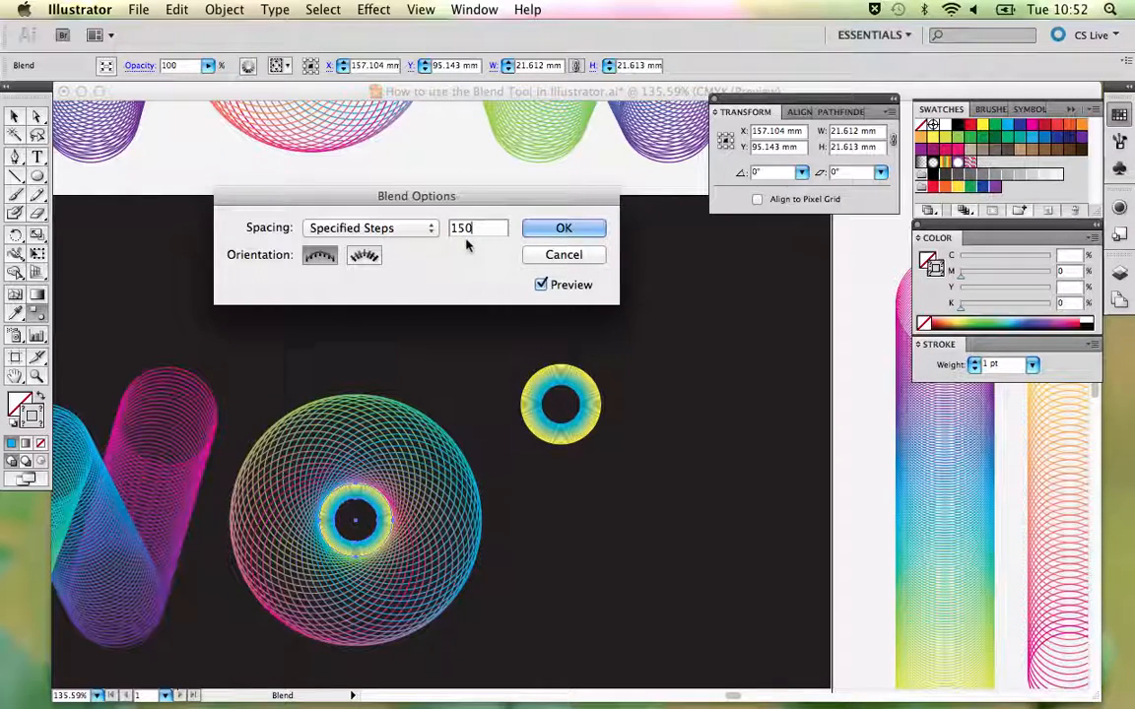
key(BackSpace)
text(1)
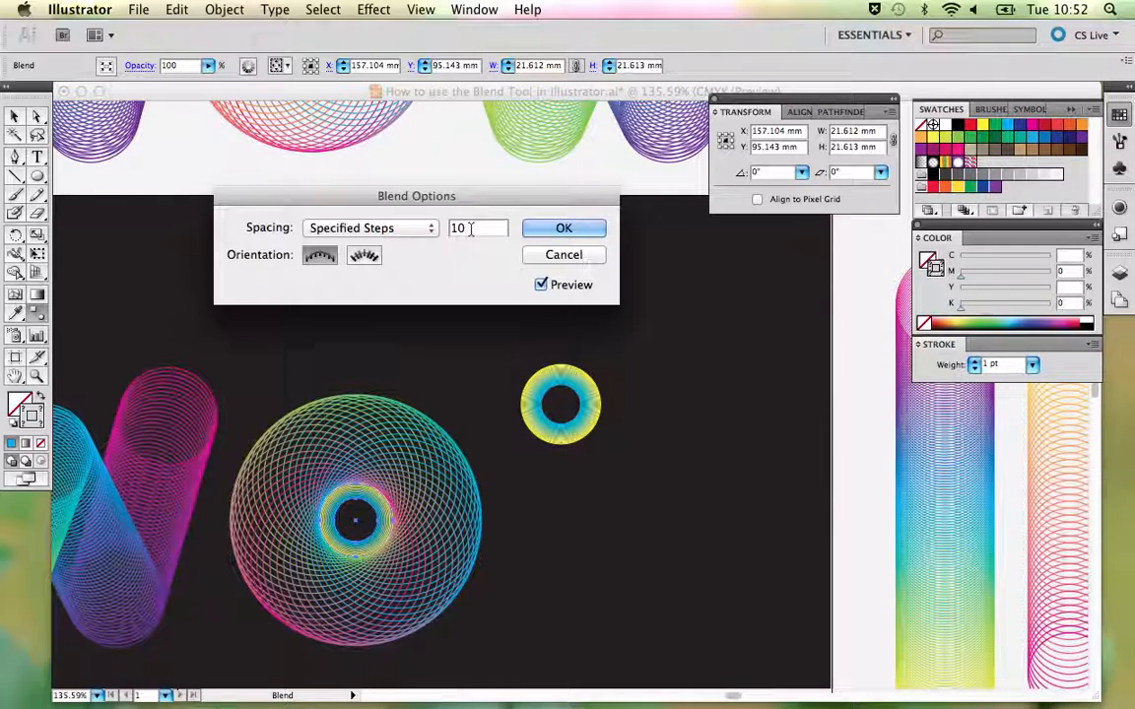
key(BackSpace)
text(3)
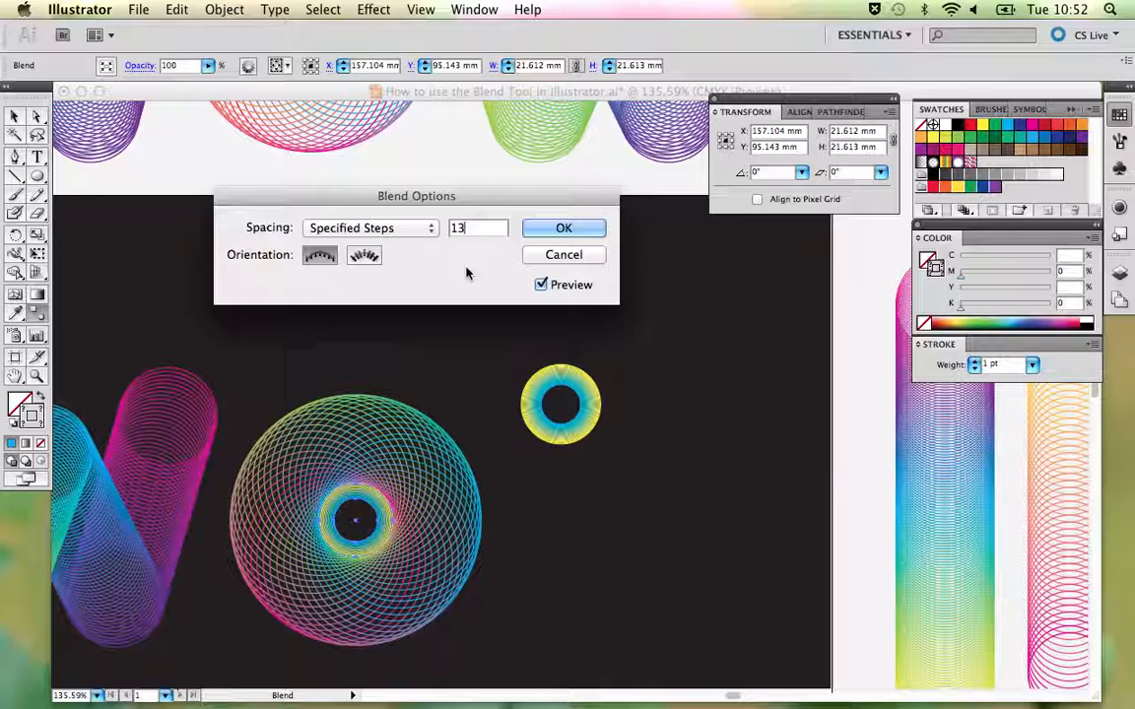
key(BackSpace)
text(5)
click(563, 228)
key(v)
click(431, 318)
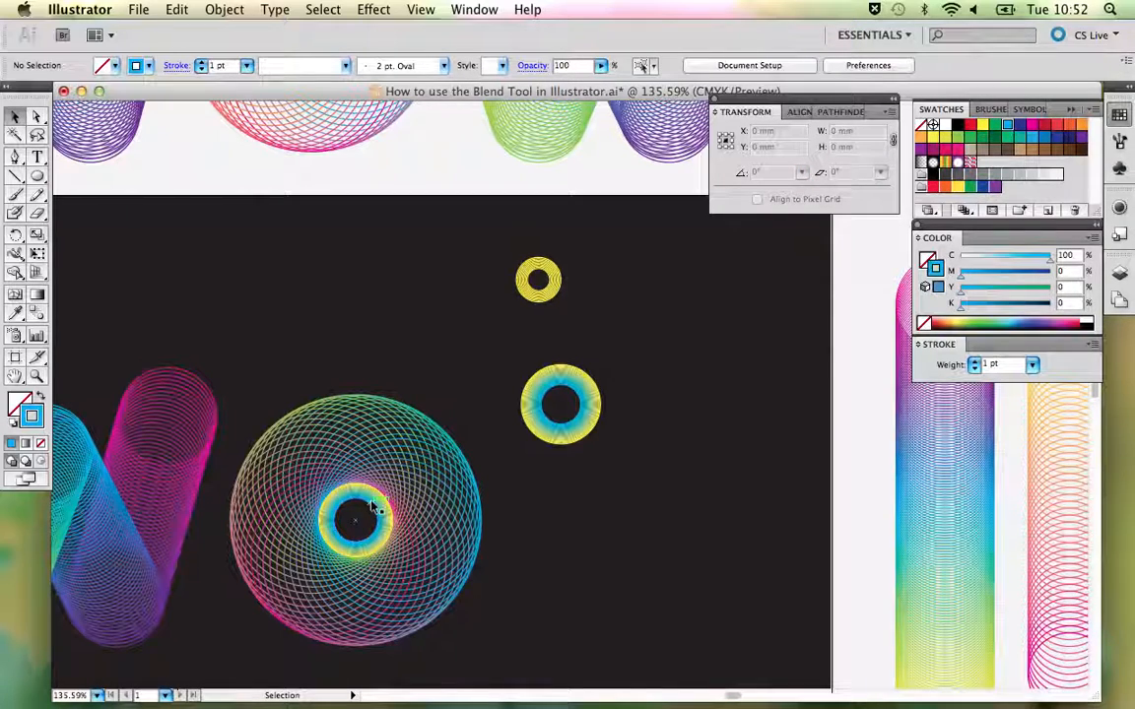
- Place the small yellow ring inside the O's new centre ring and delete the leftover cyan-yellow sample ring
click(538, 289)
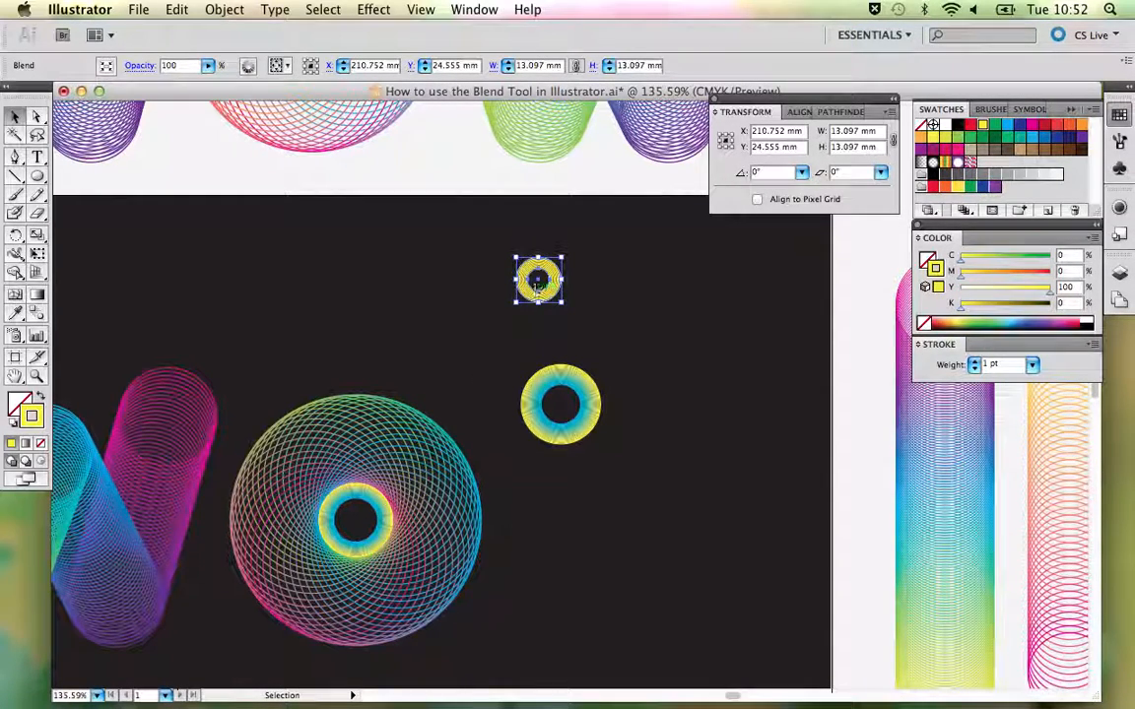
drag(538, 282, 352, 523)
click(474, 337)
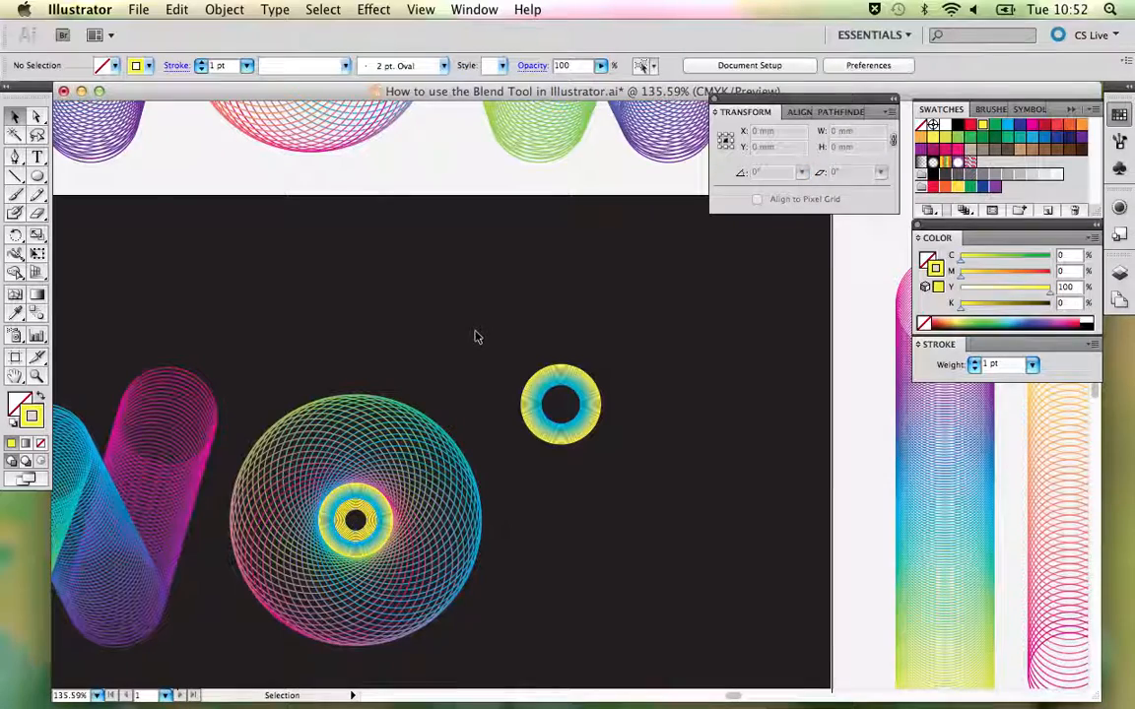
drag(507, 305, 599, 428)
key(Delete)
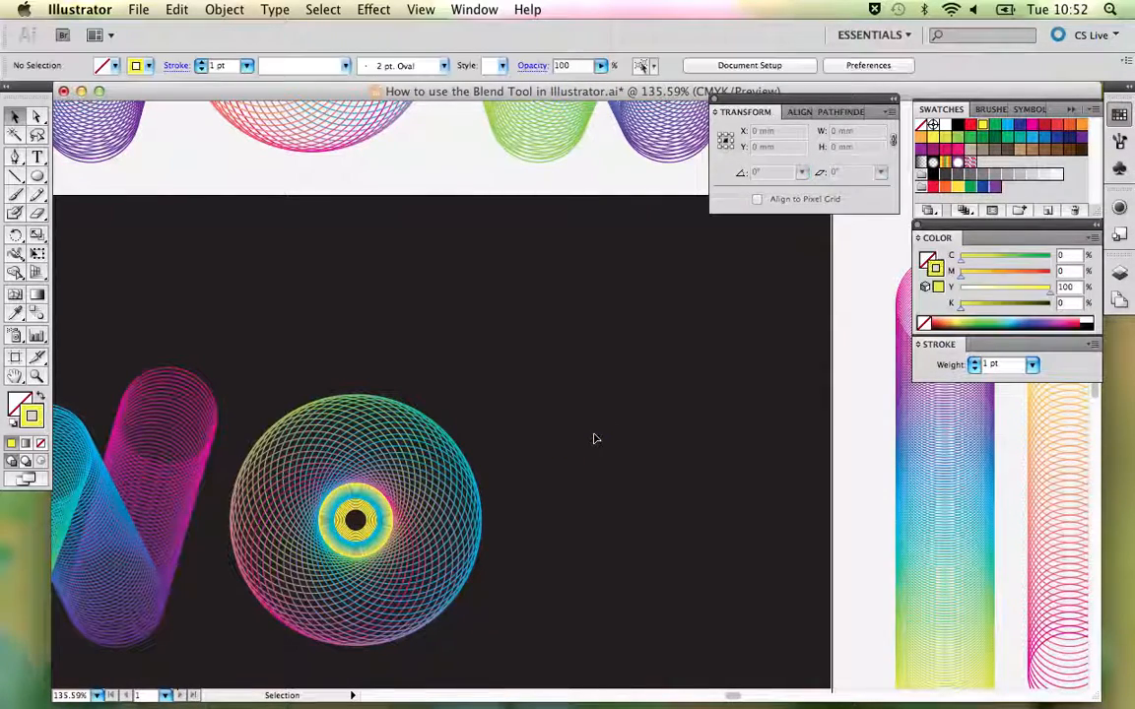
- Duplicate the W horizontally to the other side of the O to complete the word WOW
key(super+minus)
key(super+minus)
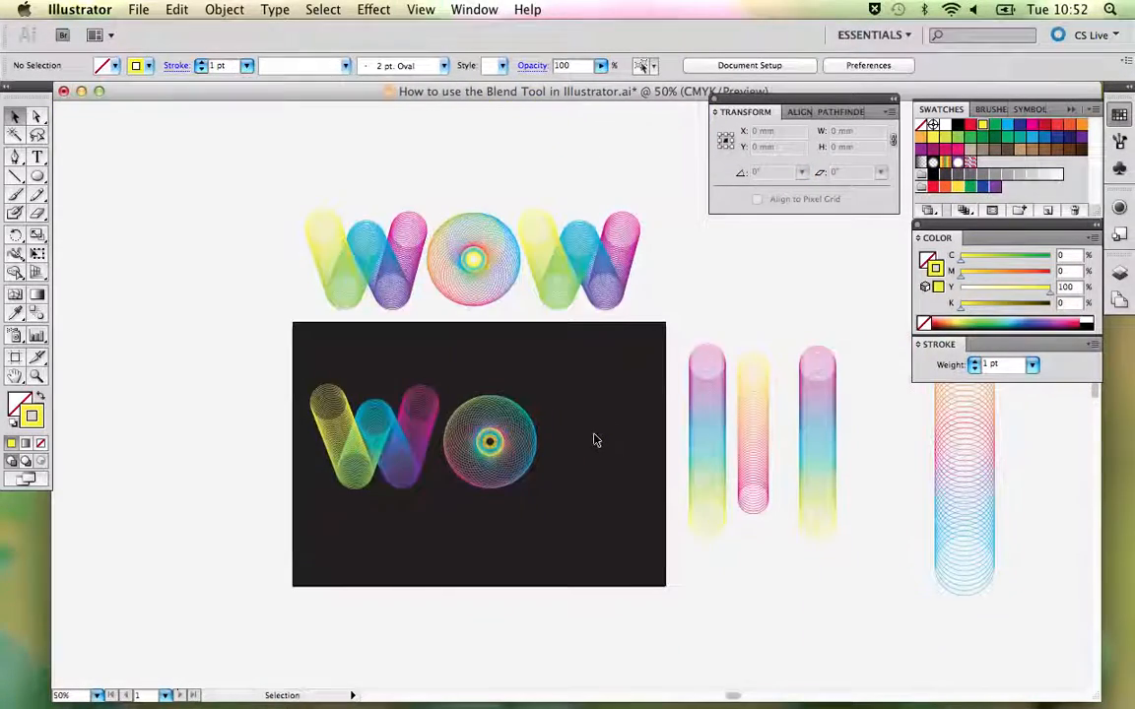
click(411, 422)
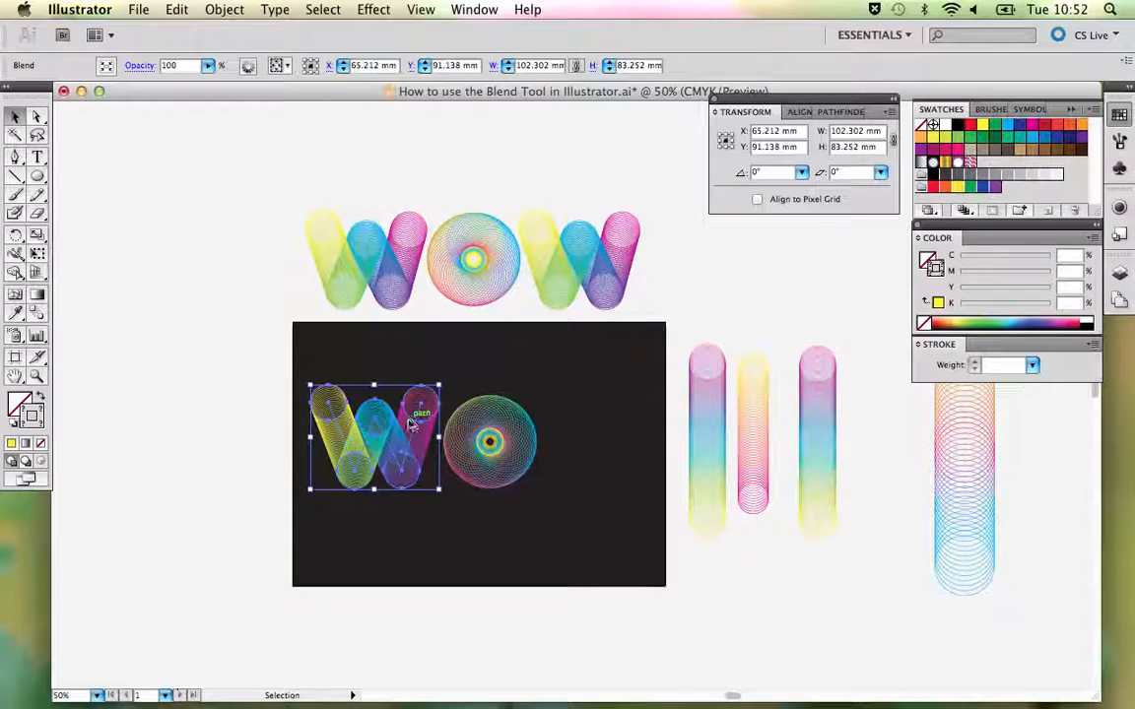
drag(412, 422, 633, 422)
click(566, 345)
- Unlock everything except the black background and select the whole WOW lettering on it
key(alt+super+2)
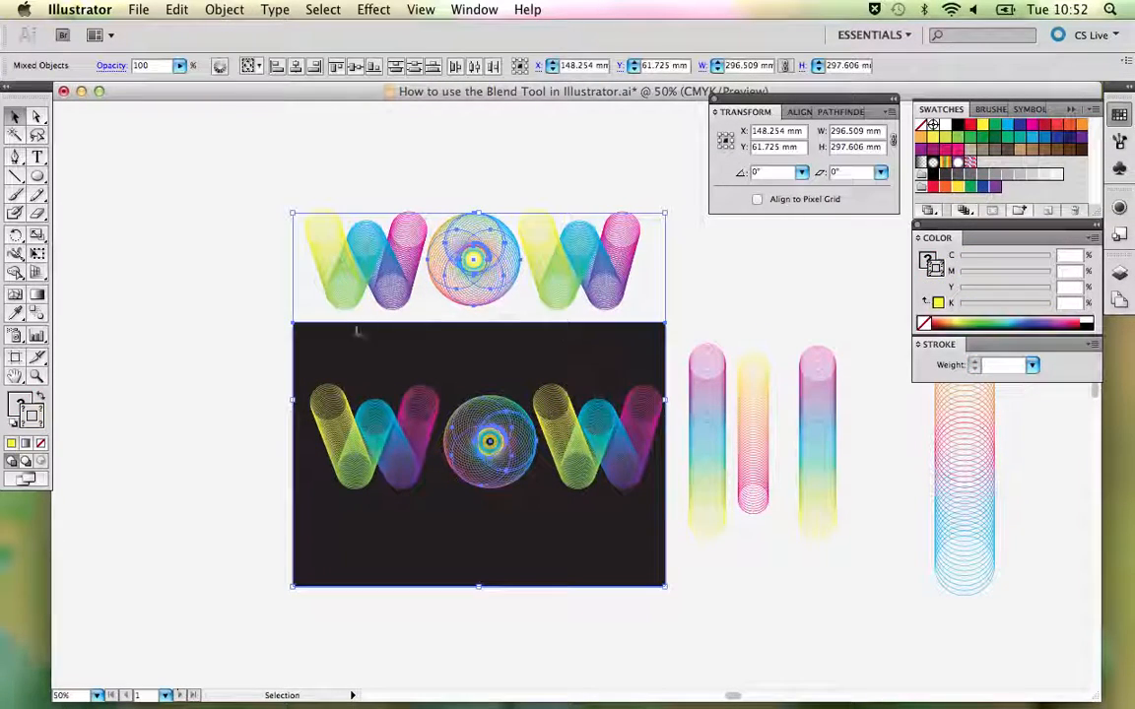
click(254, 343)
click(303, 347)
key(super+2)
drag(332, 367, 618, 509)
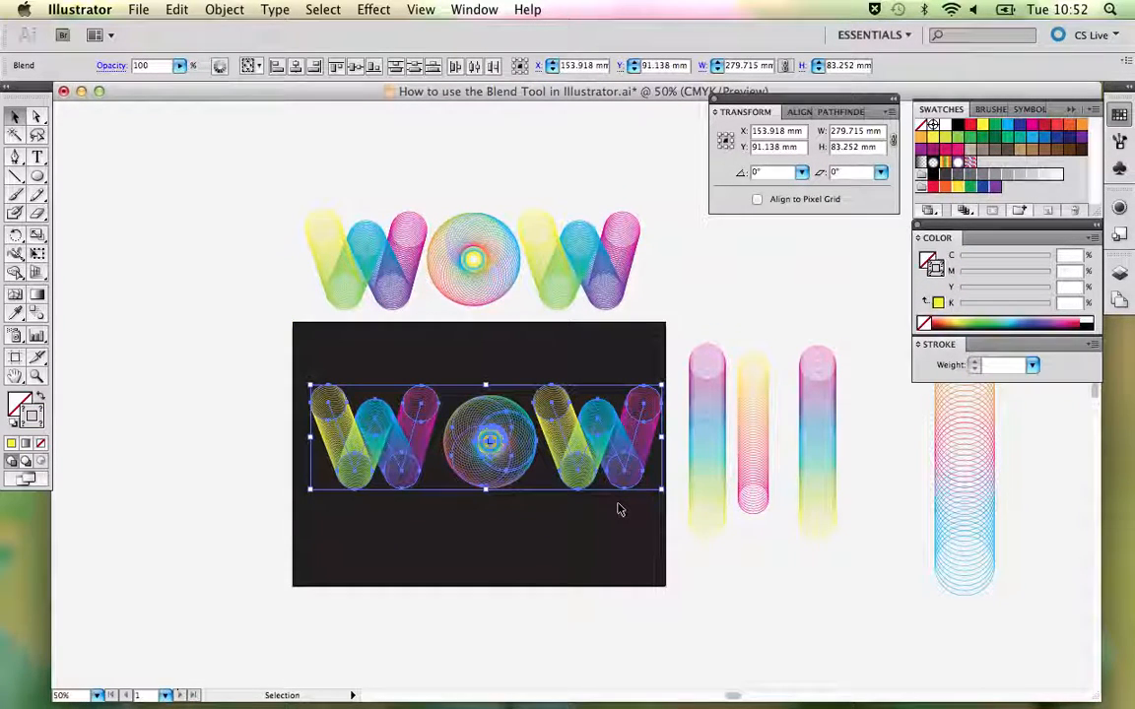
- Nudge the whole WOW lettering left to X 149.332 mm on the black background and deselect it
key(shift+Left)
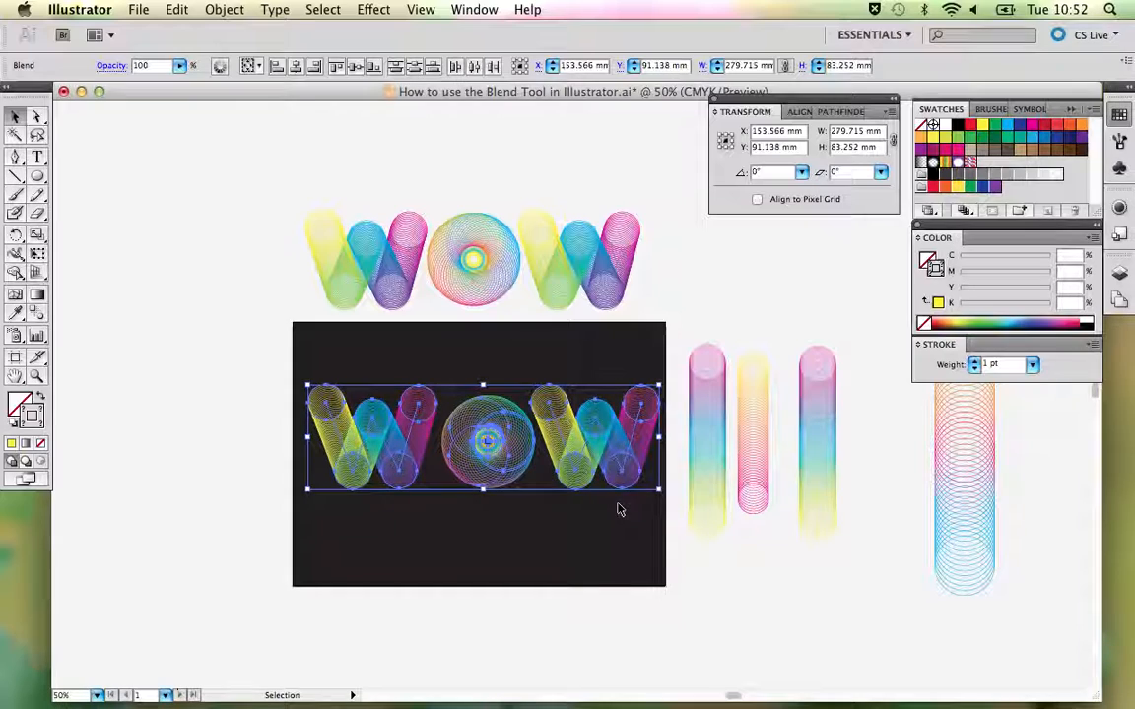
key(Left)
key(Left)
key(Left)
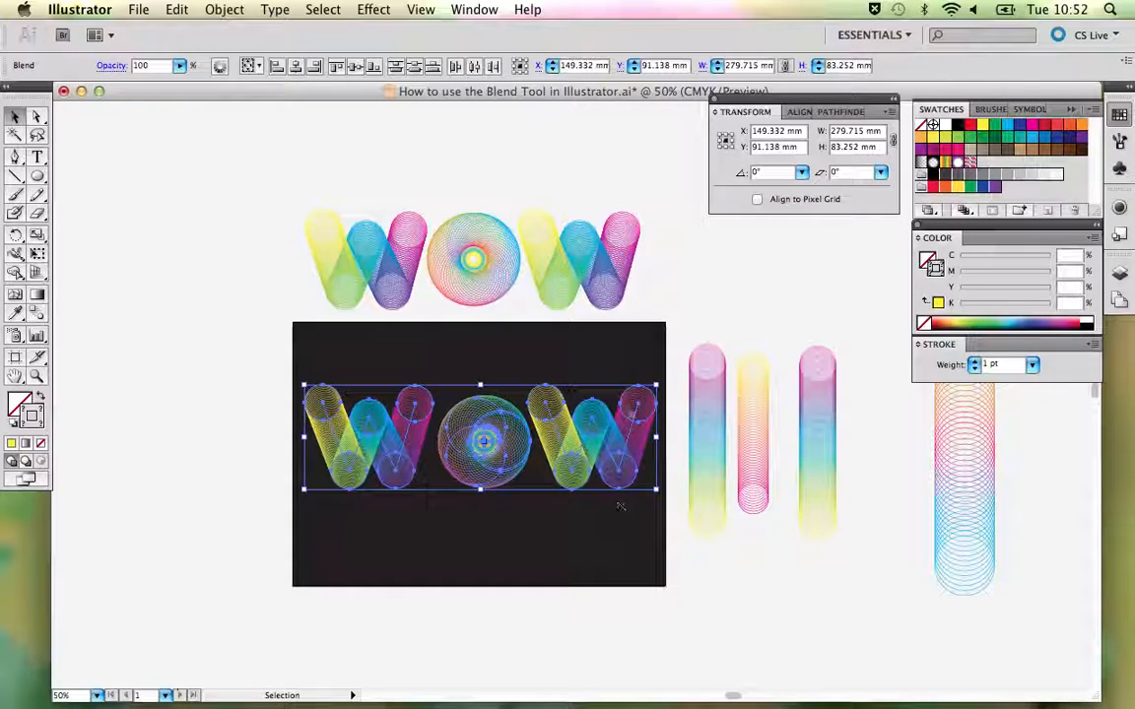
click(611, 363)
- Nudge the first W on the black background right to X 66.27 mm, closer to the O, and deselect it
click(375, 438)
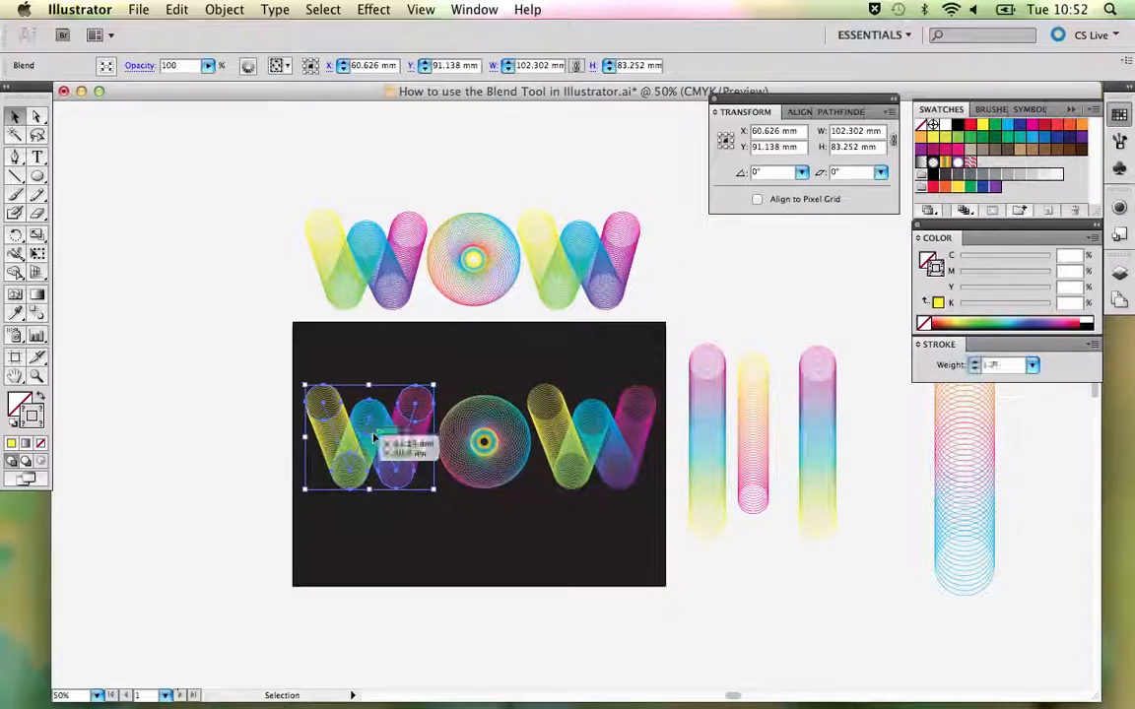
key(Right)
key(Right)
key(Right)
key(Right)
key(Right)
key(Right)
key(Right)
key(Right)
key(Right)
key(Right)
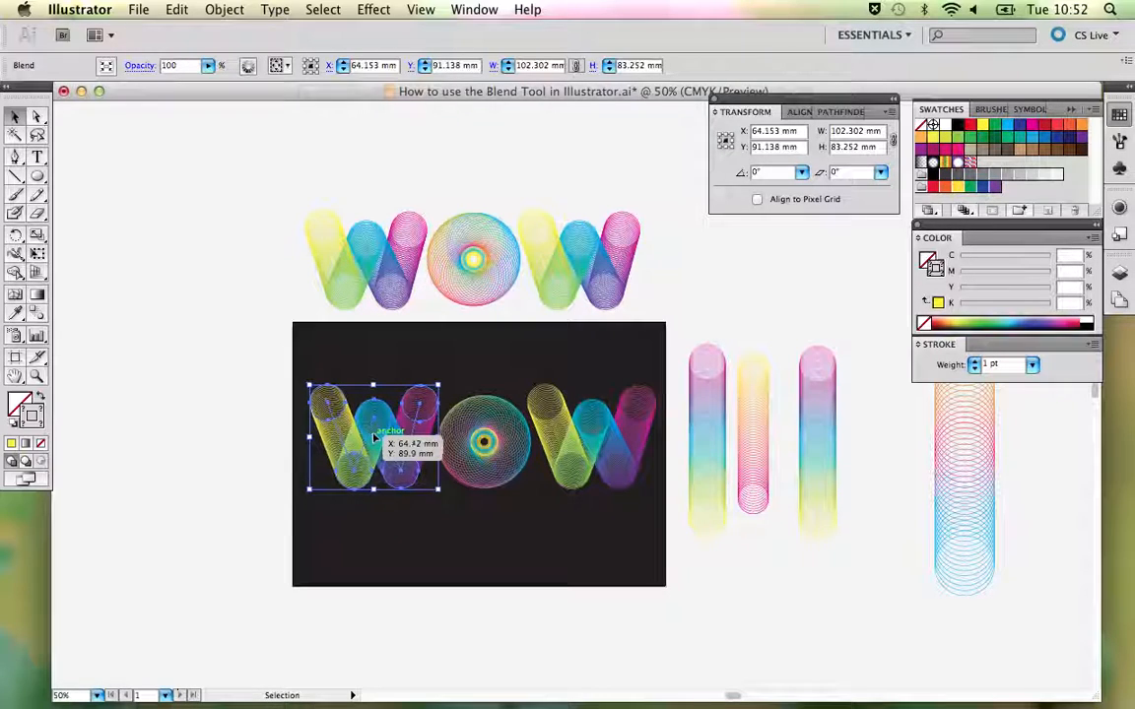
key(Right)
key(Right)
key(Right)
key(Right)
key(Right)
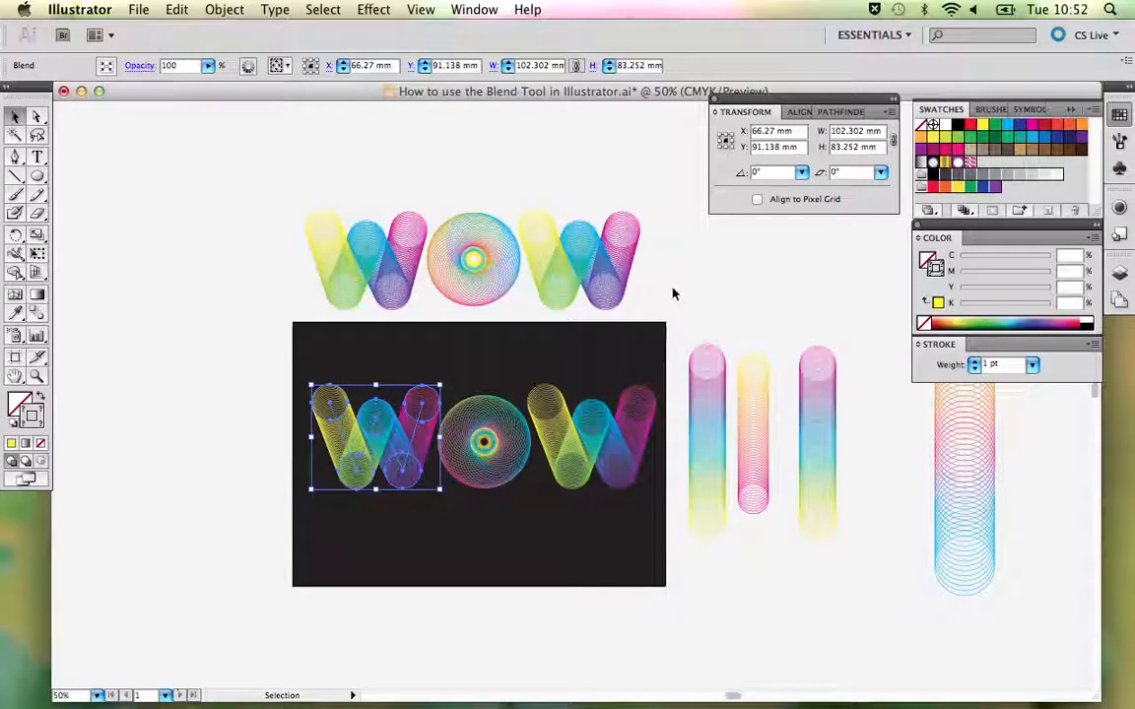
click(674, 294)
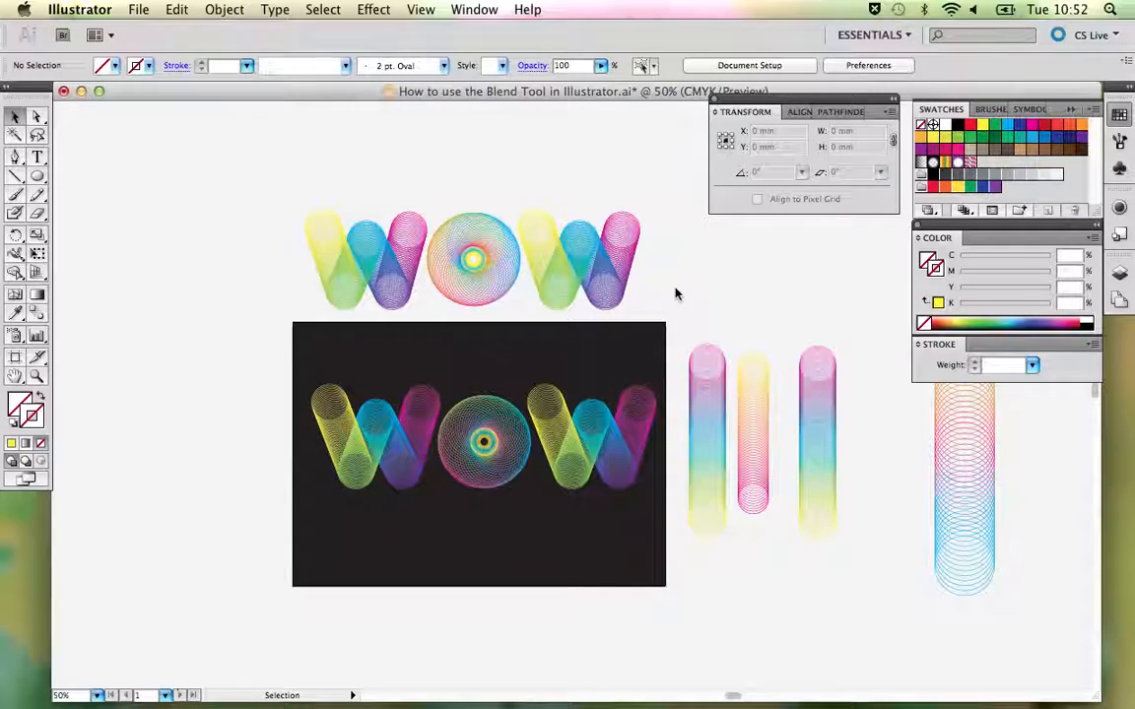
click(574, 446)
click(630, 335)
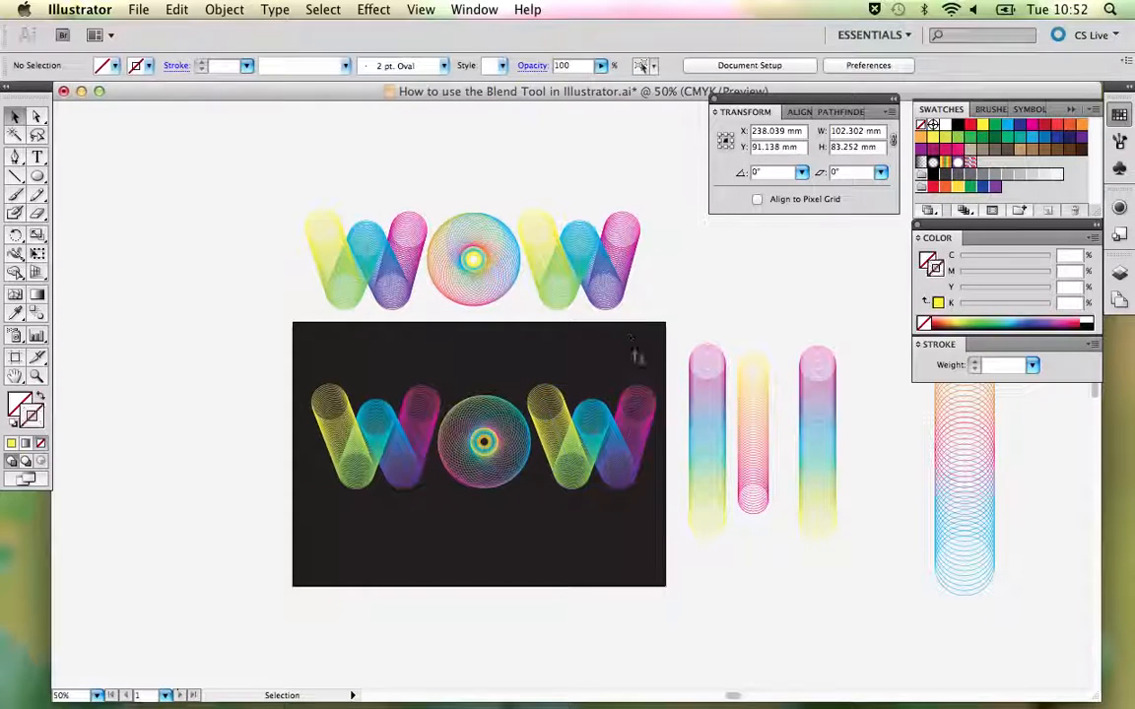
key(a)
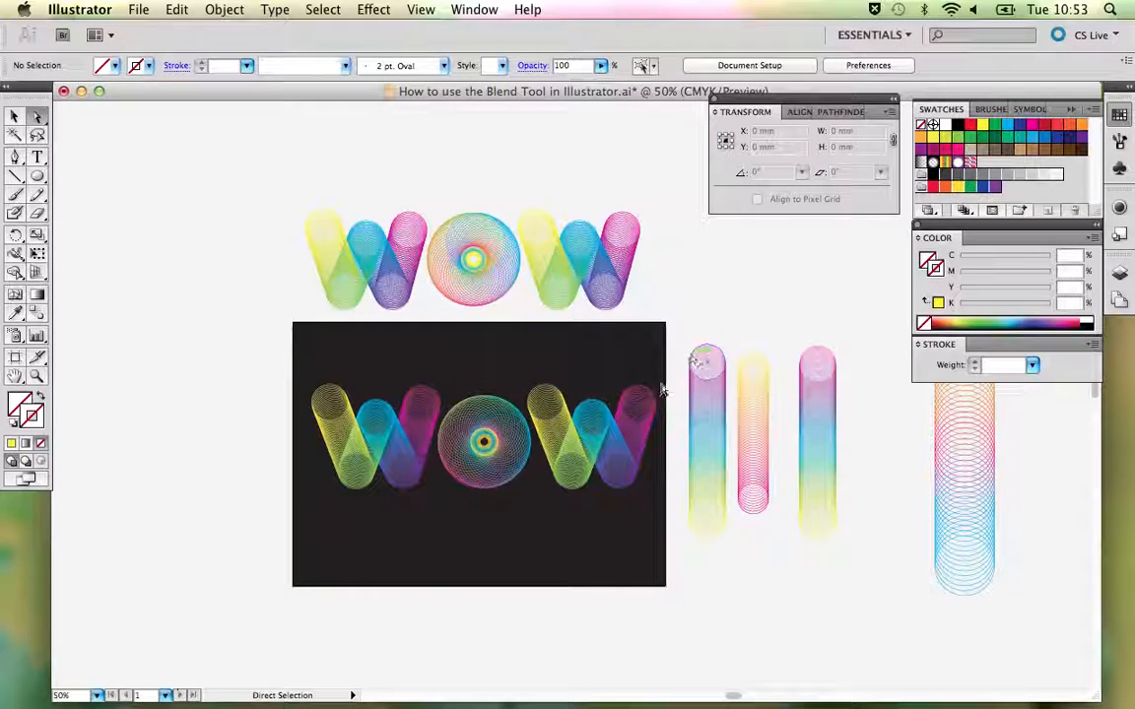
click(653, 389)
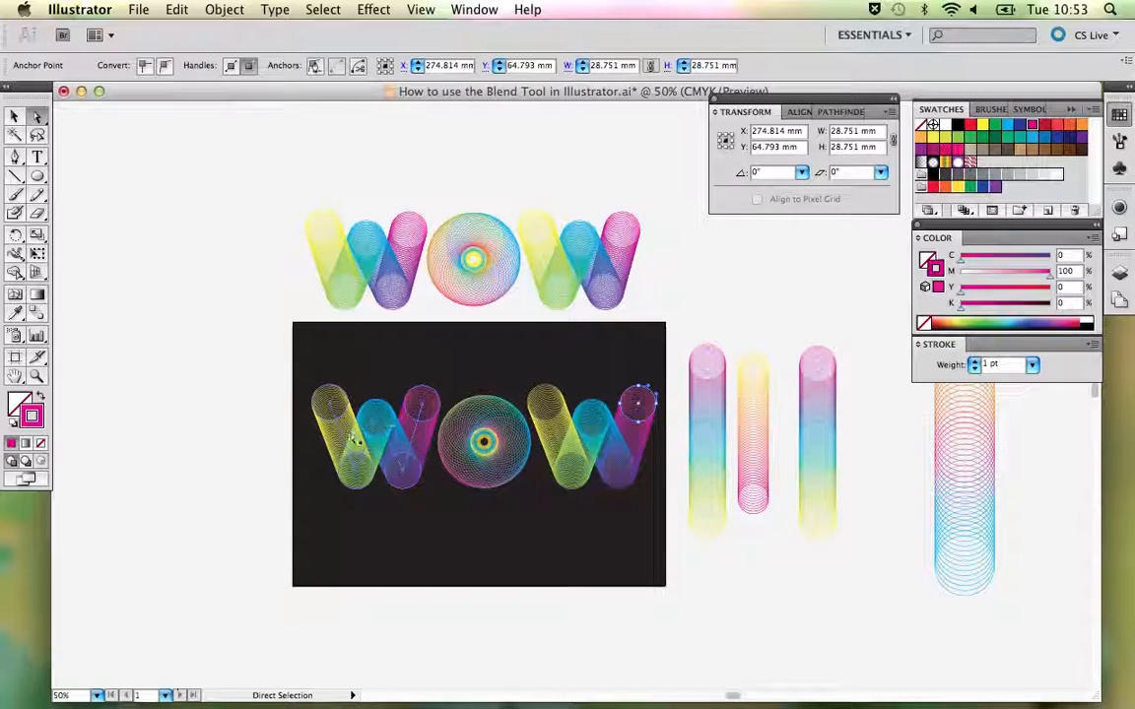
click(683, 307)
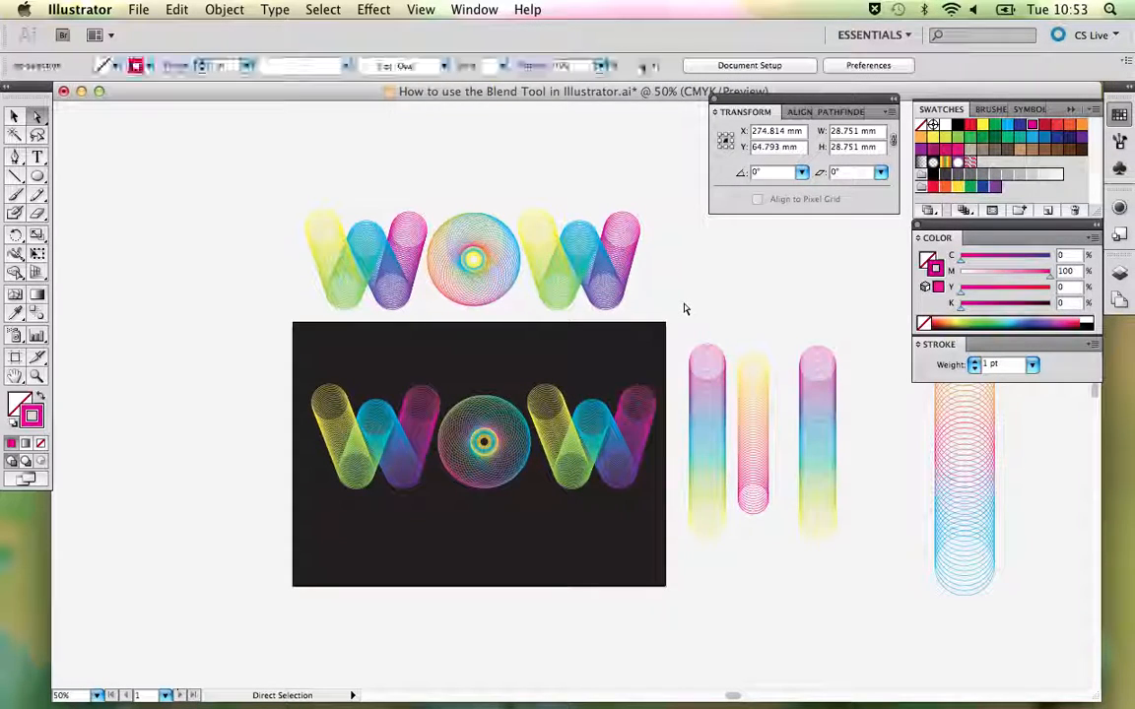
- Set the spacing of the O's large ring blend on the black background to 15 Specified Steps and deselect it
drag(493, 415, 496, 410)
click(496, 410)
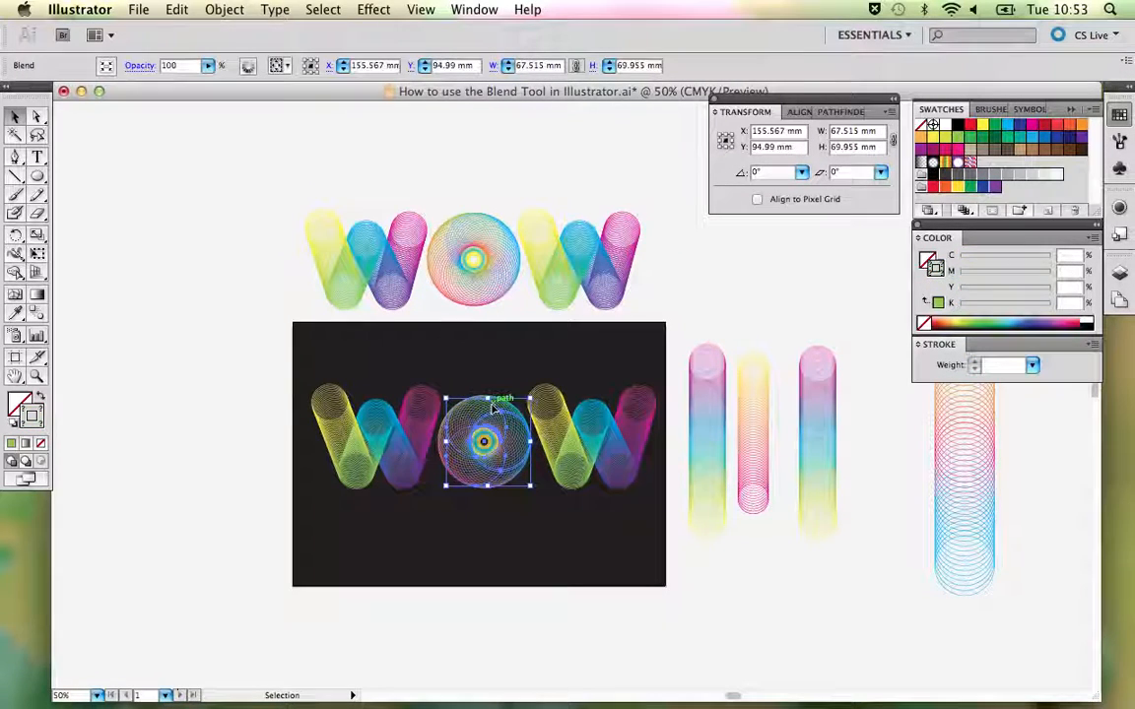
double_click(36, 315)
click(613, 230)
key(BackSpace)
text(5)
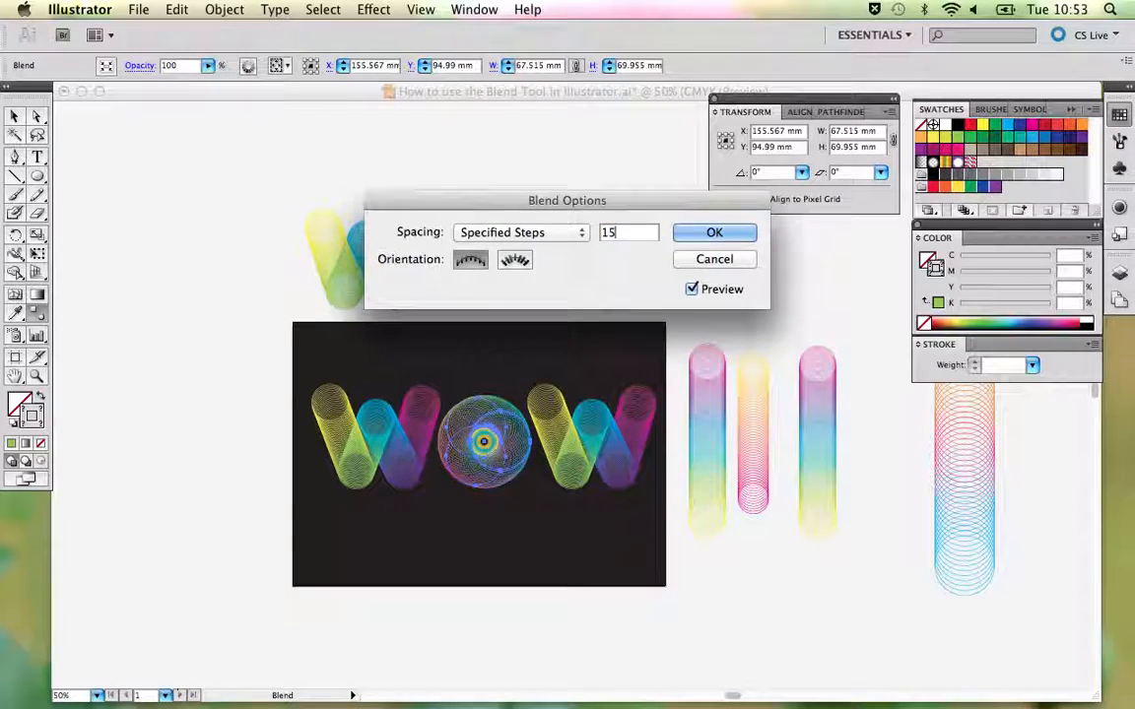
key(Return)
key(v)
click(572, 174)
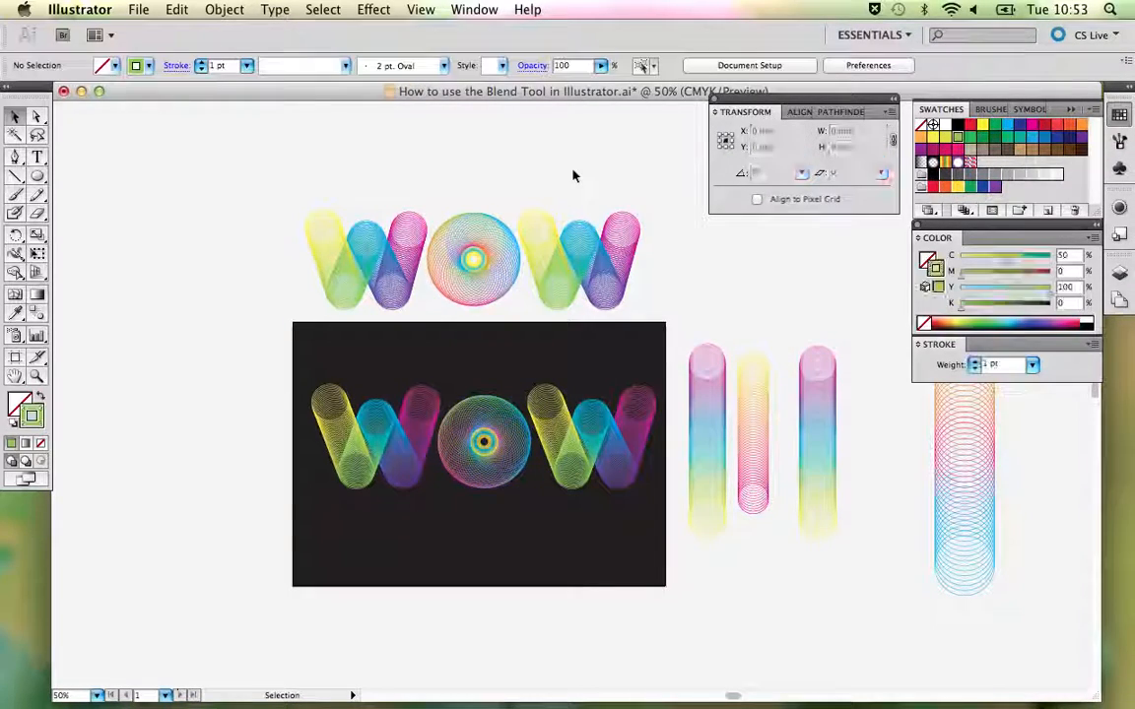
- Examine the finished WOW lettering on the black background up close
key(super+equal)
key(super+equal)
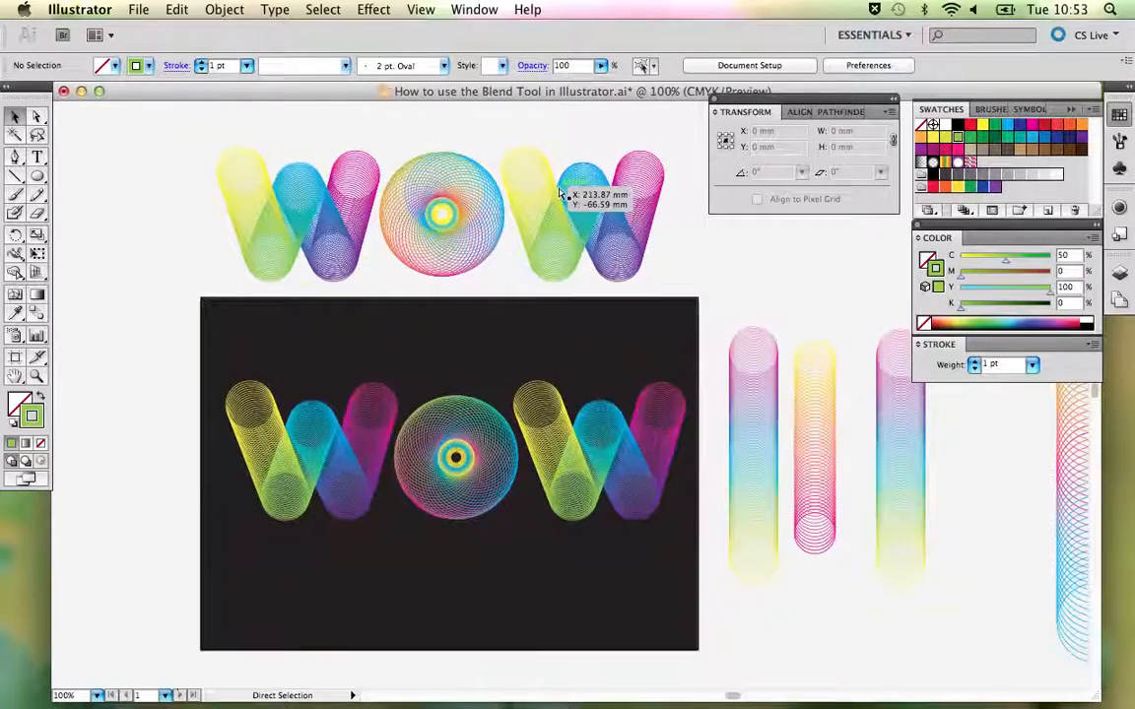
drag(477, 365, 578, 227)
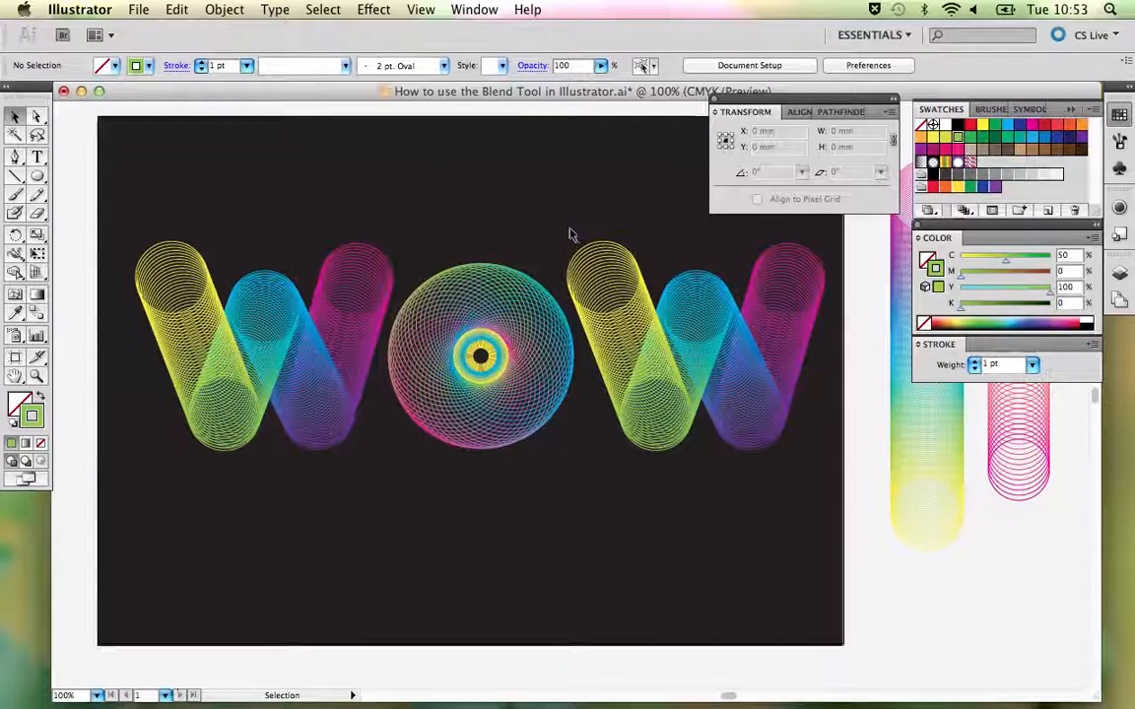
- Minimize the document window and switch to QuickTime Player
click(83, 92)
click(430, 532)
mouse_move(559, 704)
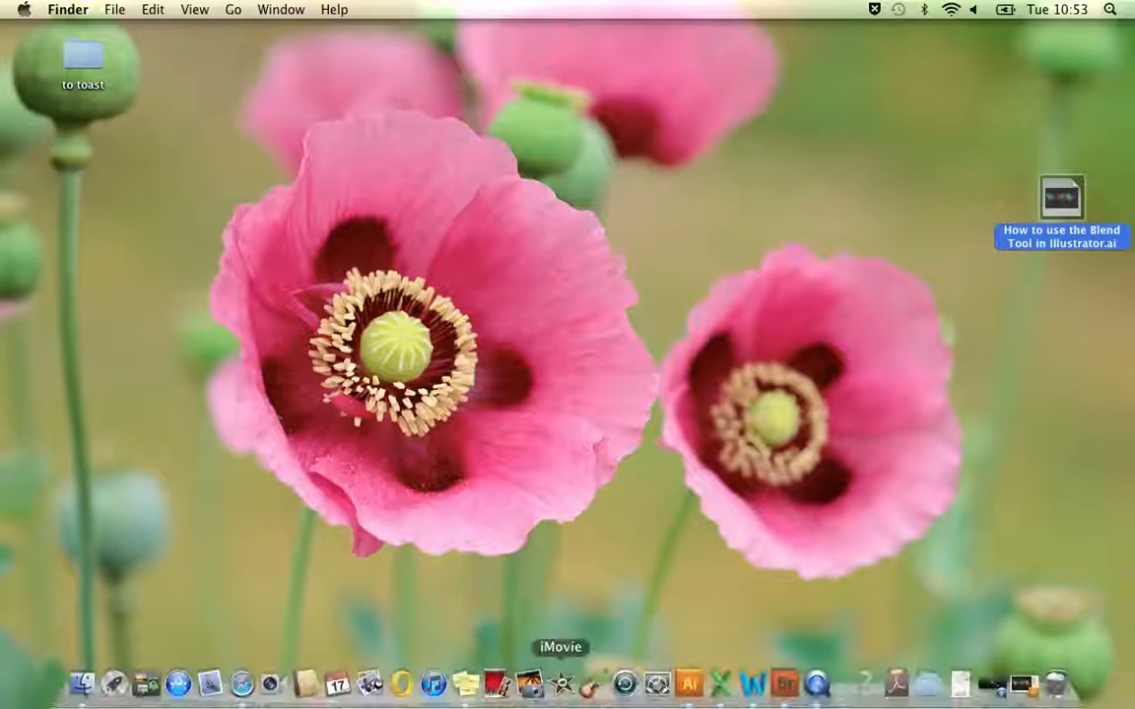
click(817, 681)
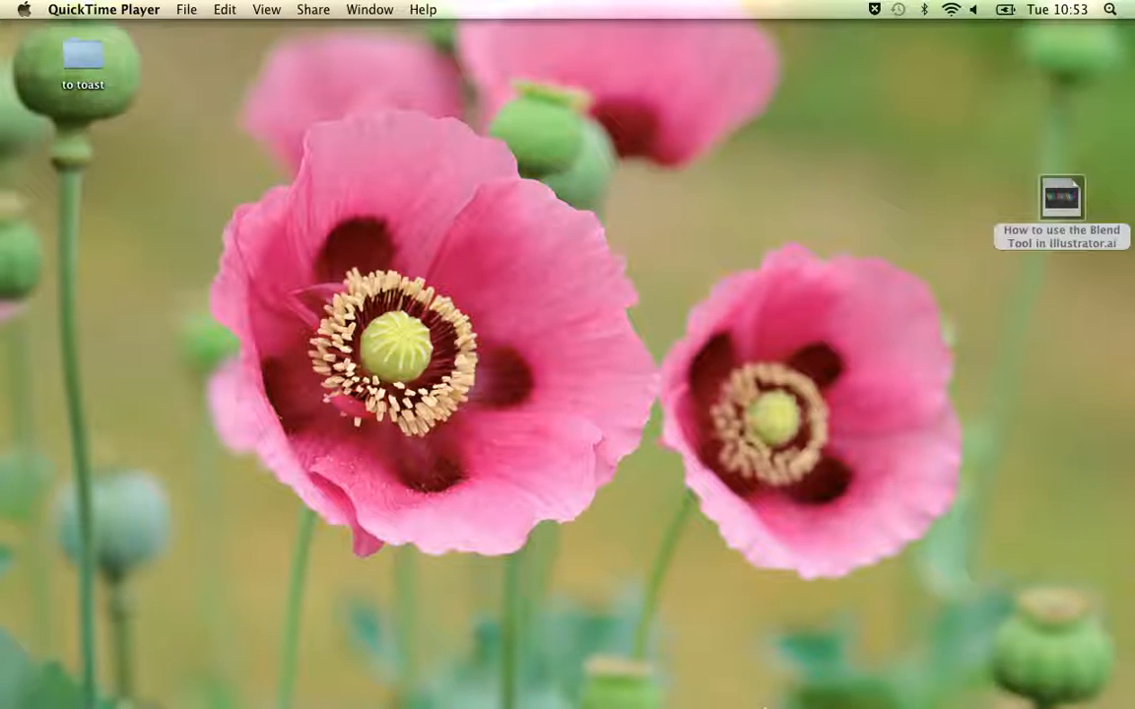
mouse_move(785, 703)
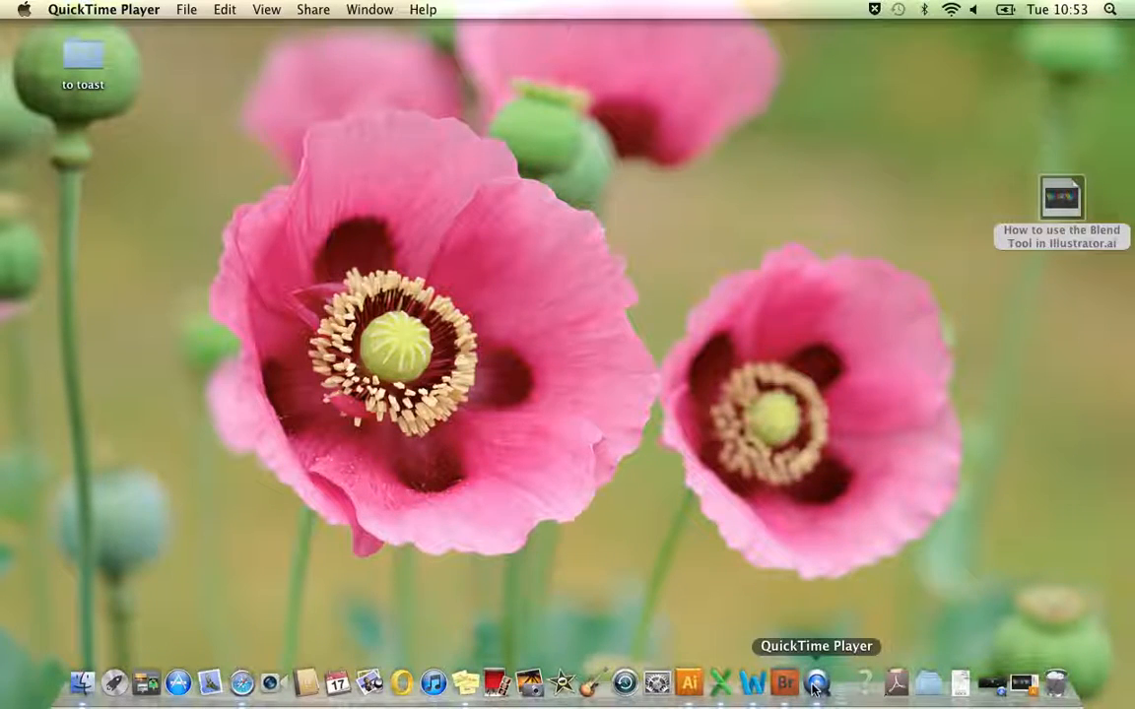